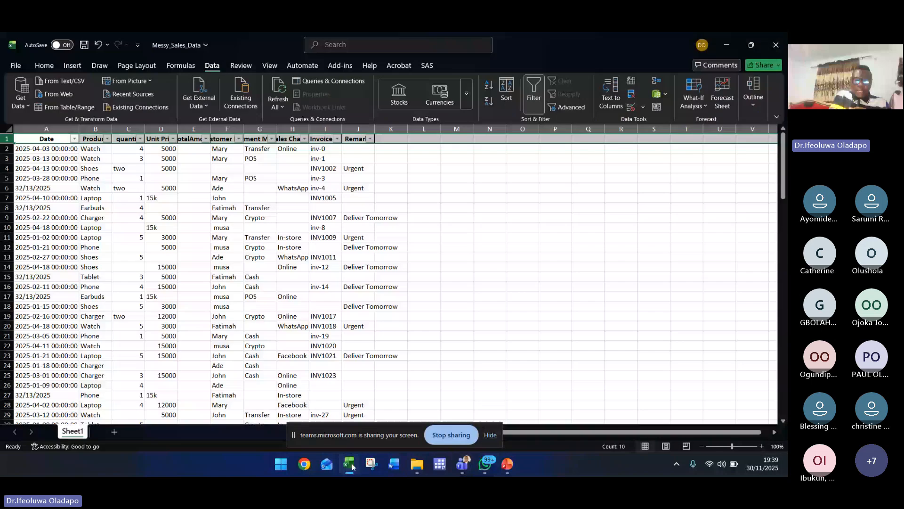
click(353, 467)
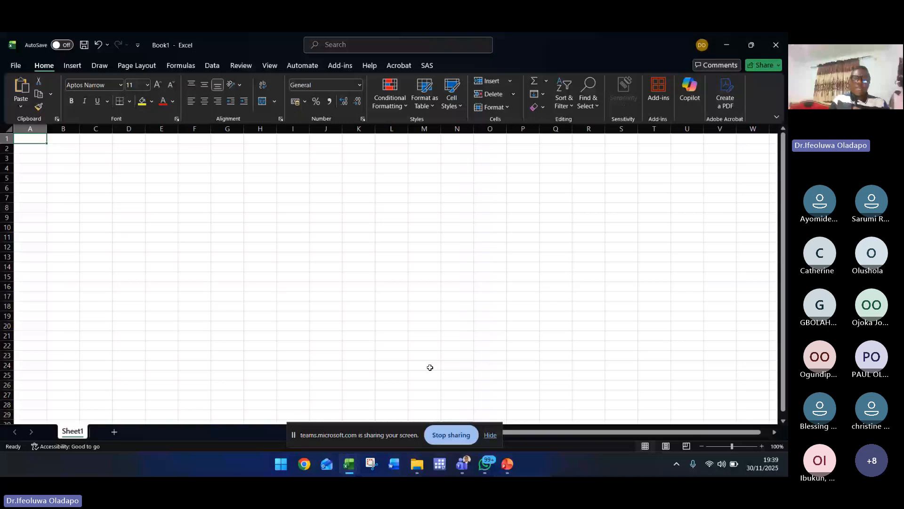
mouse_move(351, 469)
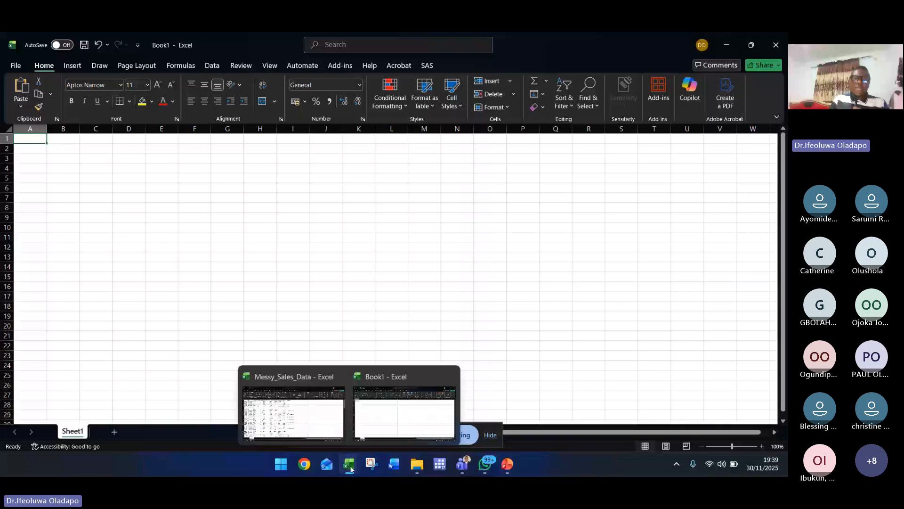
click(416, 464)
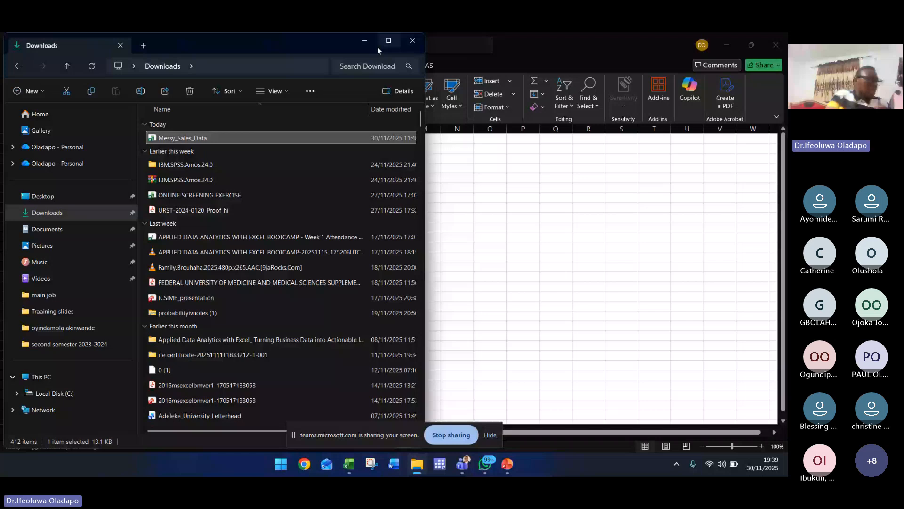
click(377, 47)
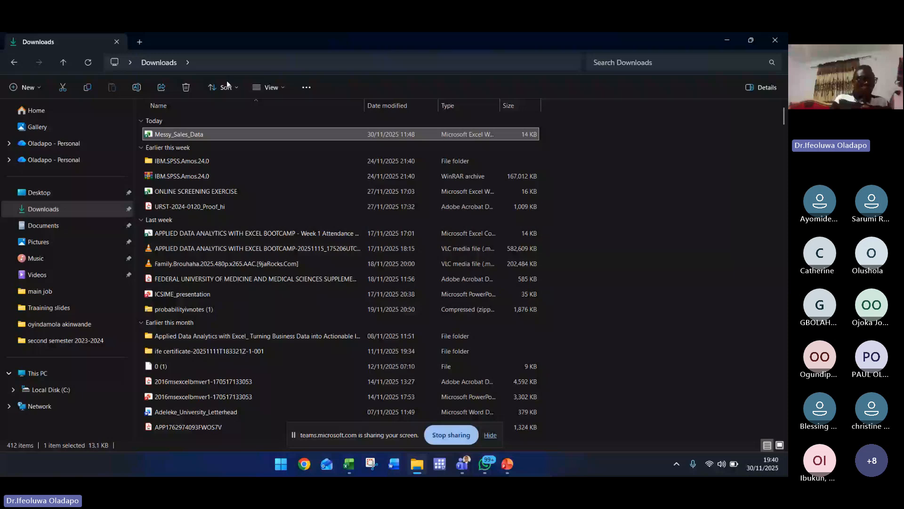
click(36, 110)
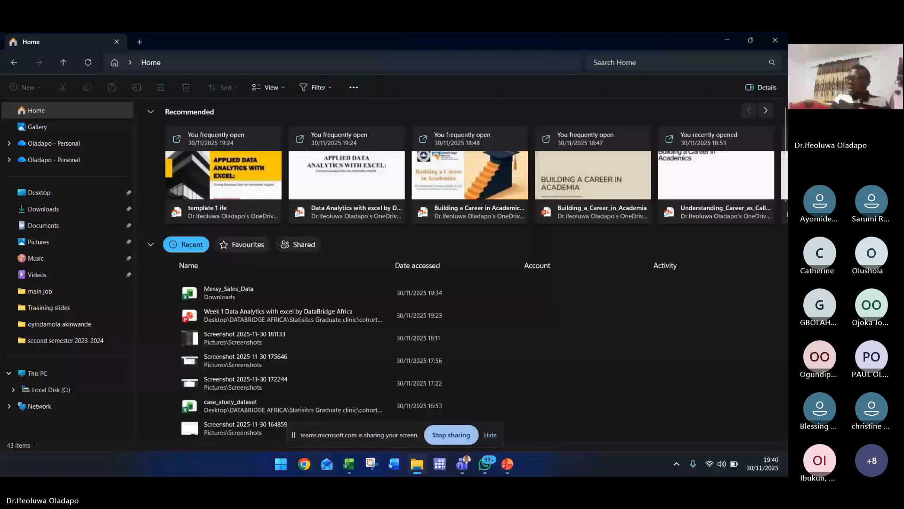
scroll(459, 271, down, 3)
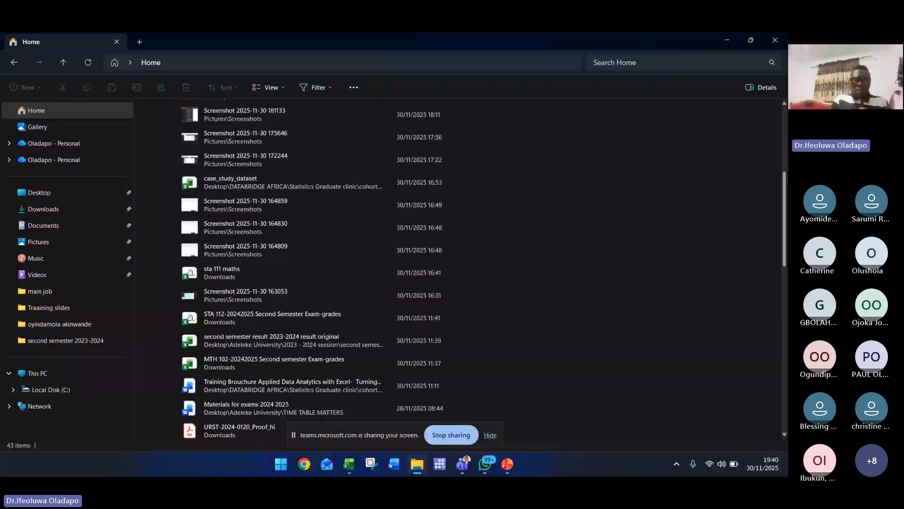
scroll(460, 271, down, 1)
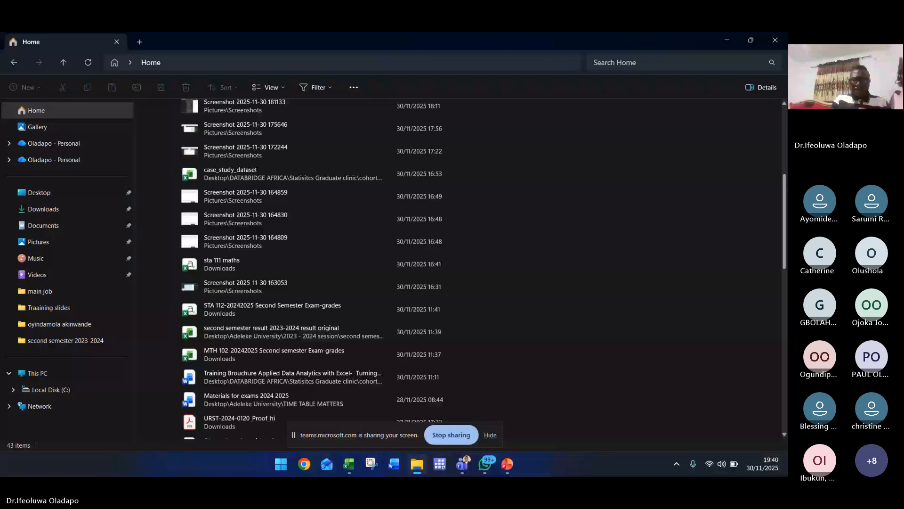
click(236, 334)
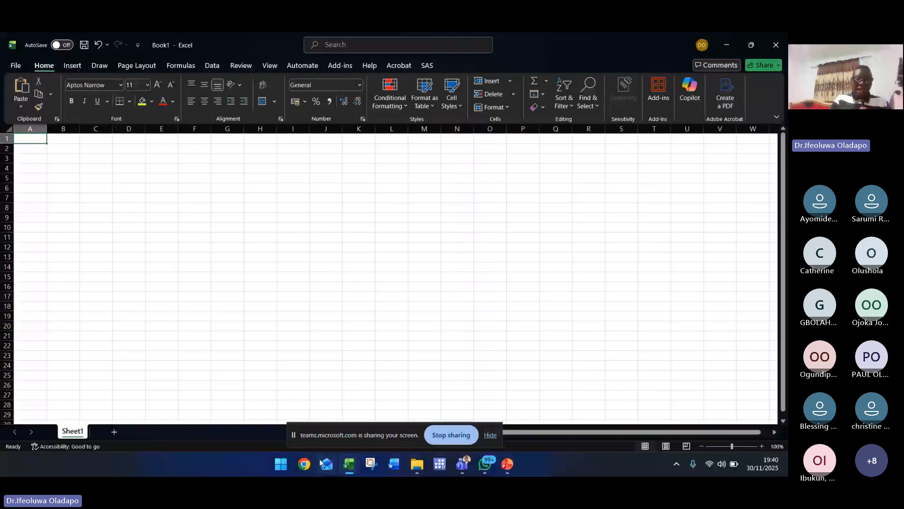
click(417, 464)
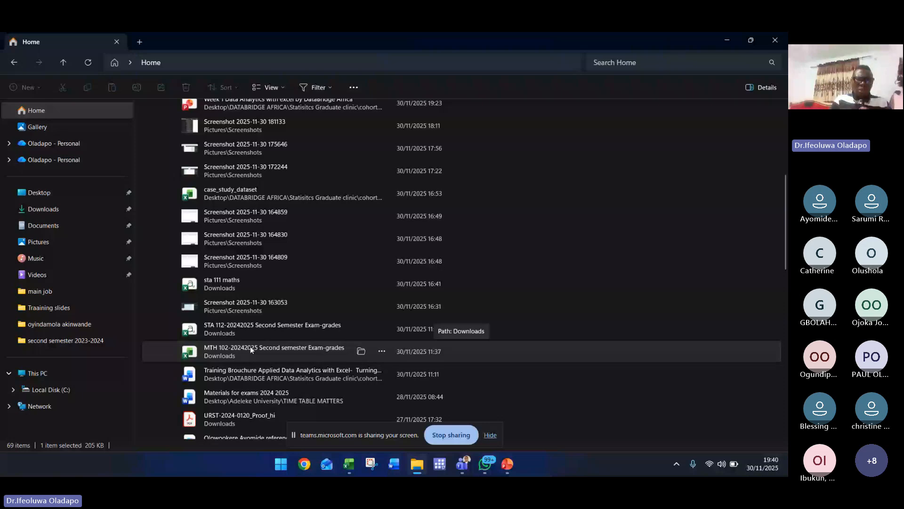
click(254, 324)
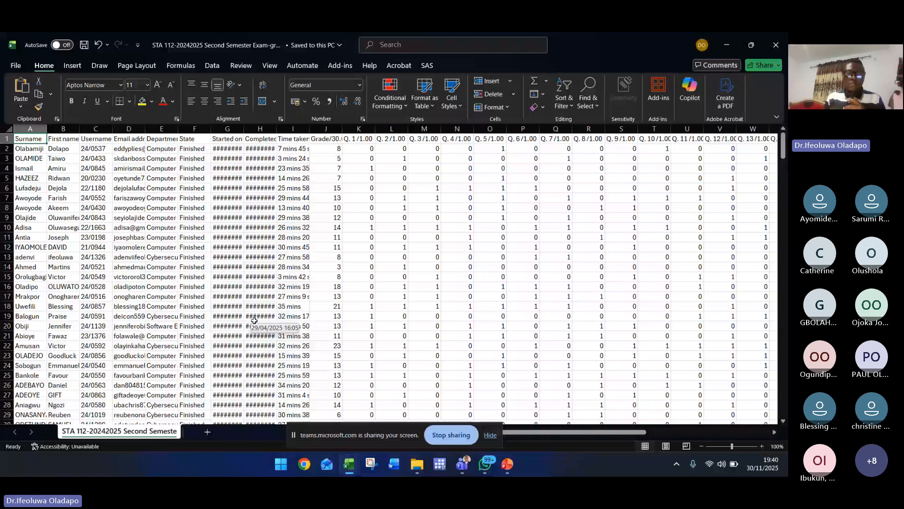
Examine the columns and student records in the STA 112 exam-grades sheet, from the surnames across to the question scores
key(Down)
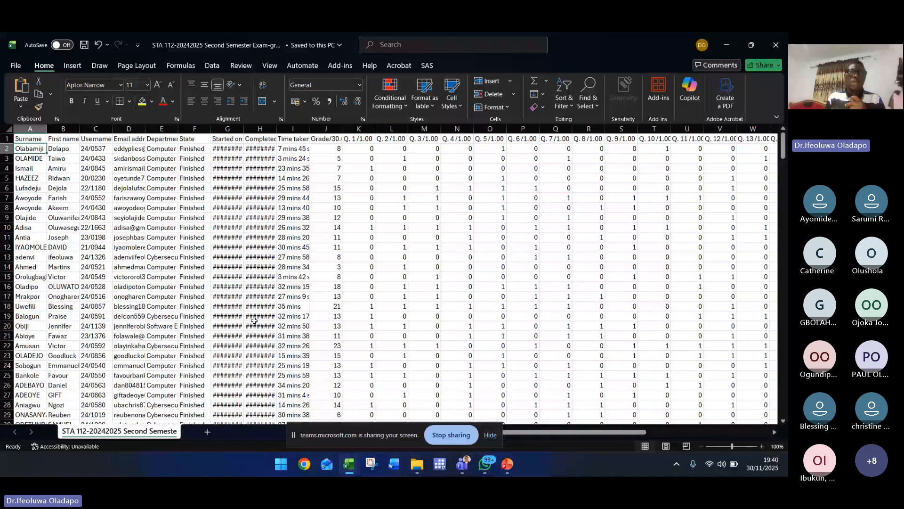
key(Right)
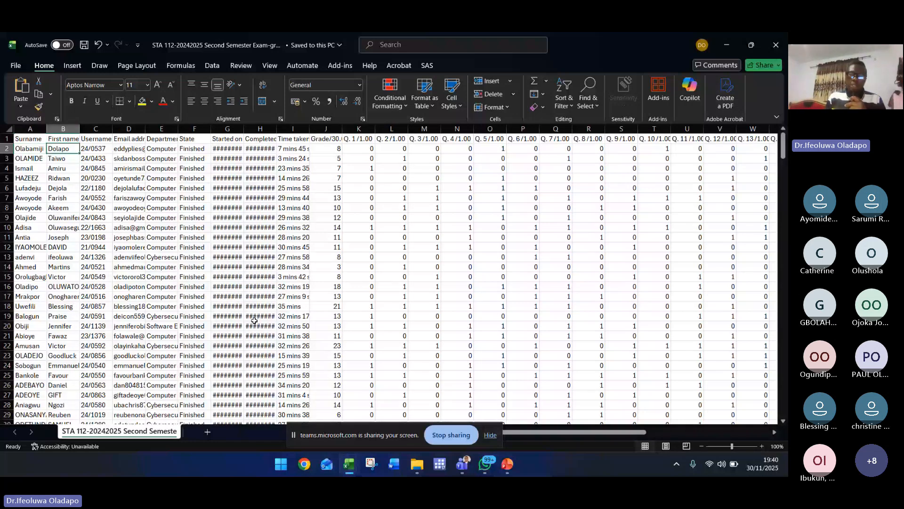
key(Right)
key(Right)
key(Right)
key(Right)
key(Right)
key(Right)
key(Right)
key(Right)
key(Right)
key(Right)
key(Right)
key(Right)
key(Right)
key(Right)
key(Right)
key(Right)
key(Right)
key(Right)
key(Right)
key(Right)
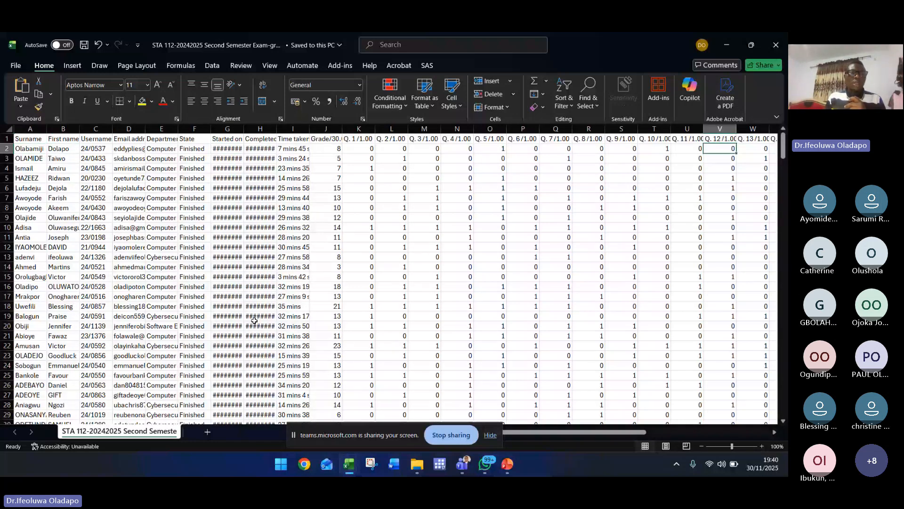
key(Right)
key(Right)
key(Right)
key(Left)
key(Left)
key(Left)
key(Left)
key(Left)
key(Left)
key(Left)
key(Left)
key(Left)
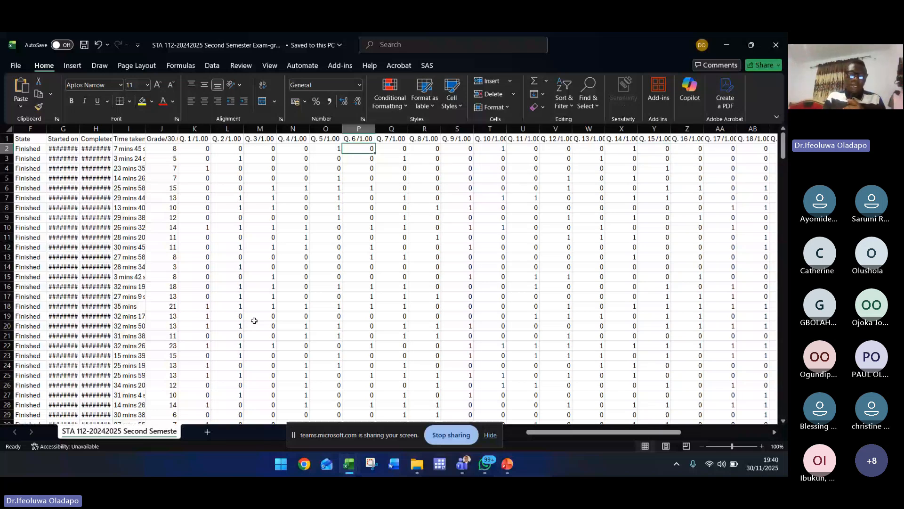
key(Home)
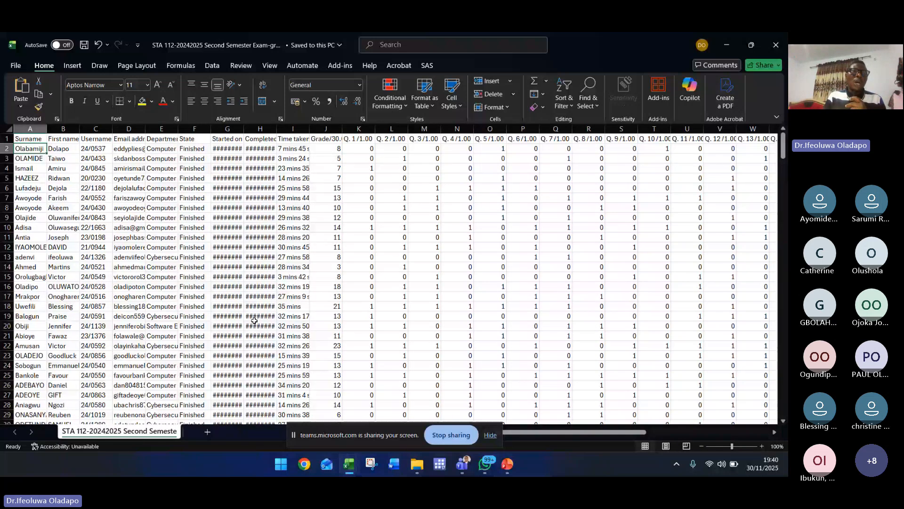
key(Down)
key(Down)
key(Down)
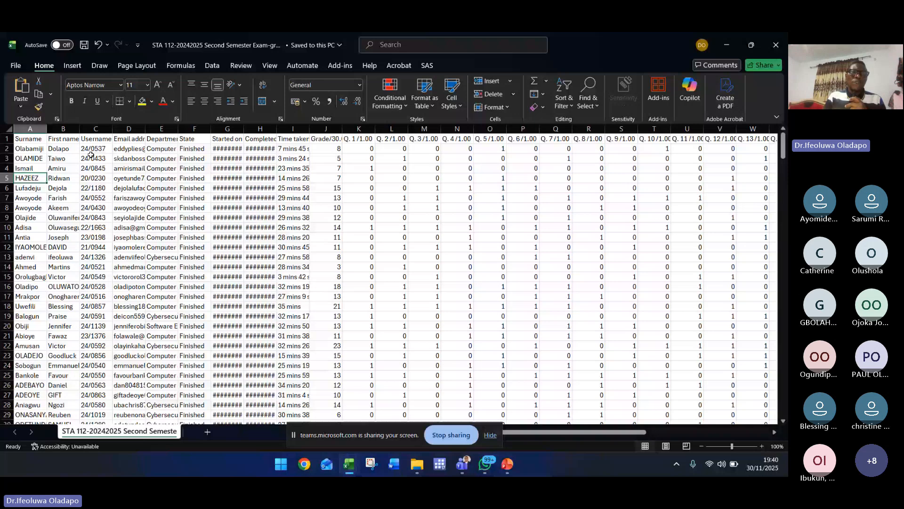
Try to copy the Surname, First name, Username, Department and Grade/30.00 columns in a single multi-column selection
click(29, 129)
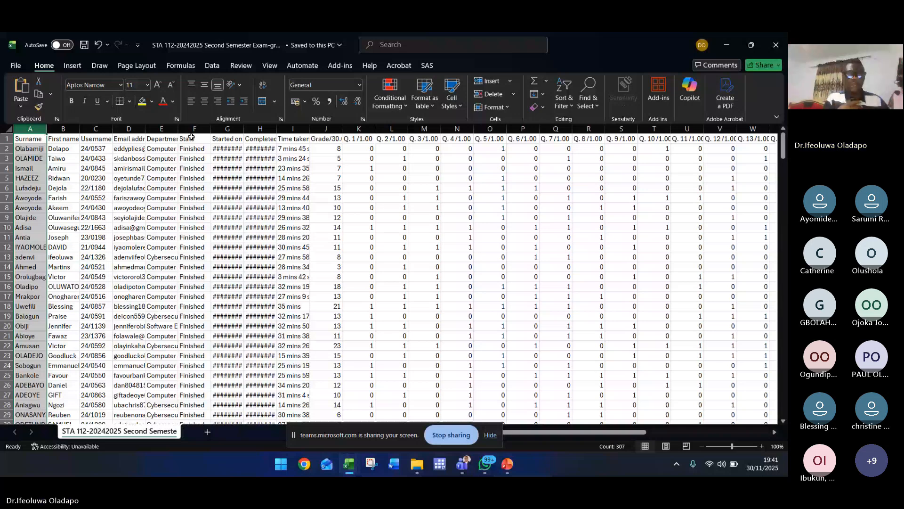
click(36, 127)
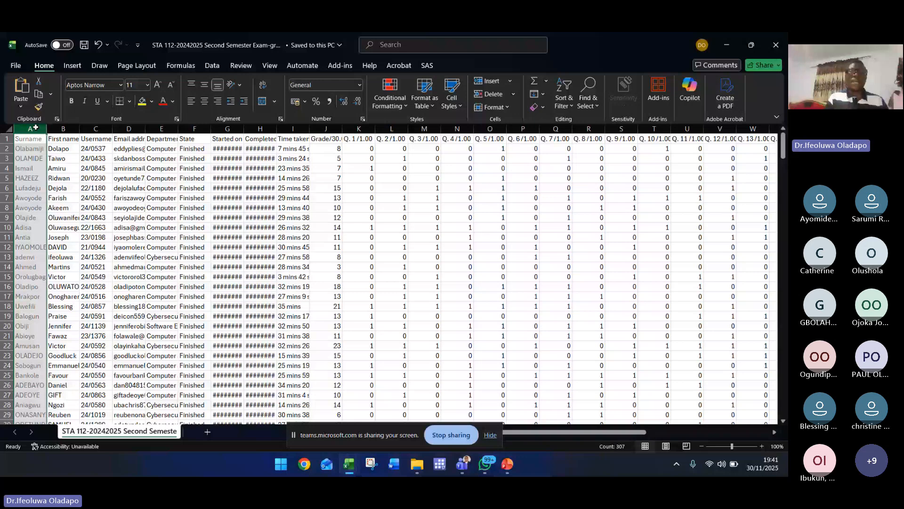
drag(35, 127, 95, 128)
ctrl+click(162, 128)
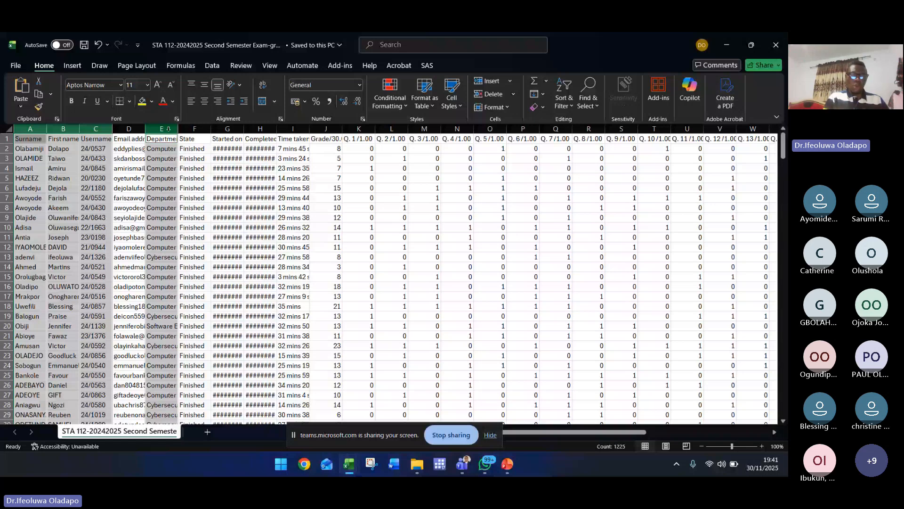
ctrl+click(334, 130)
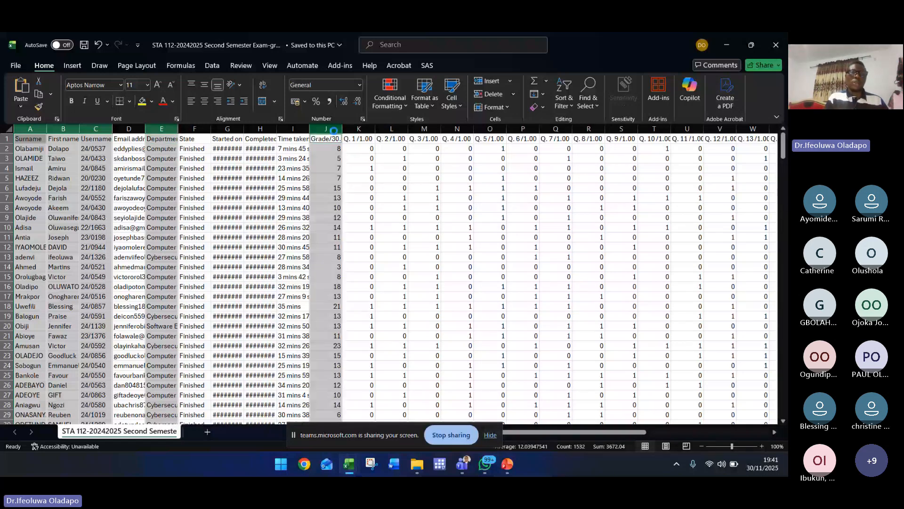
key(ctrl+c)
click(389, 270)
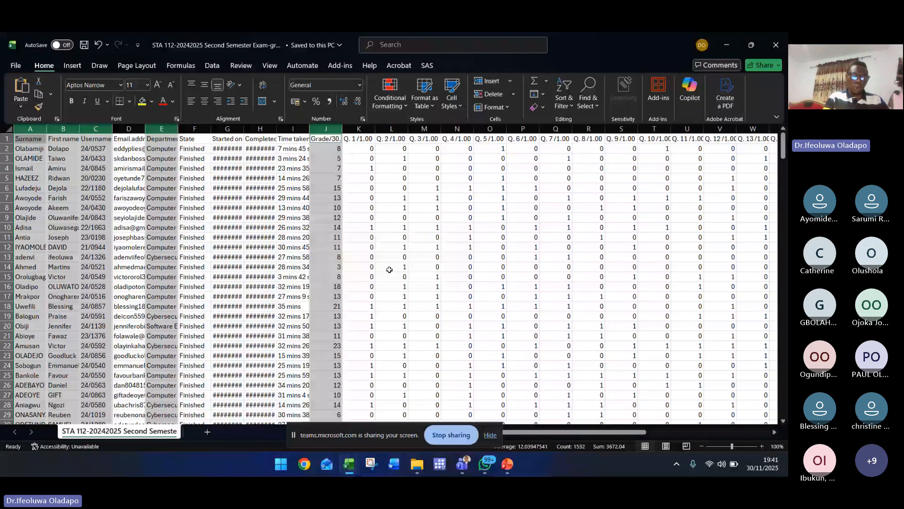
Copy the Surname, First name and Username columns from the exam-grades sheet into columns A to C of a new workbook
drag(34, 127, 96, 128)
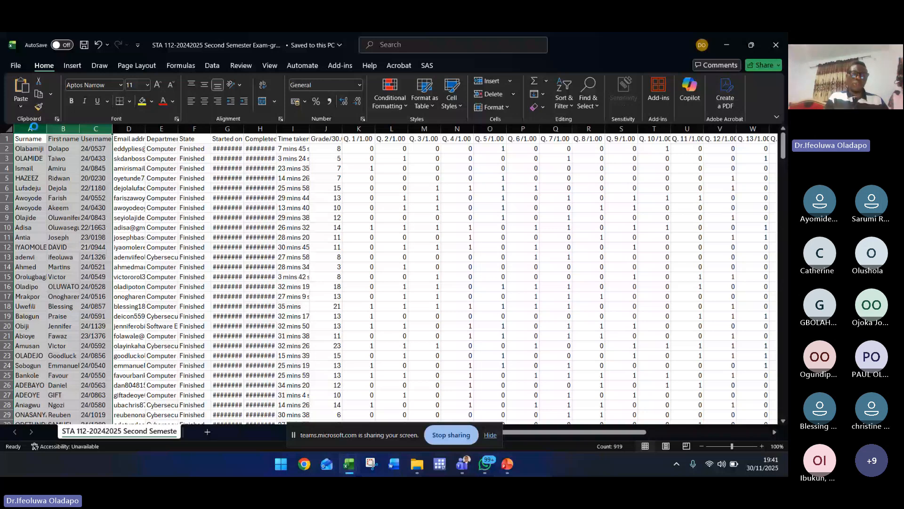
key(ctrl+c)
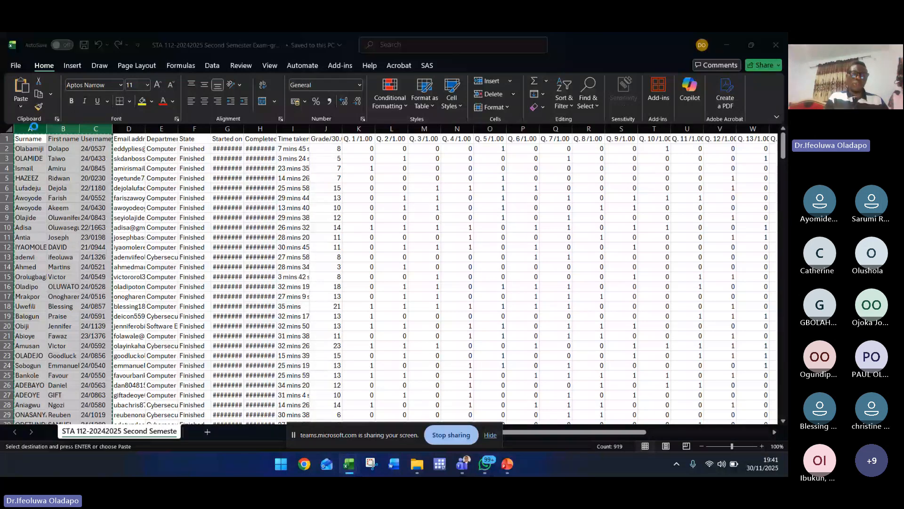
key(ctrl+n)
key(ctrl+v)
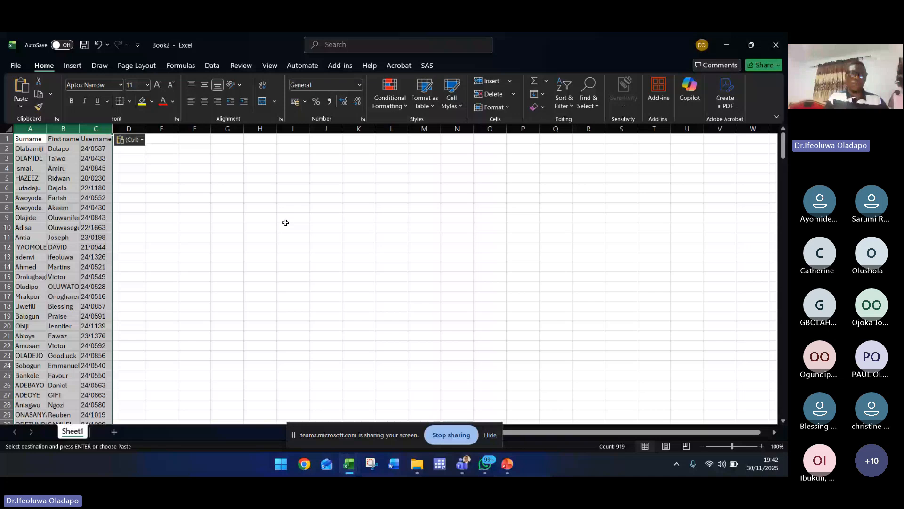
click(161, 148)
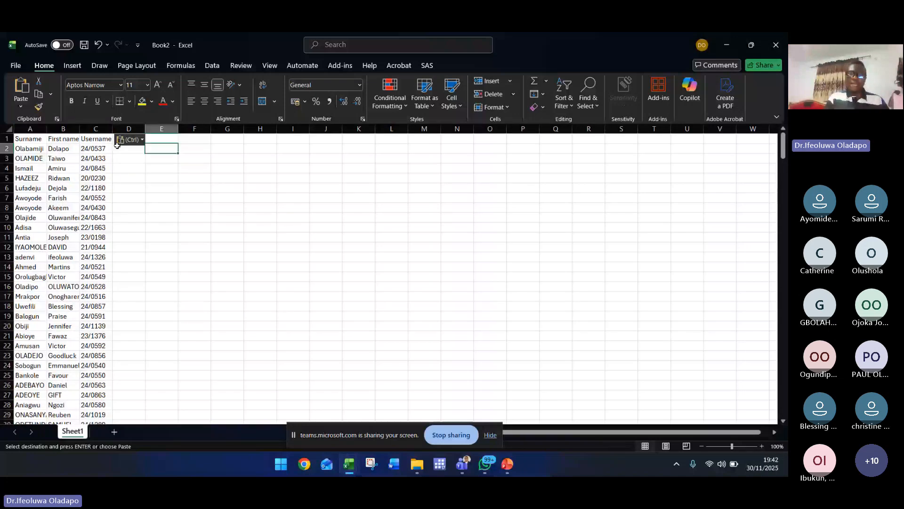
key(Escape)
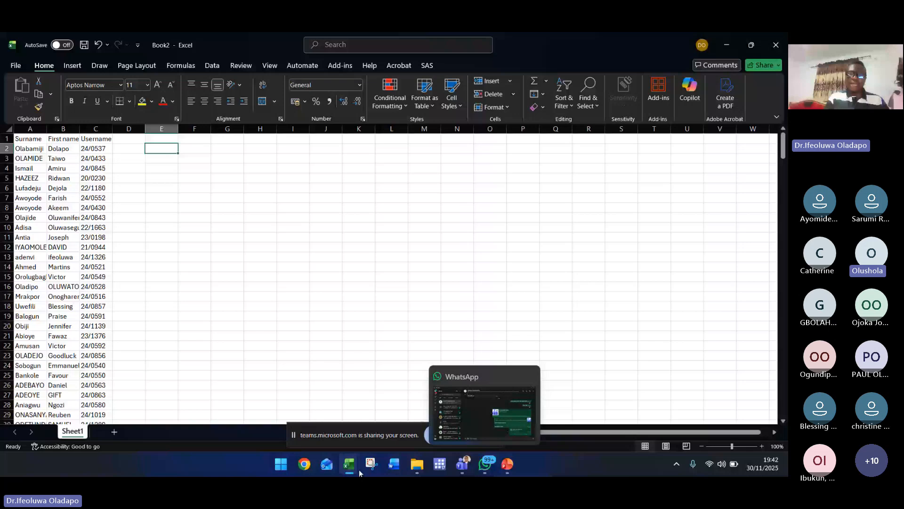
Copy the Department and Grade/30.00 columns from the exam-grades sheet into the new workbook, starting at cell D1
click(359, 471)
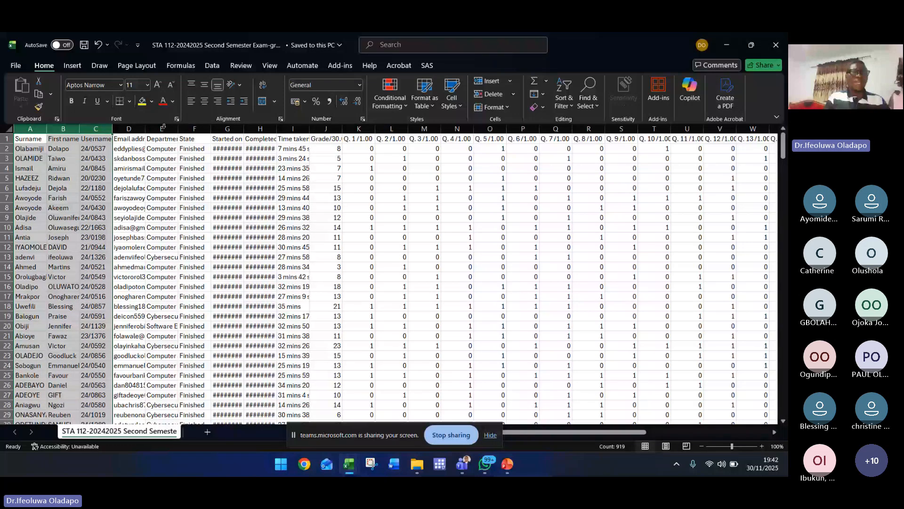
click(162, 128)
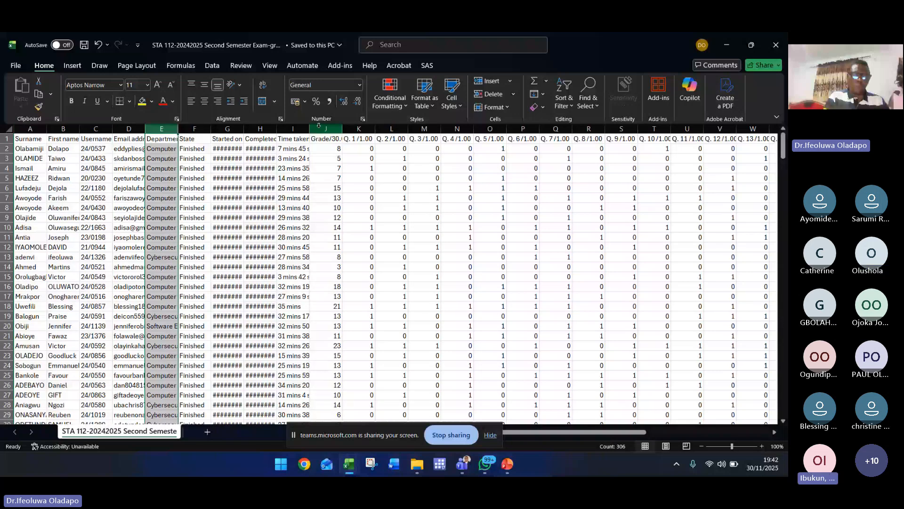
ctrl+click(319, 125)
key(ctrl+c)
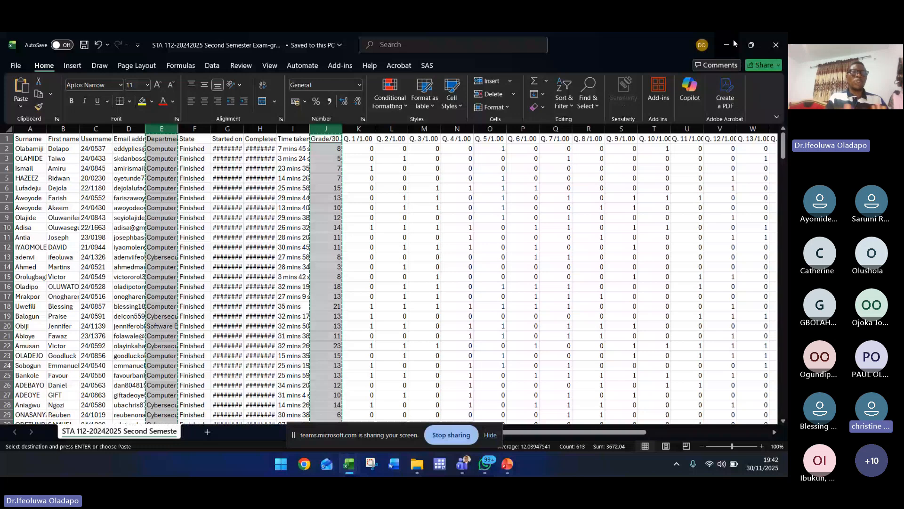
click(735, 44)
click(129, 139)
key(ctrl+v)
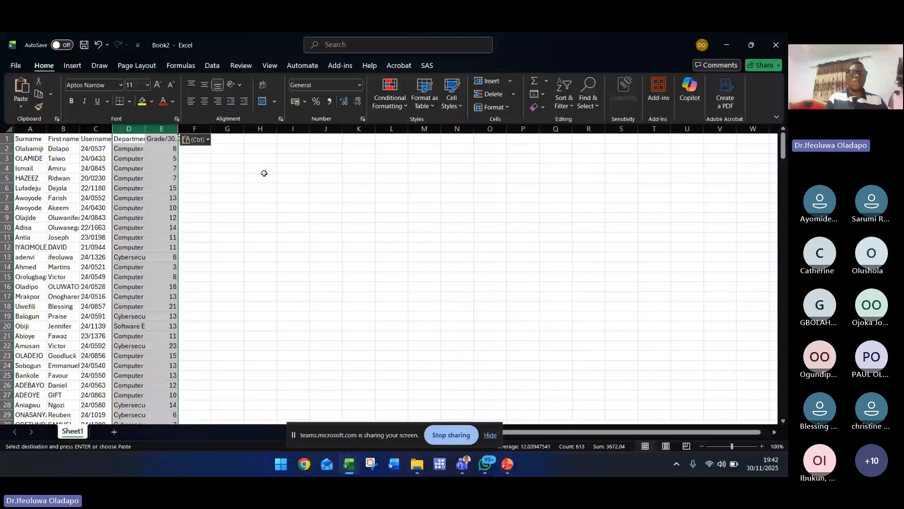
Review the source exam-grades sheet against the new workbook, and clear the active copy selection
click(351, 465)
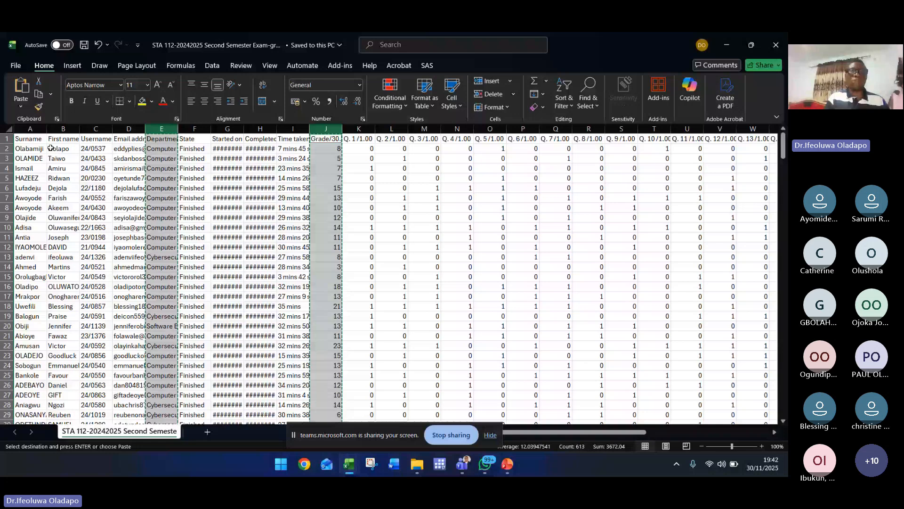
click(725, 46)
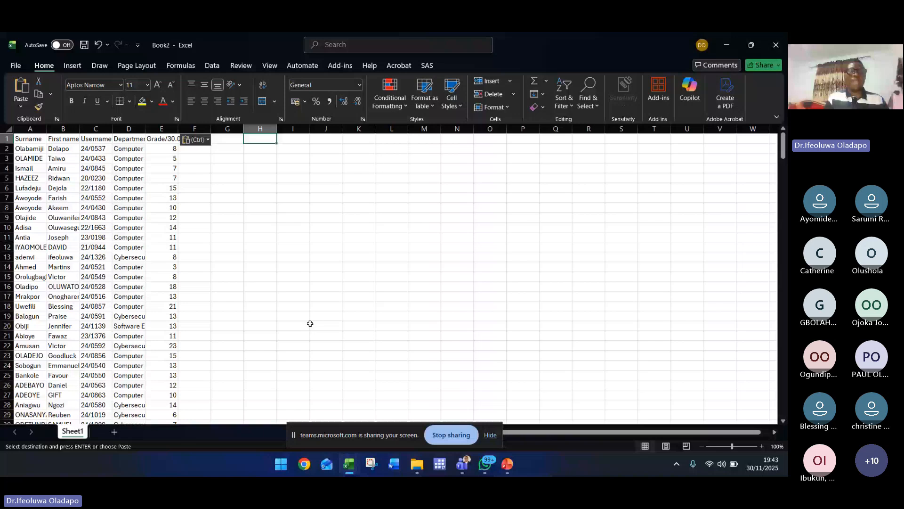
click(200, 149)
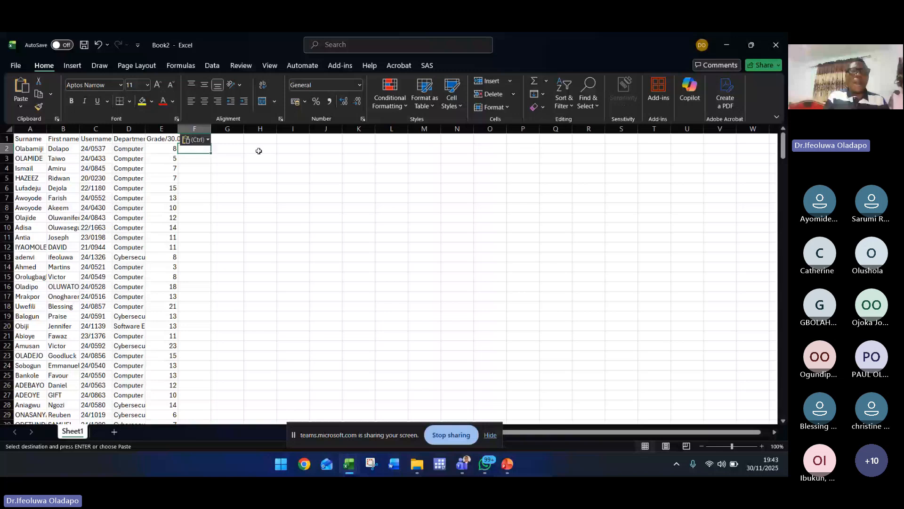
key(Escape)
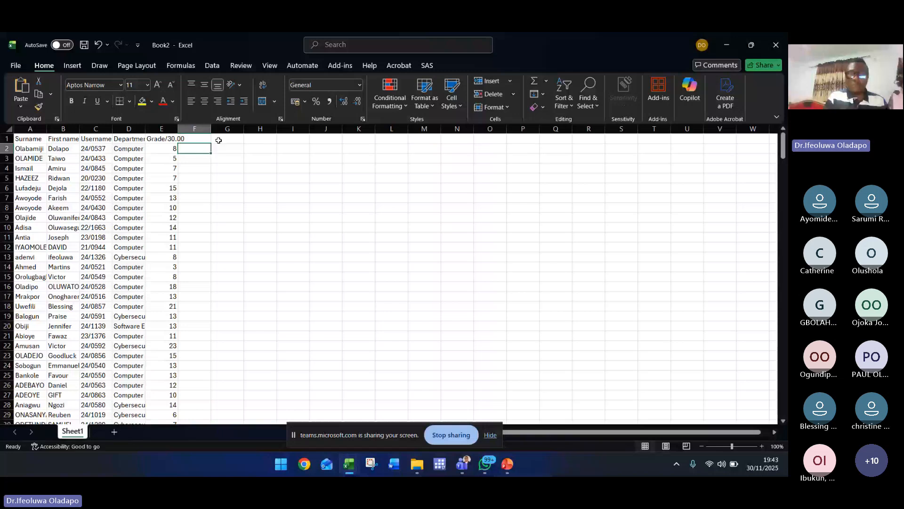
click(221, 148)
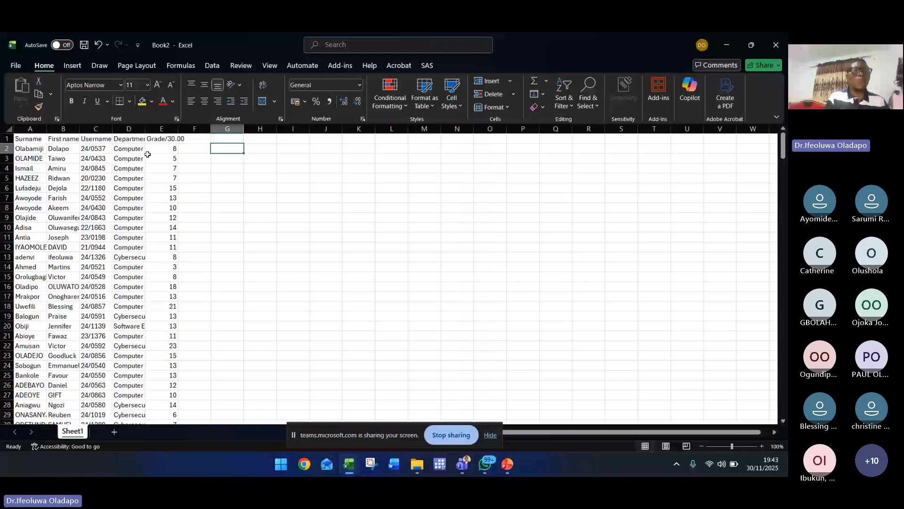
Enter =CONCATENATE(A2," ",B2) in cell F2 to join the surname and first name, and widen columns E and F
drag(178, 129, 208, 129)
click(219, 149)
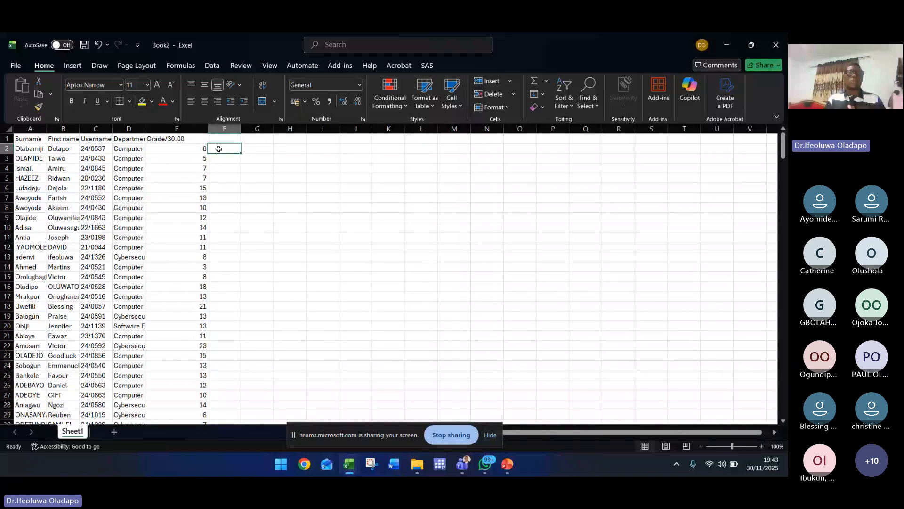
text(=)
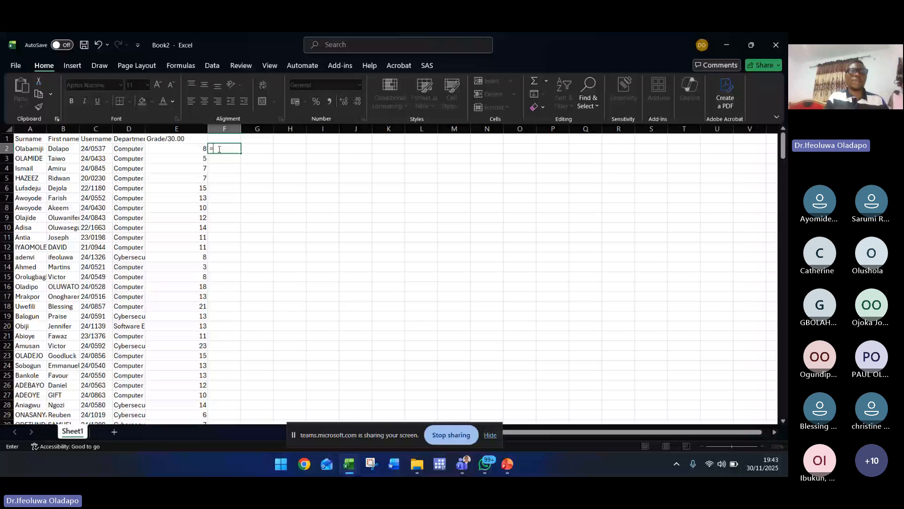
text(conc)
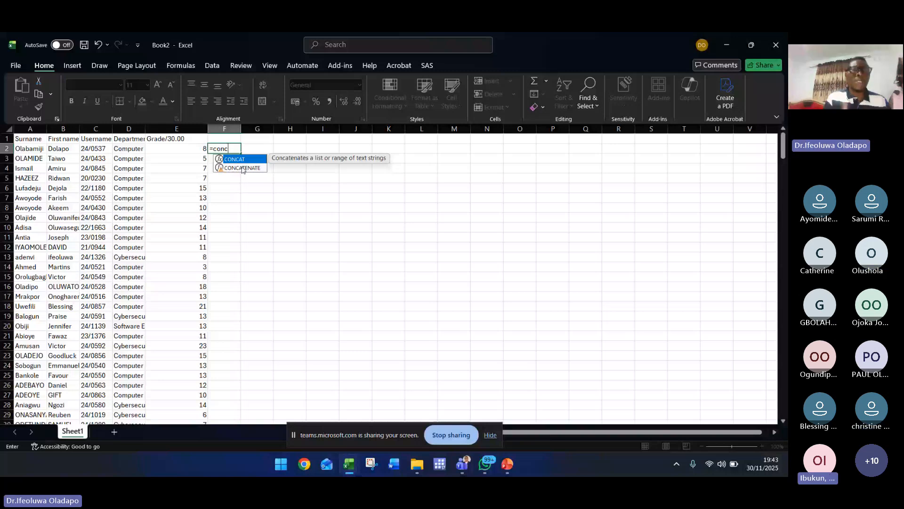
click(242, 169)
double_click(243, 168)
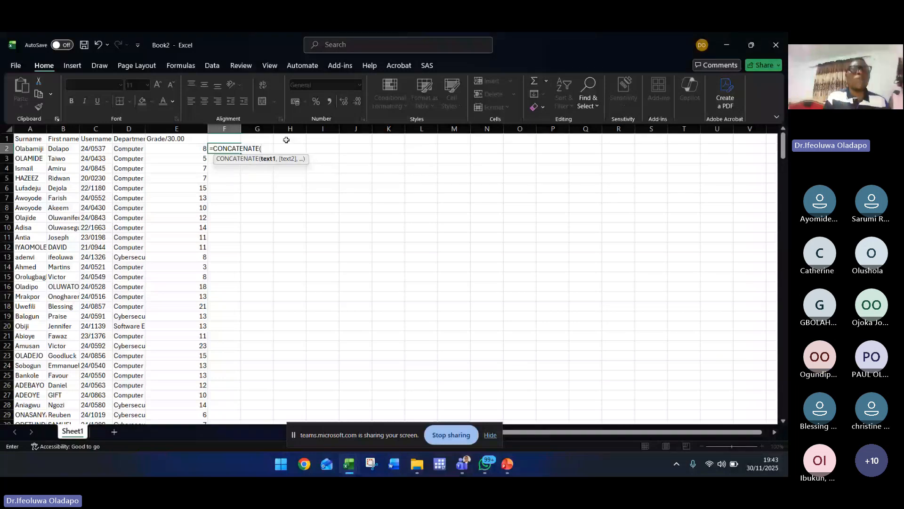
click(27, 149)
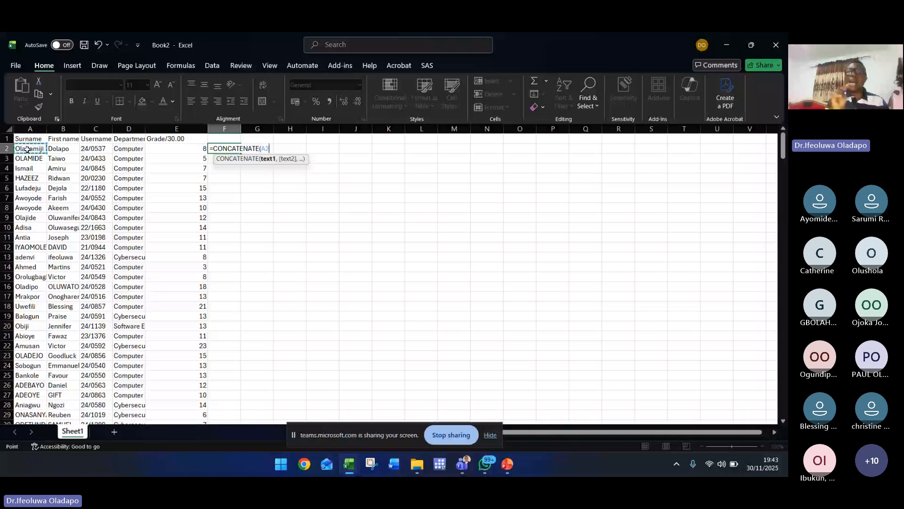
text(,)
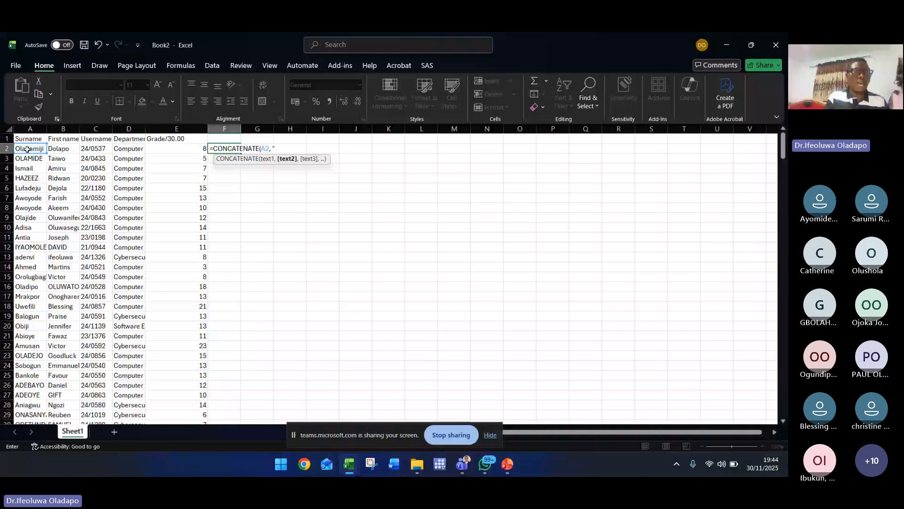
text(",)
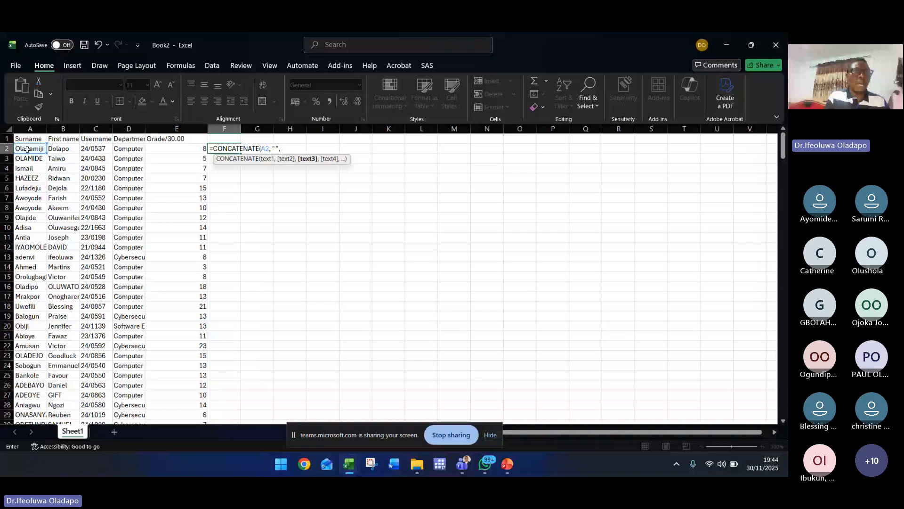
click(61, 150)
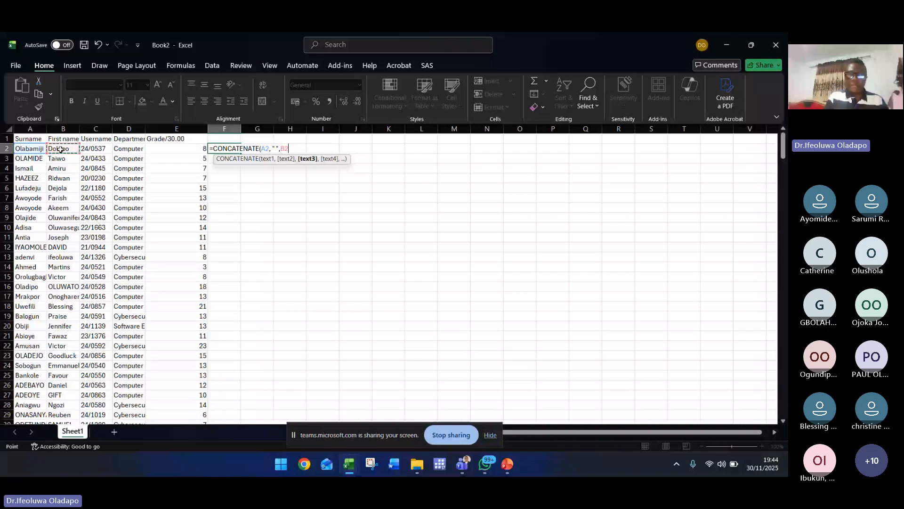
key(Return)
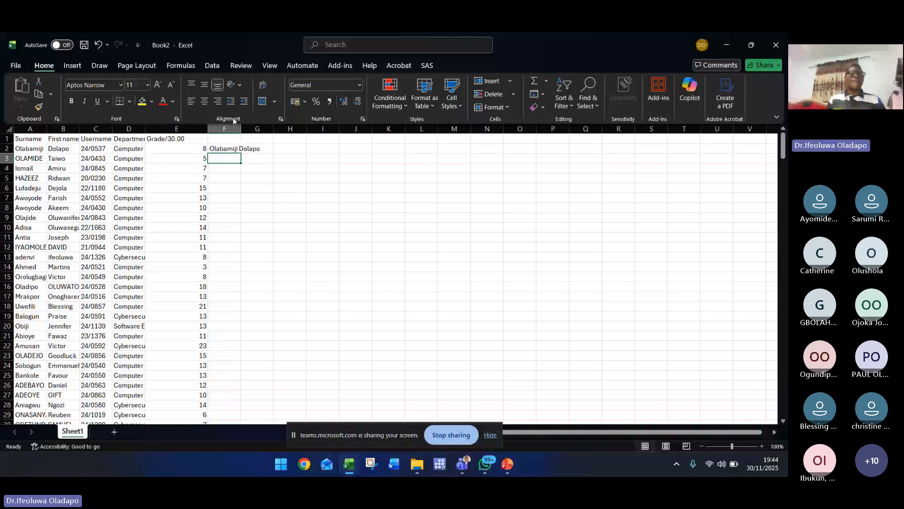
drag(241, 129, 277, 129)
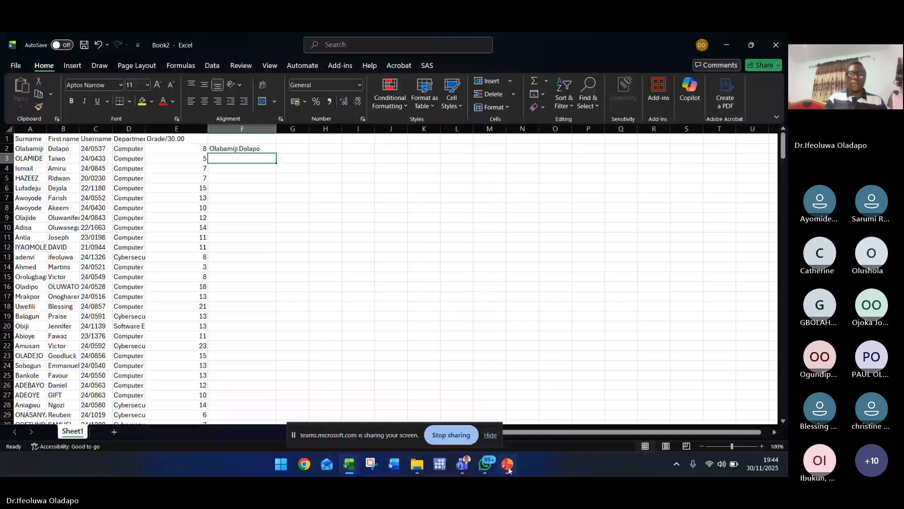
View the Week 1 Data Analytics slides in PowerPoint and the meeting chat in Teams, and return to Book2 in Excel
mouse_move(508, 467)
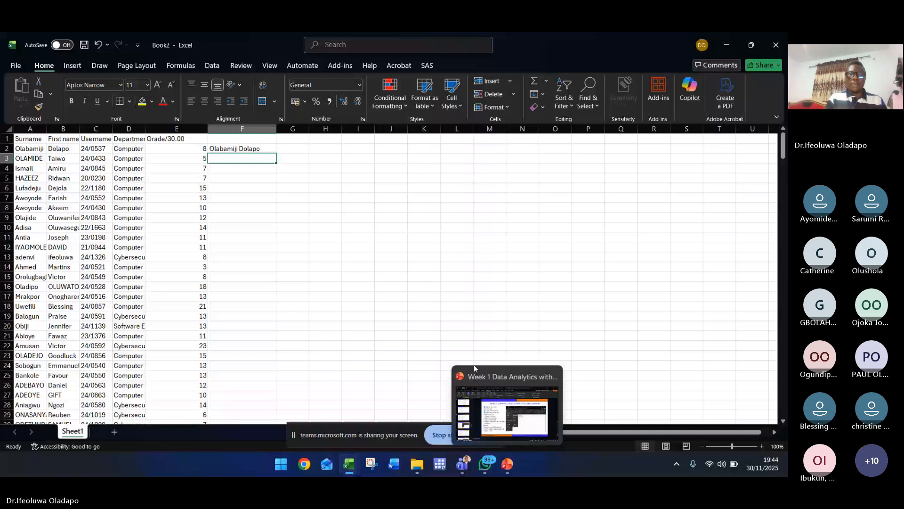
mouse_move(349, 464)
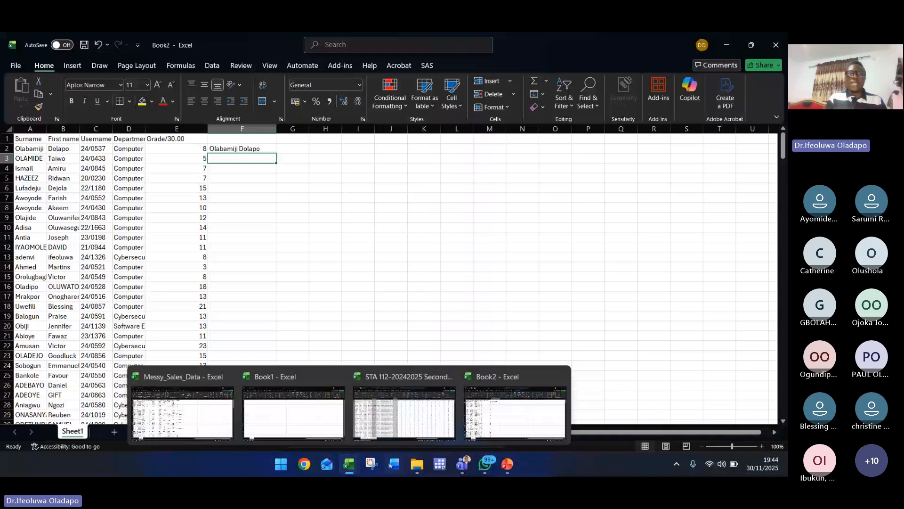
click(507, 465)
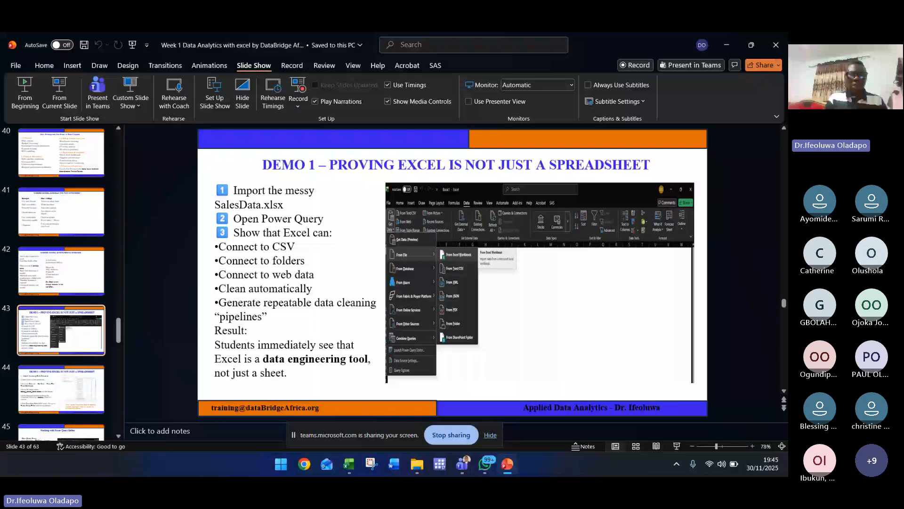
click(467, 470)
click(351, 413)
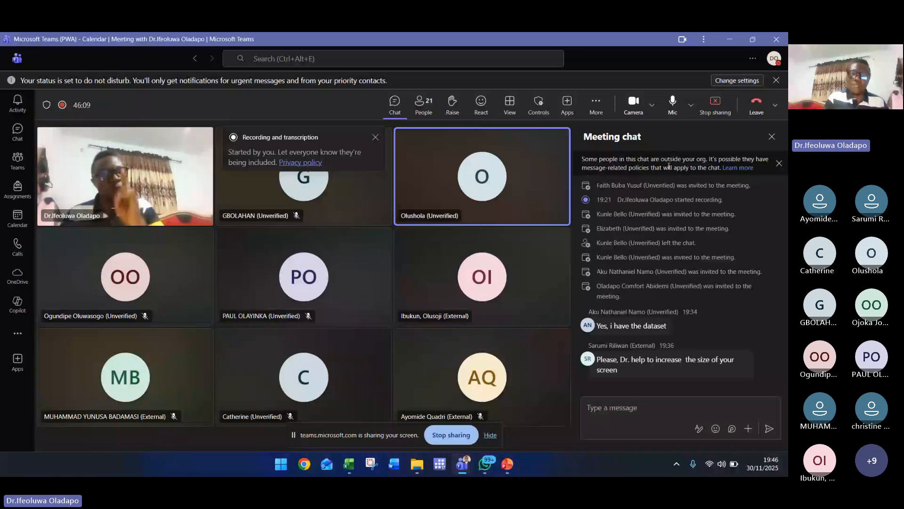
key(alt+Tab)
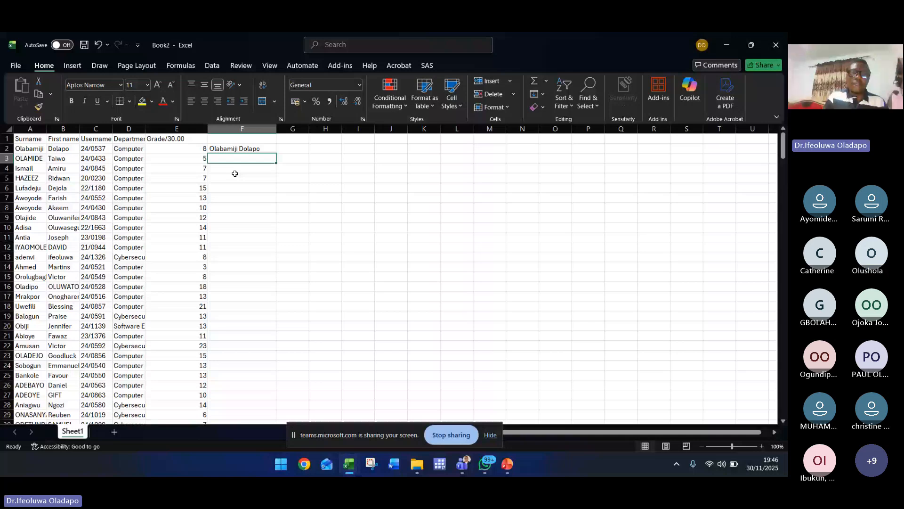
Copy the full text of the CONCATENATE formula from cell F2
click(257, 149)
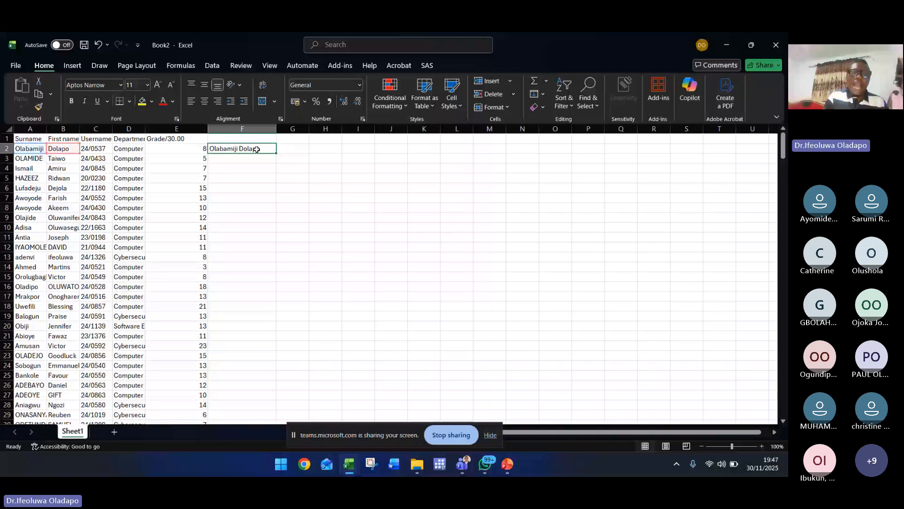
double_click(276, 149)
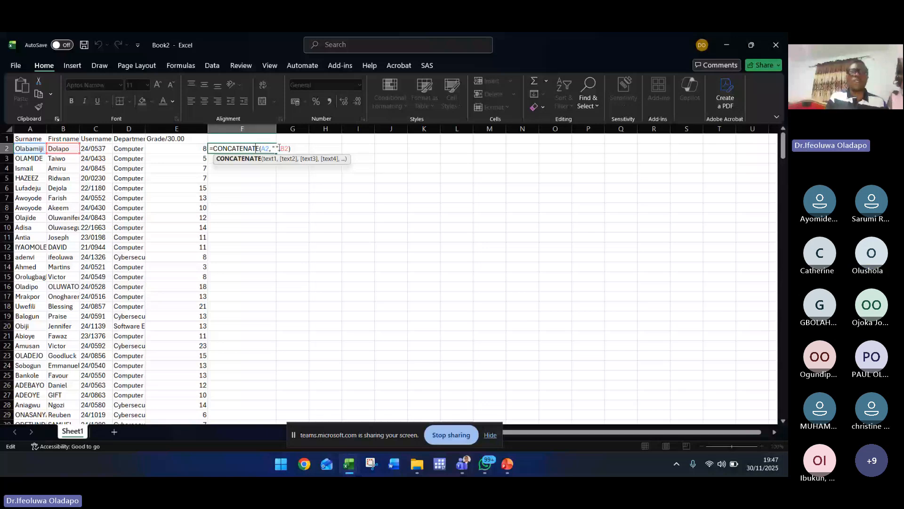
click(279, 148)
text(,)
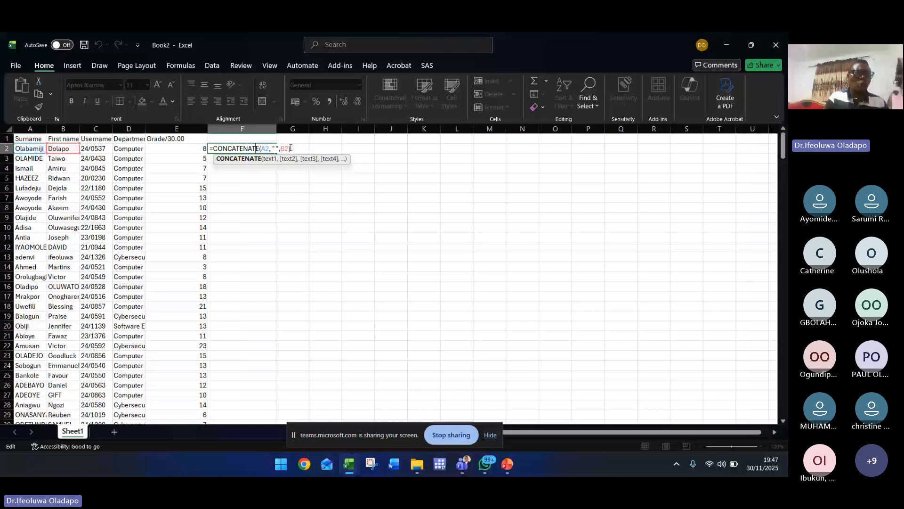
drag(291, 148, 210, 149)
key(ctrl+c)
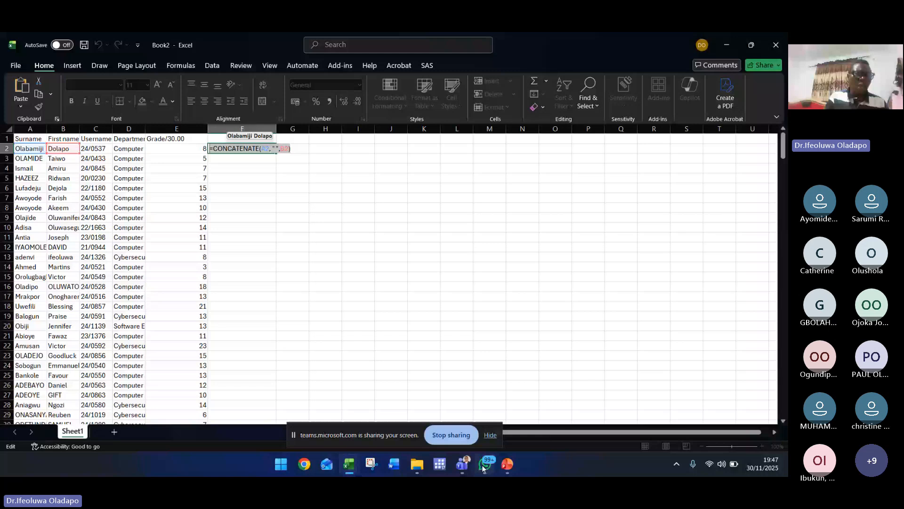
Send the copied formula to the Statistics Graduate Clinic group chat in WhatsApp, and return to the workbook
click(484, 466)
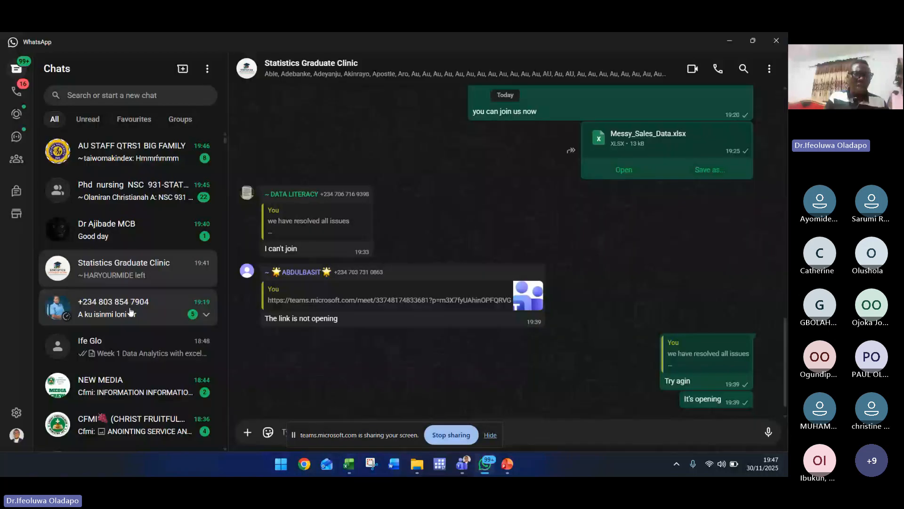
click(225, 450)
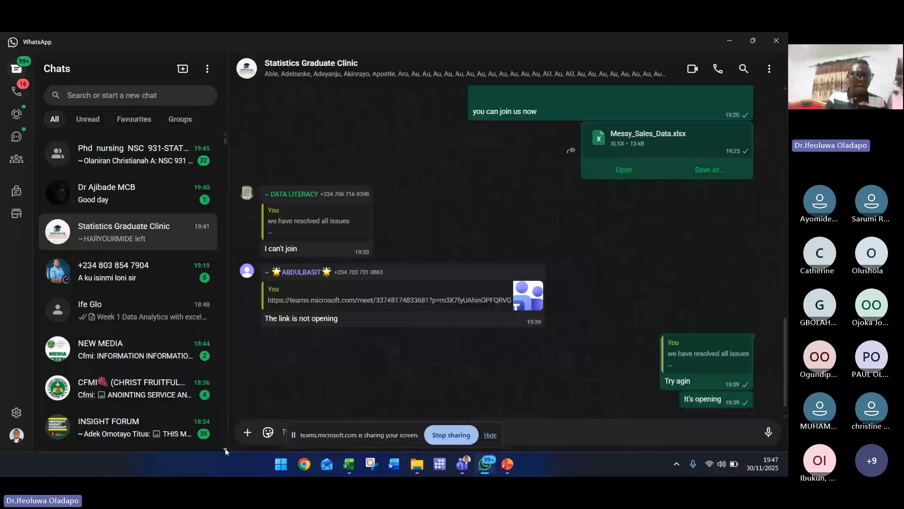
scroll(226, 448, down, 4)
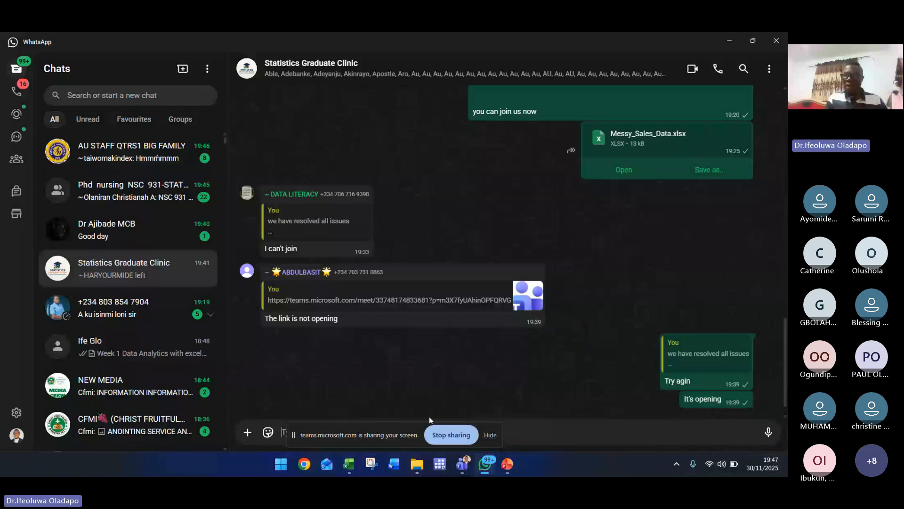
key(ctrl+v)
key(Return)
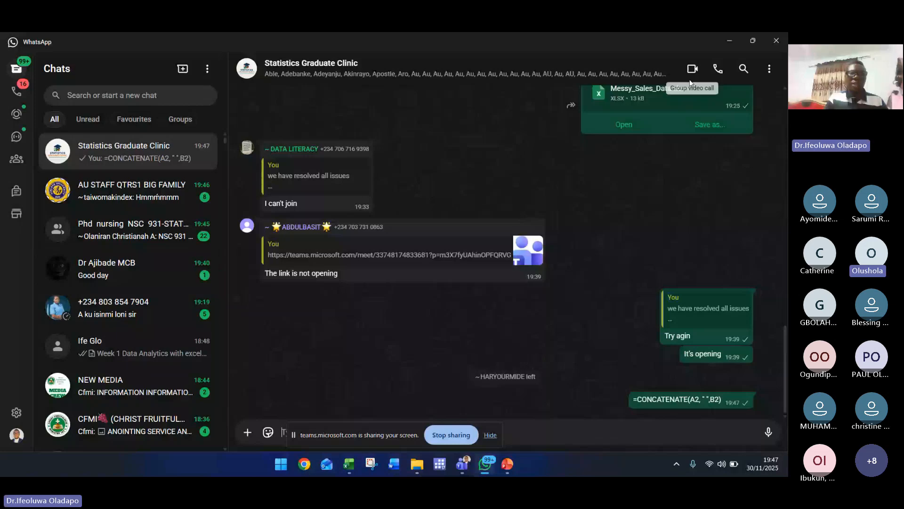
click(729, 43)
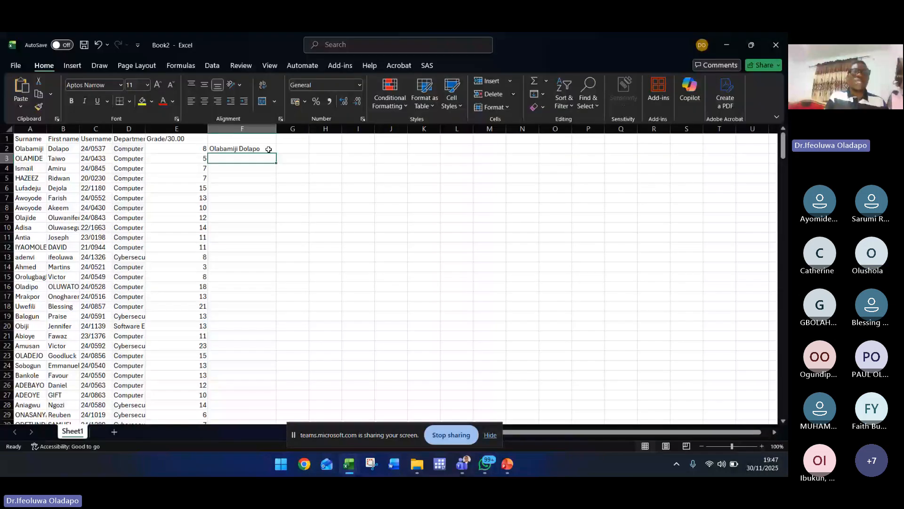
Fill the name-joining formula from F2 down to F306, the last student row
click(268, 150)
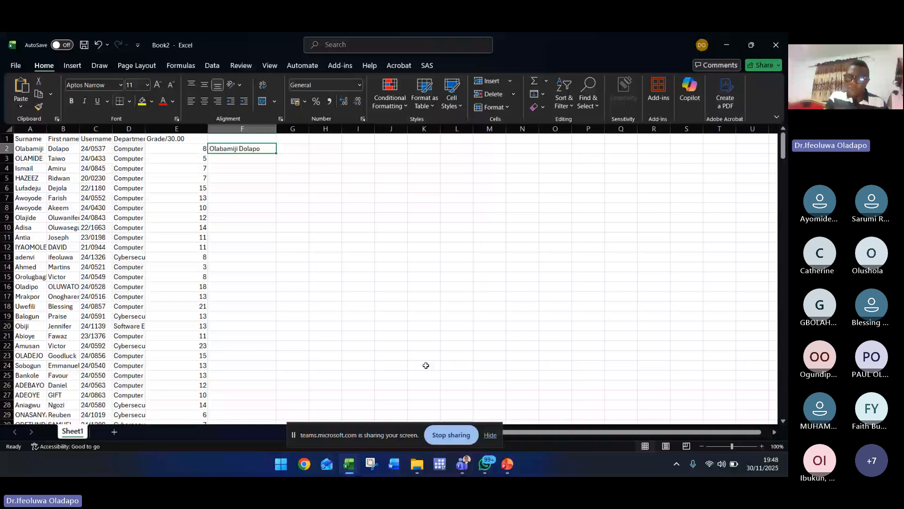
click(740, 445)
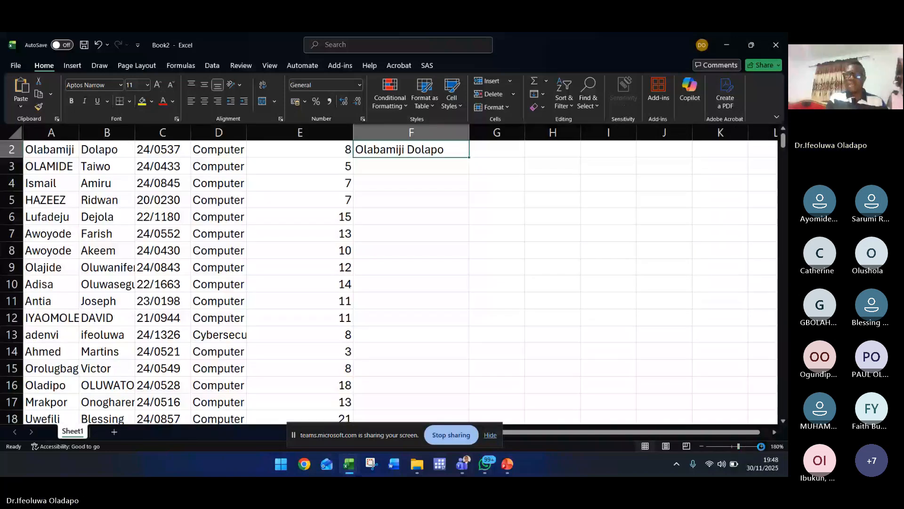
click(761, 446)
click(761, 446)
click(761, 446)
click(761, 446)
click(762, 446)
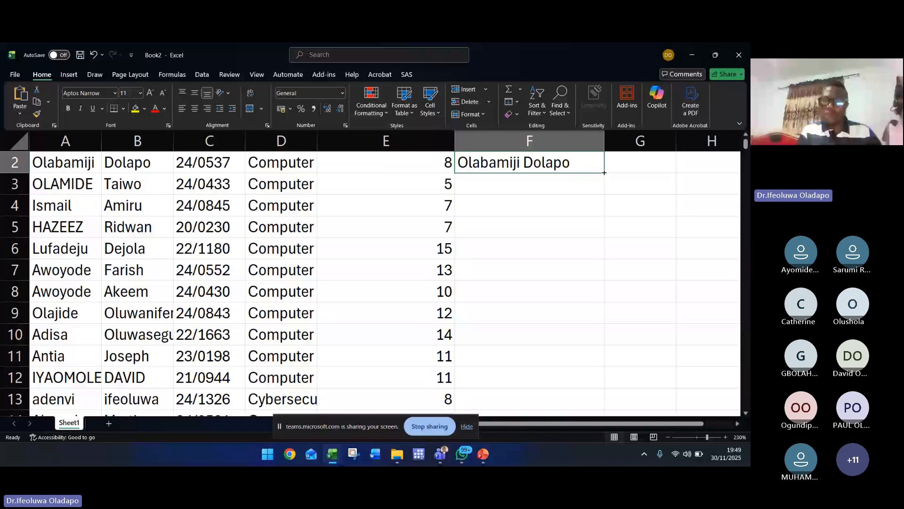
drag(604, 173, 640, 355)
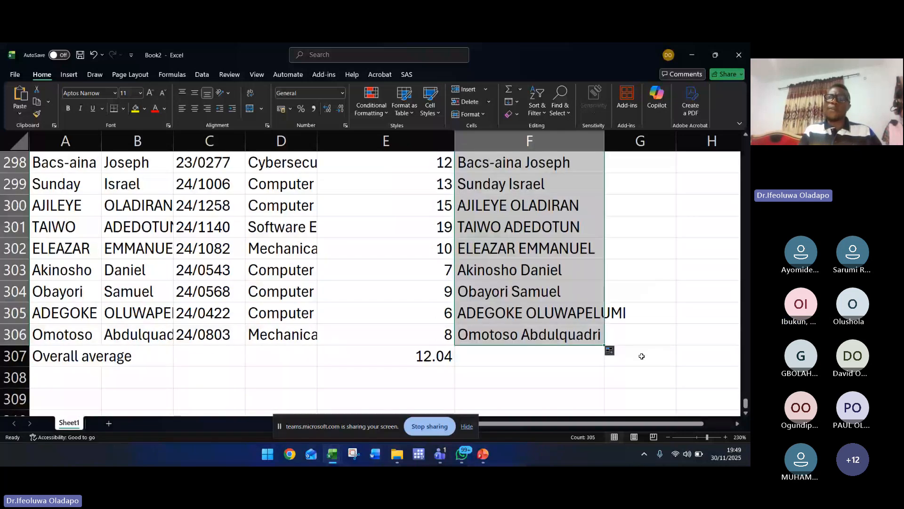
drag(746, 404, 747, 144)
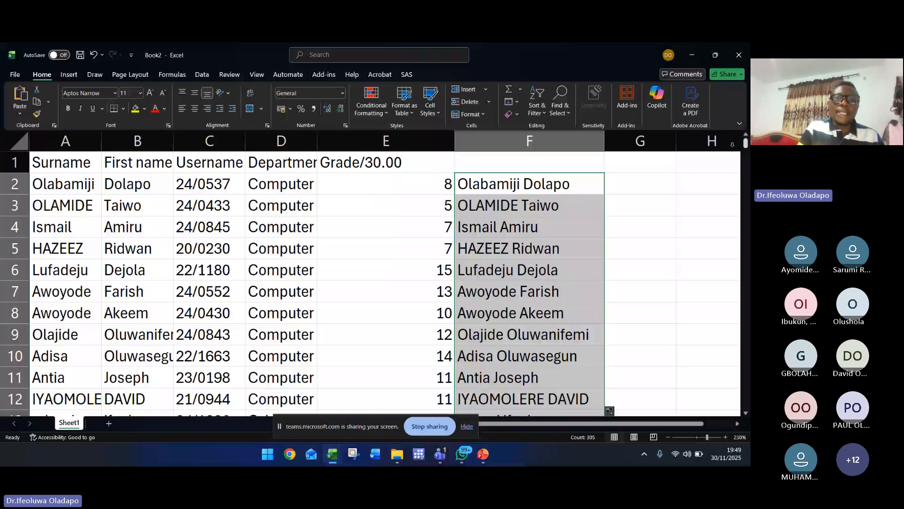
Enter =E2*2 in cell G2 to double the first student's grade, and select that cell
key(Right)
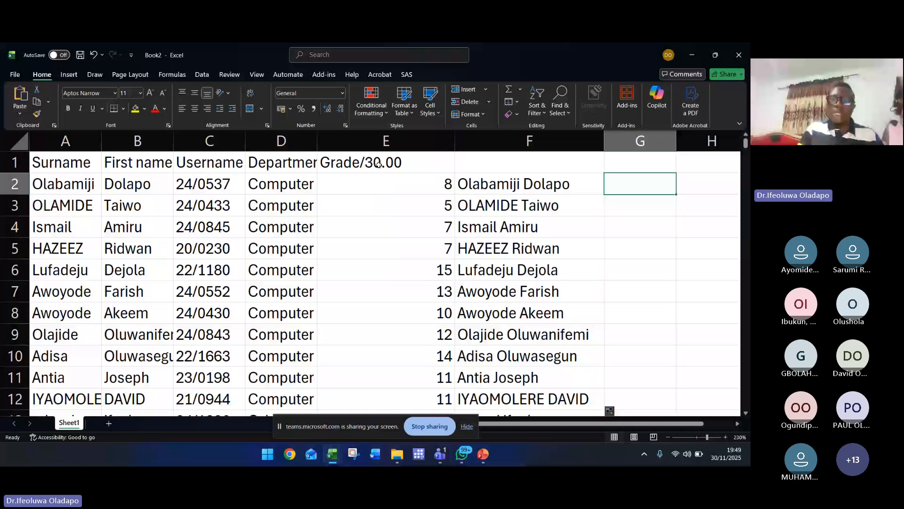
text(=)
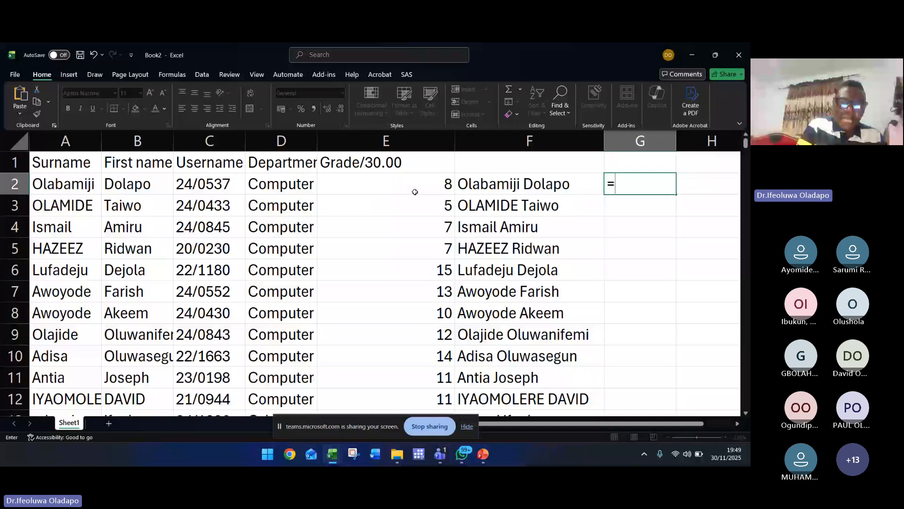
click(415, 191)
text(*)
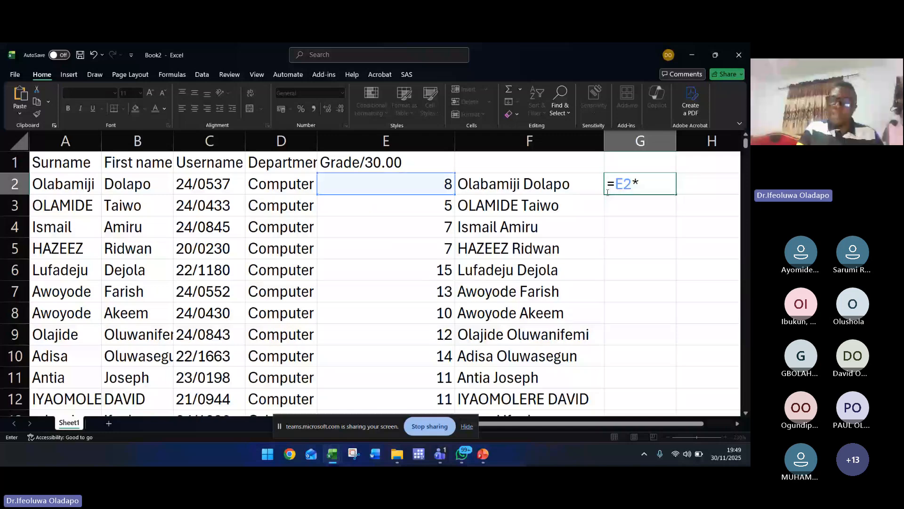
text(2)
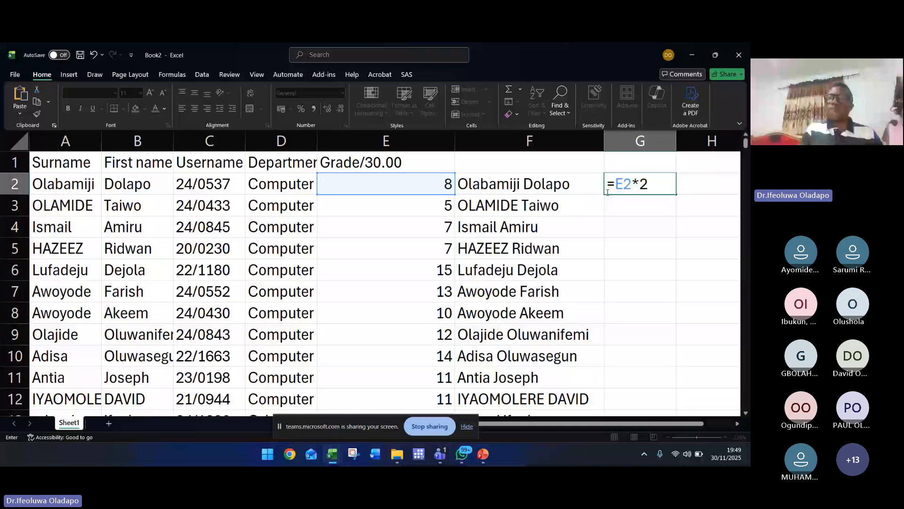
key(Return)
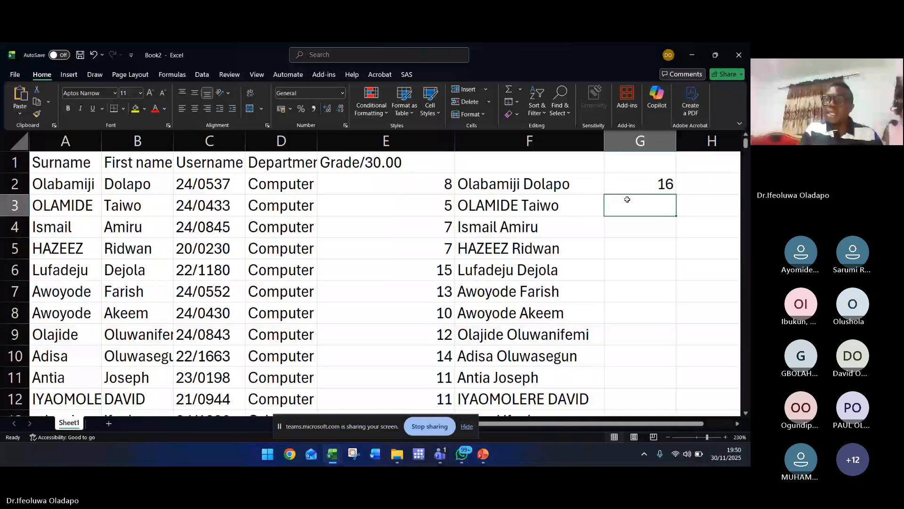
click(667, 189)
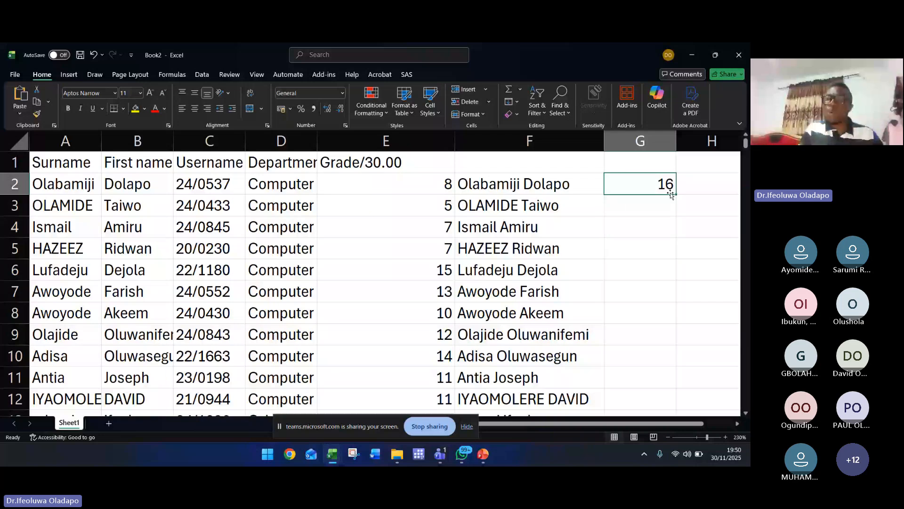
Fill the grade-doubling formula from G2 down to G306, the last student row
drag(671, 193, 699, 466)
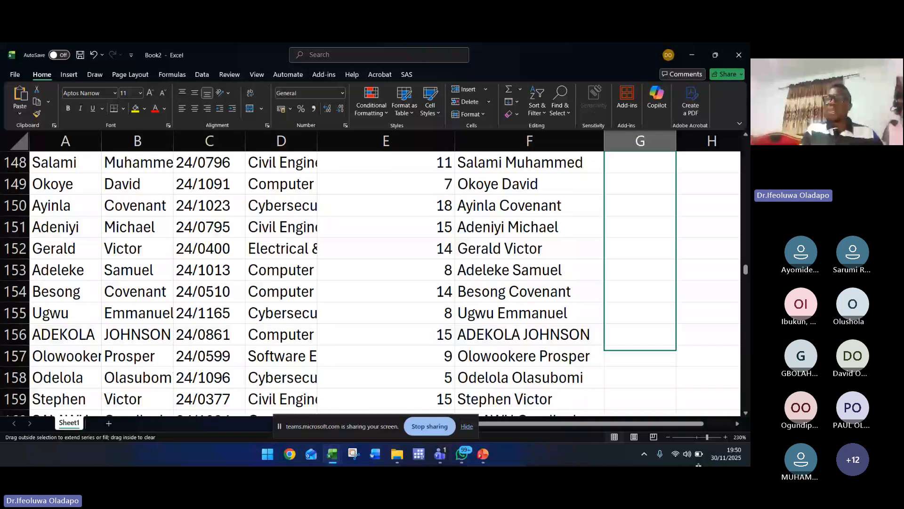
drag(699, 465, 699, 357)
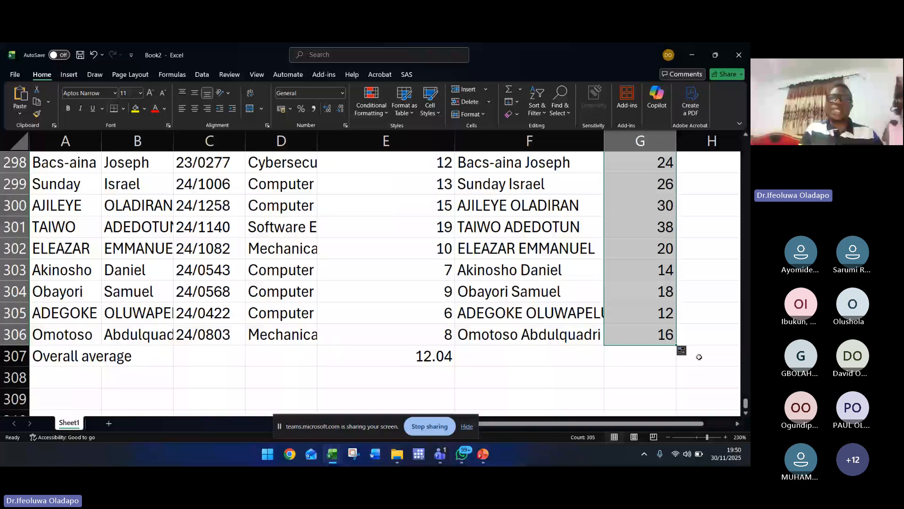
Enter the header Fullname in cell F1 and the header Exam Score in cell G1
key(ctrl+Home)
click(510, 169)
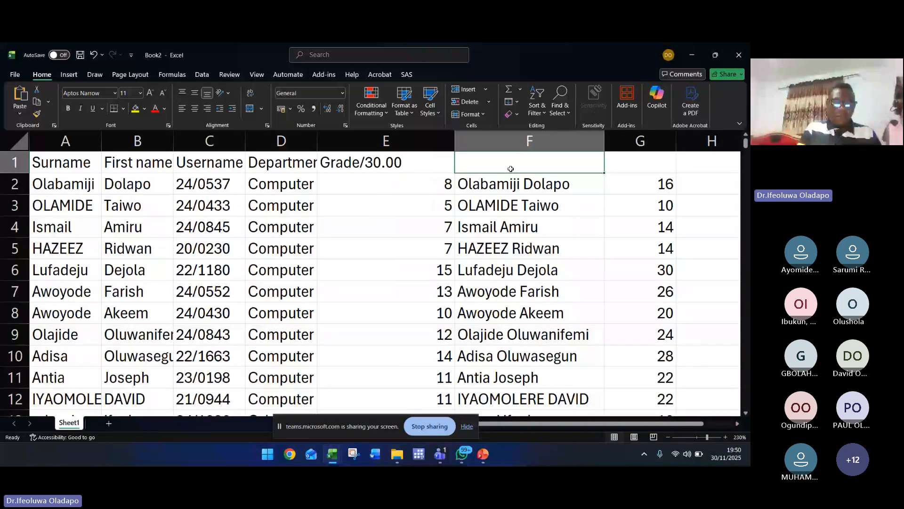
text(Fullb)
key(BackSpace)
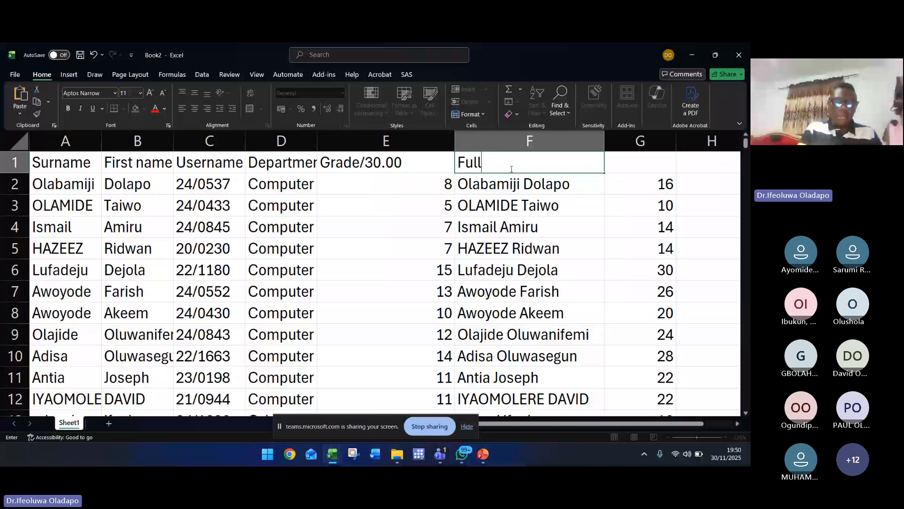
text(name)
click(614, 170)
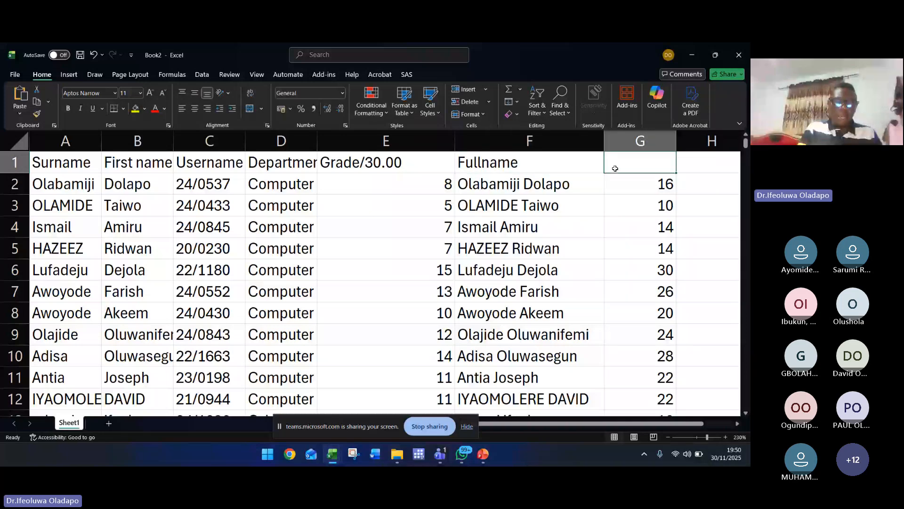
double_click(615, 168)
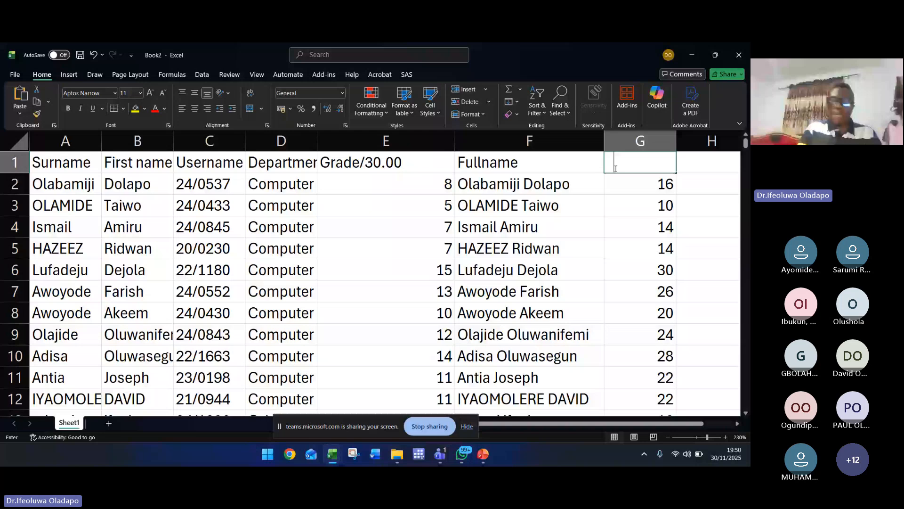
text(To)
key(BackSpace)
key(BackSpace)
text(E)
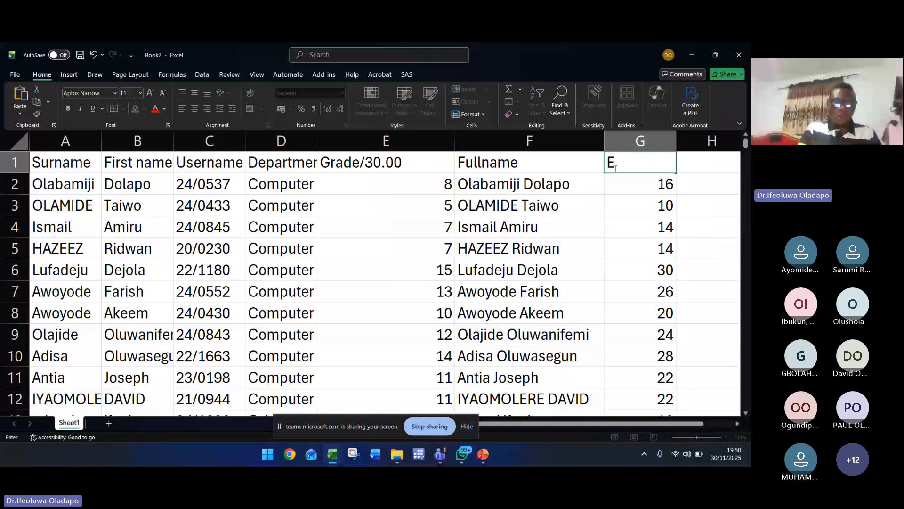
text(xam Score)
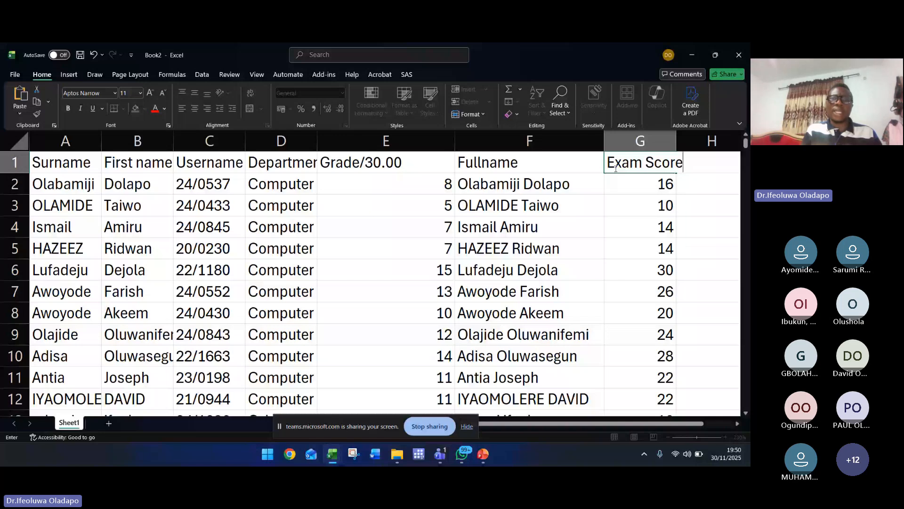
click(688, 187)
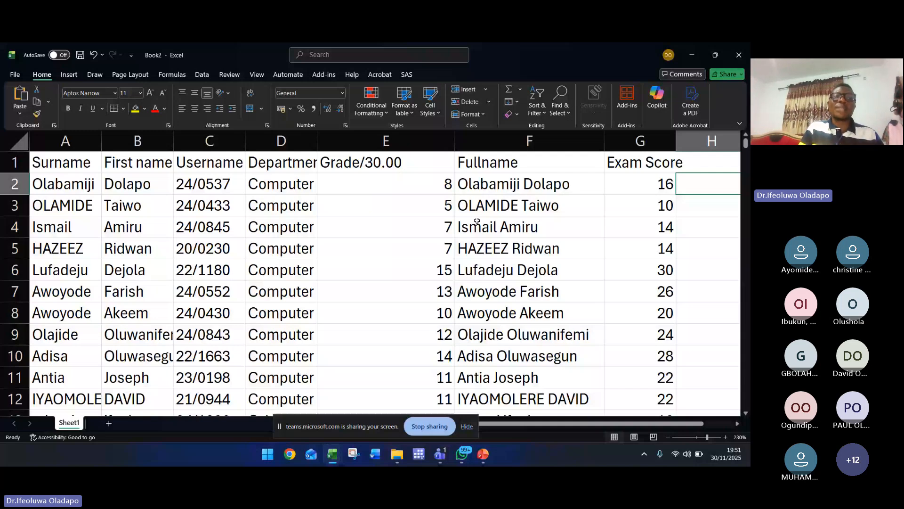
Turn on filtering for the header row of the grades table
click(15, 162)
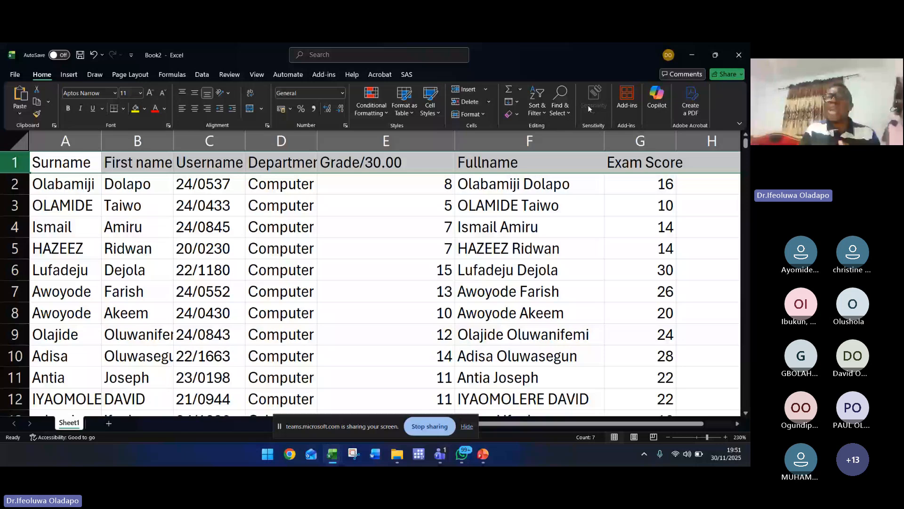
key(ctrl+shift+l)
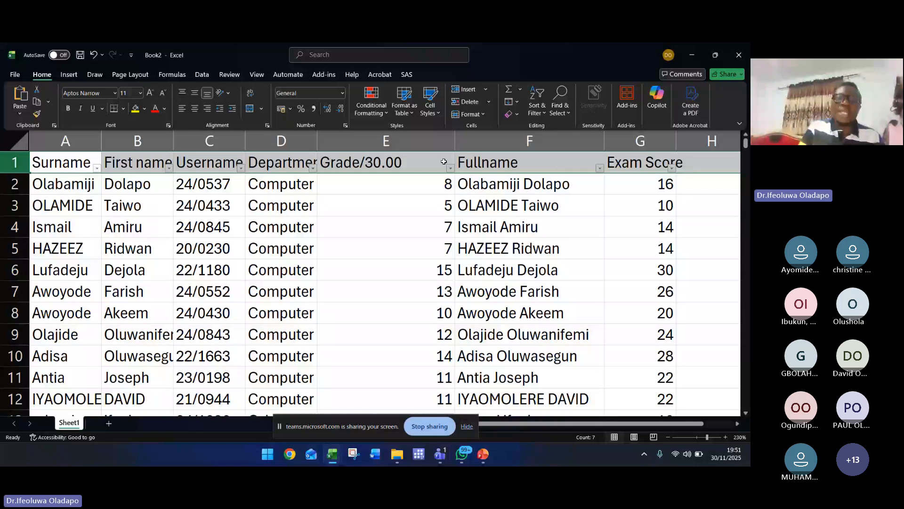
click(313, 168)
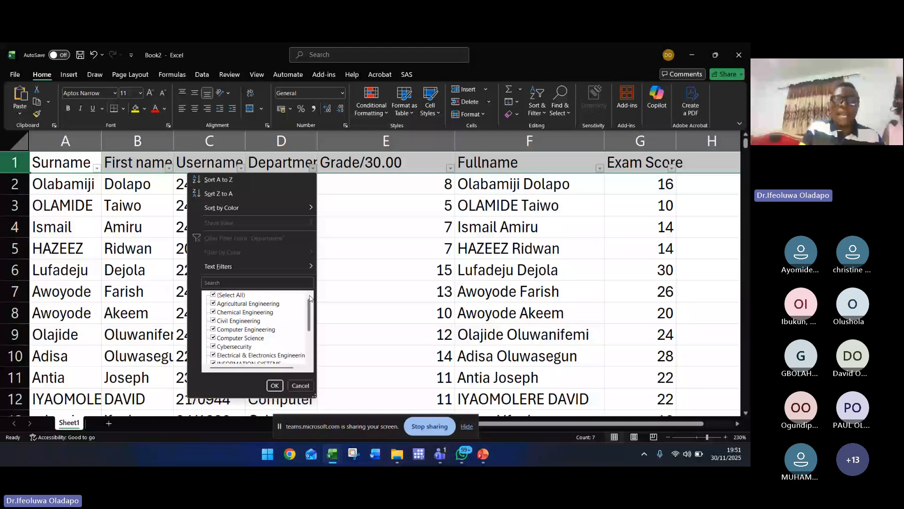
click(214, 333)
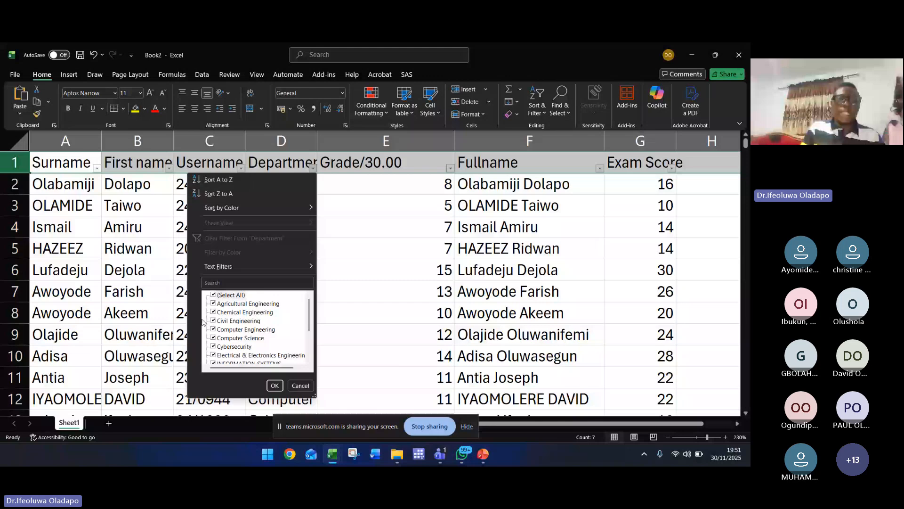
click(275, 386)
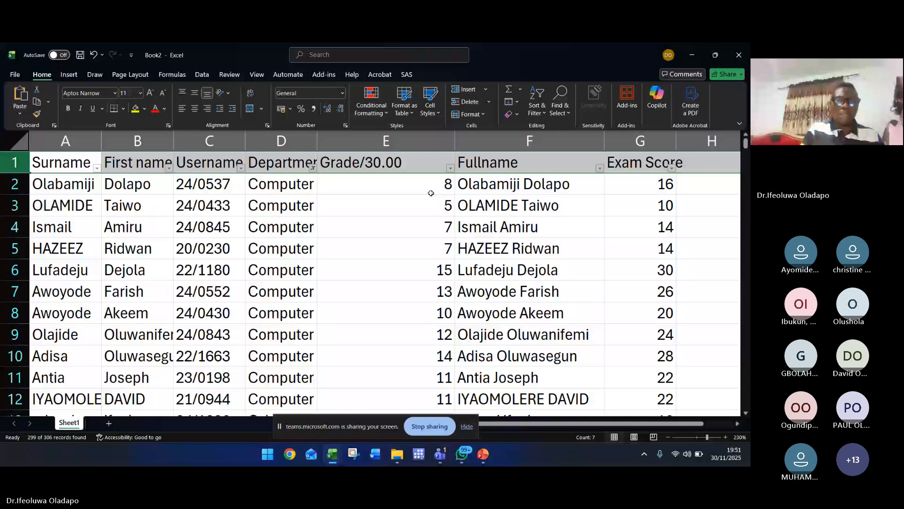
Filter the Department column so that only Chemical Engineering students are listed
click(314, 169)
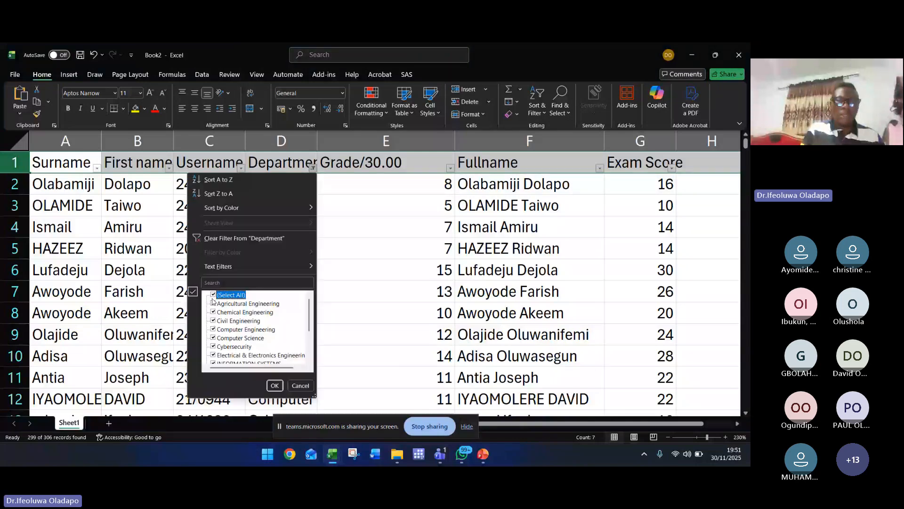
click(214, 295)
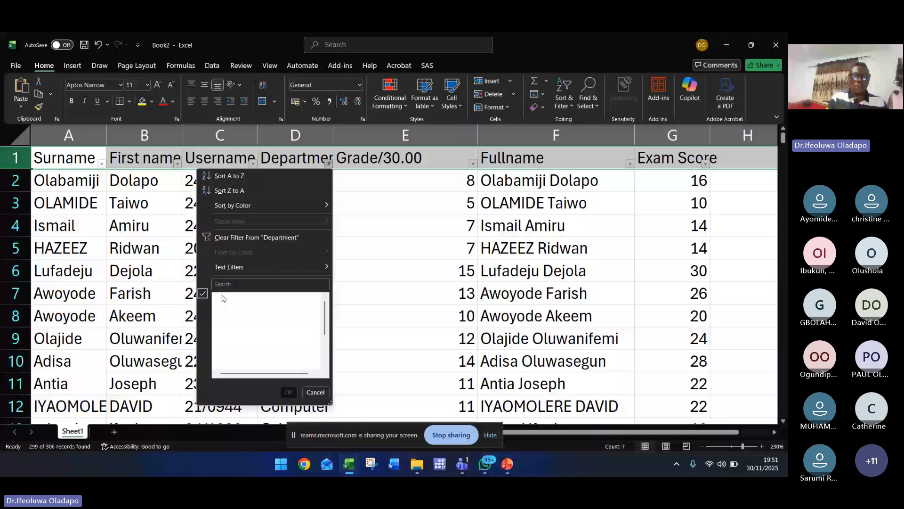
click(224, 314)
click(288, 392)
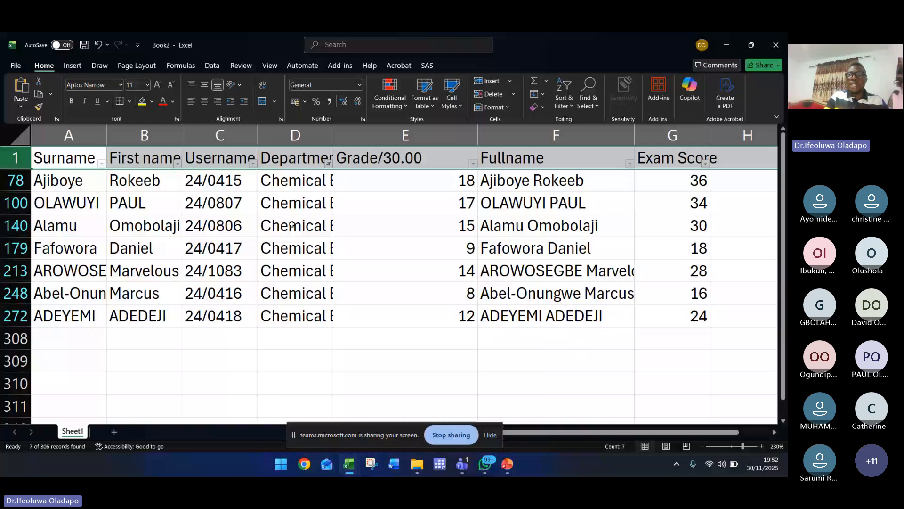
Copy the filtered table with its headers through the Exam Score column and paste it into a new sheet
shift+click(311, 207)
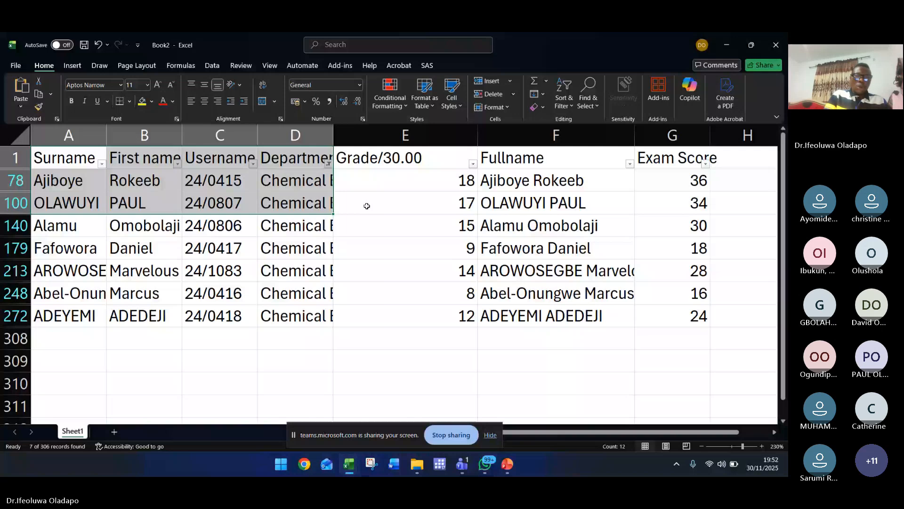
shift+click(697, 322)
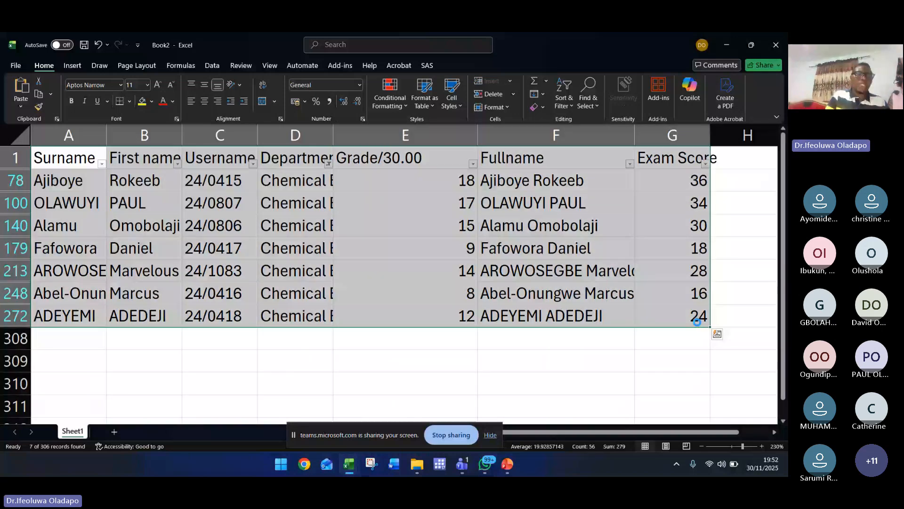
key(ctrl+c)
click(114, 431)
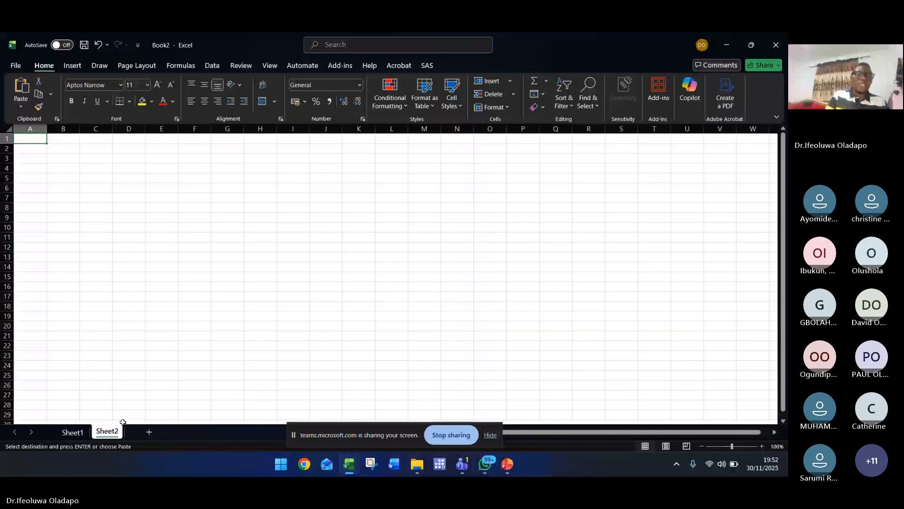
key(ctrl+v)
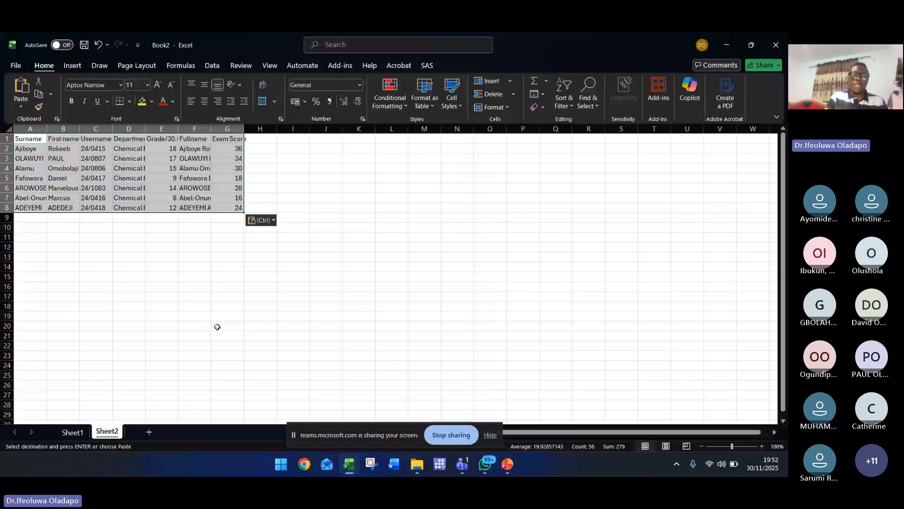
Rename the new sheet as chemical engineering
key(alt+h)
key(o)
key(r)
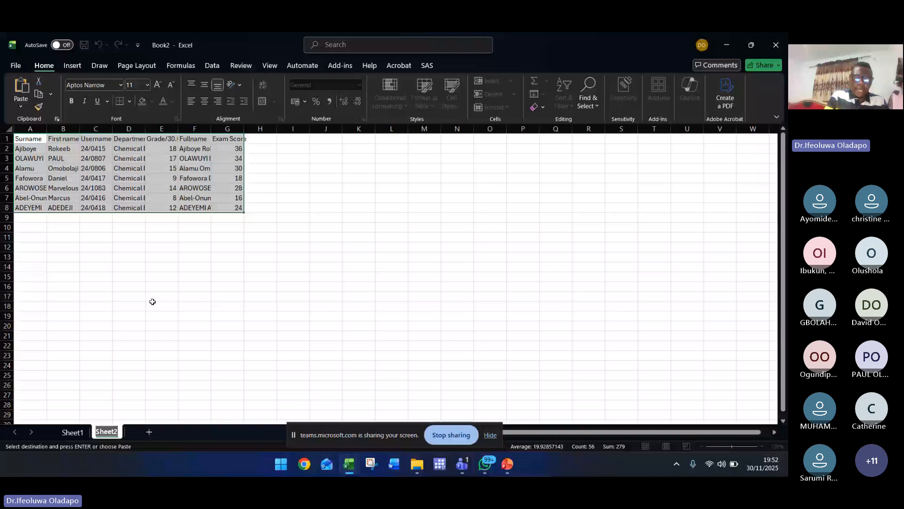
text(chemical eng)
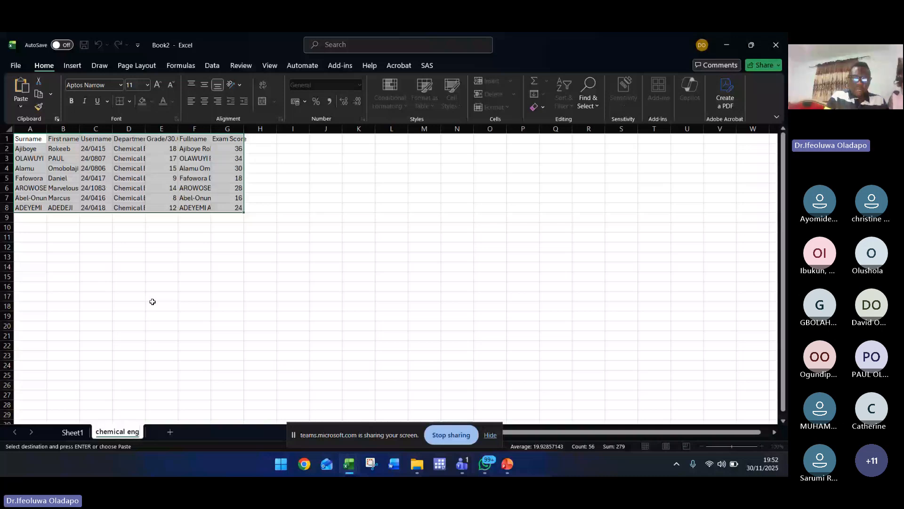
text(ineering)
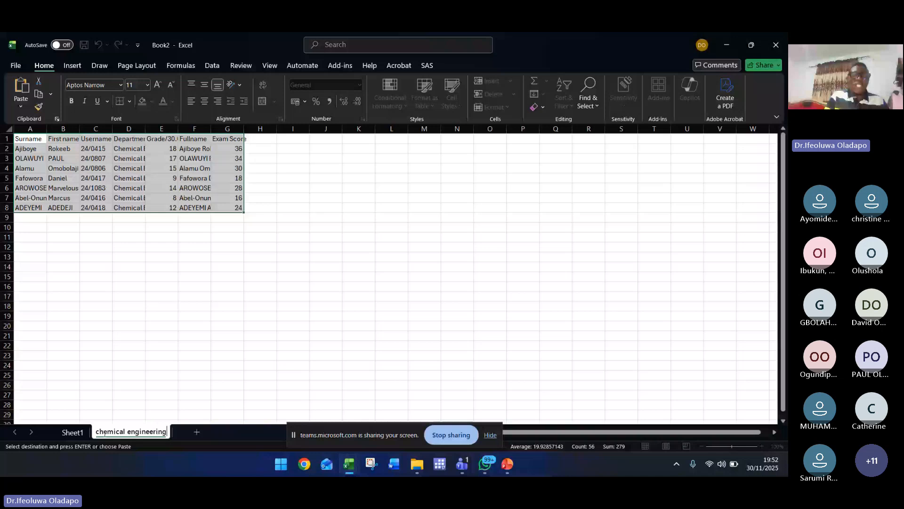
Change the Department filter on Sheet1 to list only Civil Engineering instead of Chemical Engineering
click(72, 432)
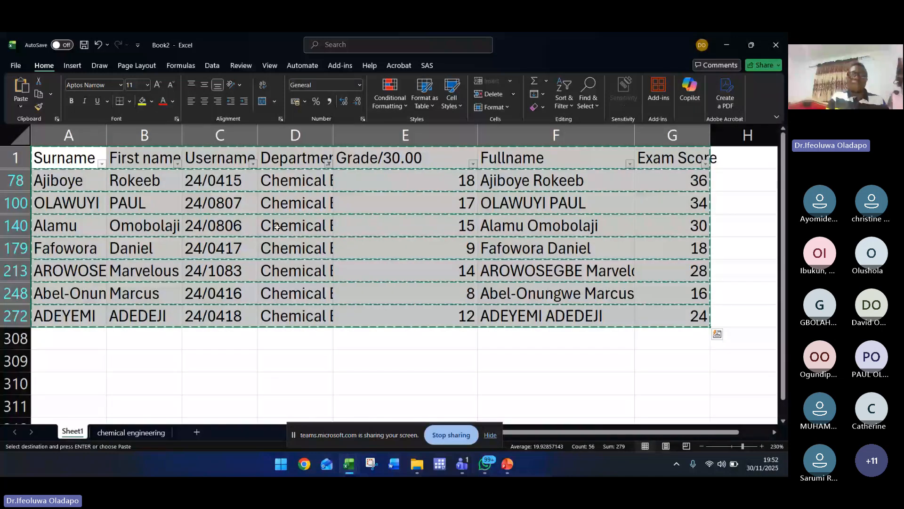
click(329, 164)
click(244, 324)
click(244, 316)
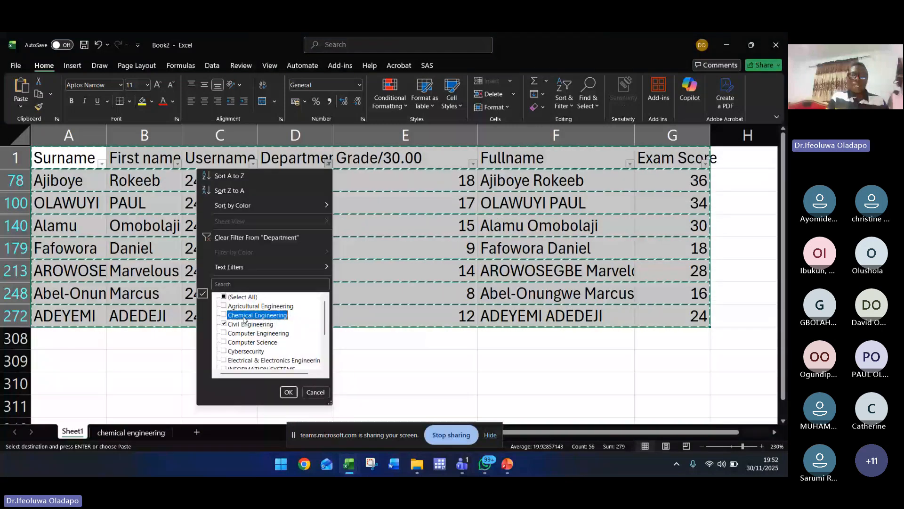
click(289, 392)
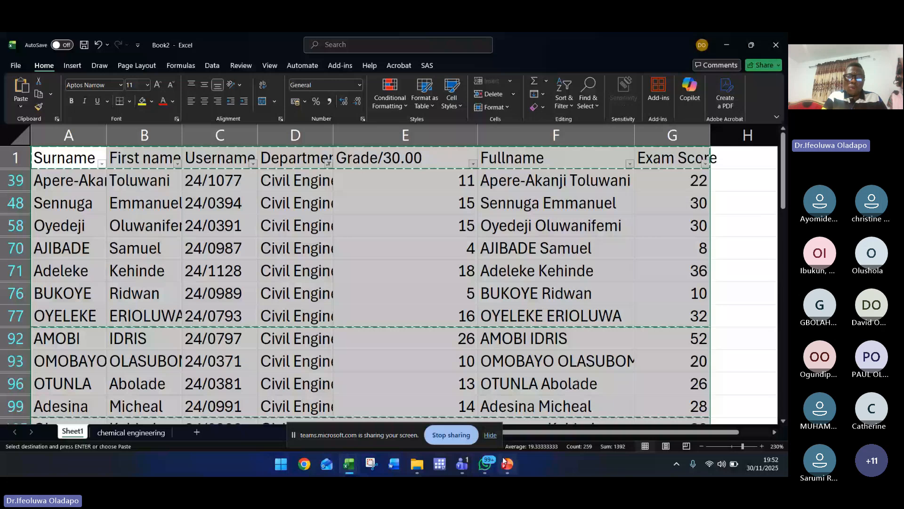
Open the workbook second semester result 2023-2024 result original from the recent files in File Explorer
mouse_move(349, 464)
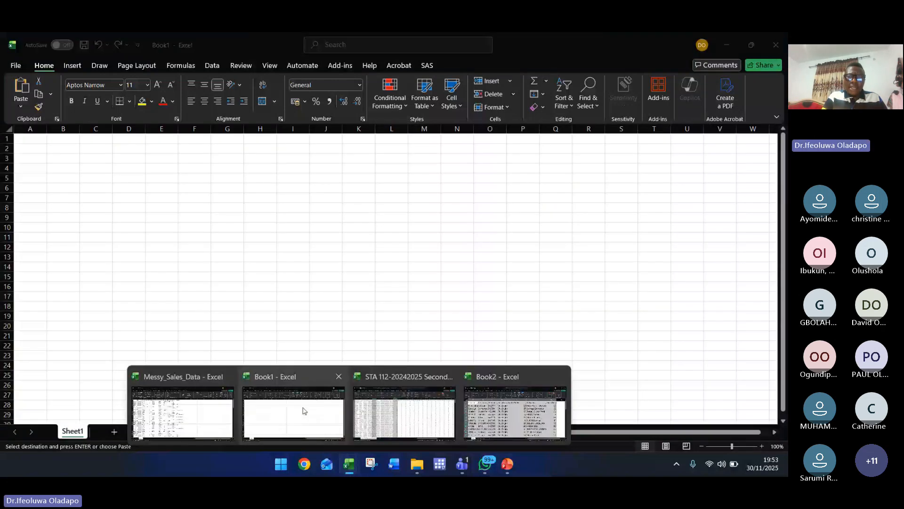
click(424, 466)
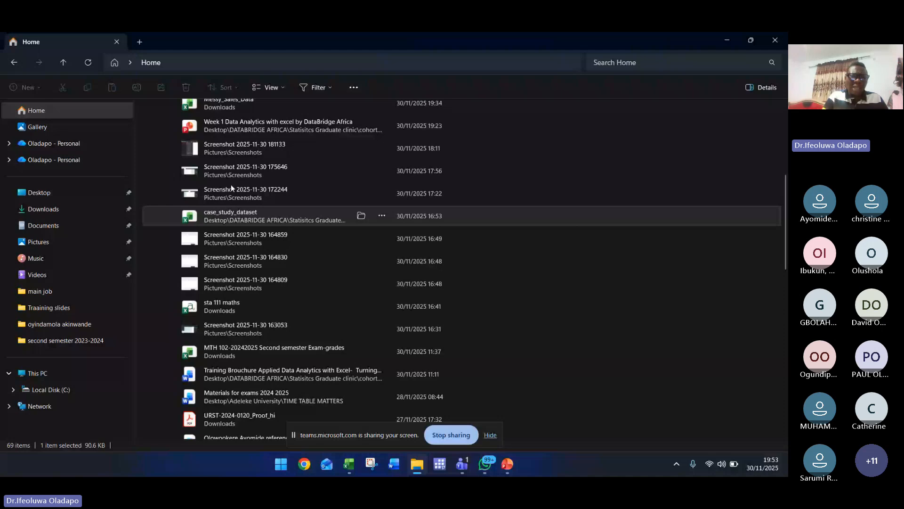
scroll(418, 289, up, 5)
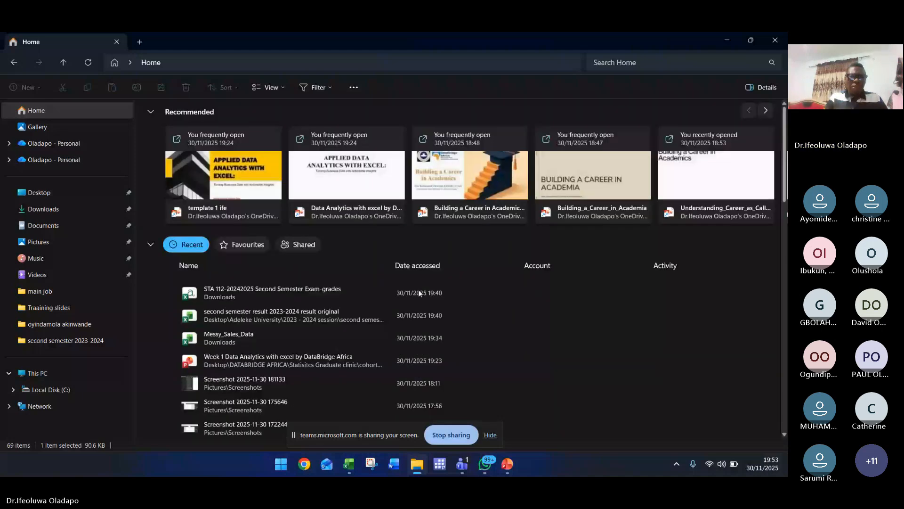
click(263, 319)
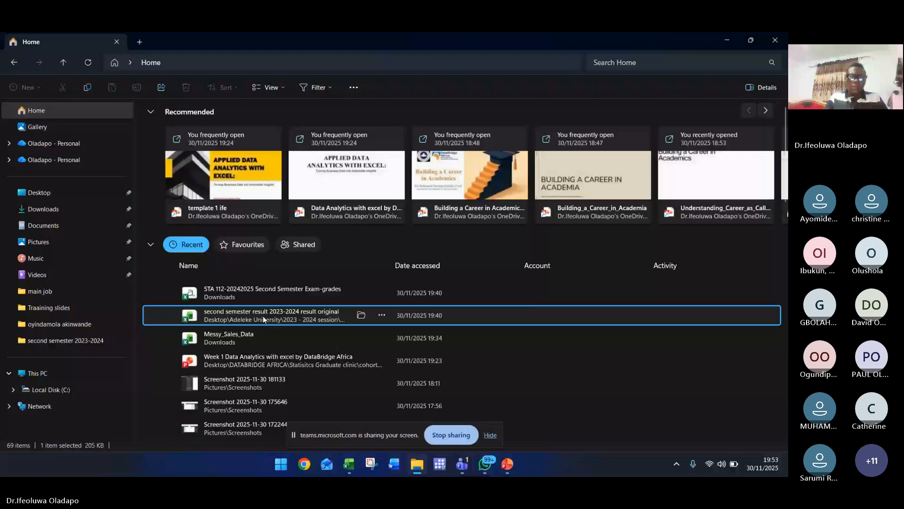
double_click(263, 316)
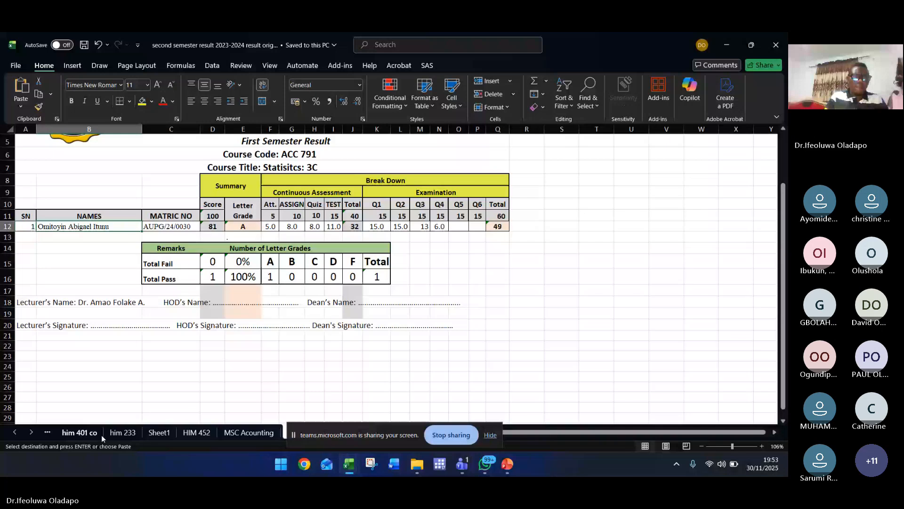
Show the him 401 co sheet at 120% zoom and examine the layout of its result table
click(127, 432)
click(71, 433)
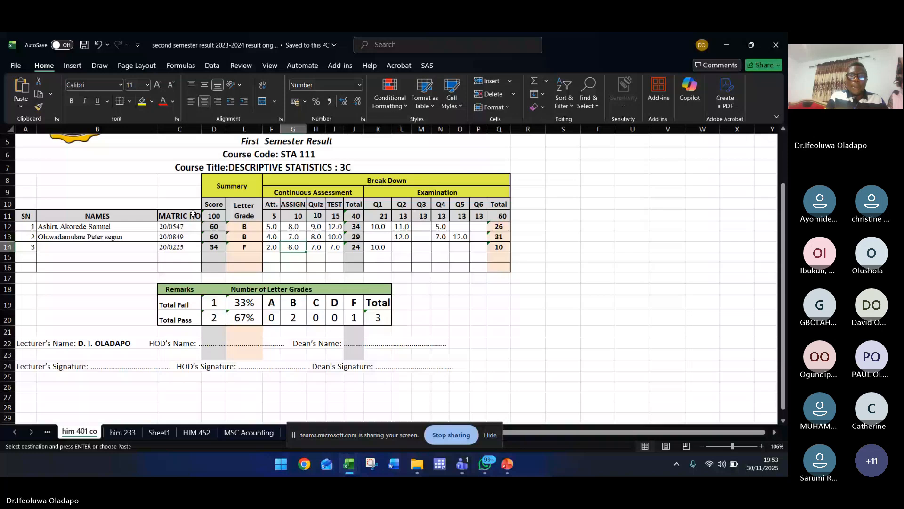
click(761, 446)
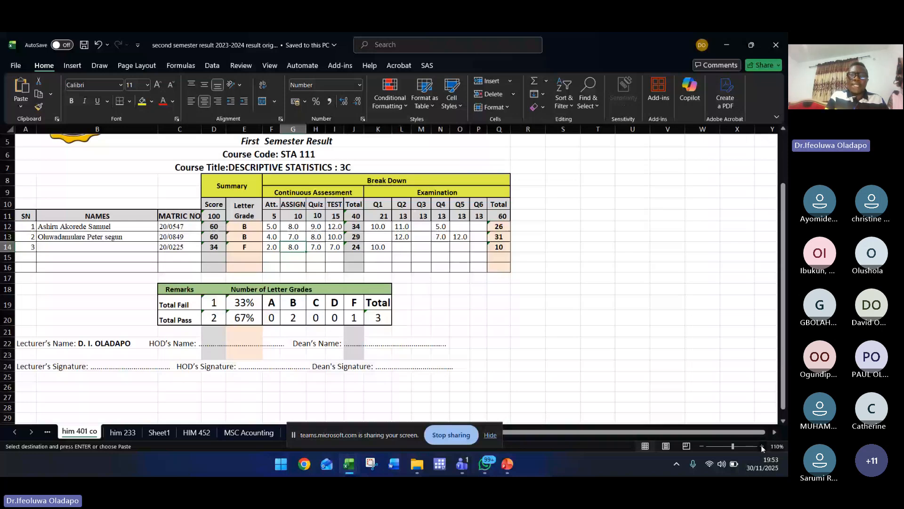
click(761, 446)
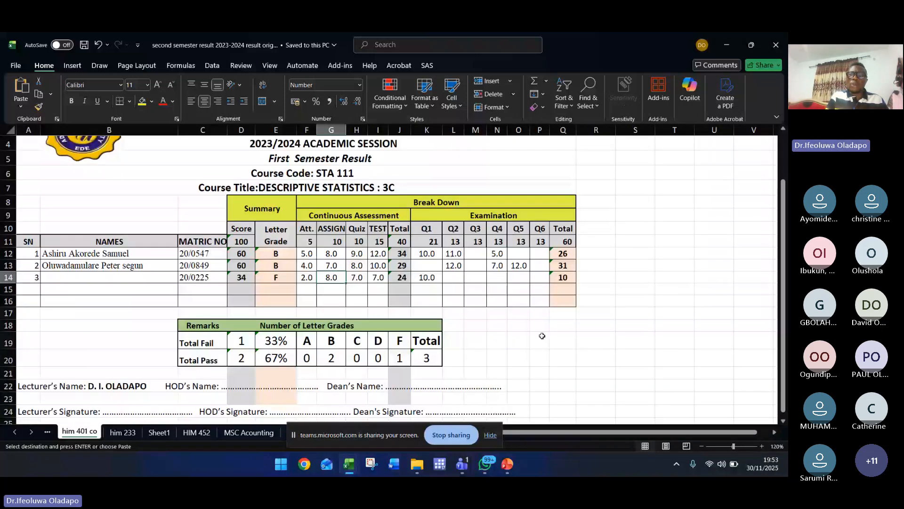
Inspect the first student's Q1 score, the examination Total formula in row 12, and the continuous assessment scores beside it
double_click(428, 254)
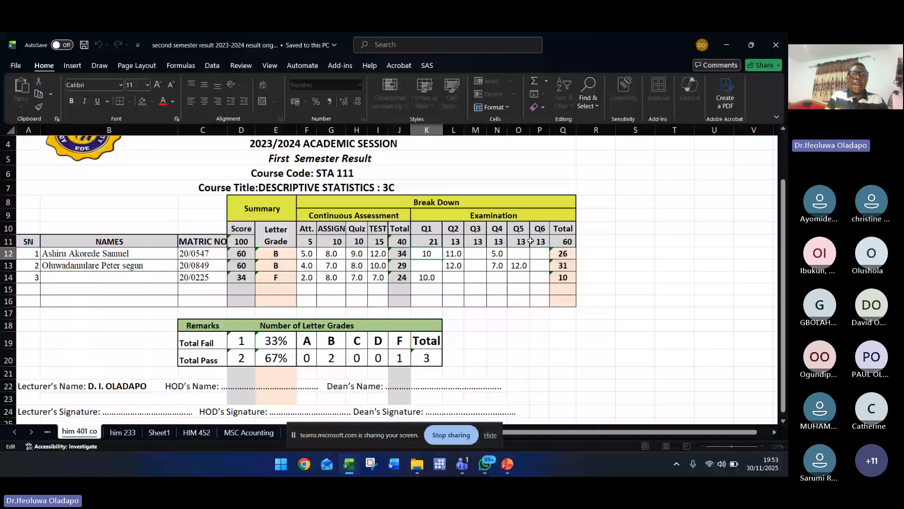
drag(782, 253, 778, 231)
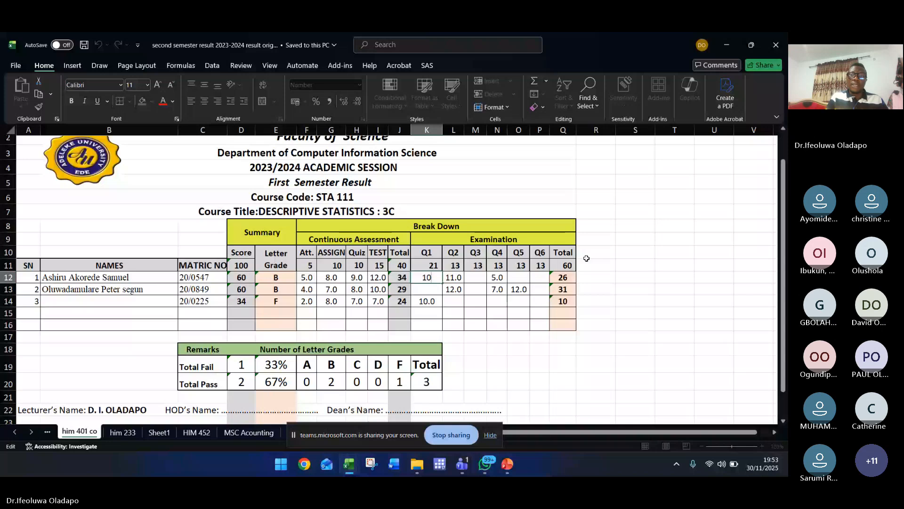
double_click(569, 279)
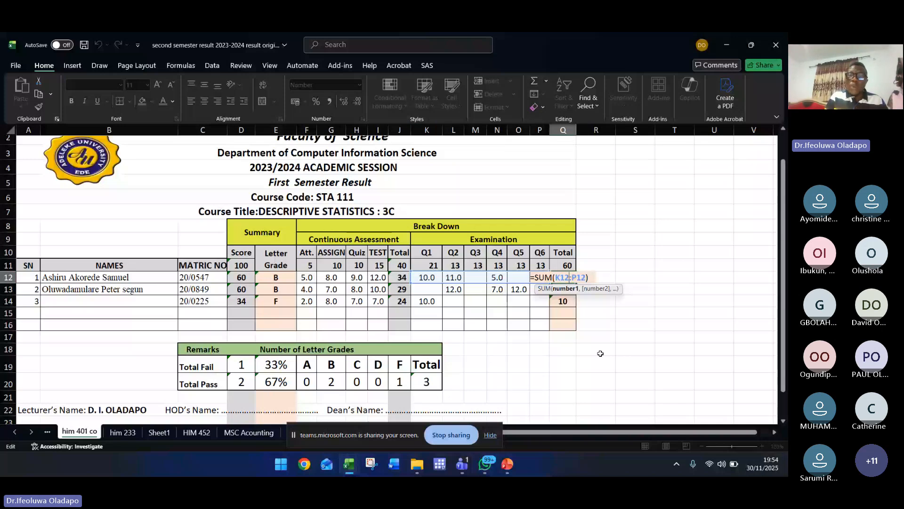
click(307, 277)
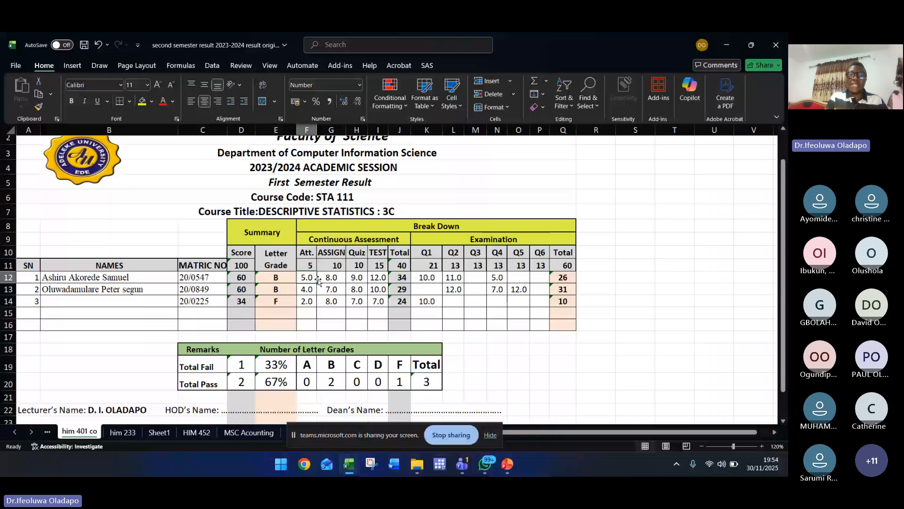
click(357, 279)
click(380, 280)
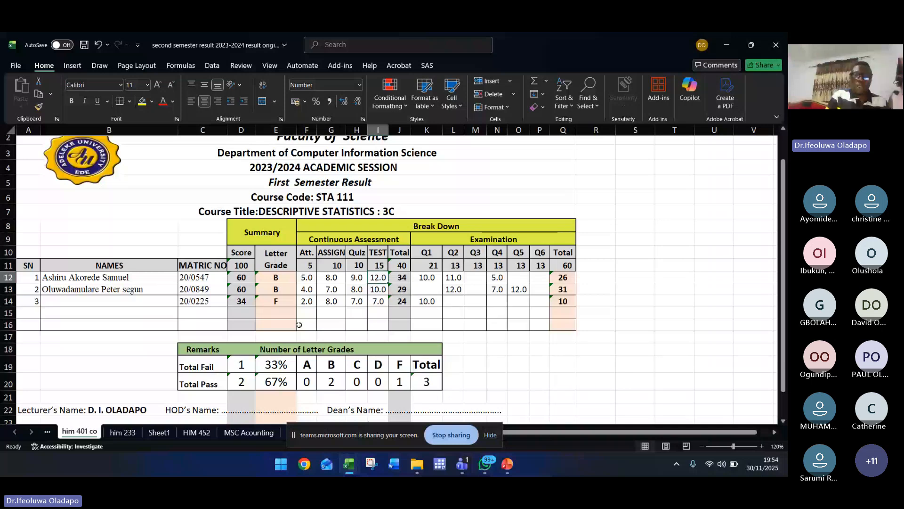
Enter continuous assessment scores in row 15: Att. 3, ASSIGN 5, Quiz 9 and TEST 5
click(309, 314)
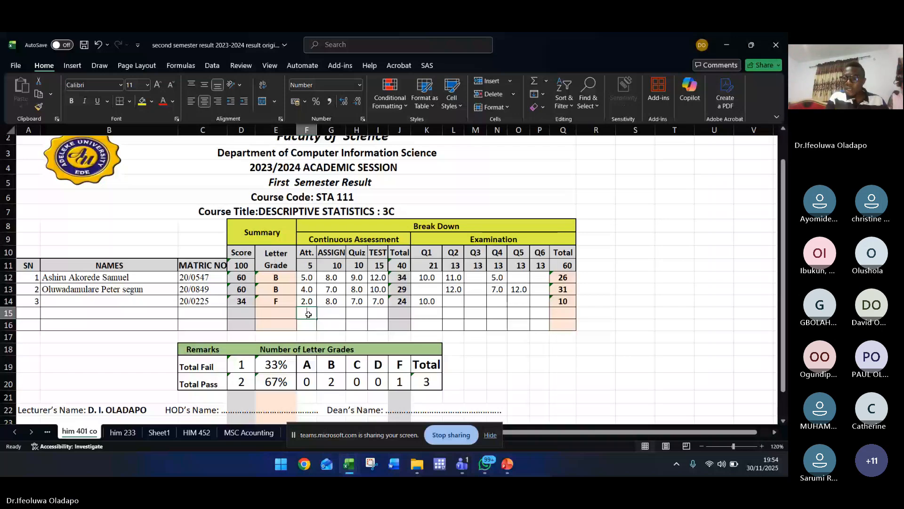
text(3)
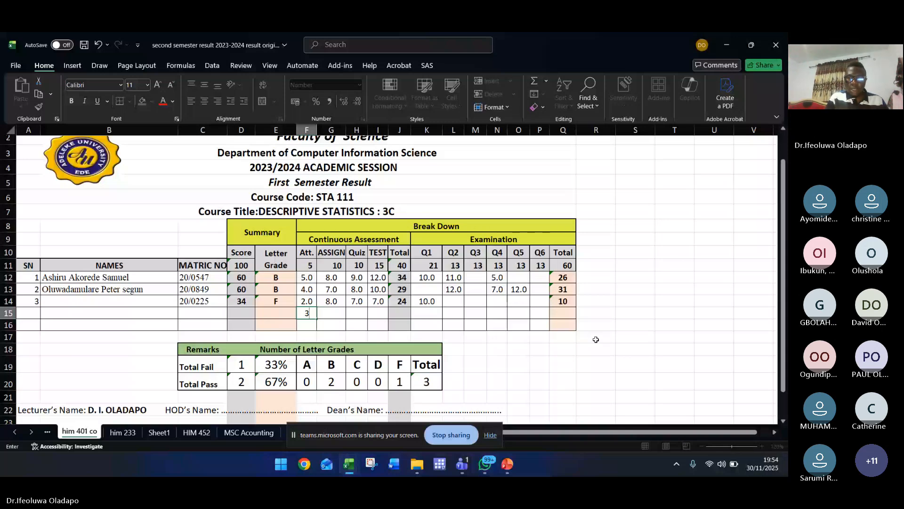
click(596, 338)
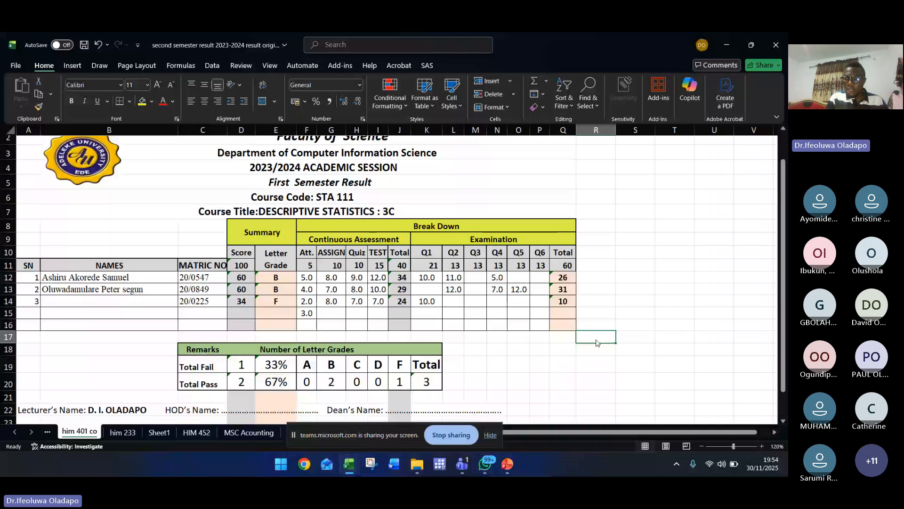
click(703, 410)
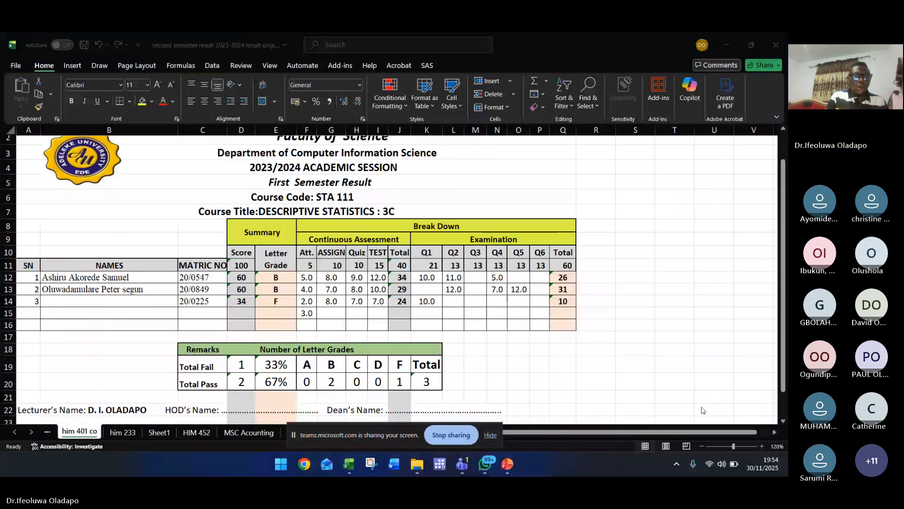
click(761, 446)
click(762, 446)
click(762, 446)
click(761, 446)
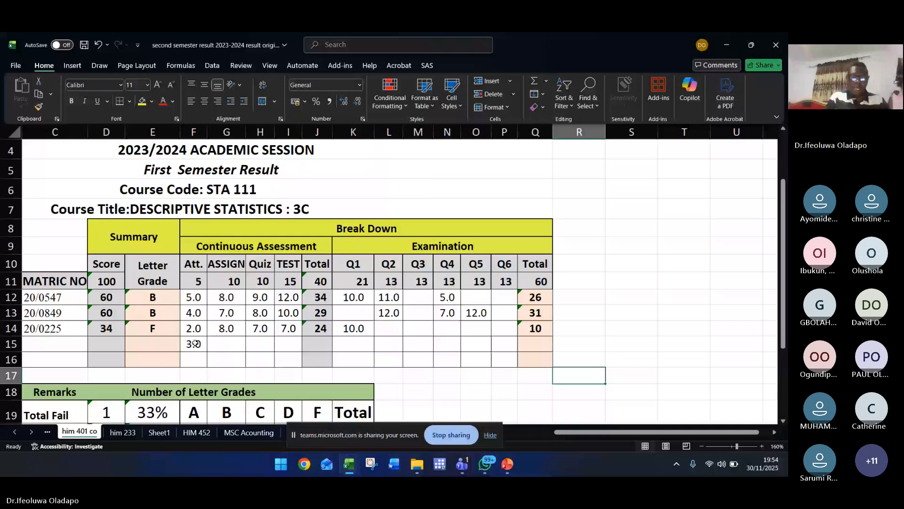
scroll(283, 344, left, 3)
click(348, 346)
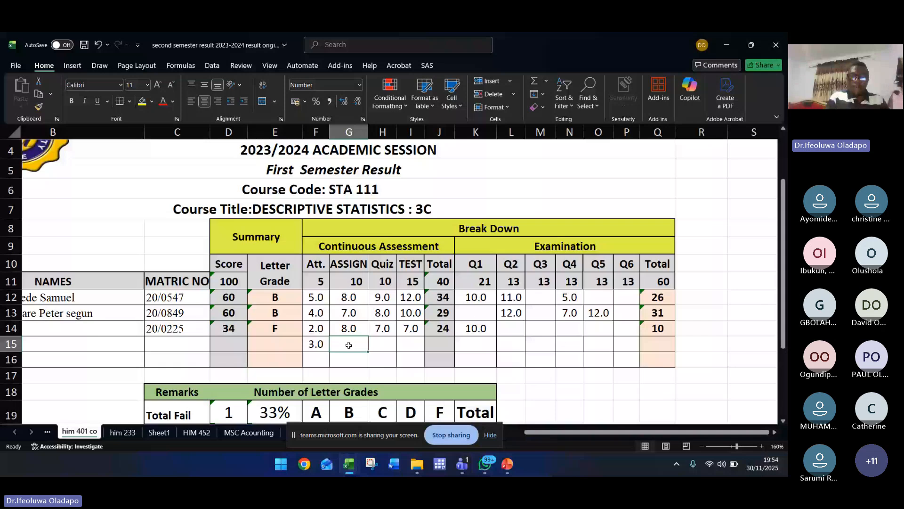
text(5)
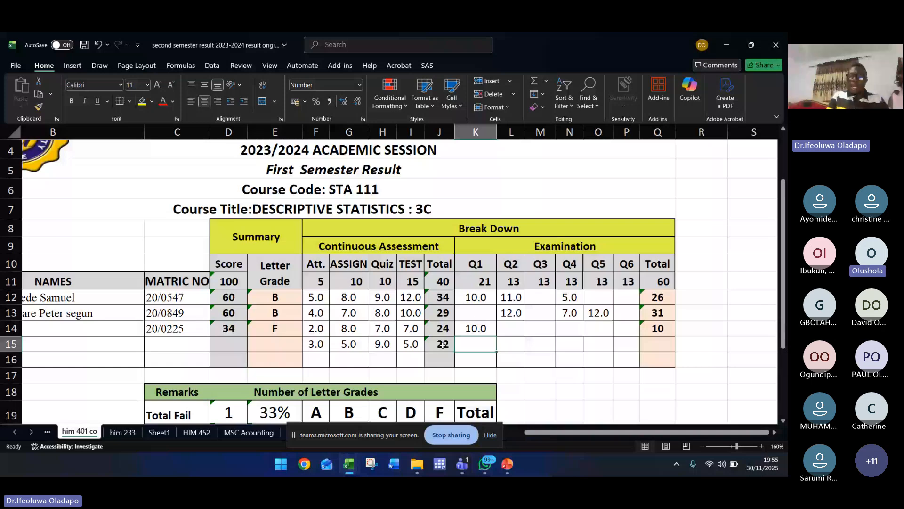
Enter examination scores in row 15: 8 for Q1, 6 for Q3 and 12 for Q5
text(8)
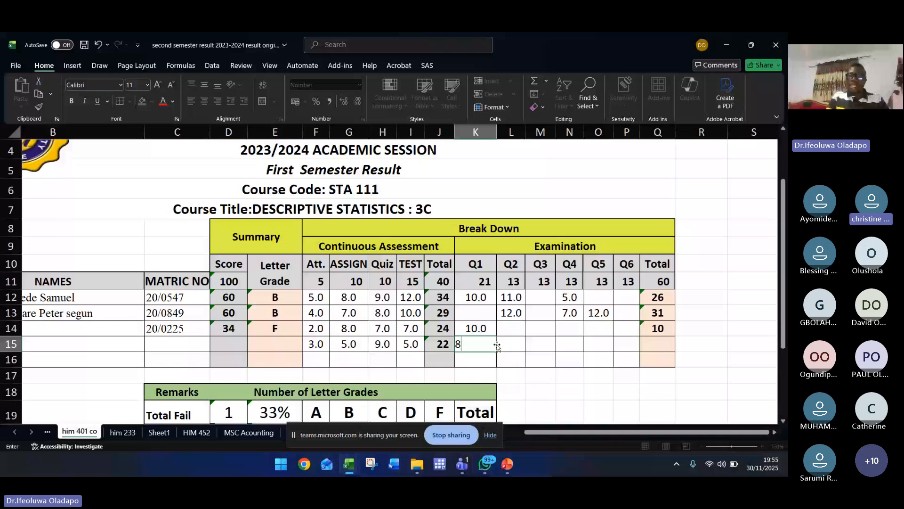
click(539, 340)
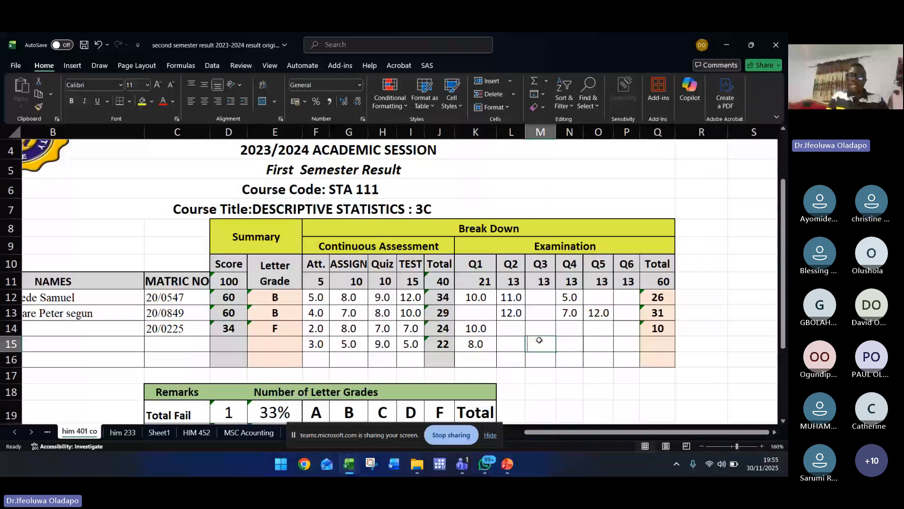
text(6)
click(604, 346)
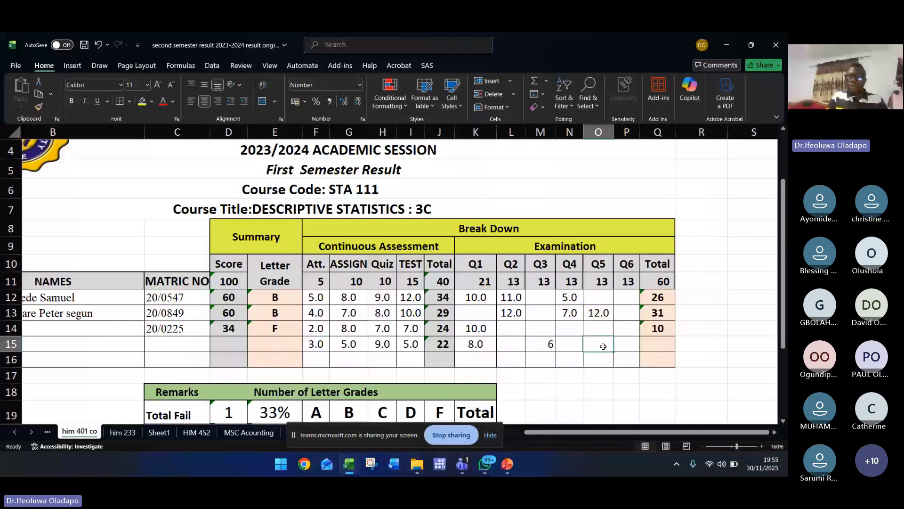
text(12)
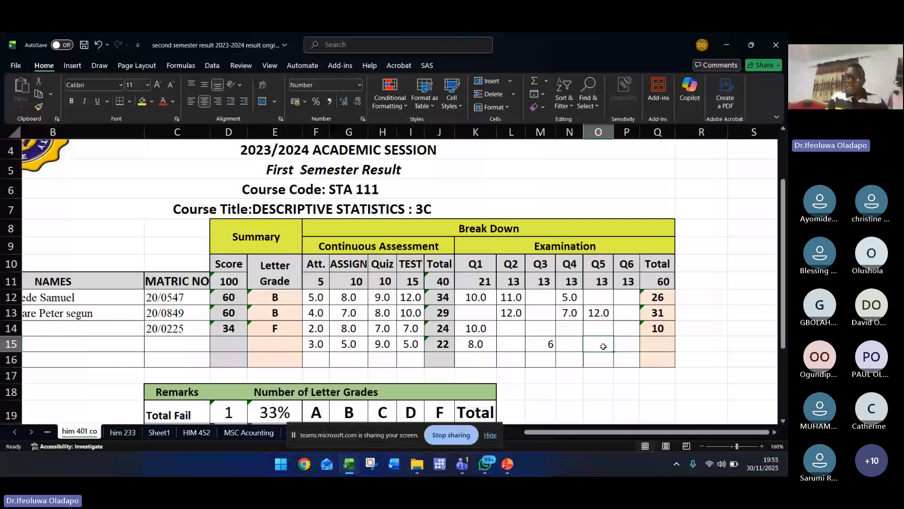
Fill the examination Total formula from row 14 down into row 15
drag(659, 346, 670, 333)
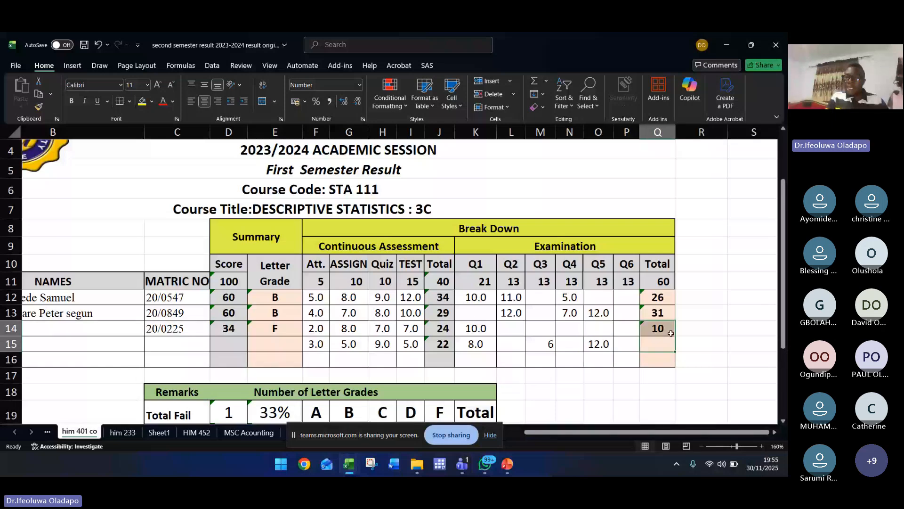
click(671, 333)
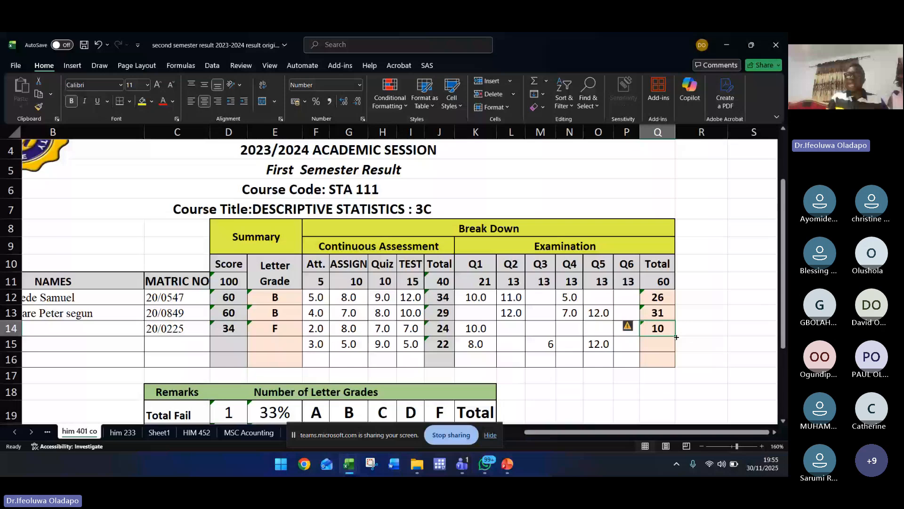
drag(676, 337, 662, 344)
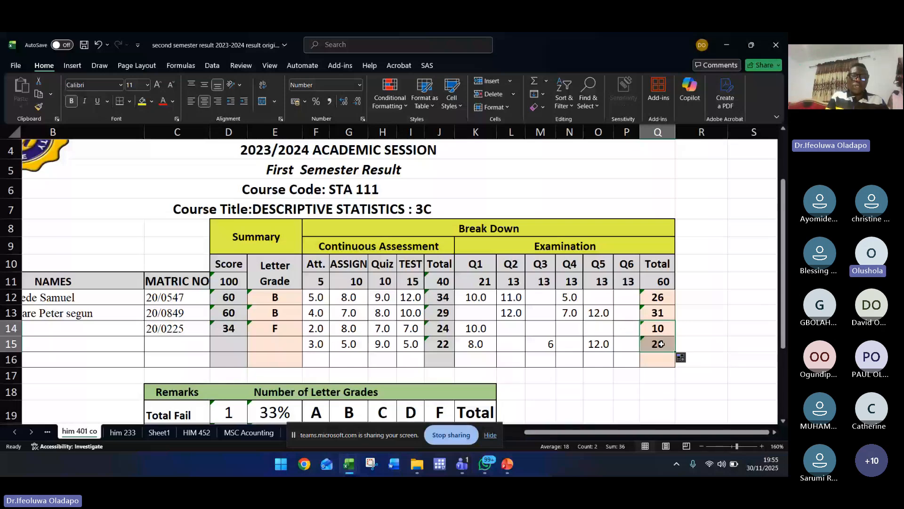
Fill the Letter Grade and Score formulas in the Summary section from row 14 down into row 15
click(237, 334)
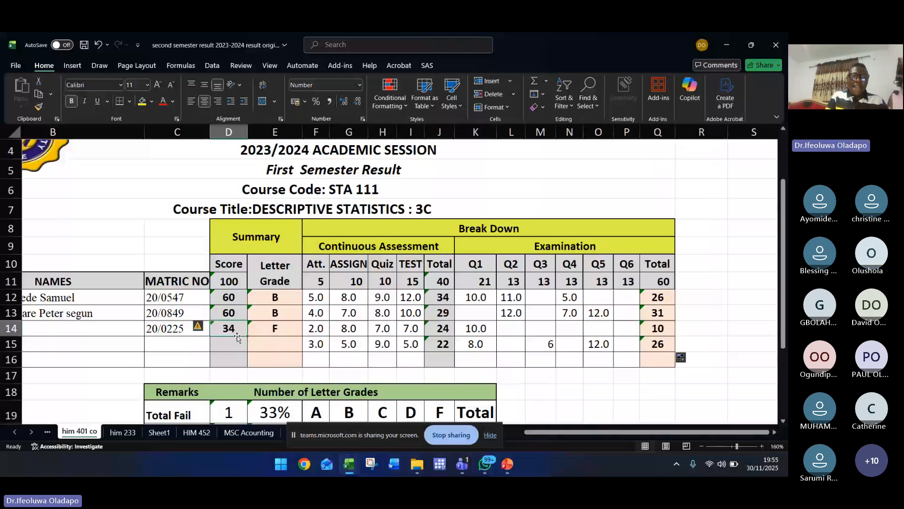
click(287, 332)
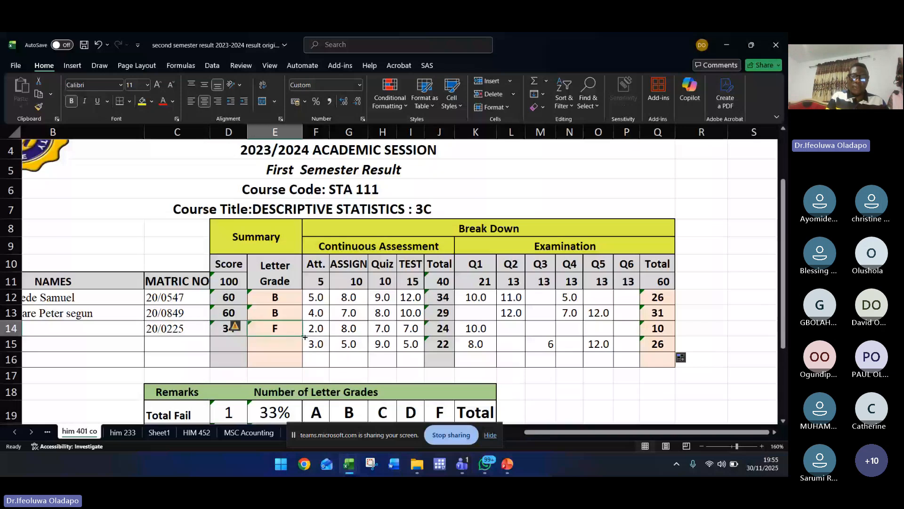
drag(302, 336, 301, 347)
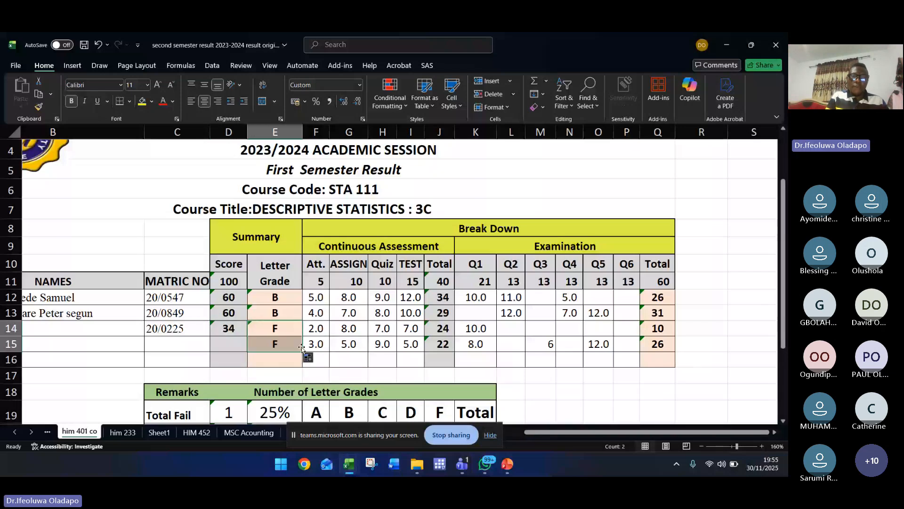
click(231, 329)
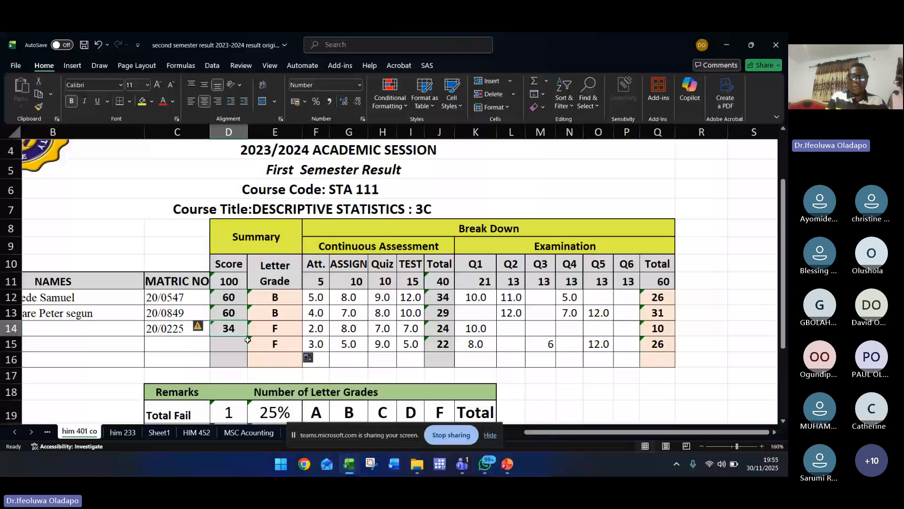
drag(248, 339, 245, 348)
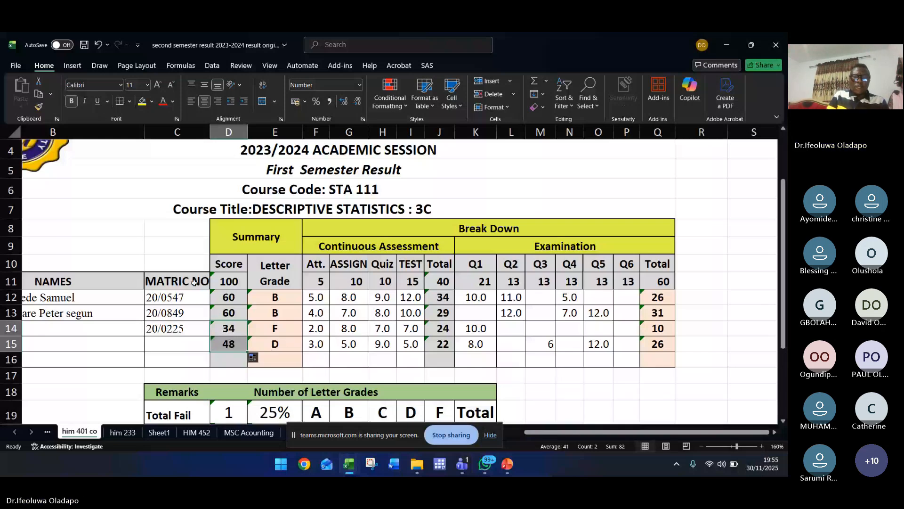
Examine the nested IF formula behind row 15's letter grade and review the pass/fail summary table below
click(288, 344)
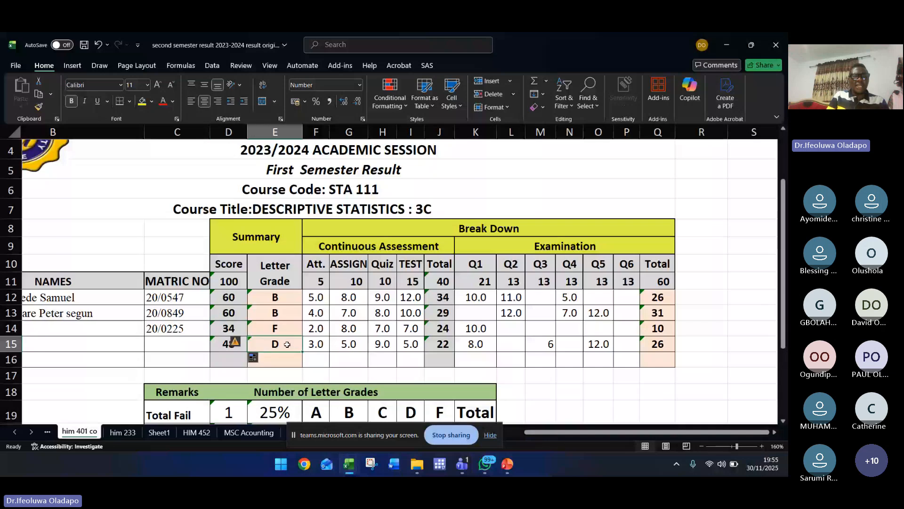
double_click(288, 344)
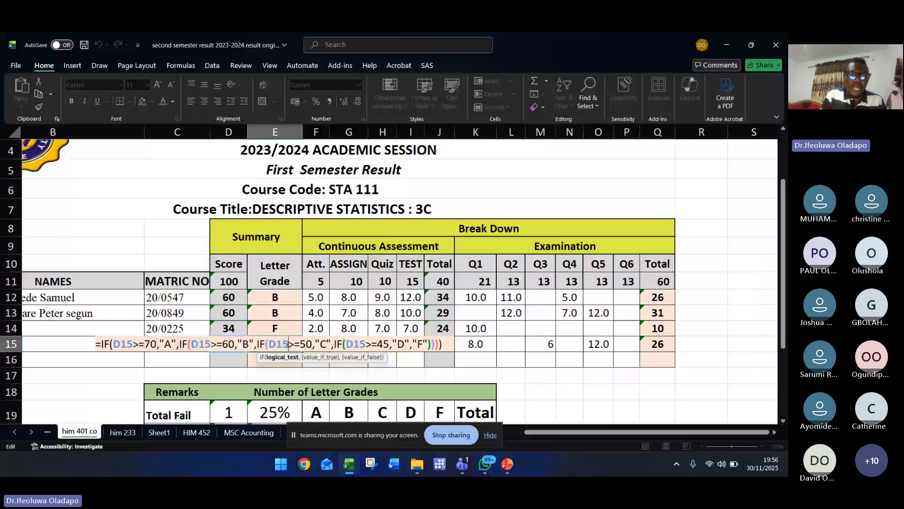
key(Return)
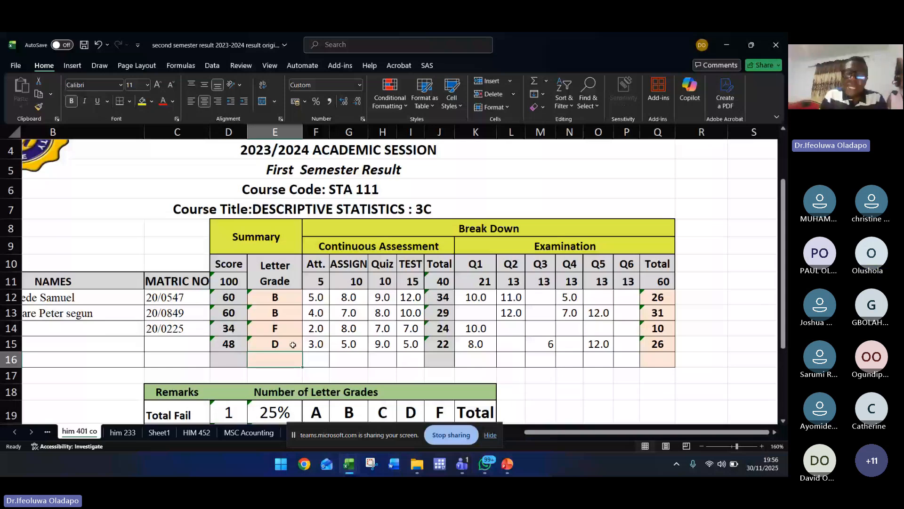
double_click(293, 344)
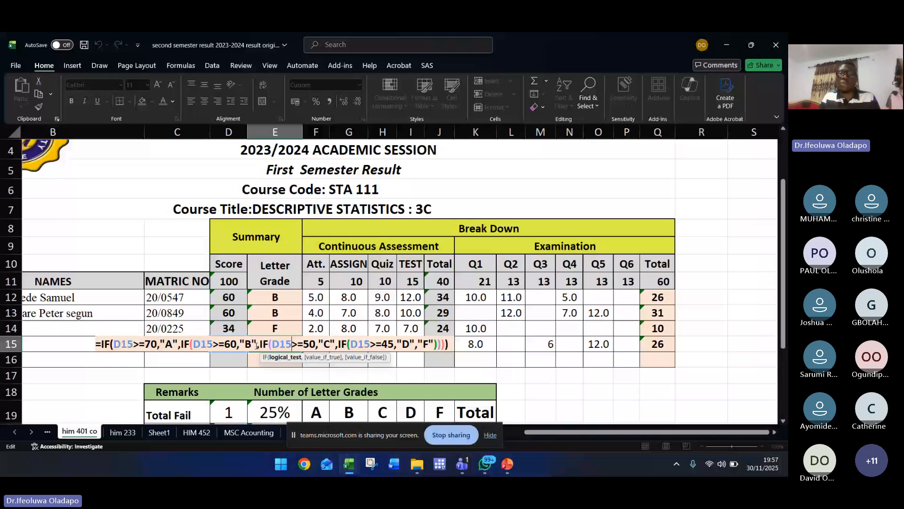
key(Return)
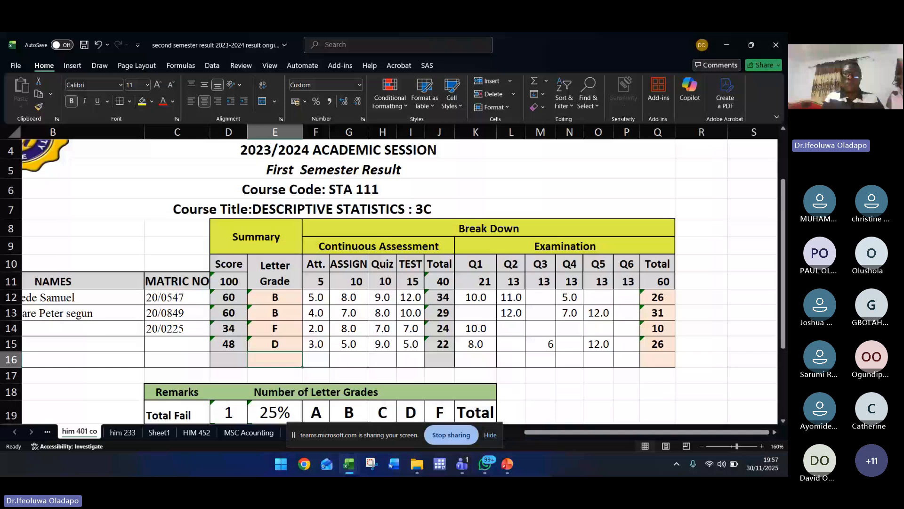
scroll(512, 327, down, 2)
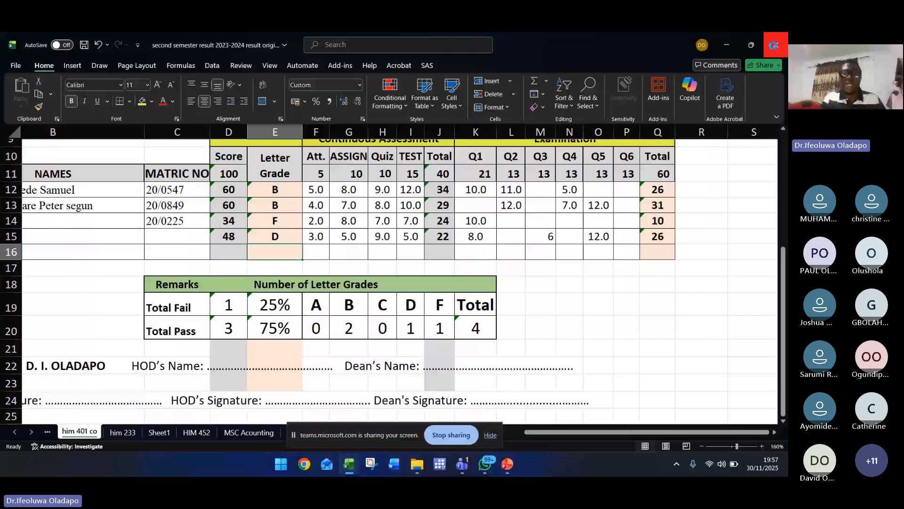
Close the second semester result workbook and Book2, discarding the changes in both
click(775, 45)
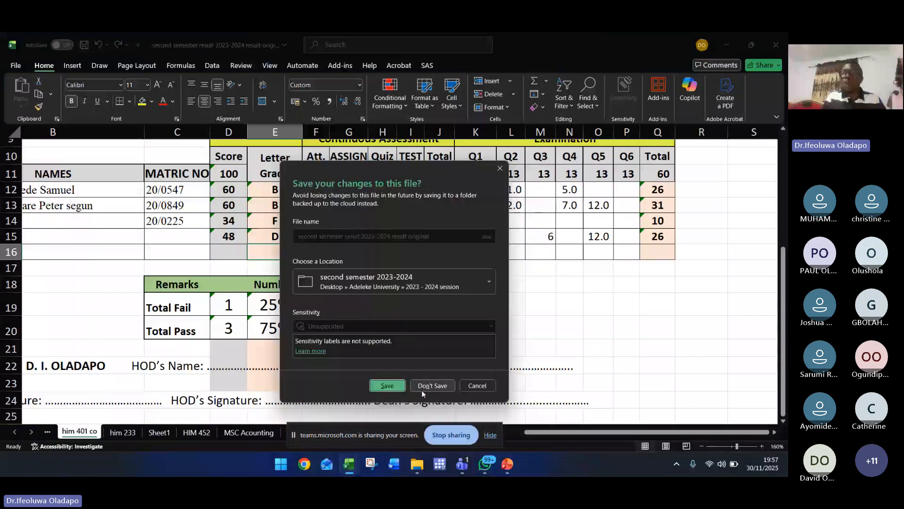
click(422, 389)
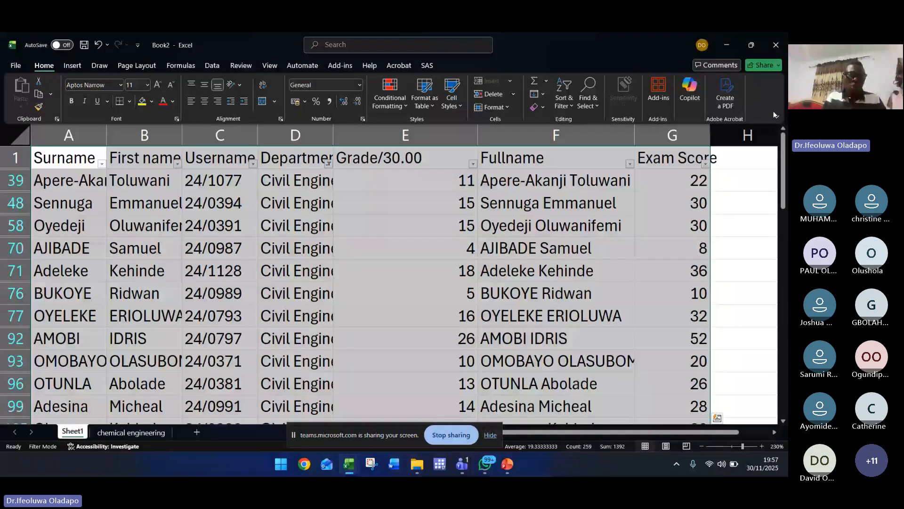
click(776, 44)
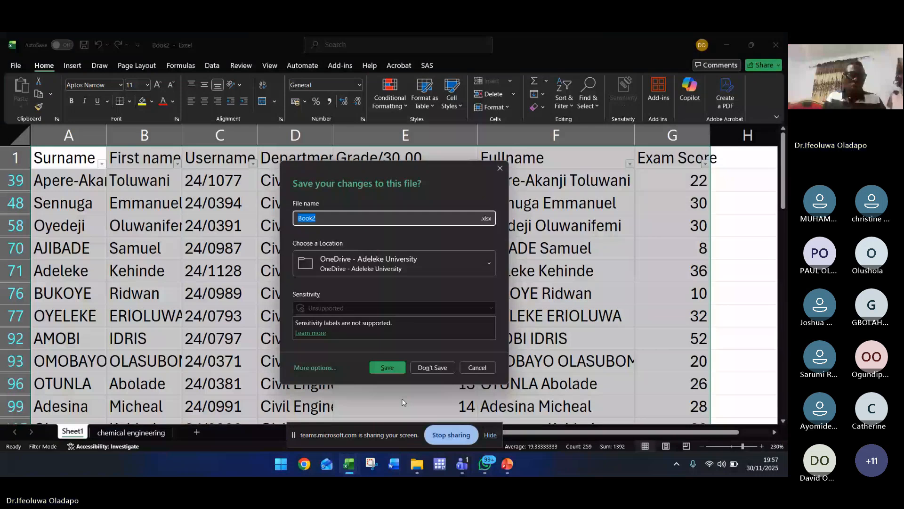
click(437, 363)
Switch to the Microsoft Teams meeting window and review the recent messages in the meeting chat
click(728, 39)
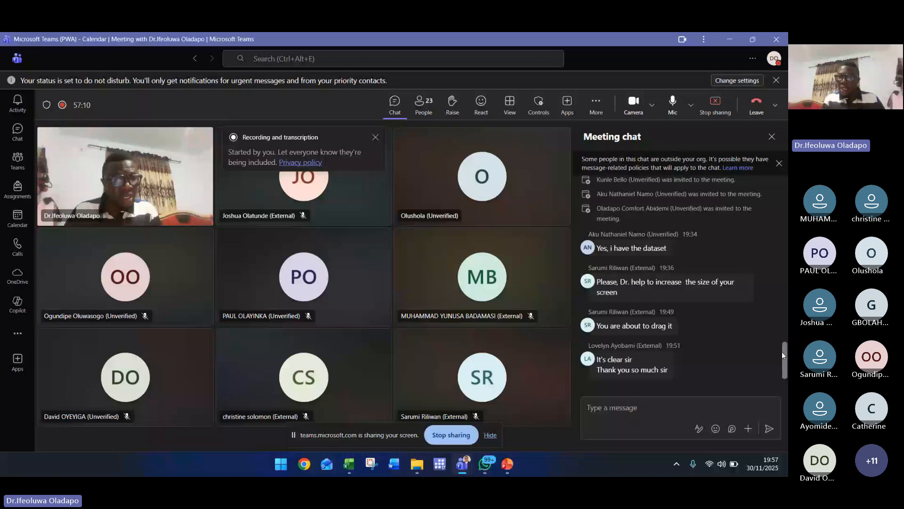
drag(782, 352, 781, 348)
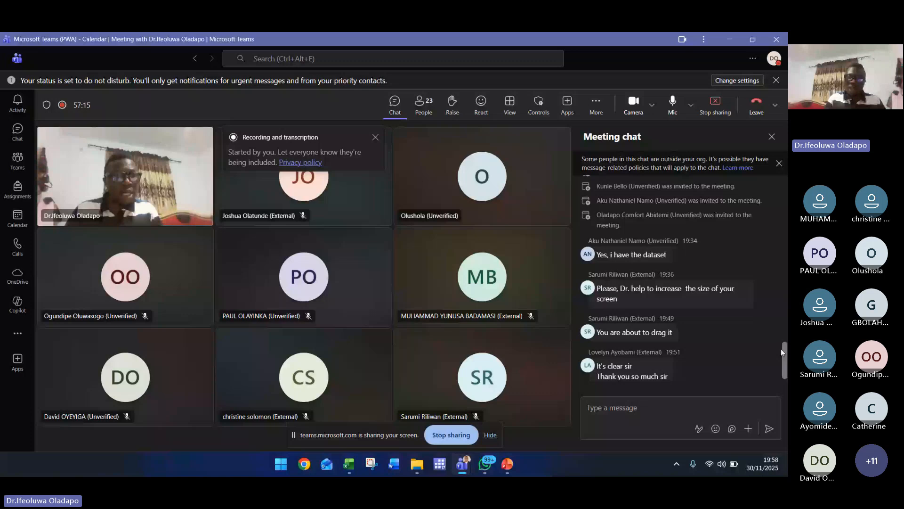
Switch to Excel, close the Messy_Sales_Data and Book1 workbooks, and create a new blank workbook
drag(781, 348, 781, 352)
click(349, 464)
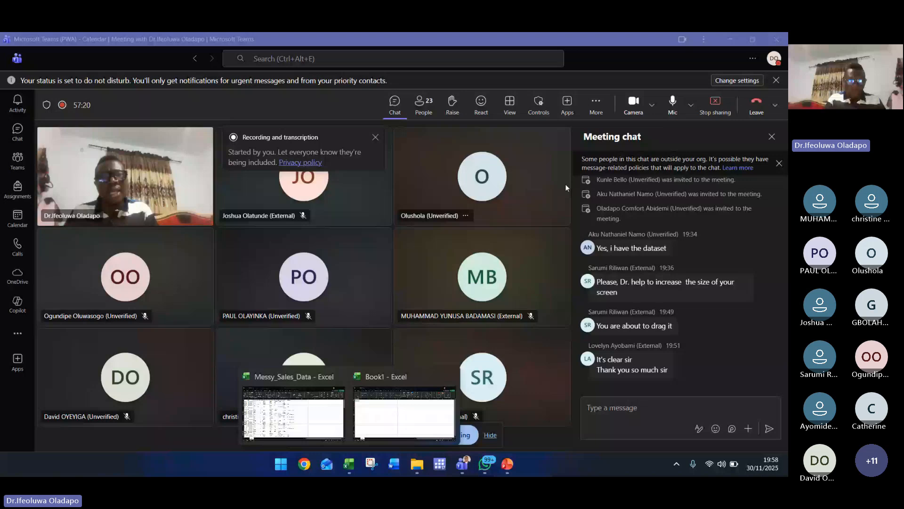
click(293, 413)
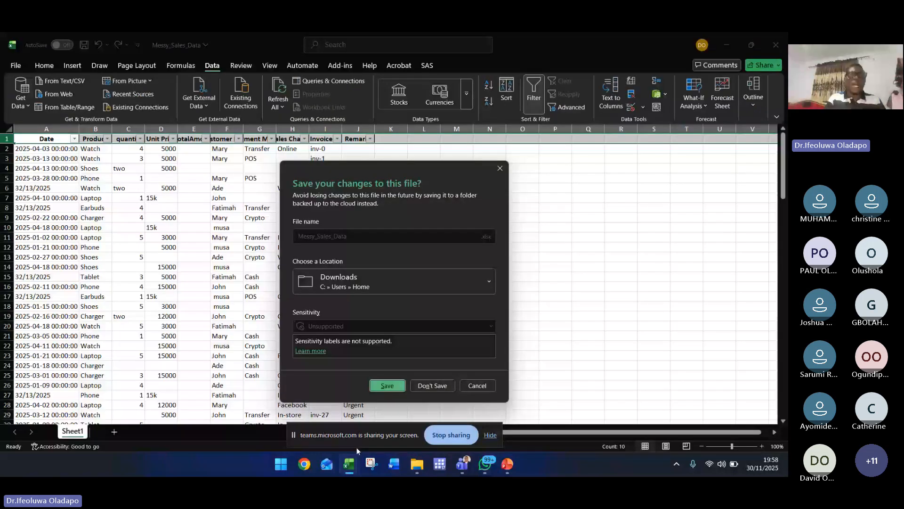
click(346, 466)
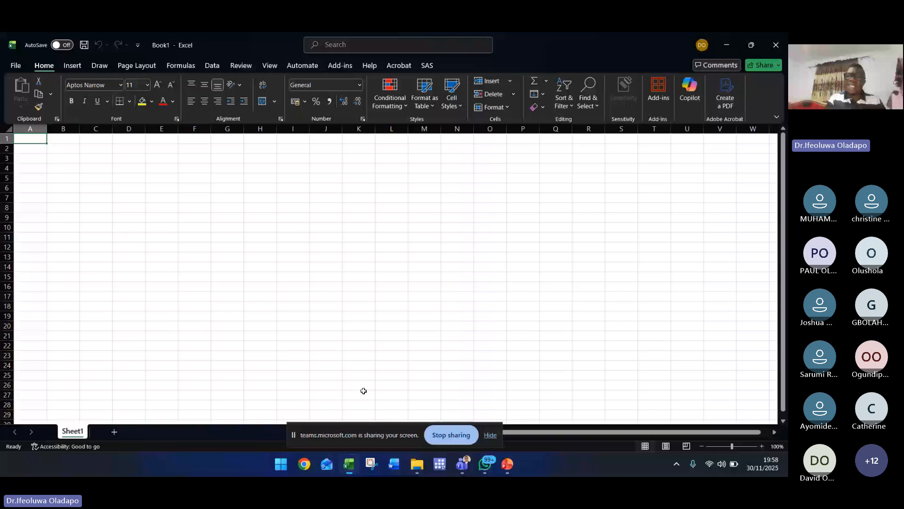
click(347, 471)
click(347, 467)
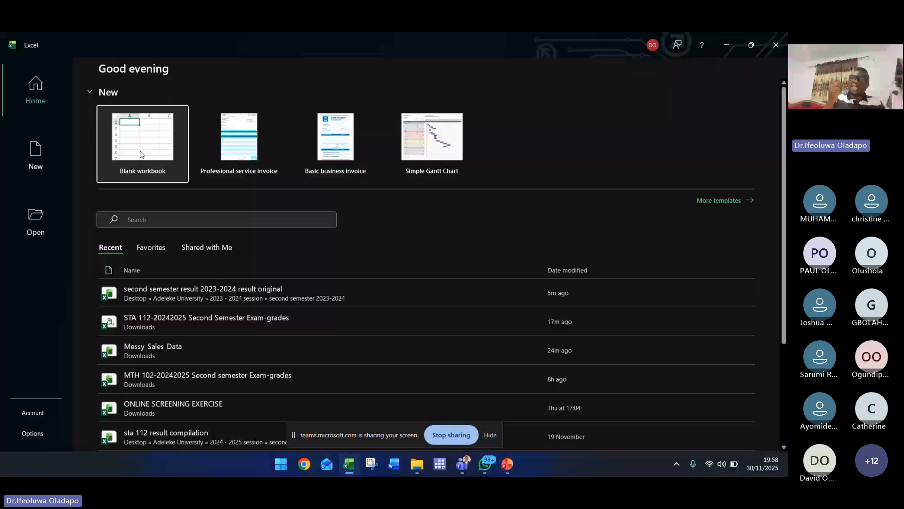
click(142, 154)
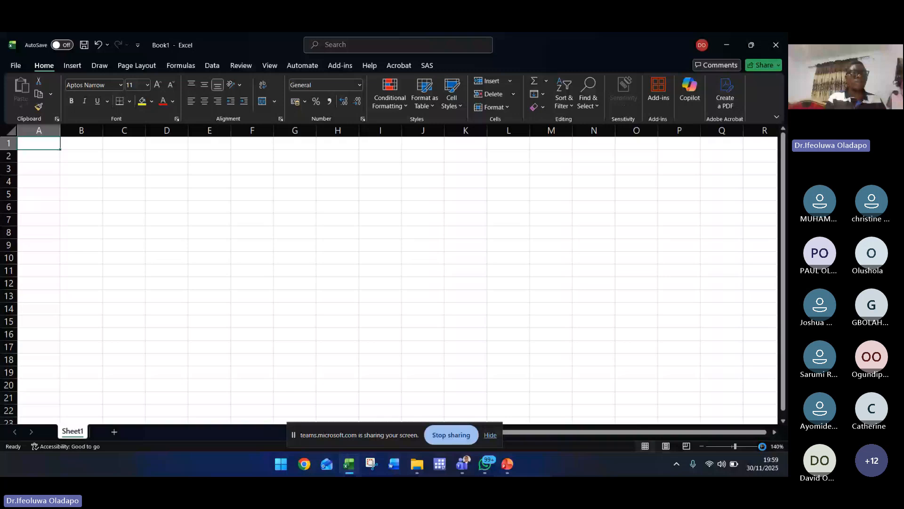
Start a Get Data import from an Excel workbook file in the blank workbook
click(763, 446)
click(762, 446)
click(763, 446)
click(763, 446)
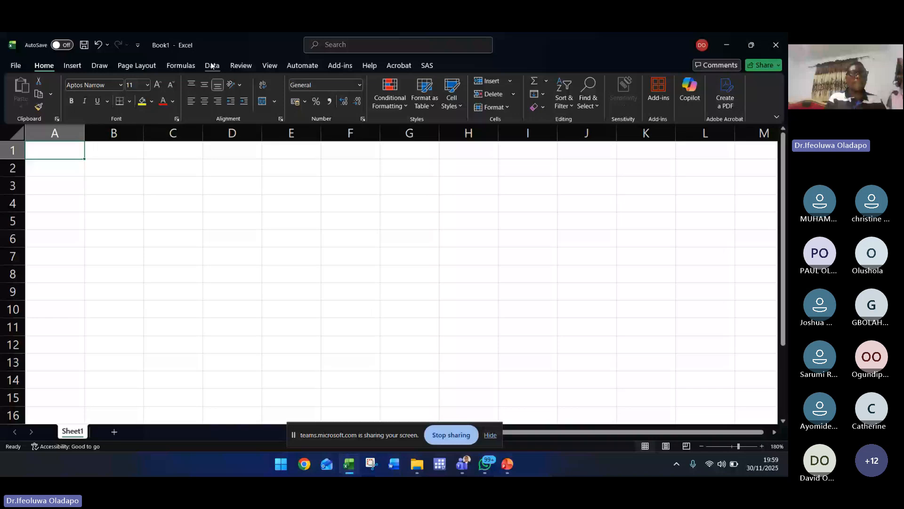
click(212, 65)
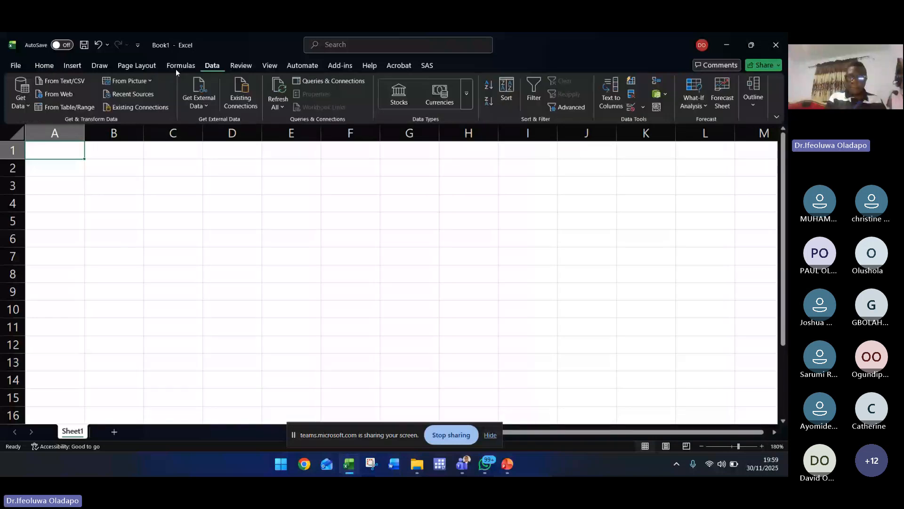
click(26, 105)
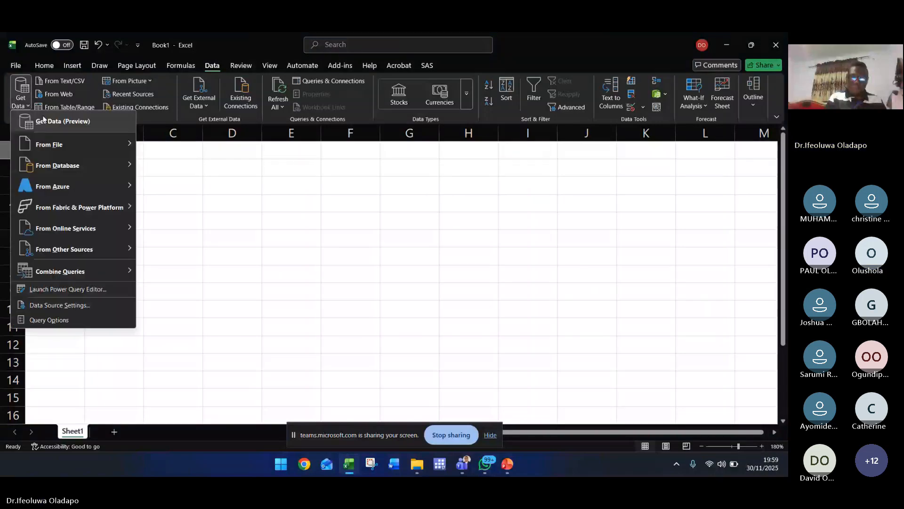
mouse_move(97, 142)
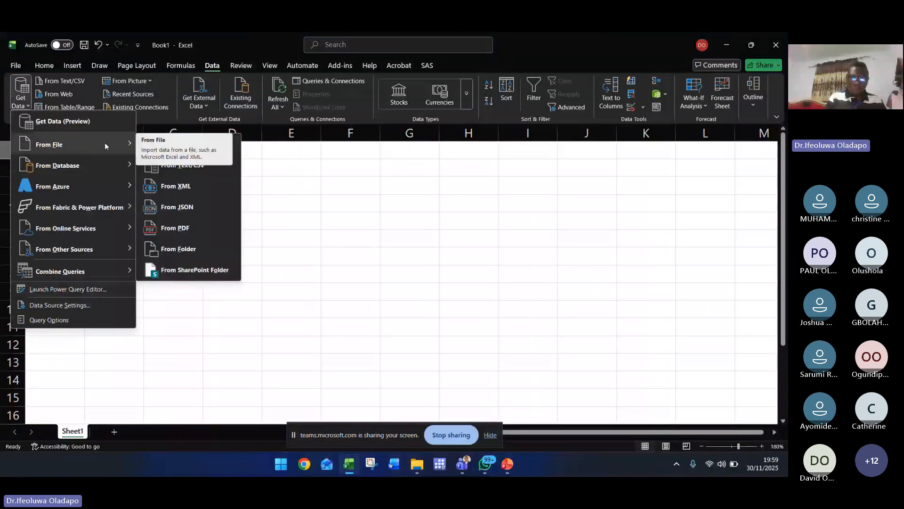
click(230, 145)
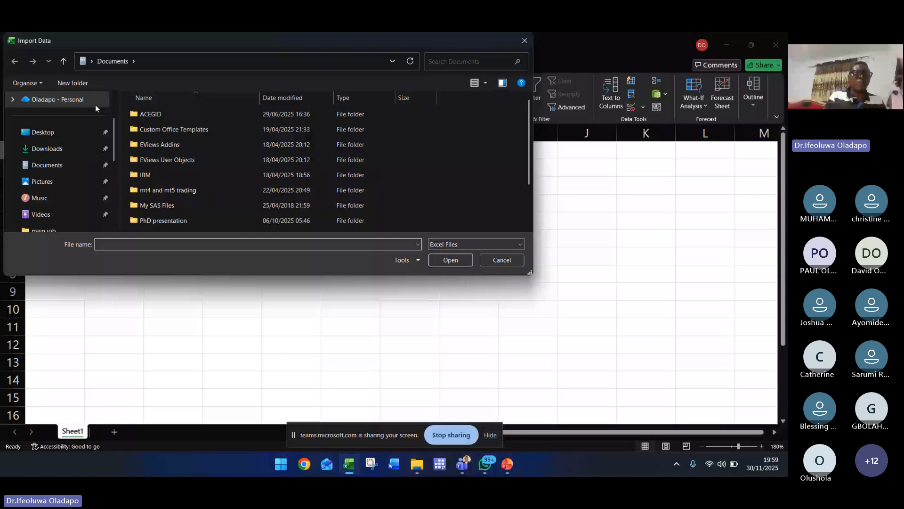
Import Messy_Sales_Data from the Downloads folder and select its Sheet1 for preview in the Navigator
scroll(70, 115, up, 1)
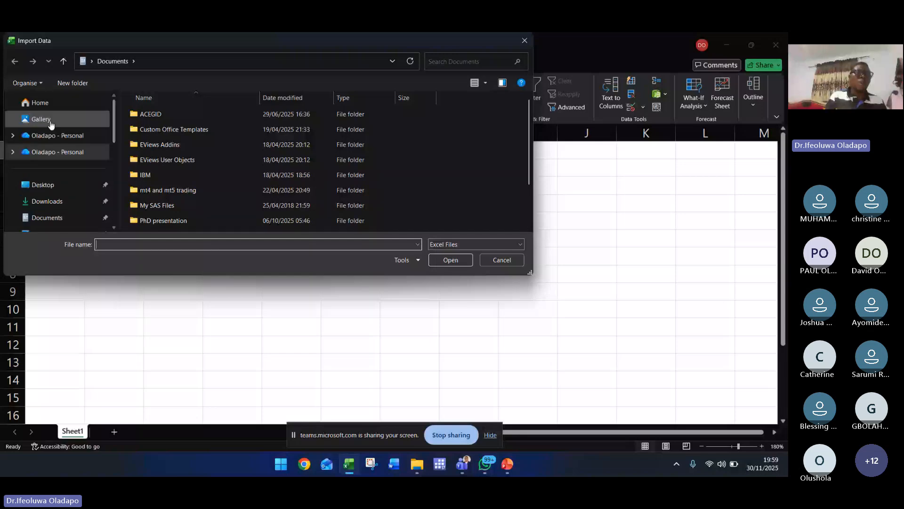
click(47, 201)
click(164, 128)
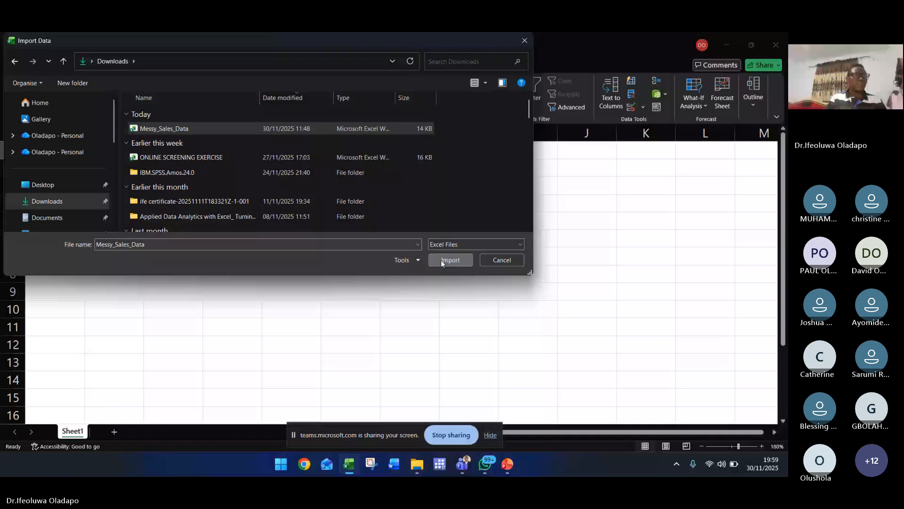
click(450, 260)
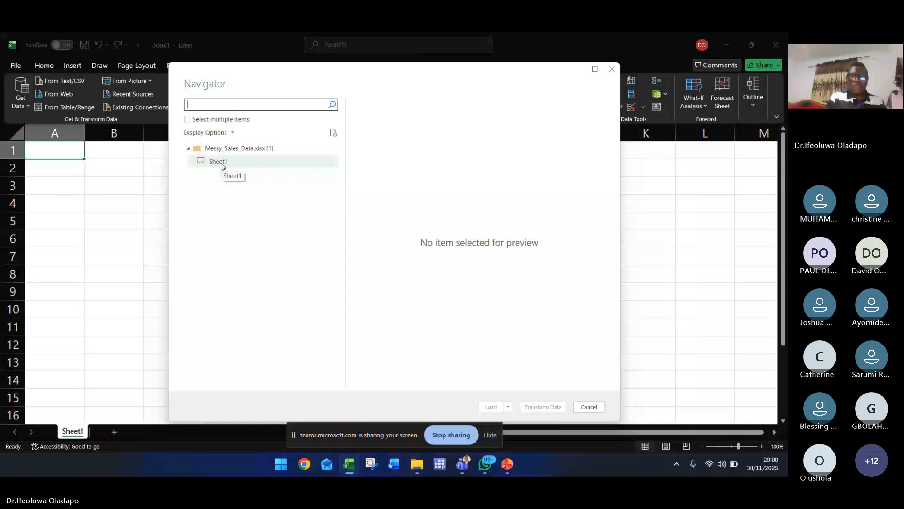
click(217, 162)
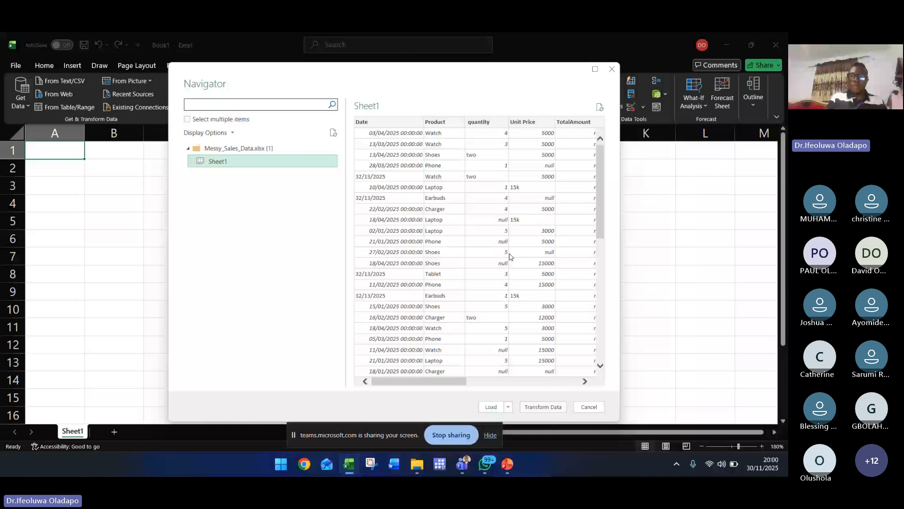
Switch to the PowerPoint deck and present slide 44 with the Messy_Sales_Data import instructions, ending the slide show once reviewed
click(508, 465)
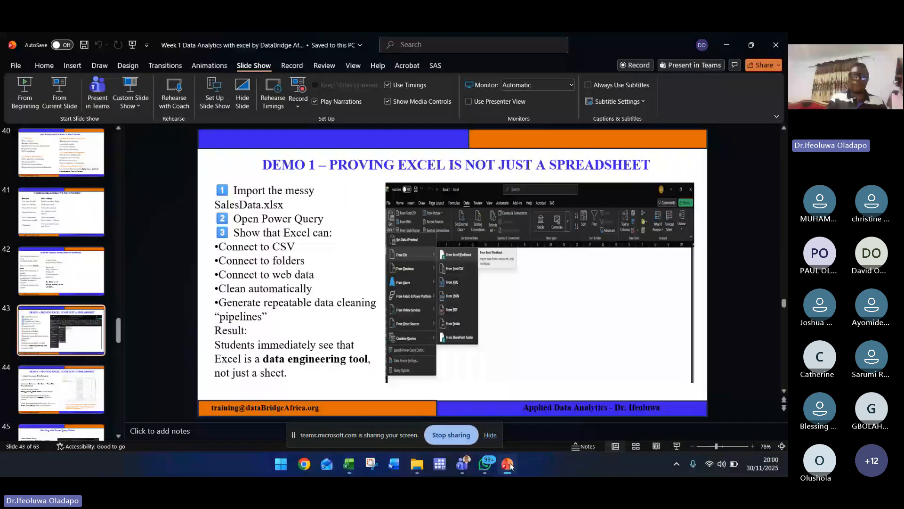
click(59, 397)
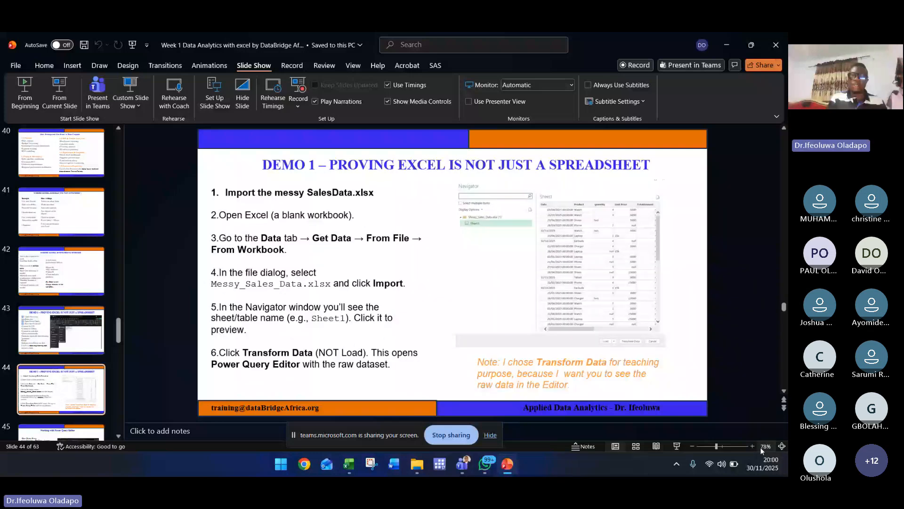
click(677, 445)
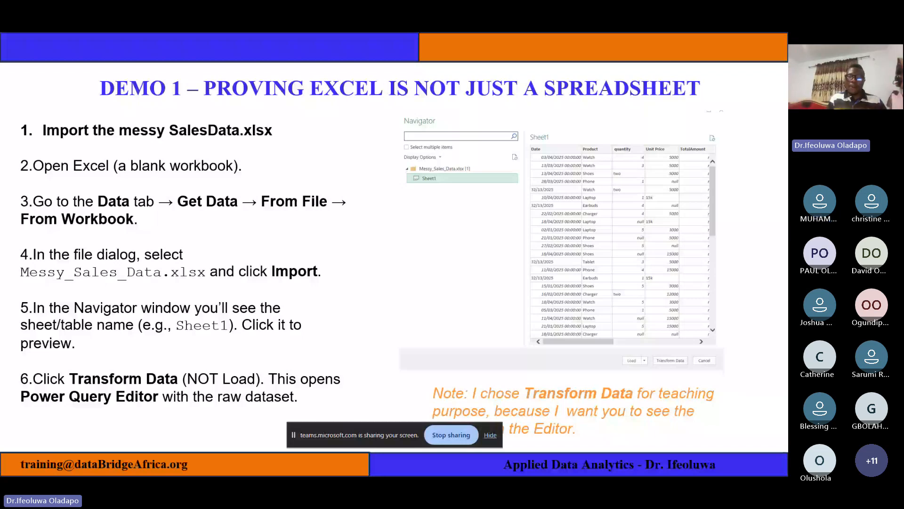
key(Escape)
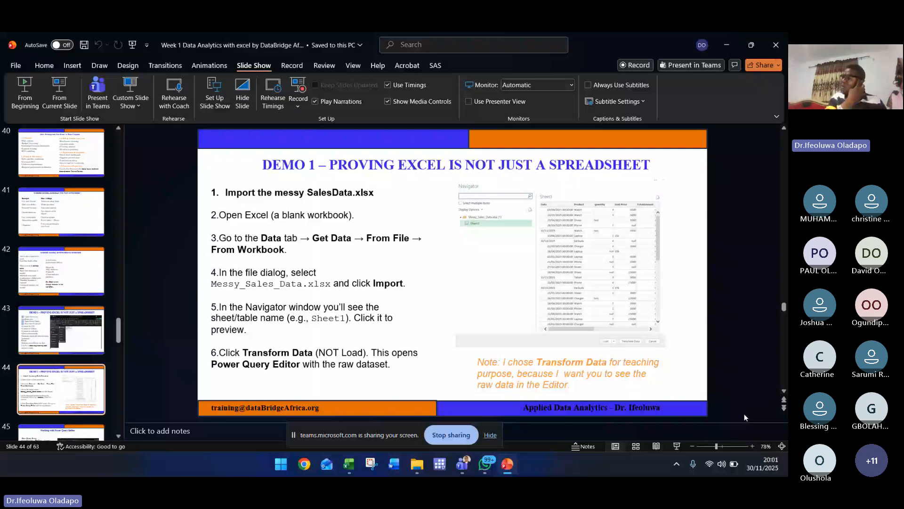
Return to the Excel Navigator and load Sheet1 of Messy_Sales_Data into the workbook as a table
click(349, 464)
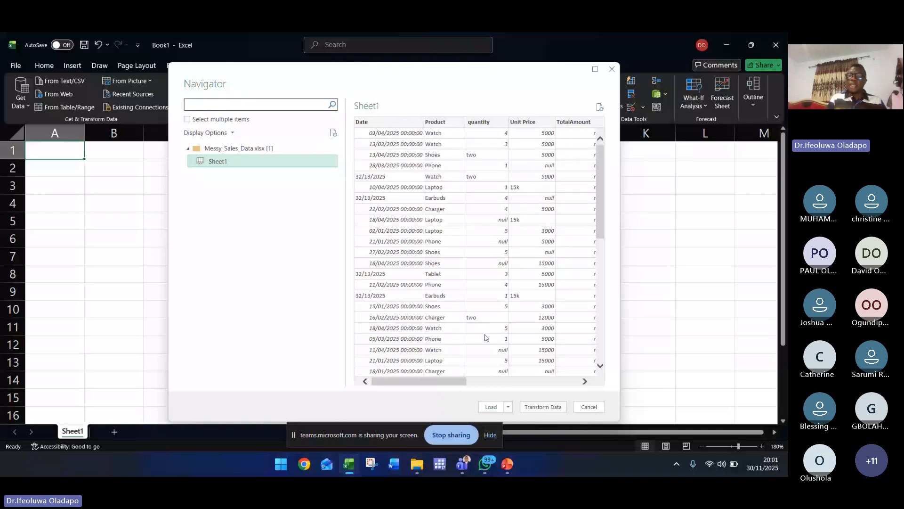
click(508, 409)
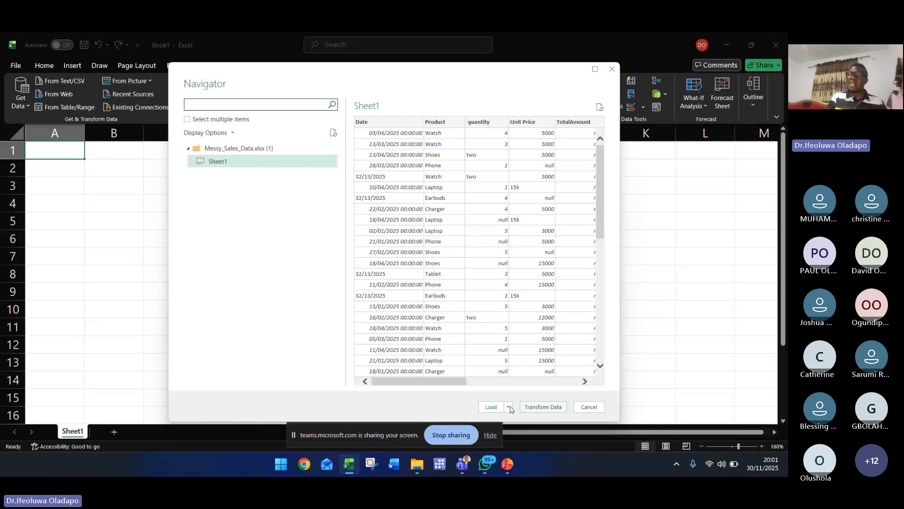
click(491, 407)
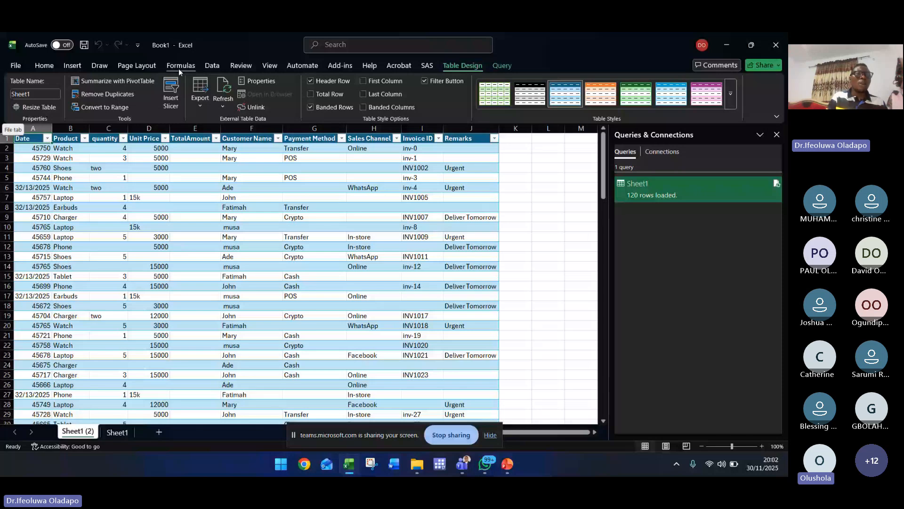
Launch the Power Query Editor to view the loaded Sheet1 query and its applied steps
click(211, 66)
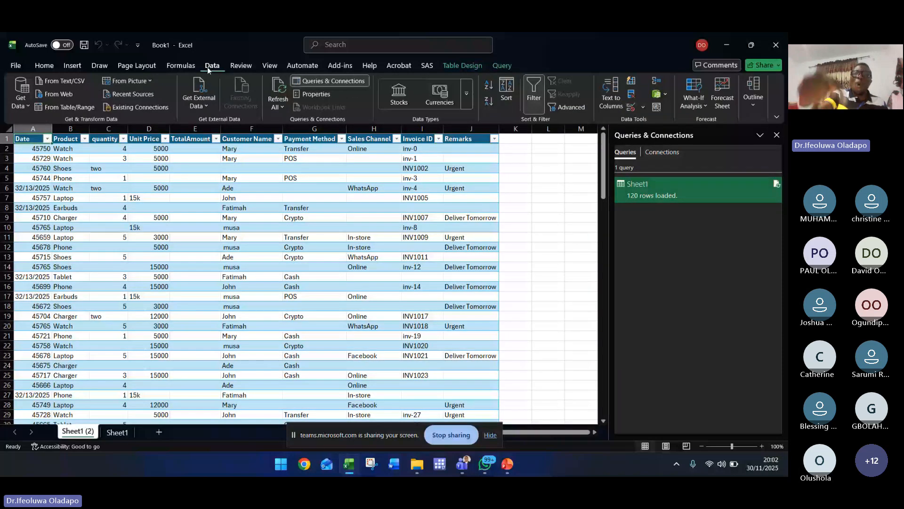
click(15, 105)
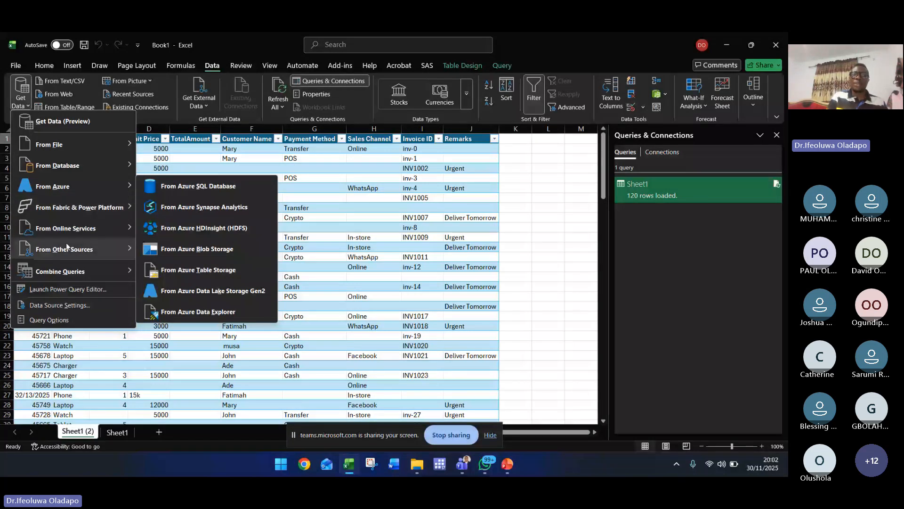
click(61, 289)
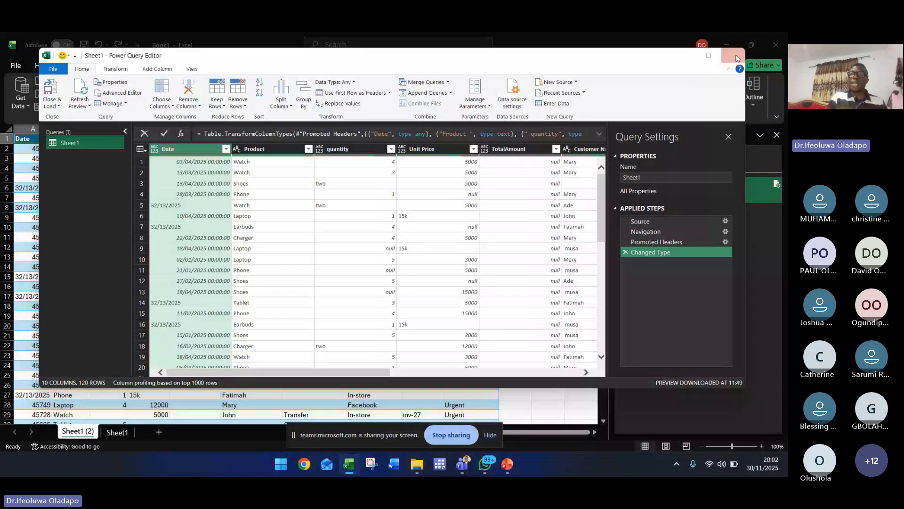
Close the Power Query Editor and Book1 without saving the changes, and start Excel again
click(737, 57)
click(775, 45)
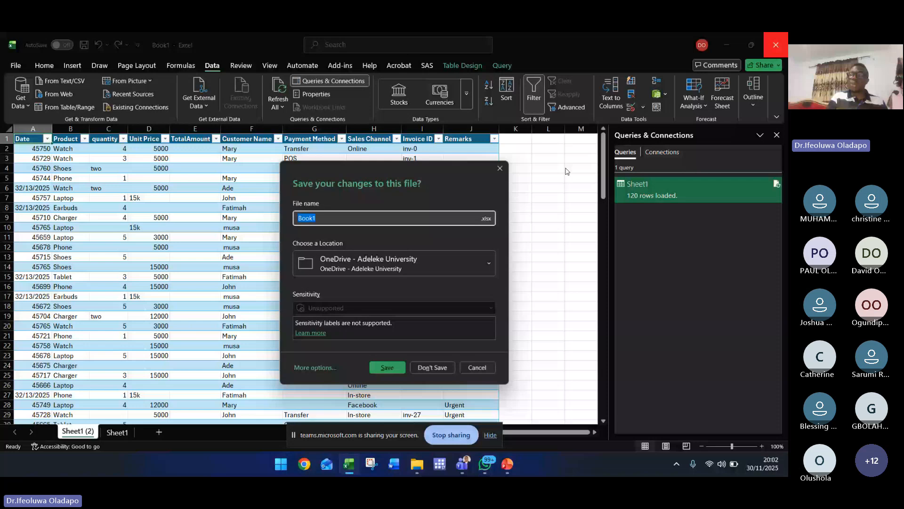
click(439, 367)
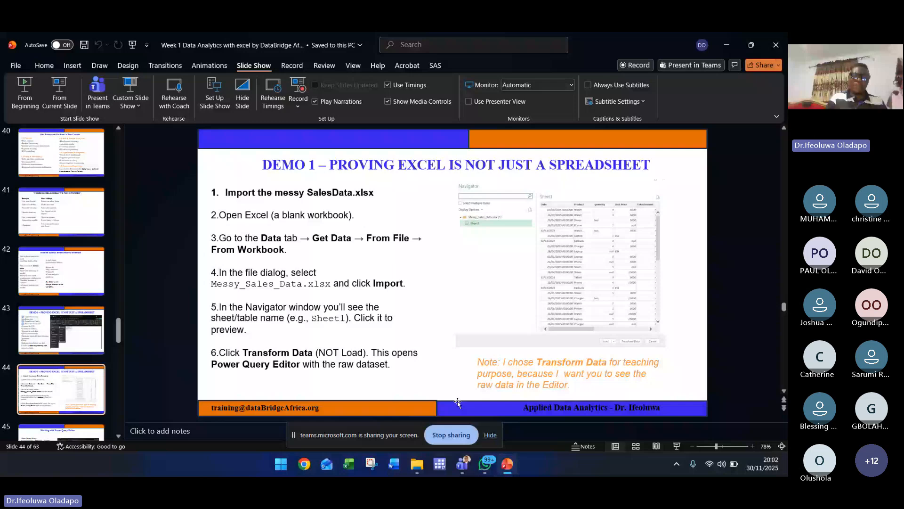
click(349, 464)
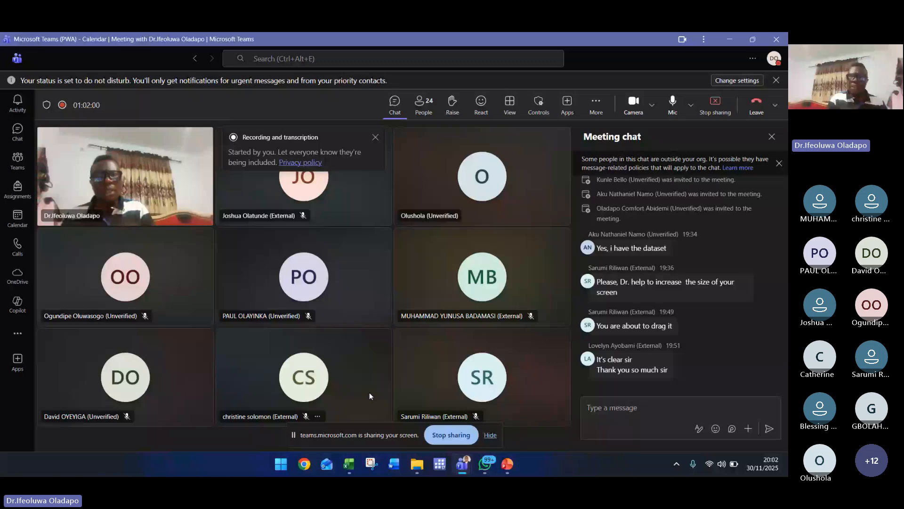
Look through the list of participants in the Microsoft Teams meeting
click(424, 103)
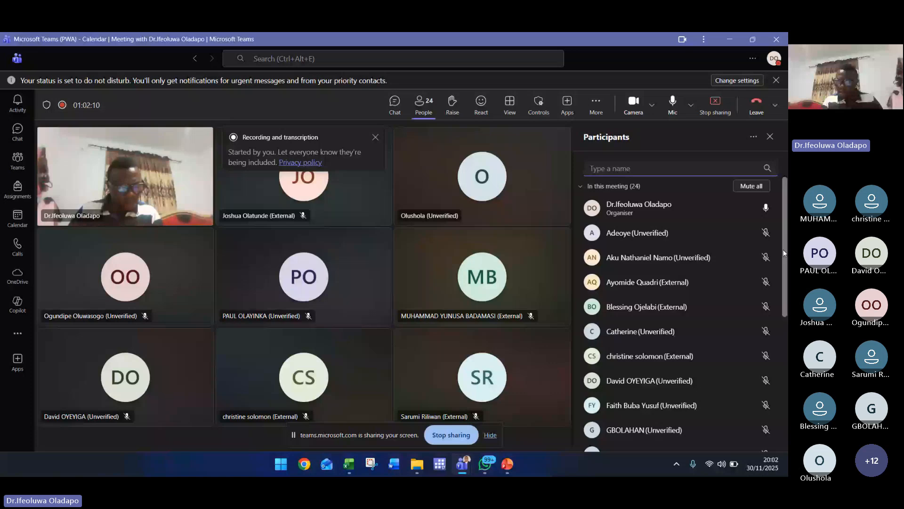
scroll(784, 254, down, 2)
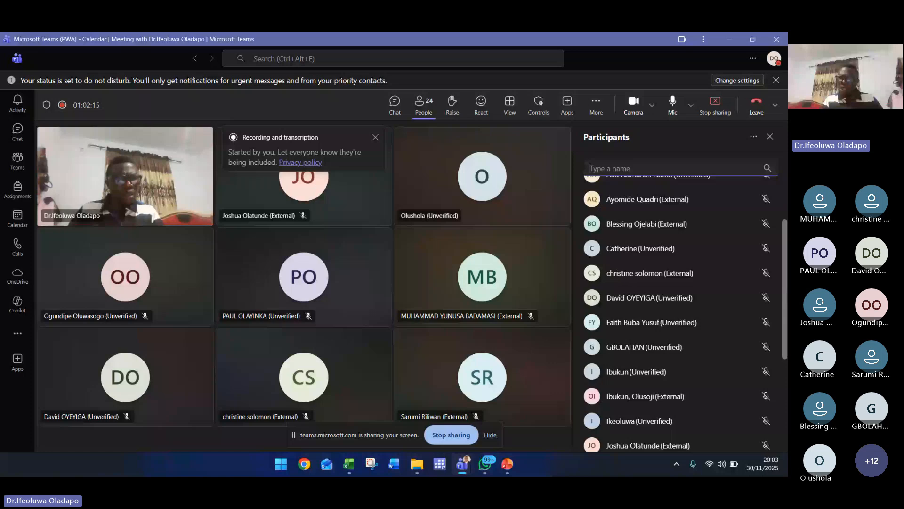
scroll(679, 311, down, 1)
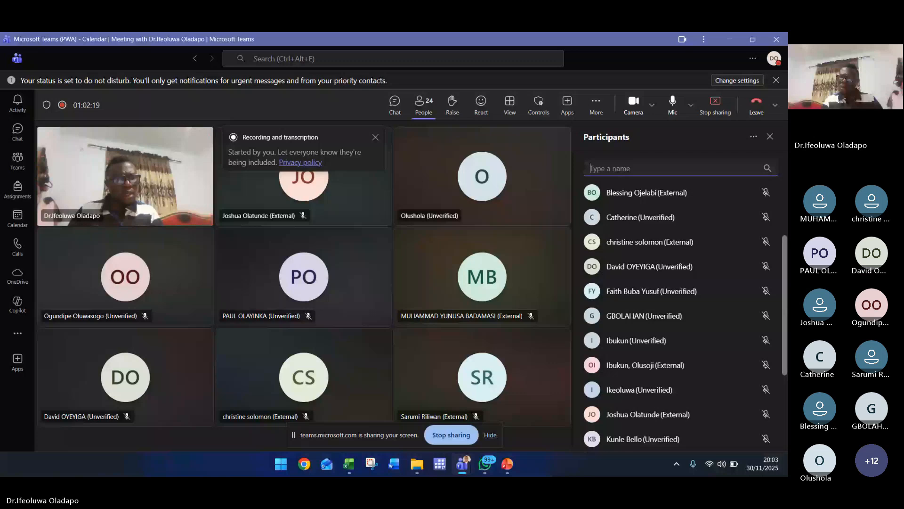
scroll(678, 311, down, 2)
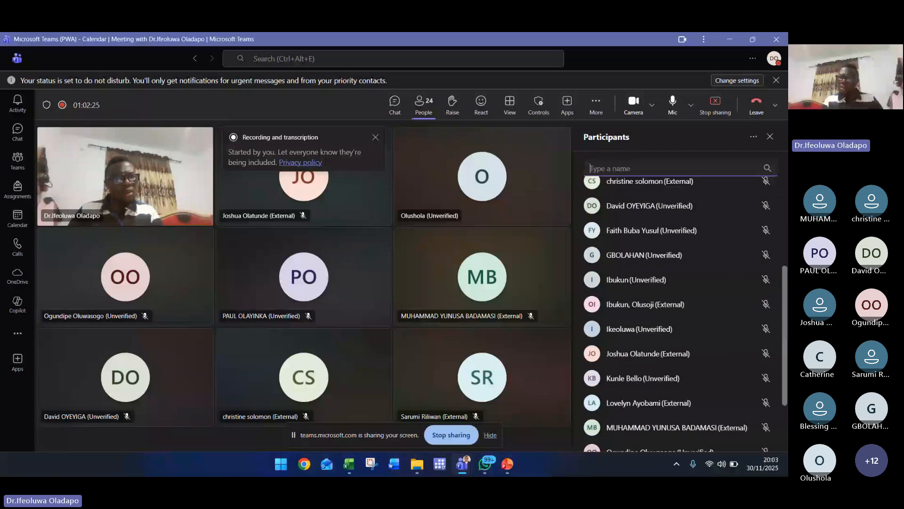
scroll(678, 311, down, 2)
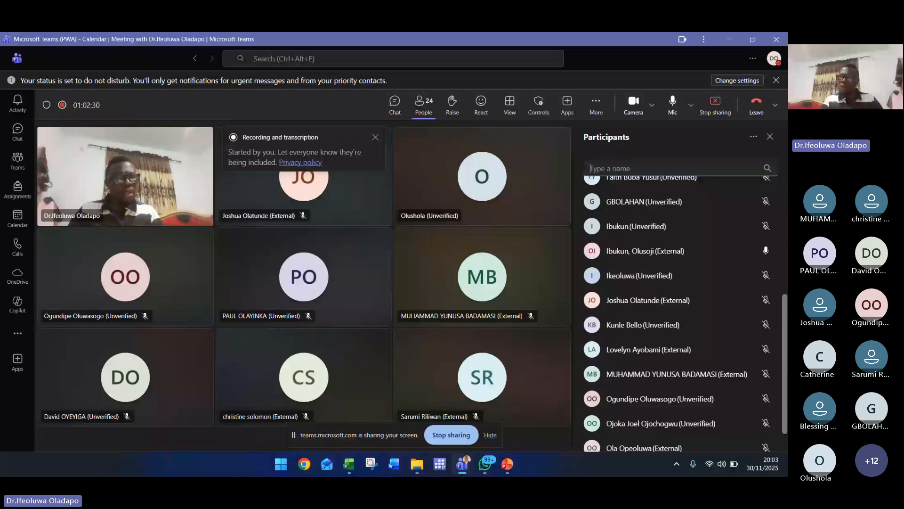
scroll(776, 273, up, 4)
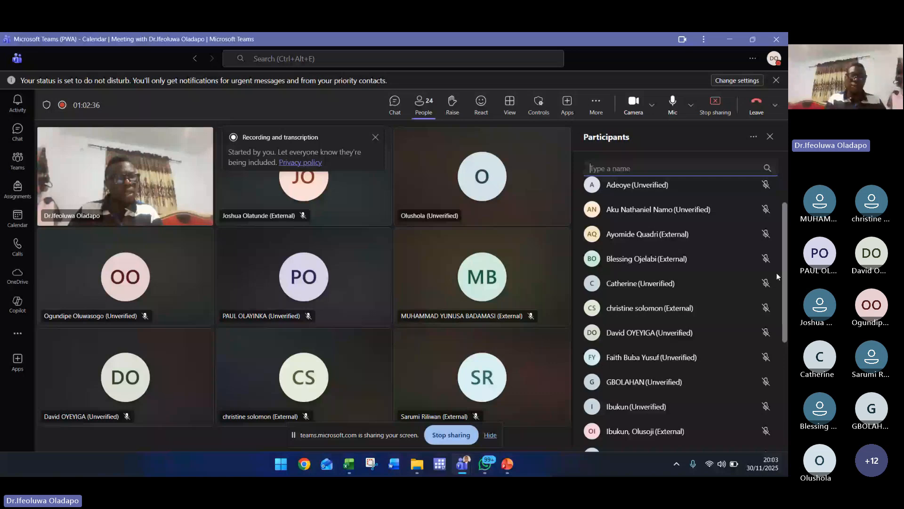
scroll(776, 273, up, 2)
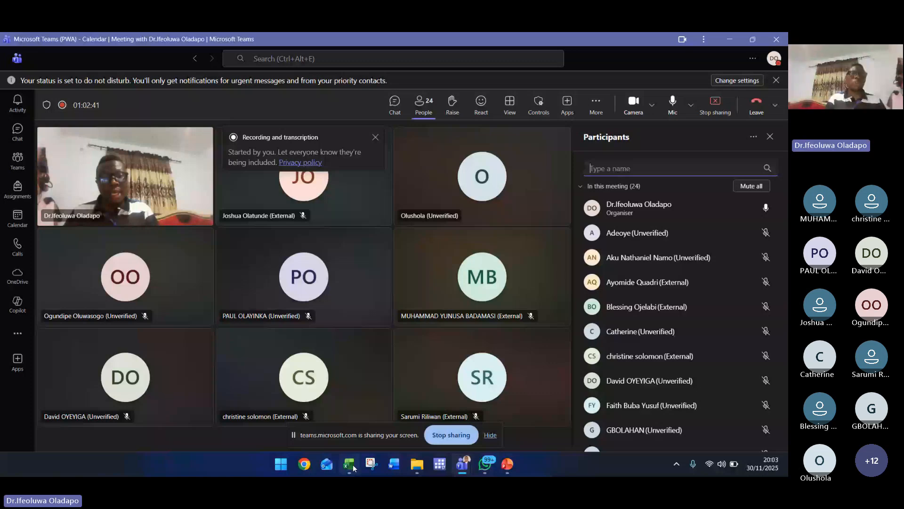
Import the Messy_Sales_Data.xlsx workbook into Book1 in Excel and open its Sheet1 in the Power Query Editor for transformation
click(351, 465)
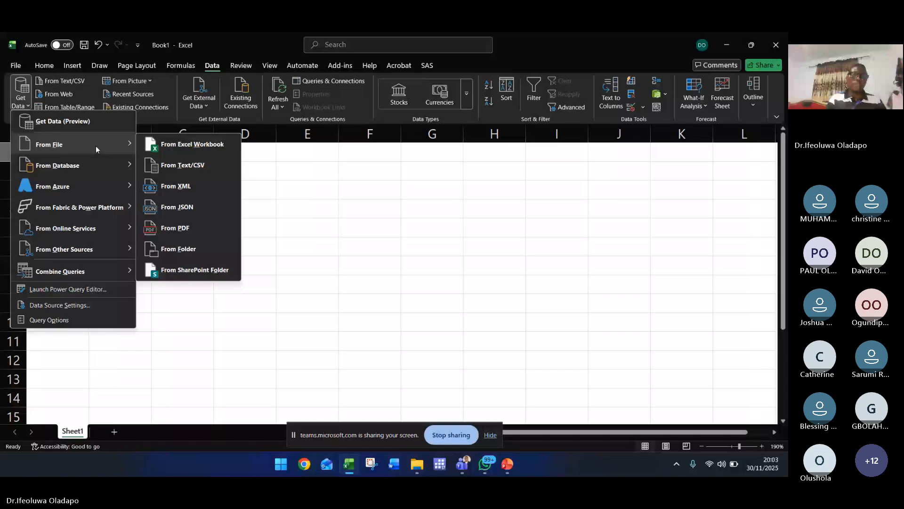
click(198, 146)
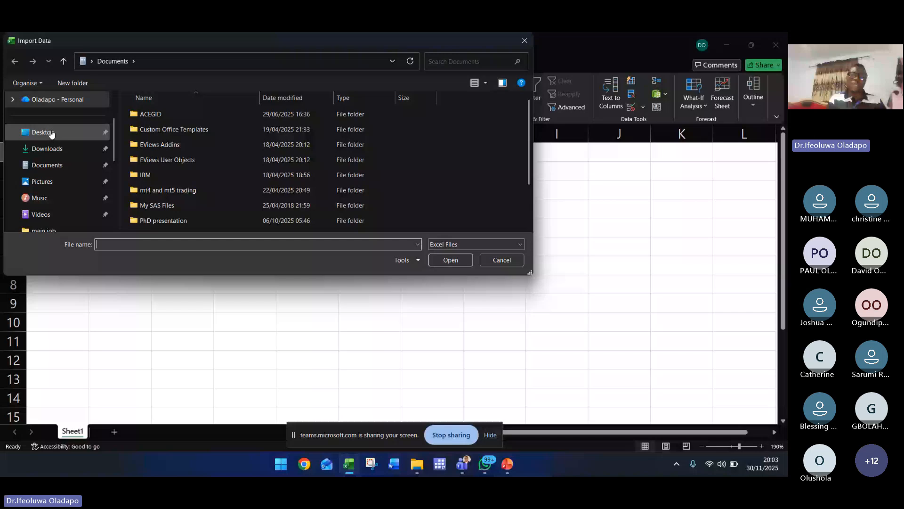
click(452, 260)
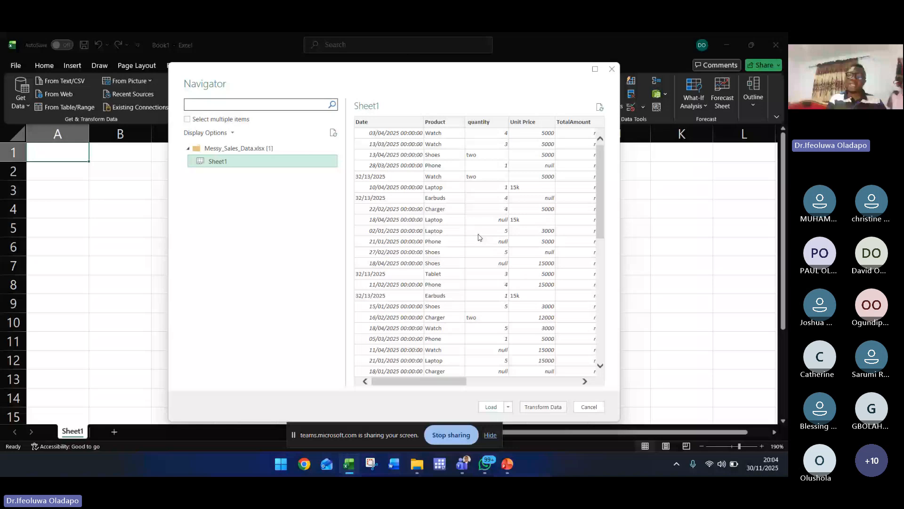
click(541, 406)
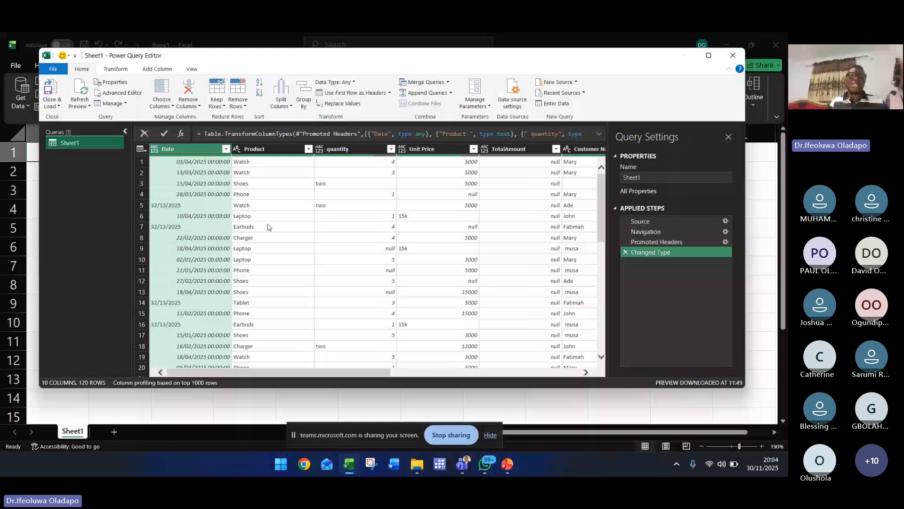
Change the data type of the Date column to Date
click(228, 151)
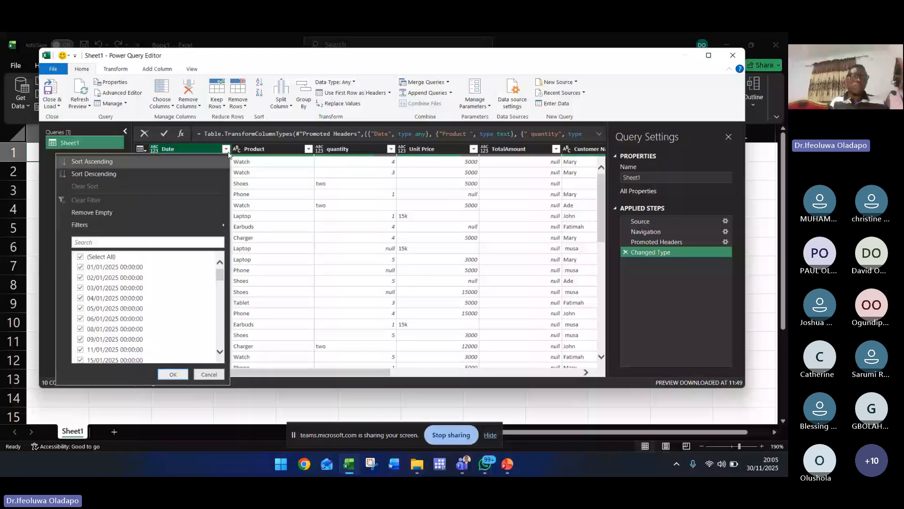
click(218, 149)
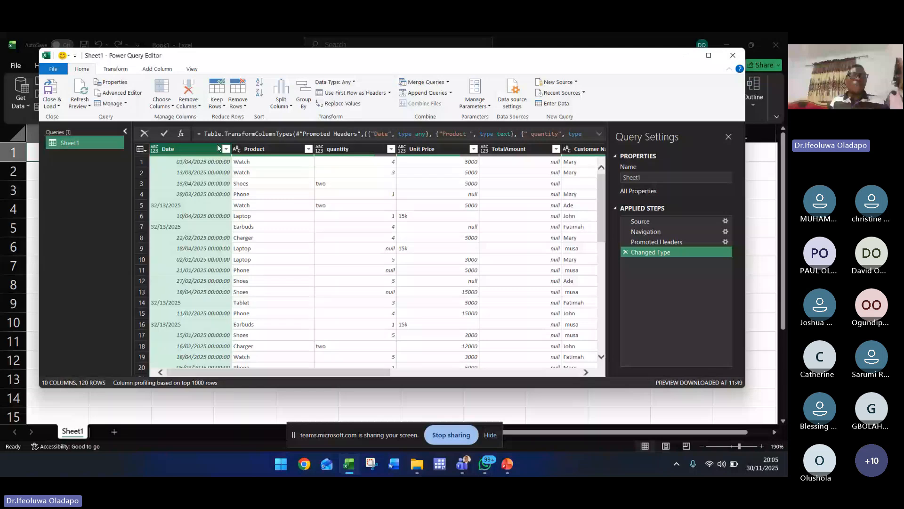
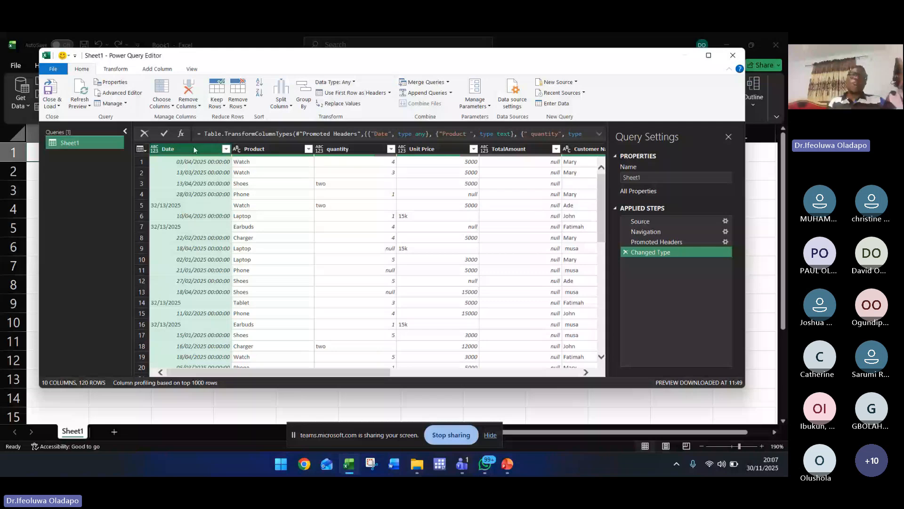
click(116, 70)
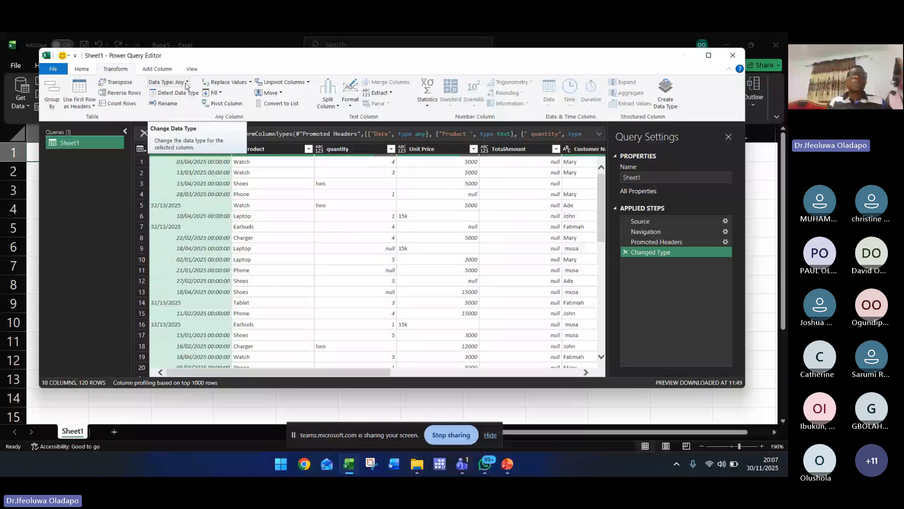
click(187, 83)
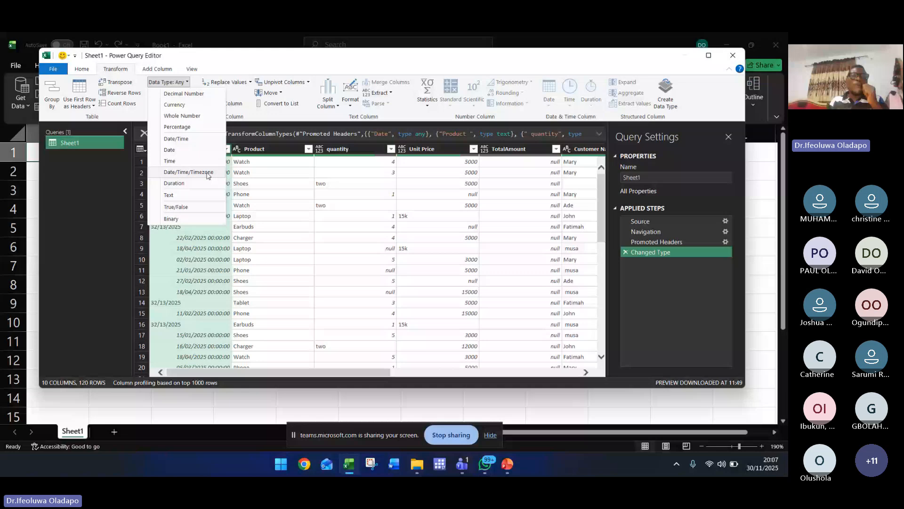
click(188, 155)
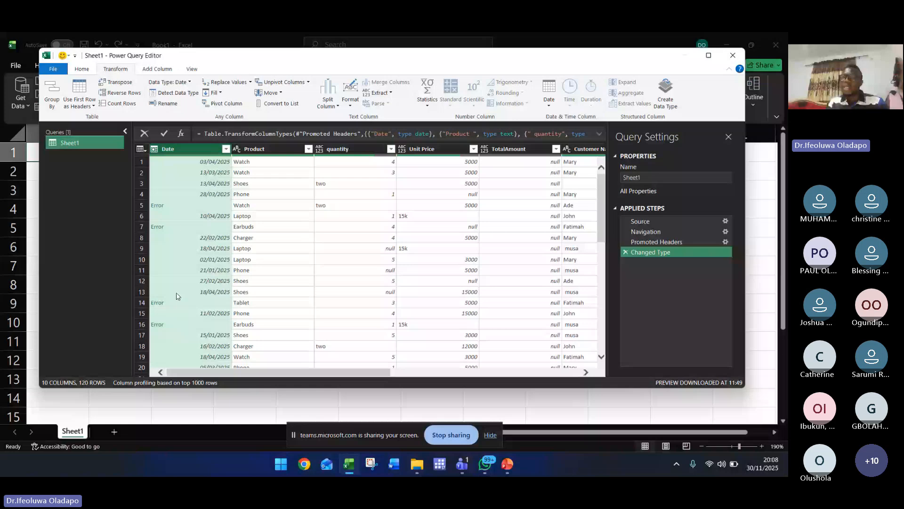
Delete the Changed Type step from the applied steps of the Sheet1 query
click(626, 252)
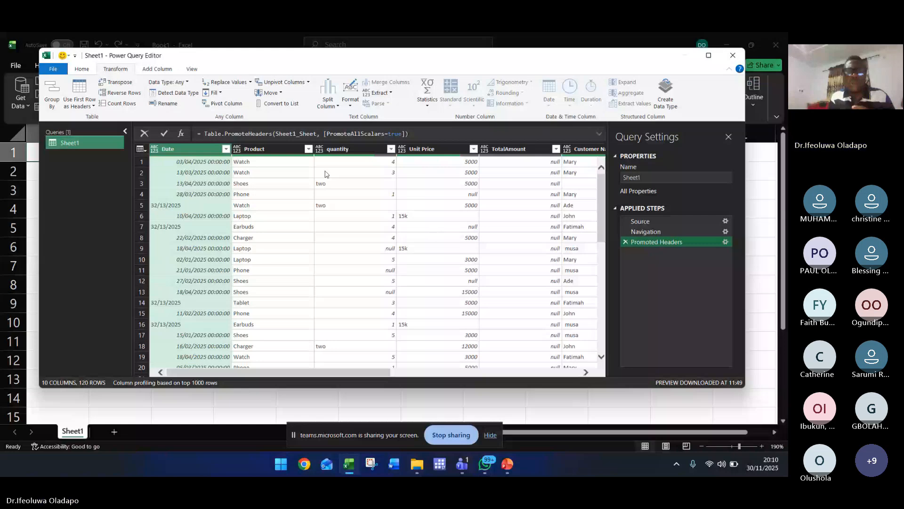
click(343, 148)
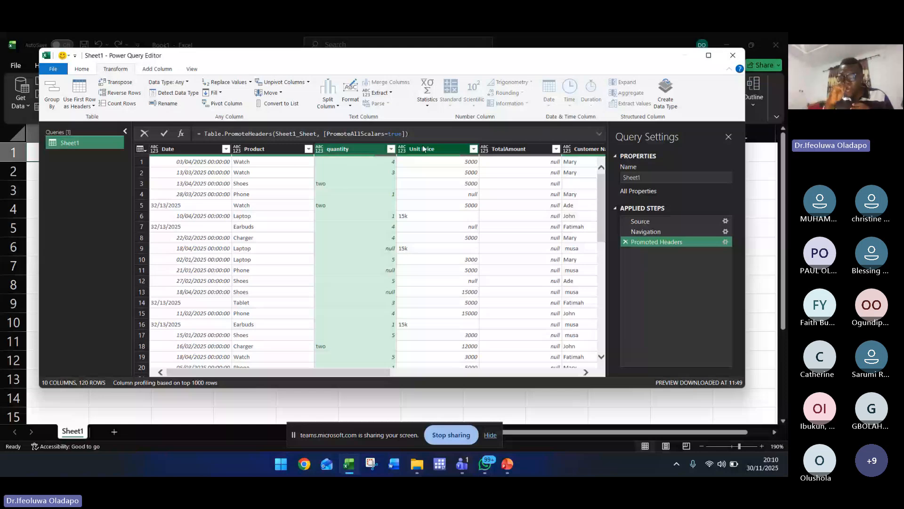
click(425, 149)
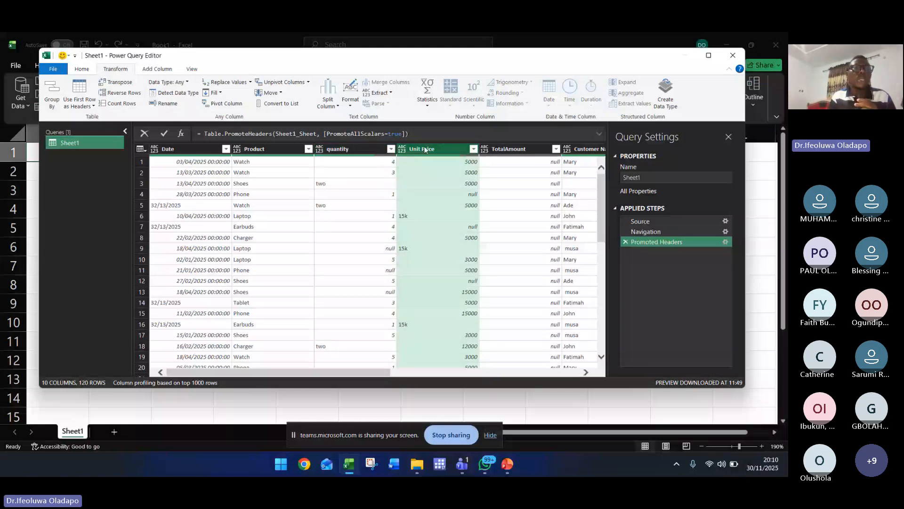
click(161, 70)
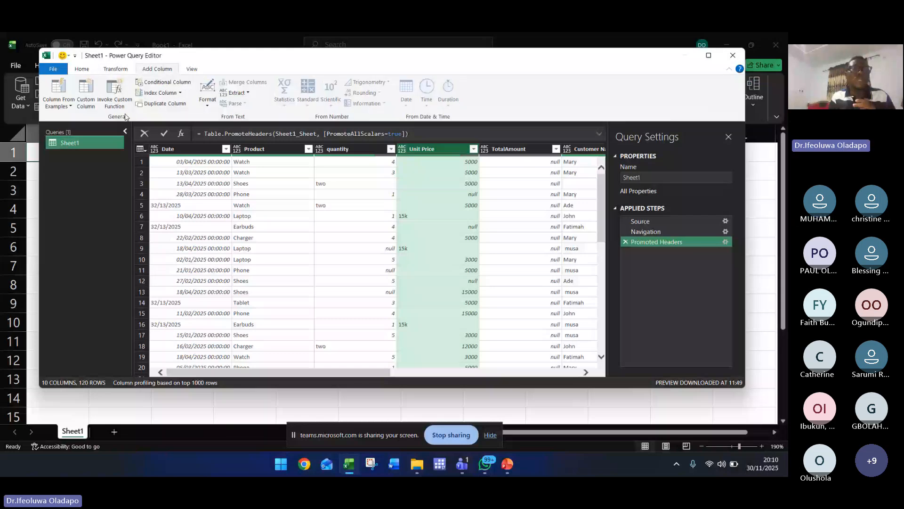
click(85, 94)
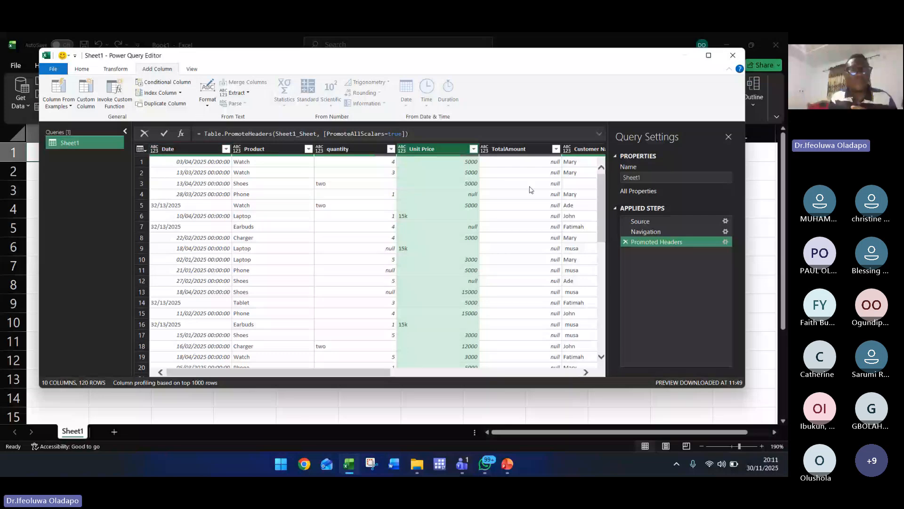
click(194, 148)
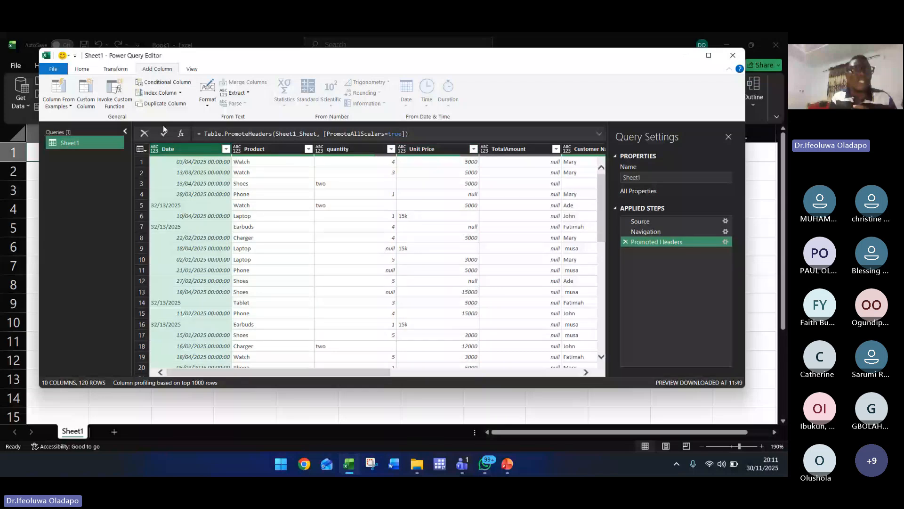
click(81, 68)
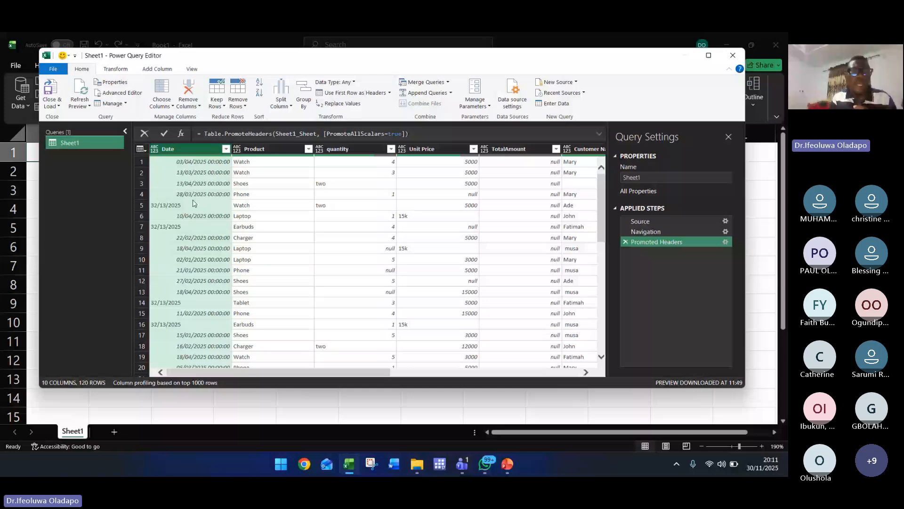
click(141, 149)
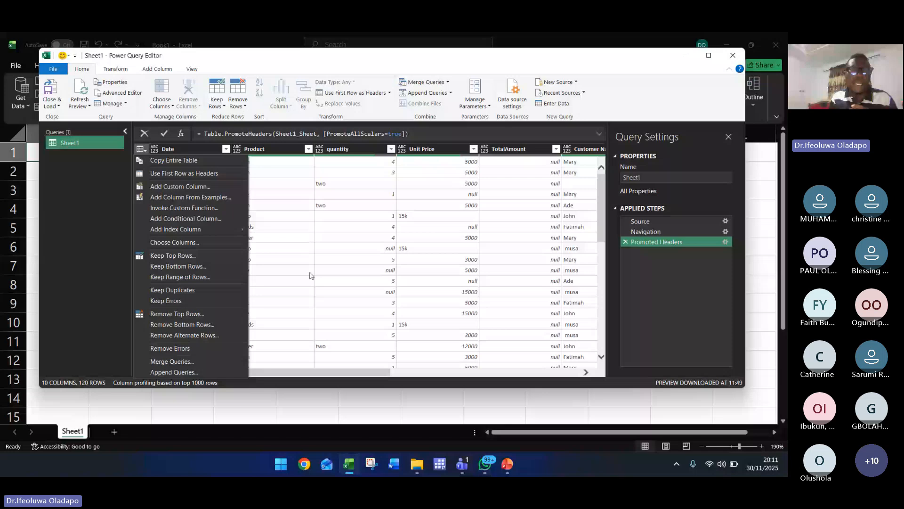
click(325, 259)
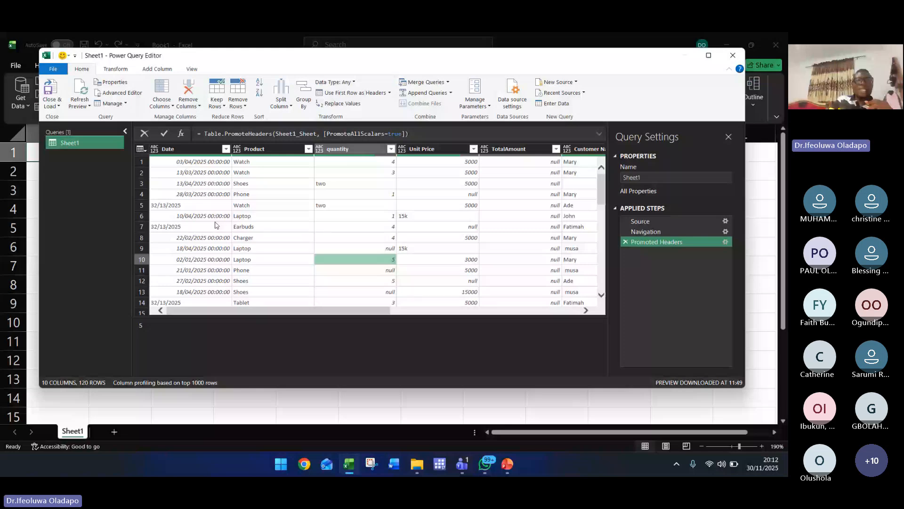
Examine the Date column entries through row 86 and back to the first rows, checking for invalid dates
scroll(214, 225, down, 1)
click(191, 290)
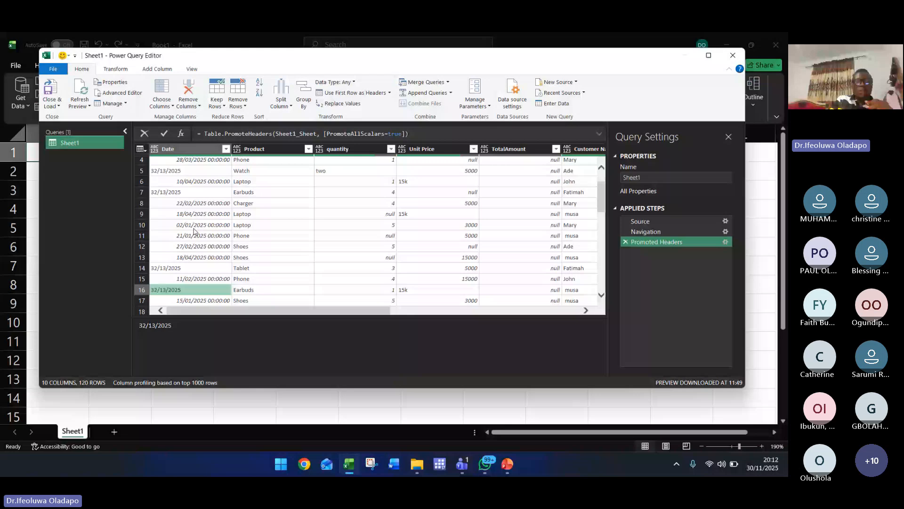
key(Down)
key(Down)
key(Down)
key(Down)
key(Down)
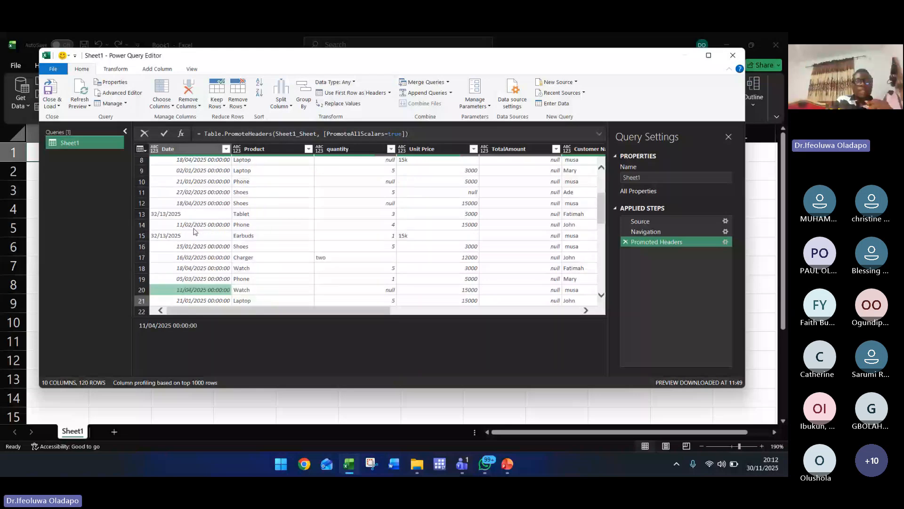
key(Down)
key(Down)
key(Down)
key(Down)
key(Down)
key(Down)
key(Down)
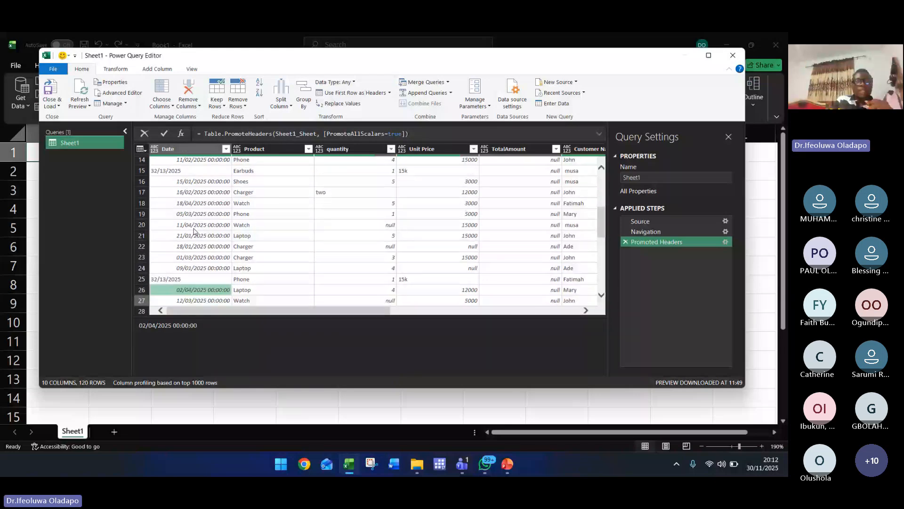
key(Down)
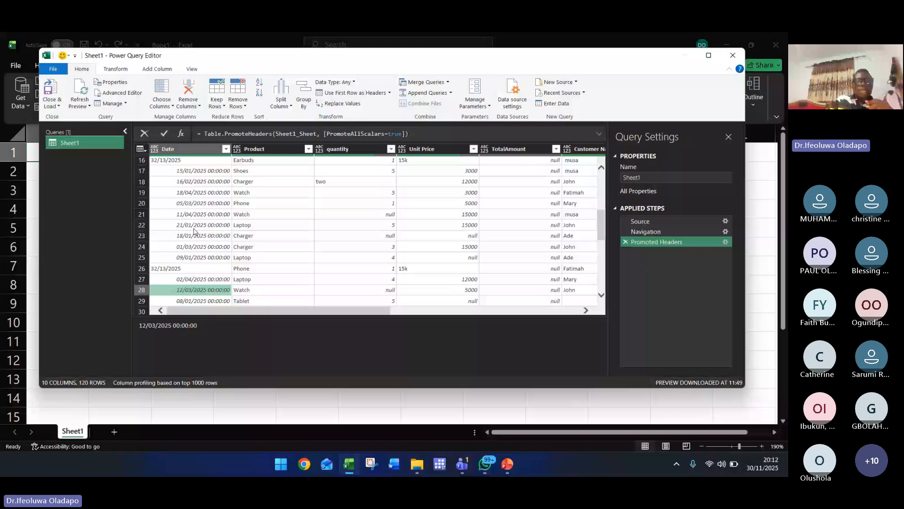
key(Down)
key(Down)
key(Down)
key(Down)
key(Down)
key(Down)
key(Down)
key(Down)
key(Down)
key(Down)
key(Down)
key(Down)
key(Down)
key(Down)
key(Down)
key(Down)
key(Down)
key(Down)
key(Down)
key(Down)
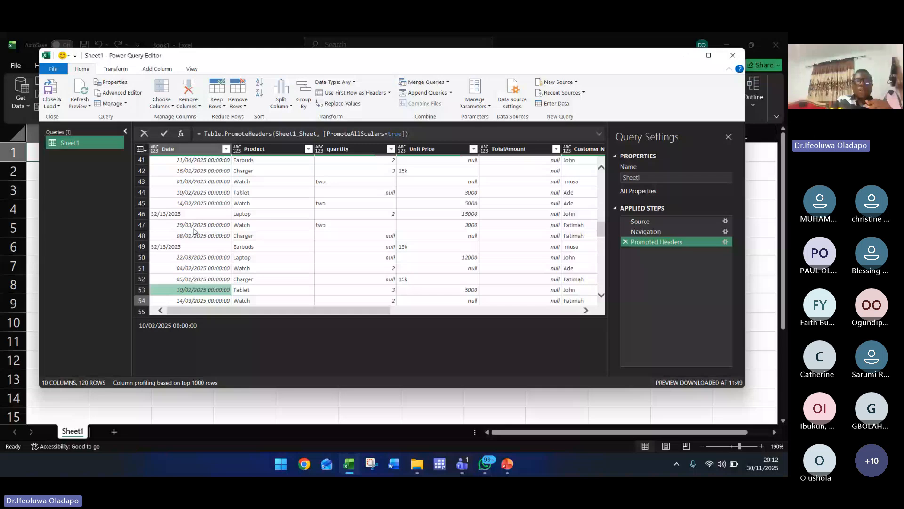
key(Down)
key(Down)
key(Down)
key(Down)
key(Down)
key(Down)
key(Down)
key(Down)
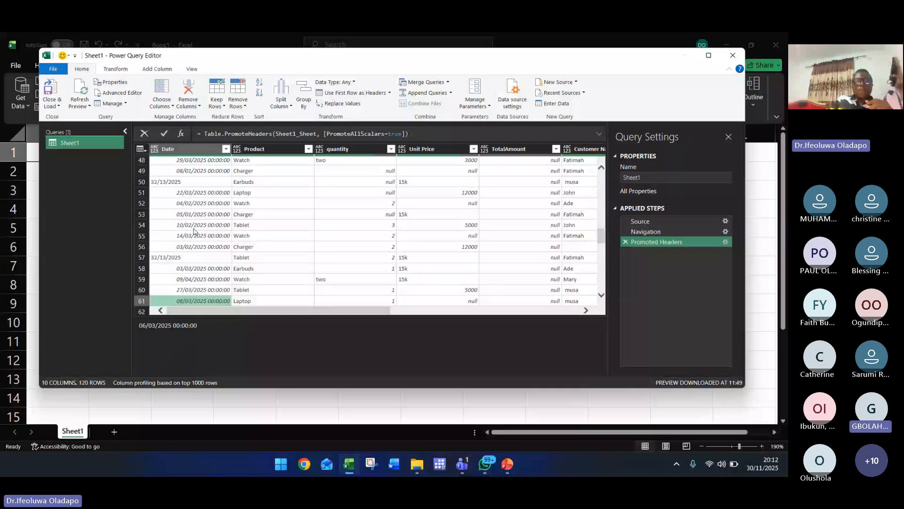
key(Down)
key(Down)
key(Down)
key(Down)
key(Down)
key(Down)
key(Down)
key(Down)
key(Down)
key(Down)
key(Down)
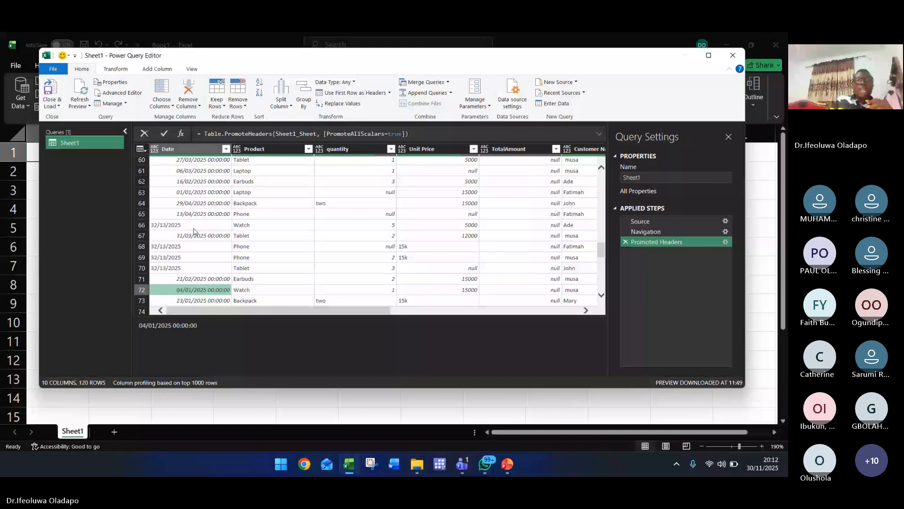
key(Down)
key(Down)
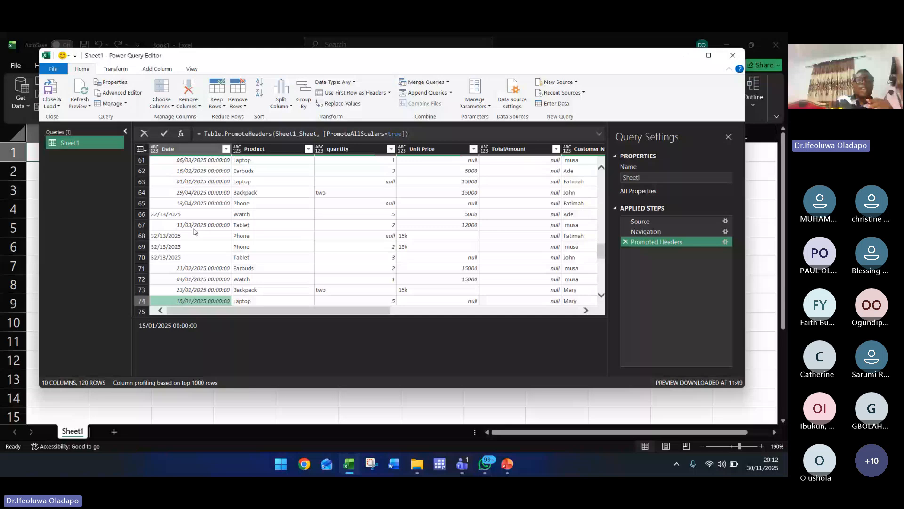
key(Down)
key(Down)
key(Down)
key(Down)
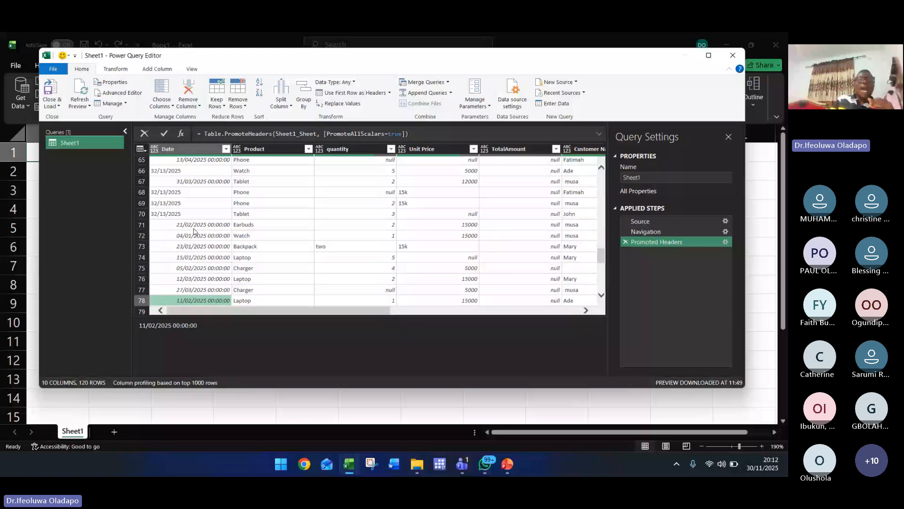
key(Down)
key(Down)
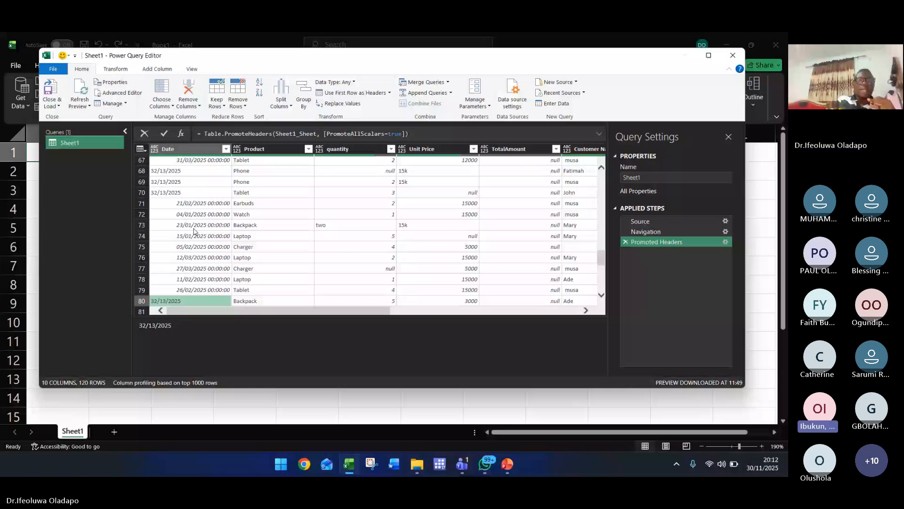
key(Down)
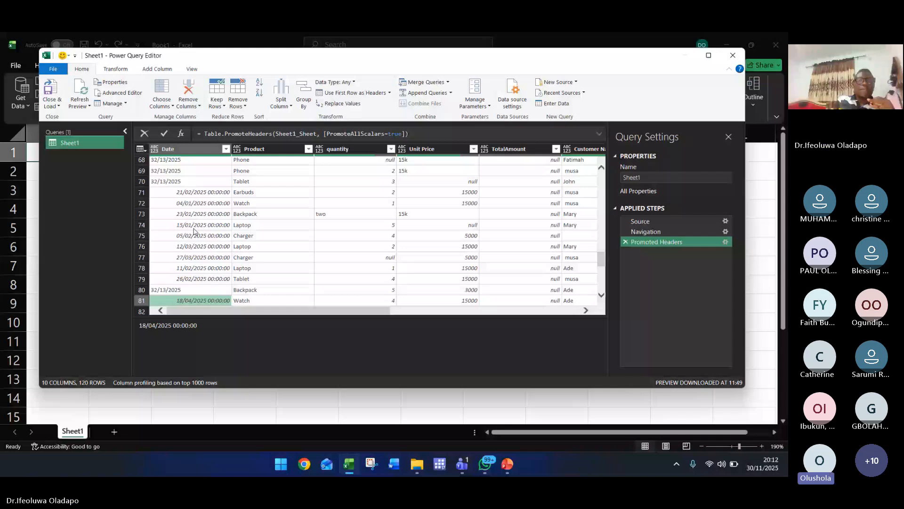
key(Down)
key(Down)
key(Down)
key(Down)
key(Down)
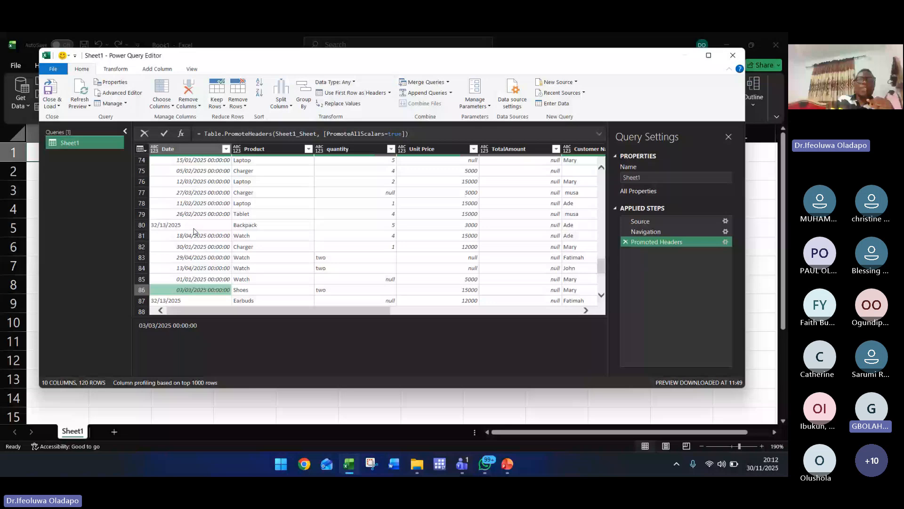
key(Page_Up)
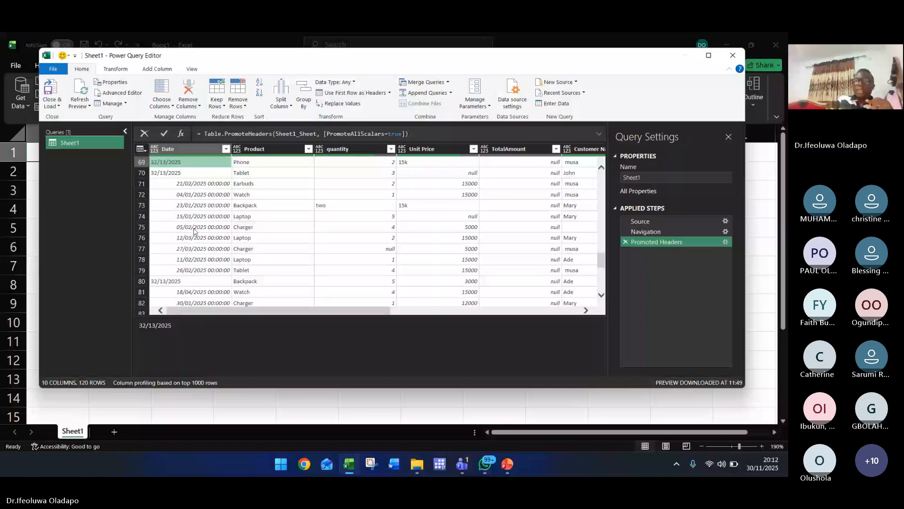
key(Page_Up)
key(Page_Up)
key(Page_Up)
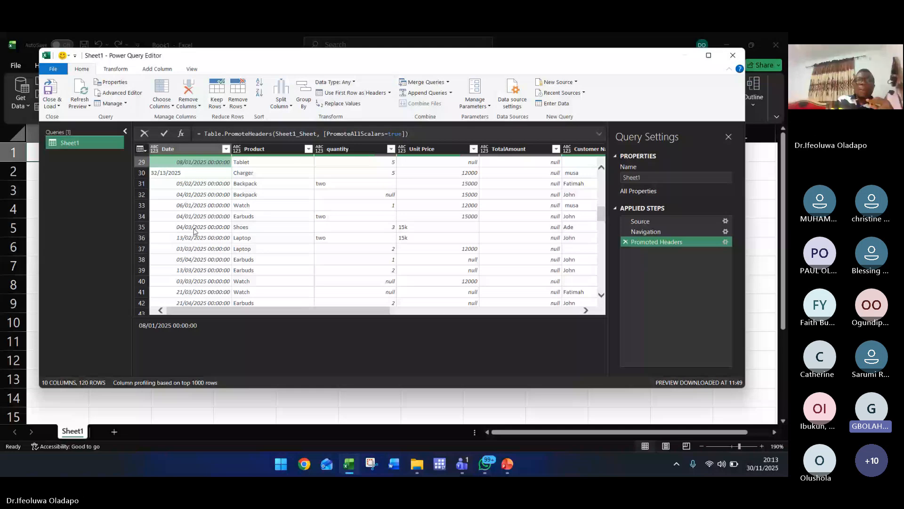
key(Page_Up)
key(Page_Up)
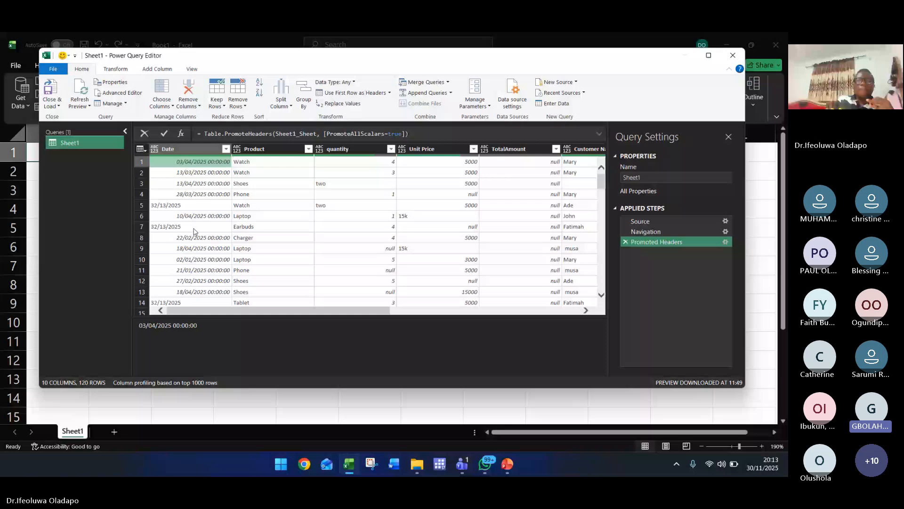
key(Down)
key(Down)
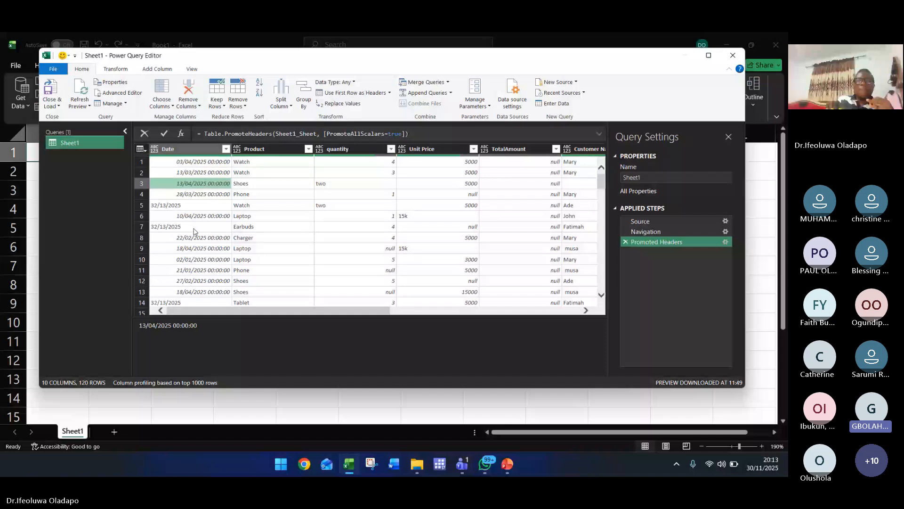
key(Down)
key(Down)
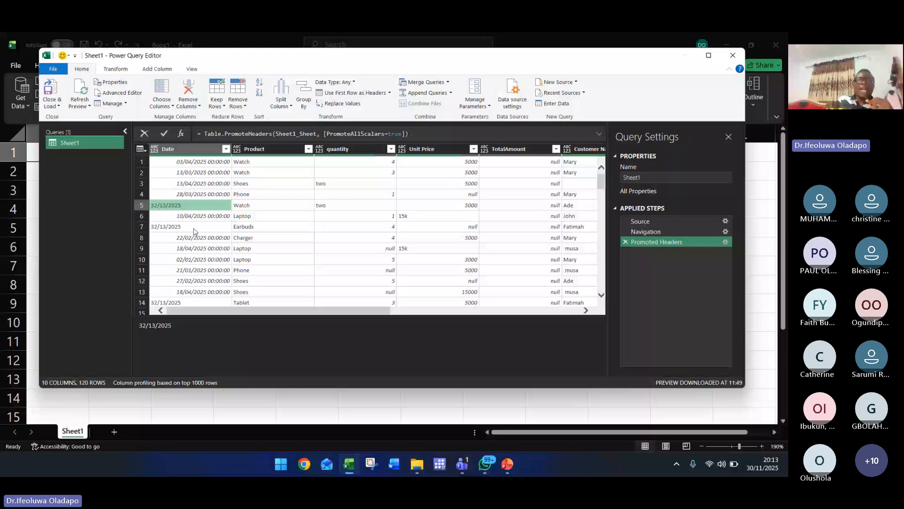
key(Down)
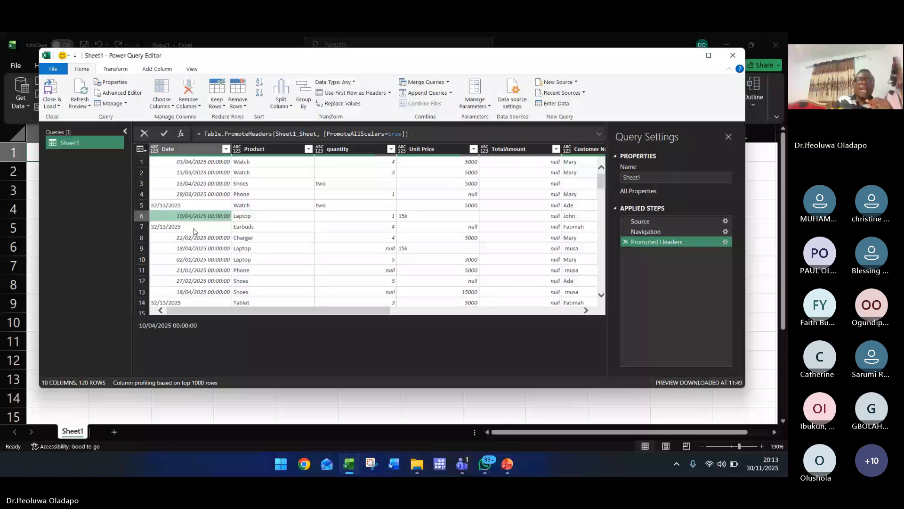
key(Up)
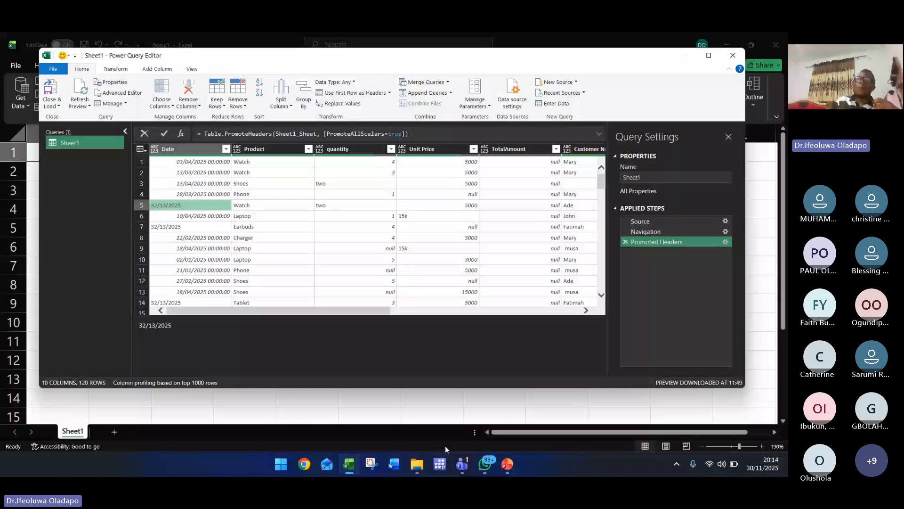
mouse_move(464, 468)
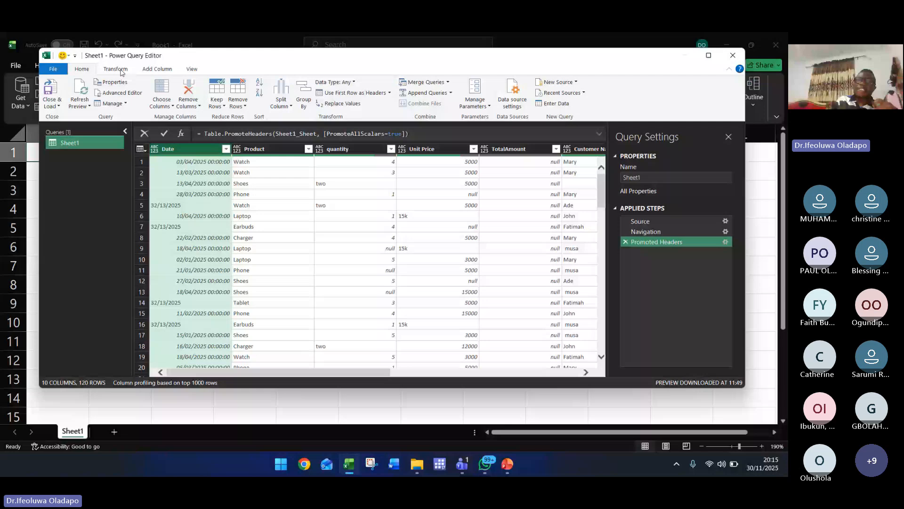
Detect the data type of the Date column automatically
click(121, 71)
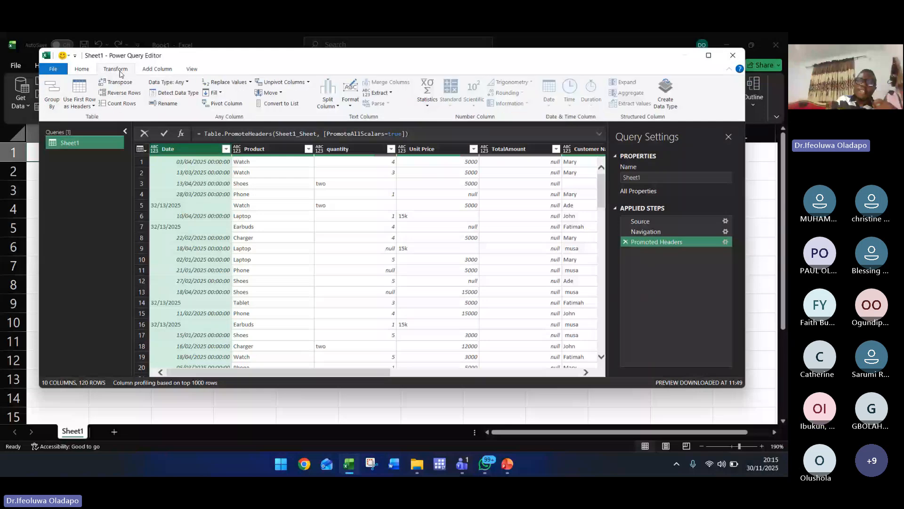
click(181, 92)
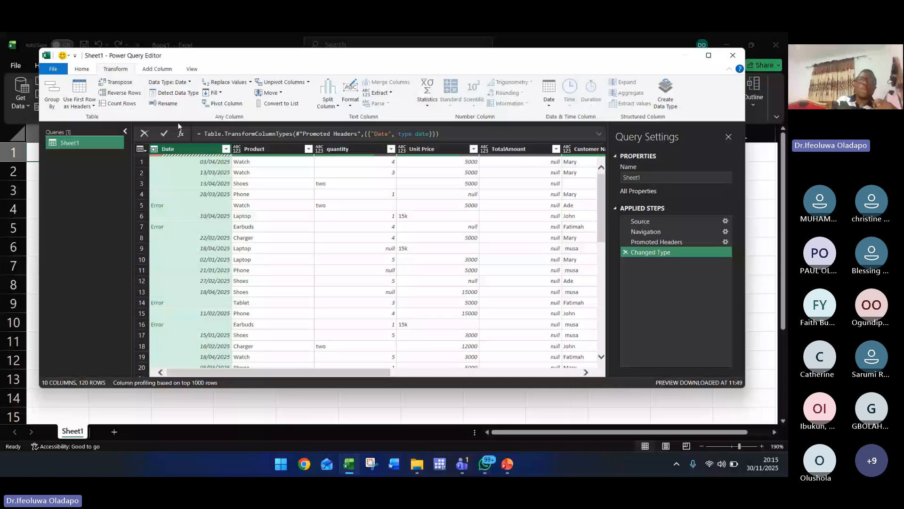
Try to replace the errors in the Date column with the value Null
click(249, 83)
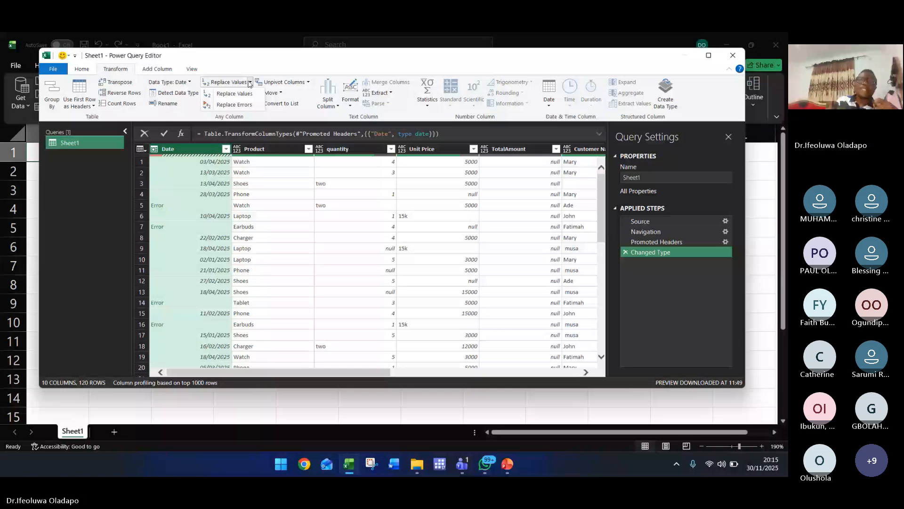
click(254, 108)
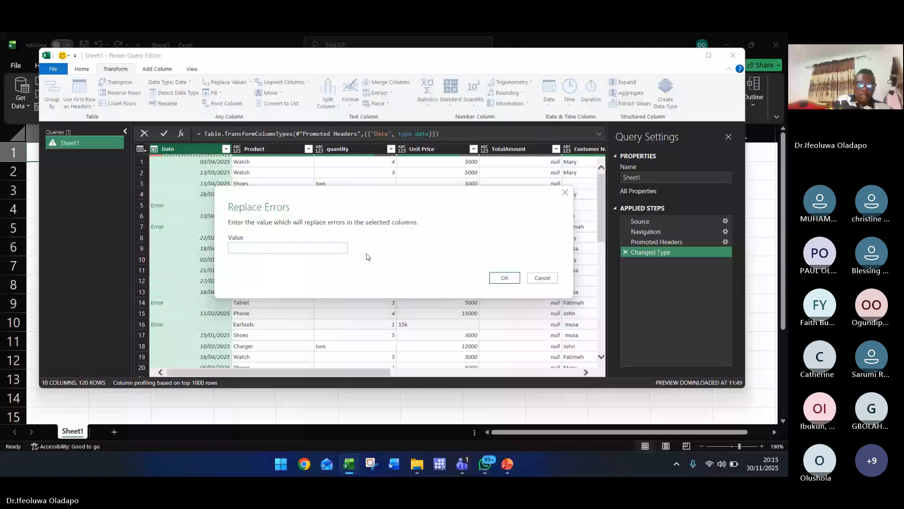
text(Null)
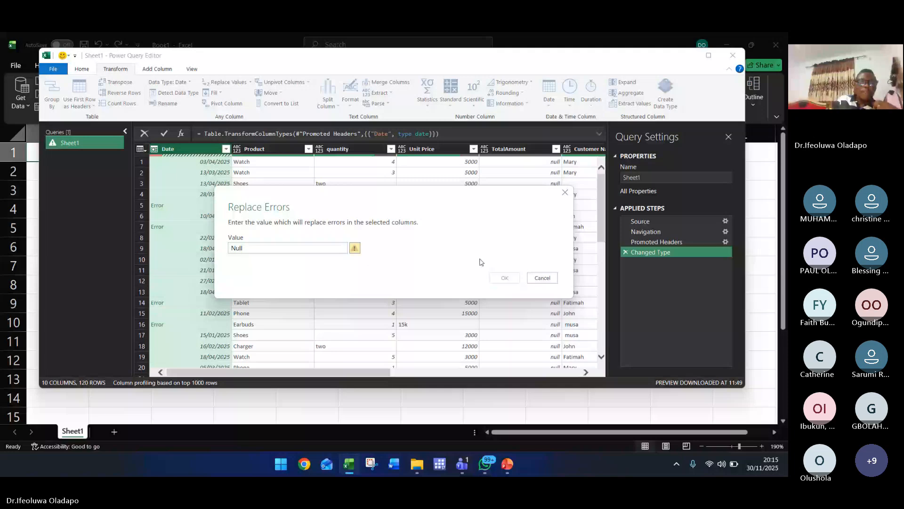
click(499, 281)
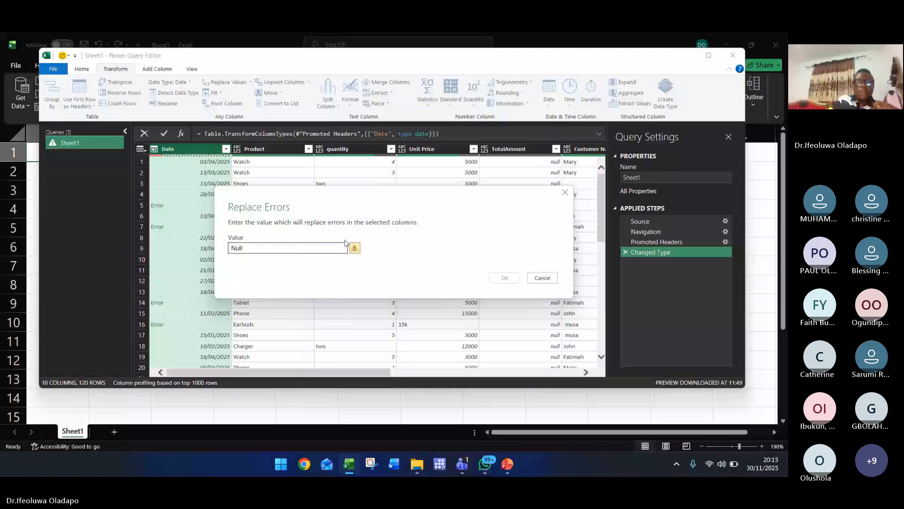
Try 0 and 1 as replacement values for the Date column's errors, and abandon the replacement
click(318, 246)
key(BackSpace)
key(BackSpace)
key(BackSpace)
key(BackSpace)
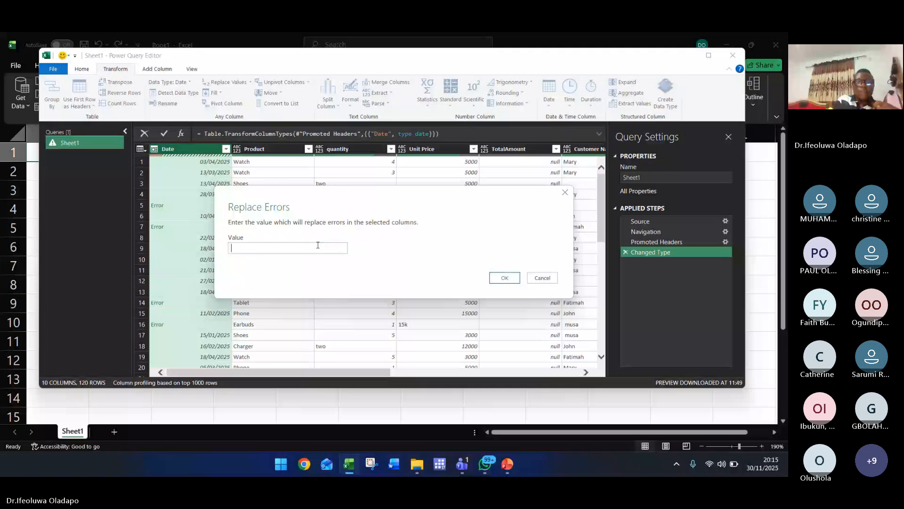
text(0)
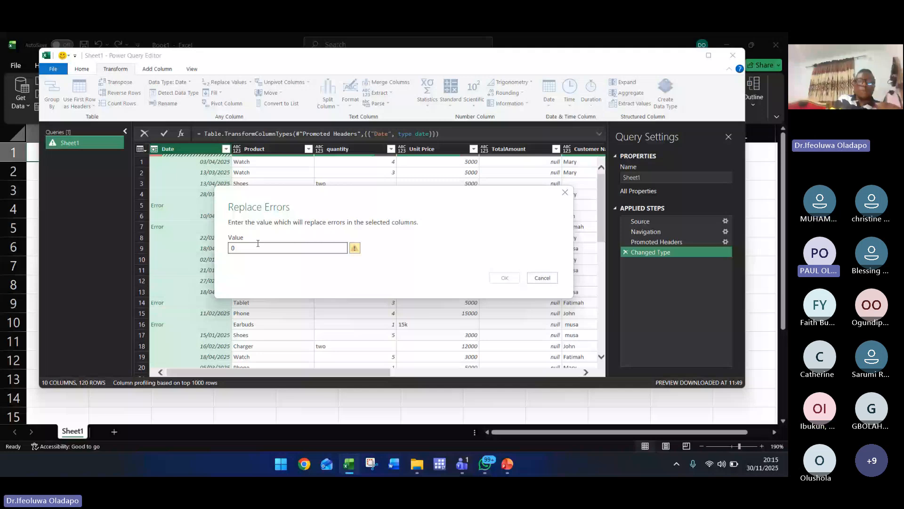
key(BackSpace)
text(1)
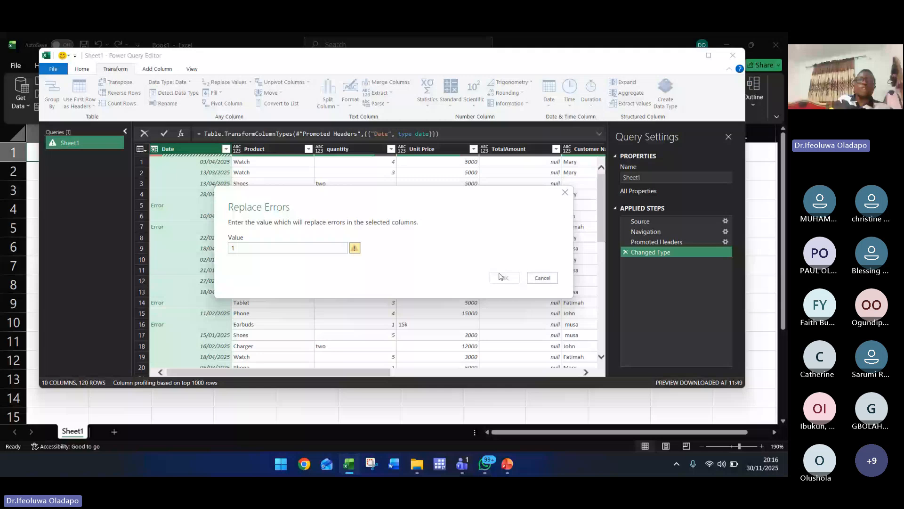
click(256, 248)
key(BackSpace)
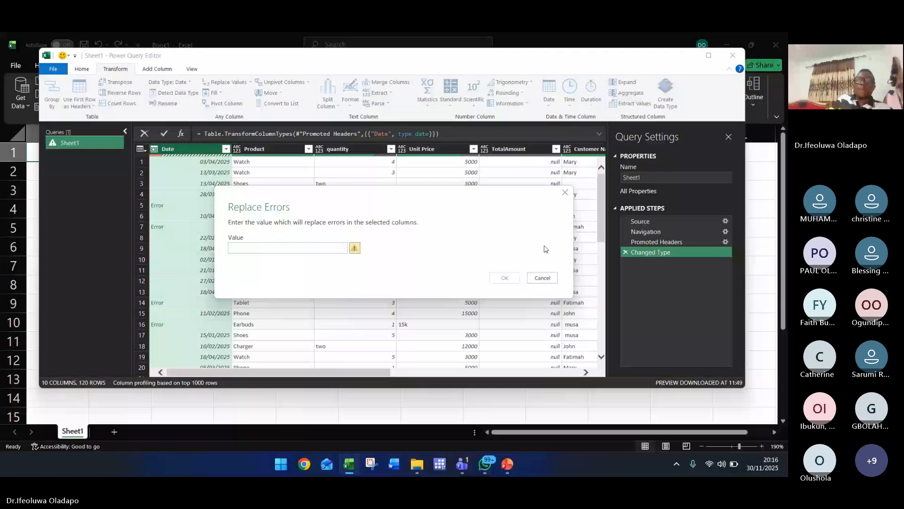
click(551, 281)
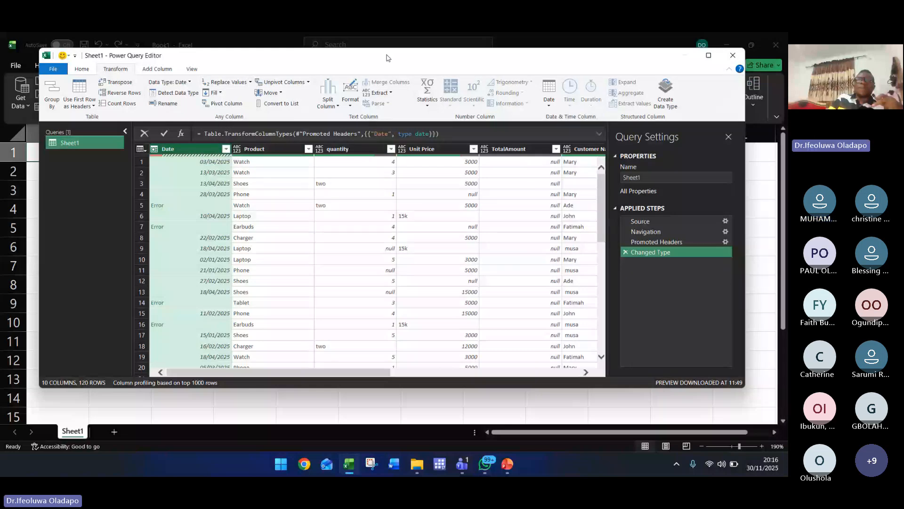
Fill the Date column upward from the neighbouring cell values
click(221, 93)
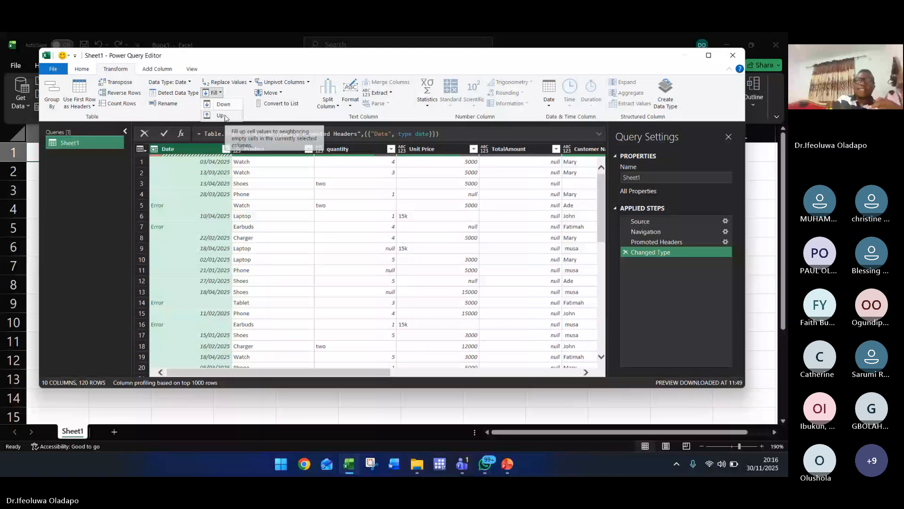
click(224, 115)
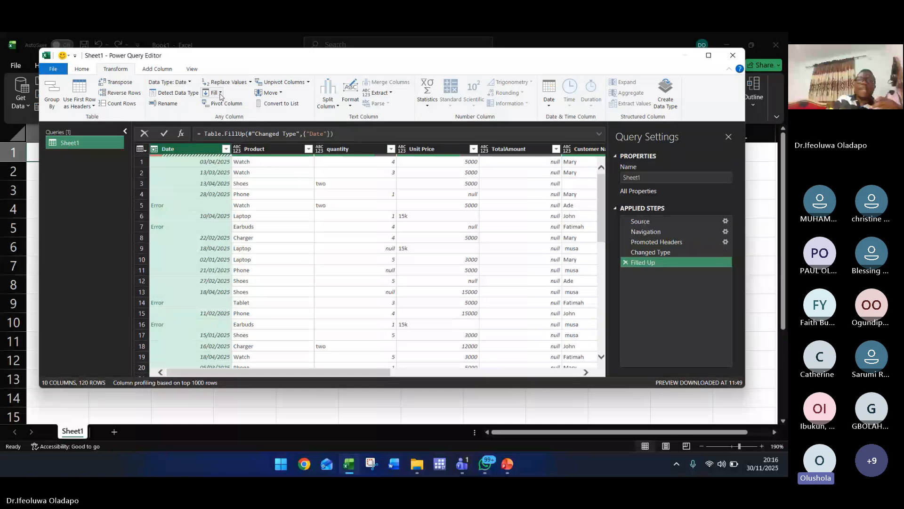
click(220, 95)
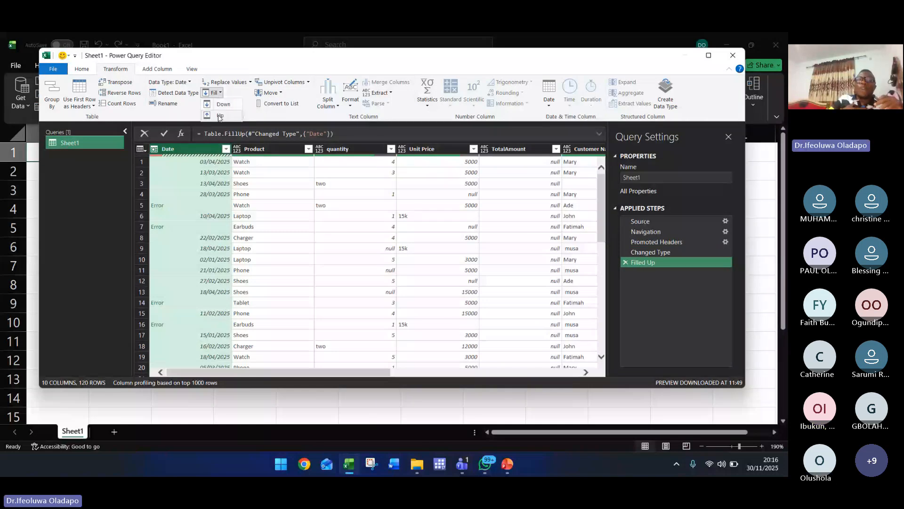
click(220, 117)
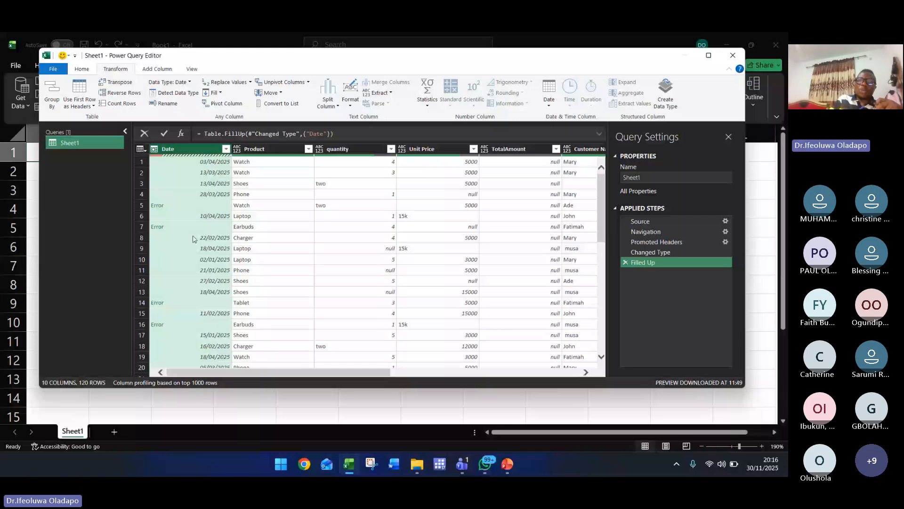
Delete the Filled Up step from the applied steps of the Sheet1 query
click(141, 149)
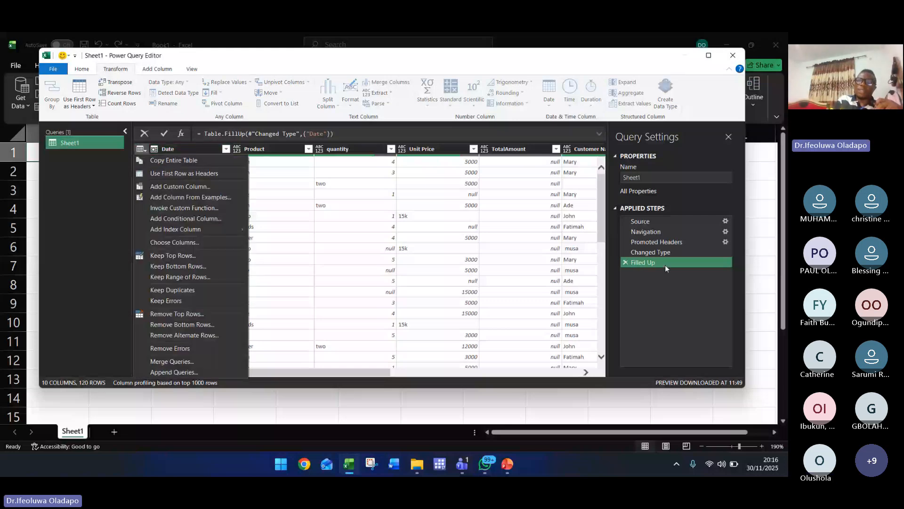
click(666, 264)
click(625, 262)
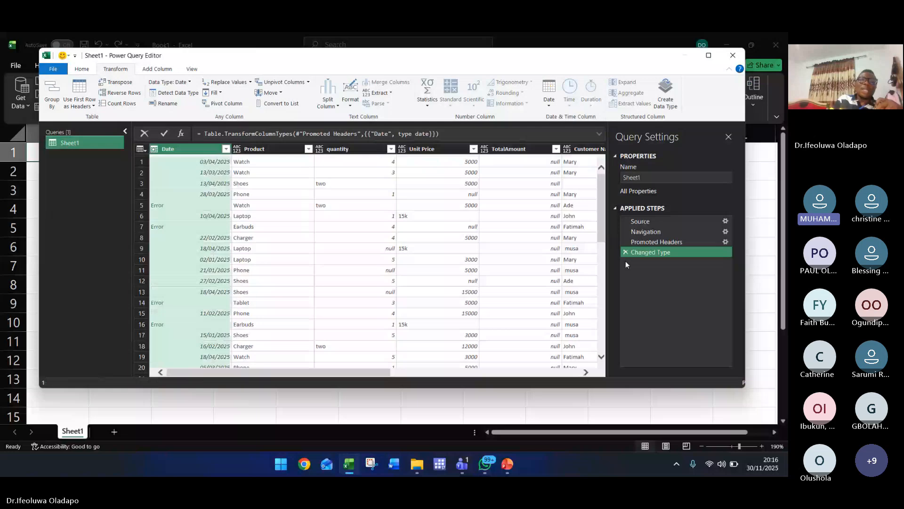
Remove all rows containing errors from the table, and delete the Removed Errors step again
click(140, 149)
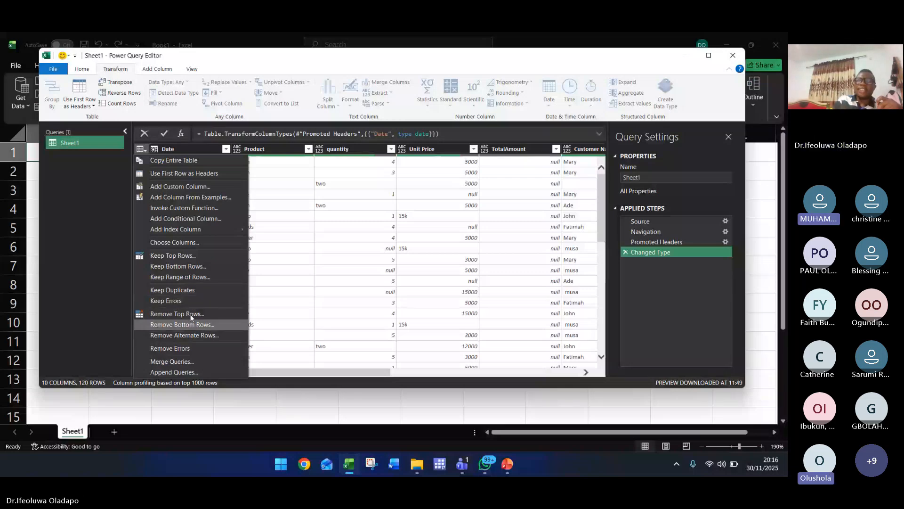
click(186, 350)
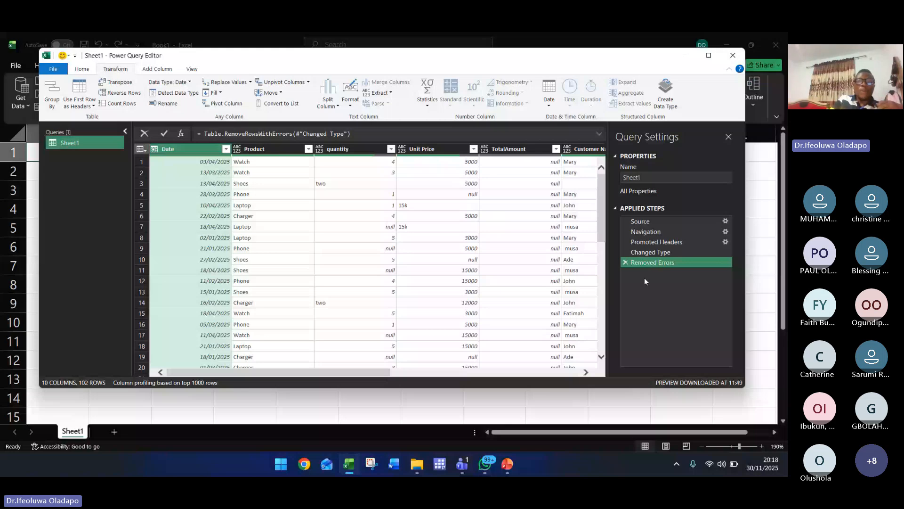
click(626, 263)
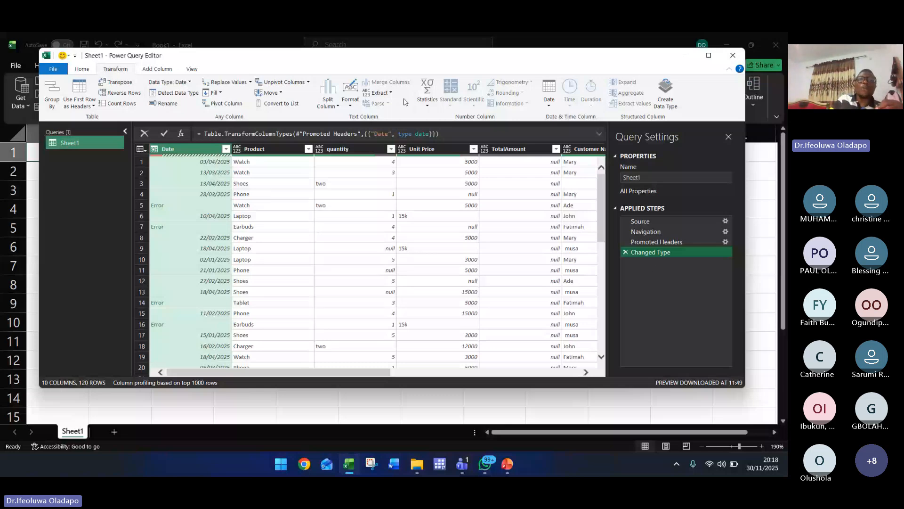
Replace the errors in the Date column with 01/01/2026, and delete the Replaced Errors step again
click(251, 82)
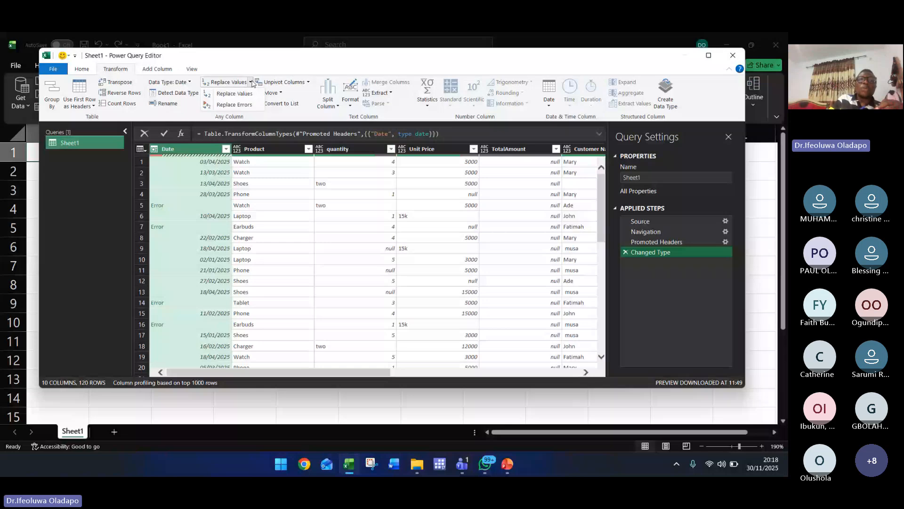
click(234, 104)
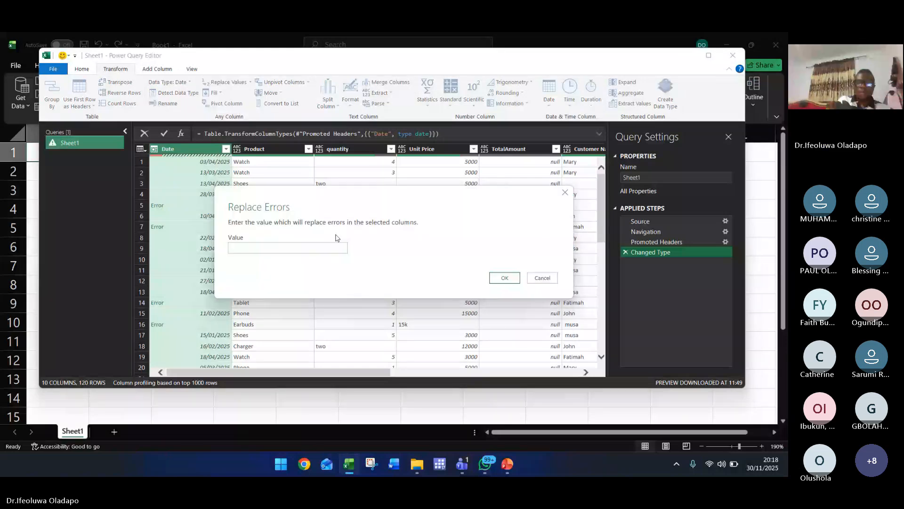
text(01/01/20)
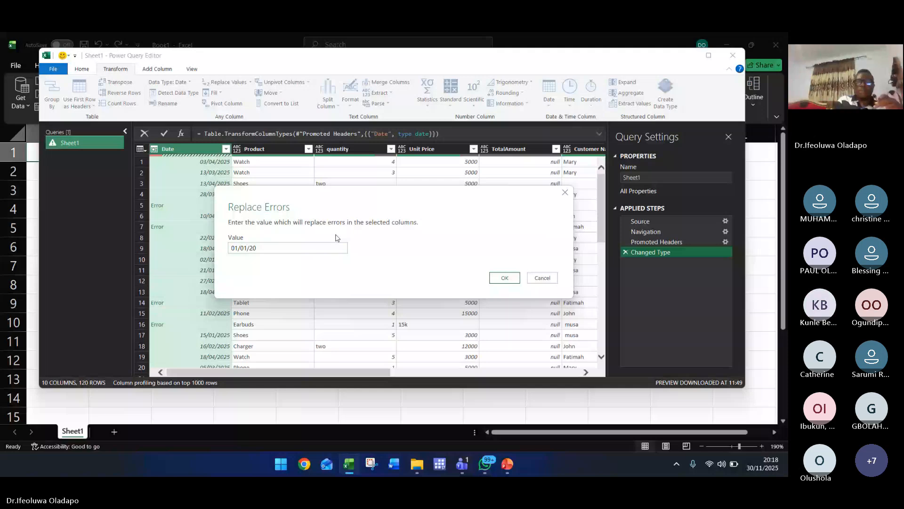
text(26)
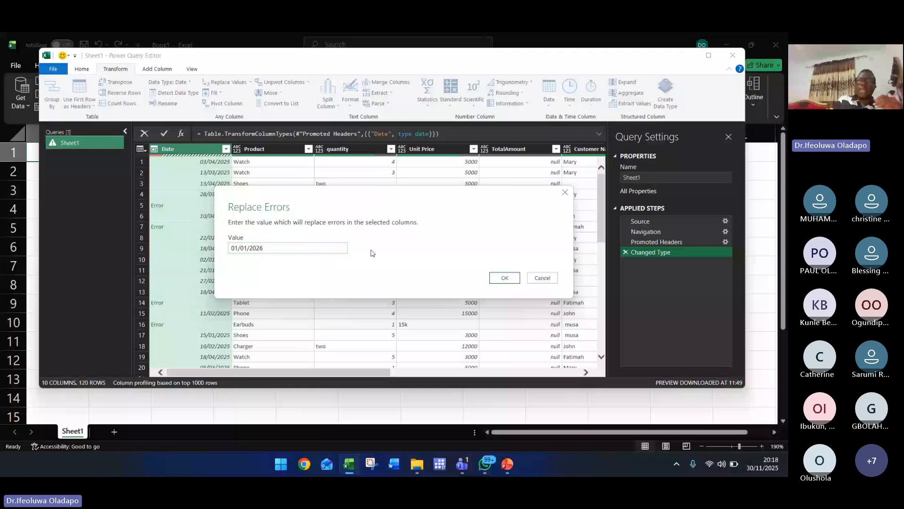
click(498, 279)
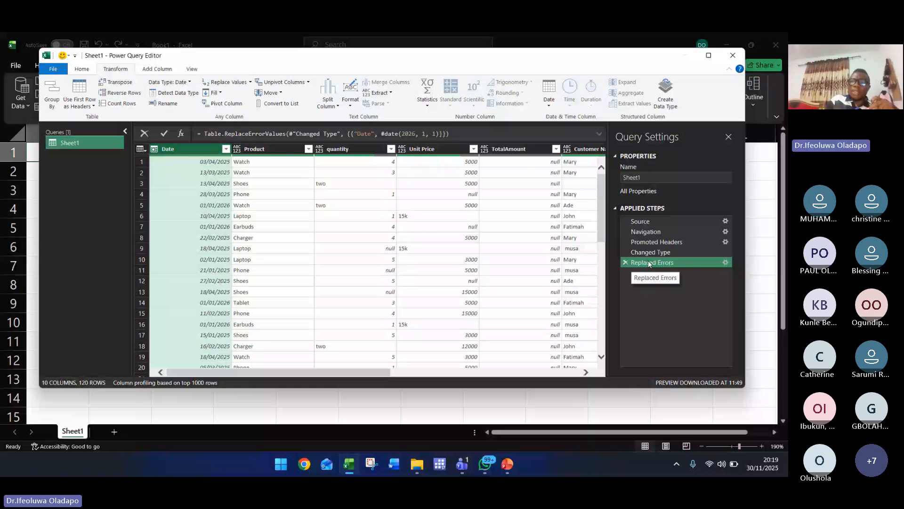
click(626, 262)
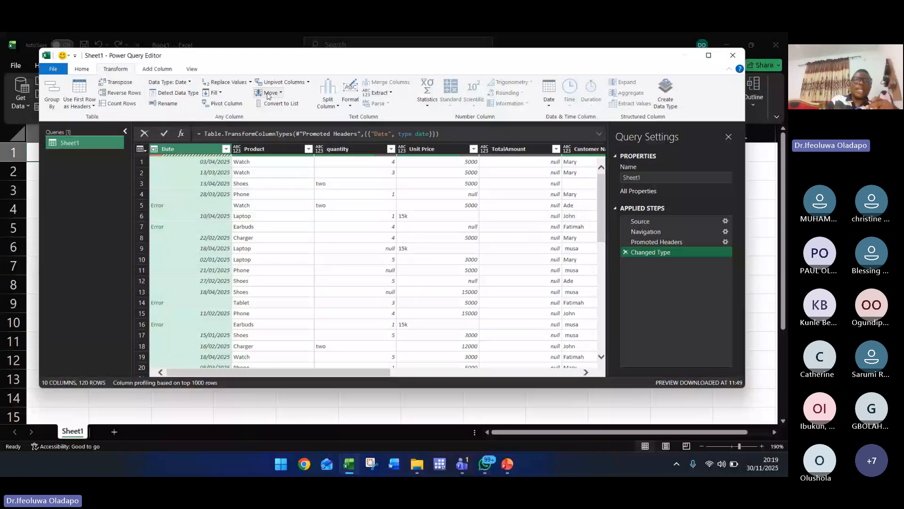
Replace the errors in the Date column with null
click(226, 82)
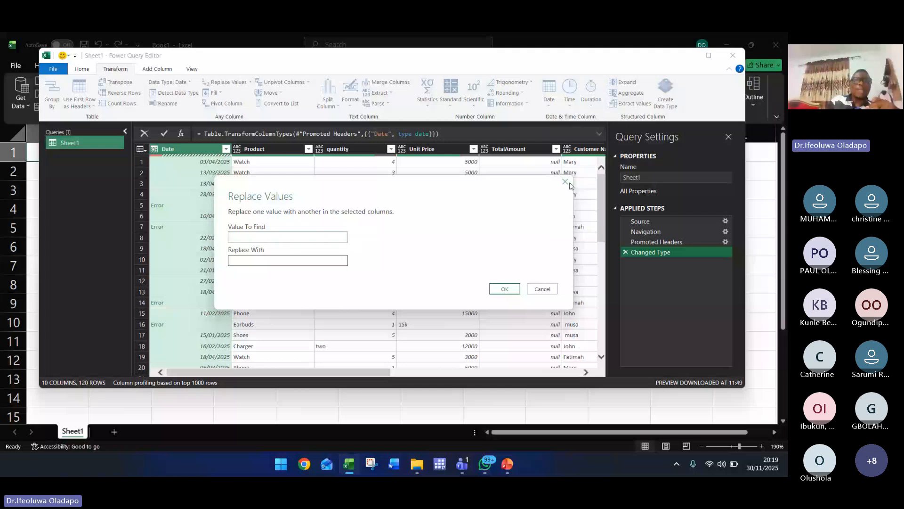
click(566, 182)
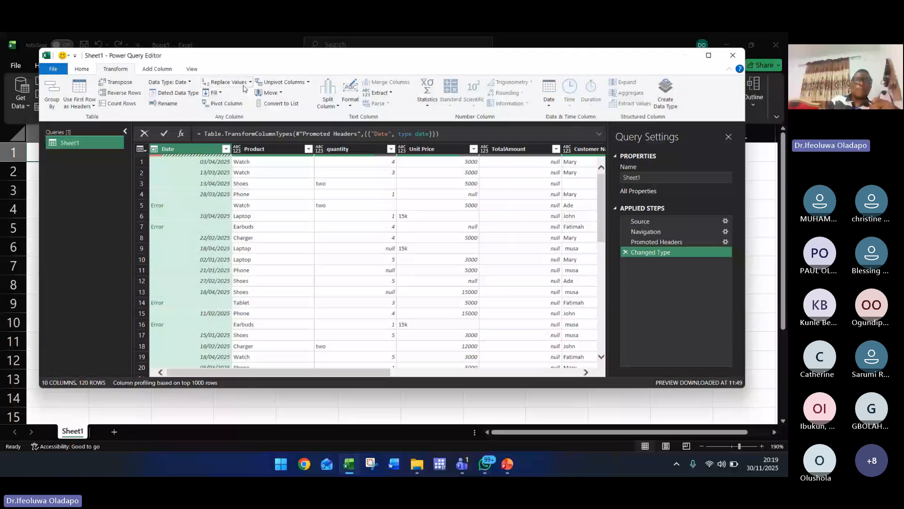
click(250, 82)
click(231, 105)
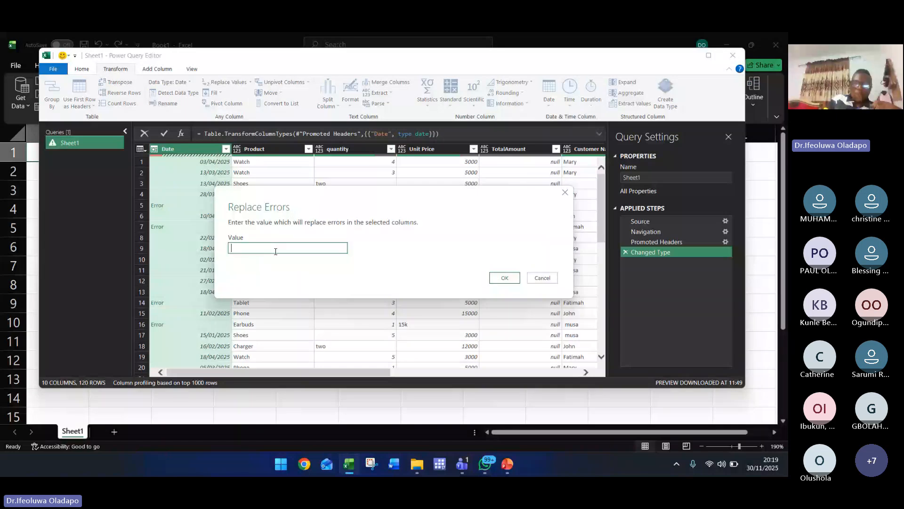
text(0)
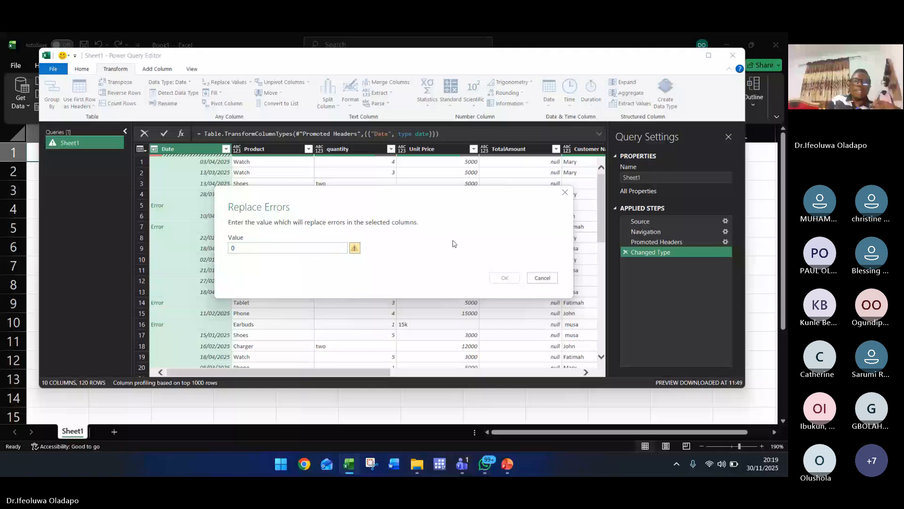
key(BackSpace)
text(null)
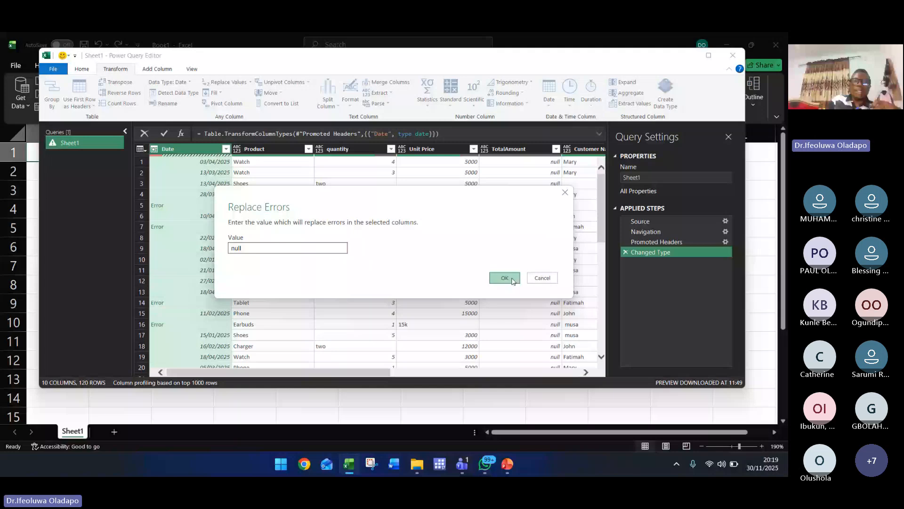
Apply the replacement of the Date column's errors with null, and delete the Replaced Errors step
click(512, 279)
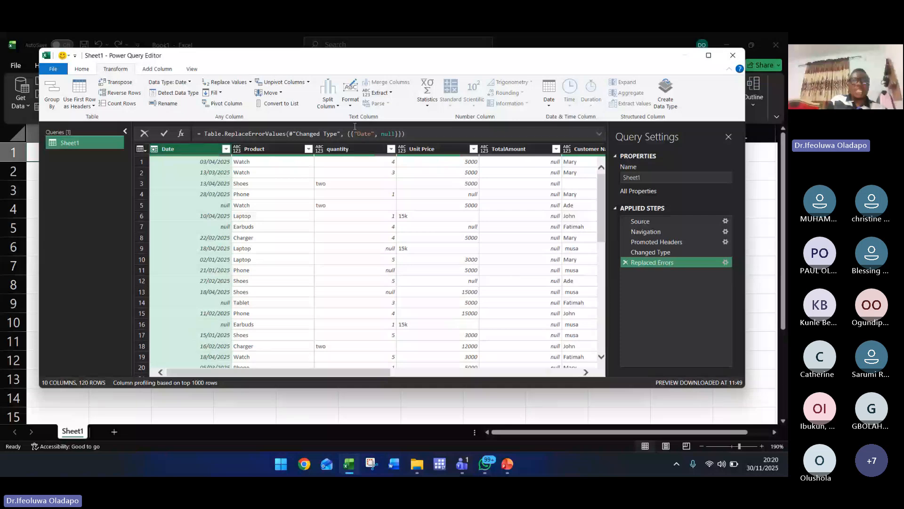
click(250, 83)
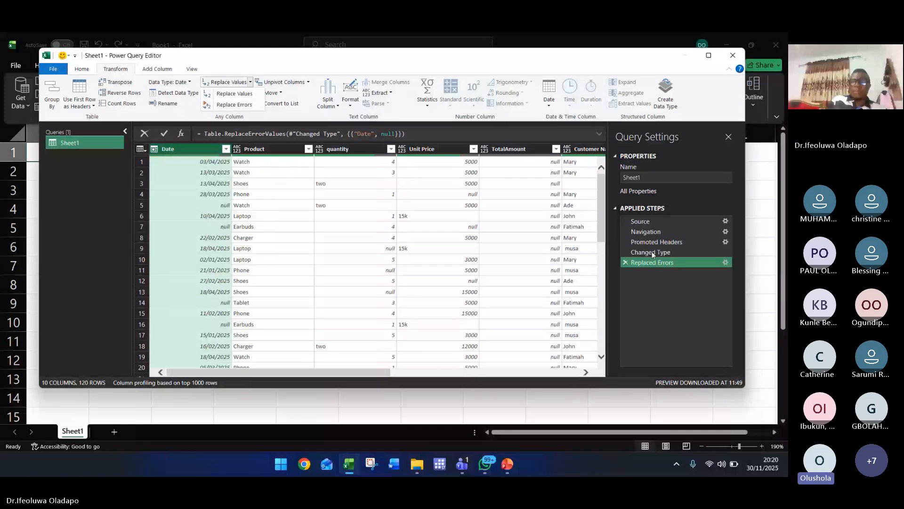
click(626, 262)
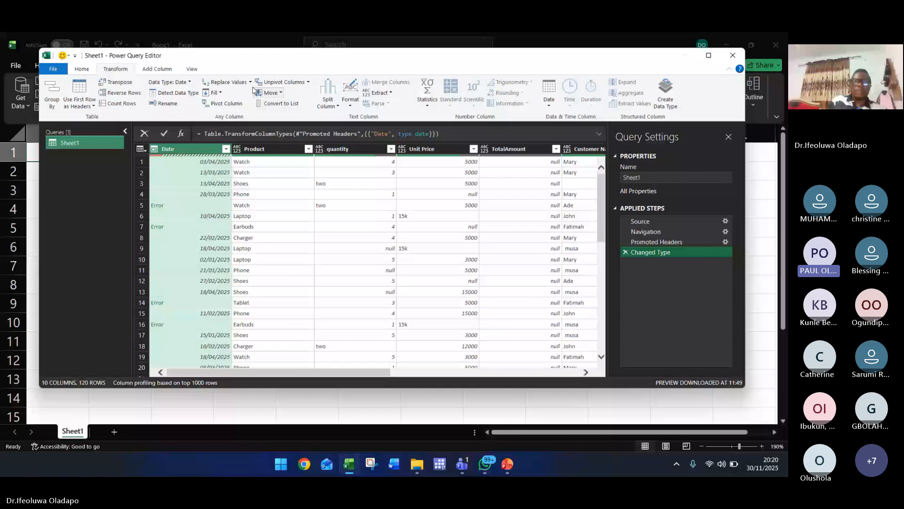
Try to replace the Date column's errors with the capitalised value Null, and cancel the replacement
click(251, 82)
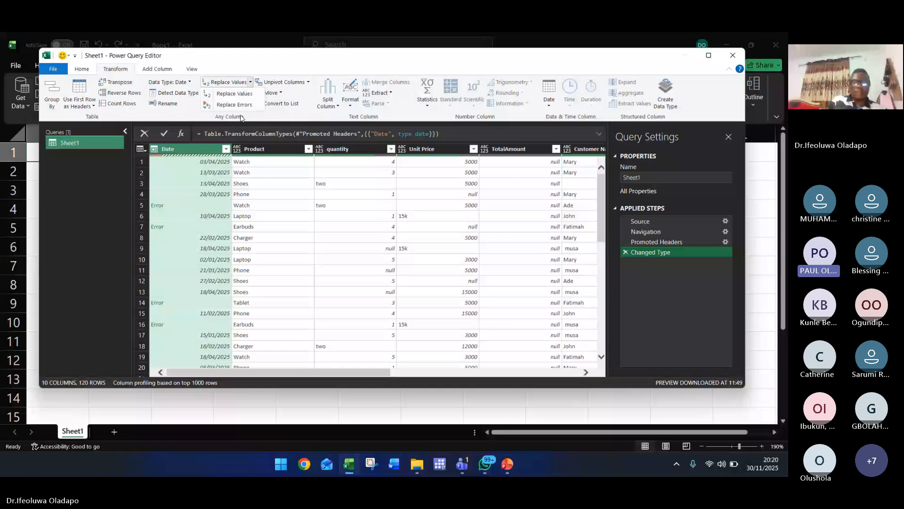
click(234, 105)
text(Null)
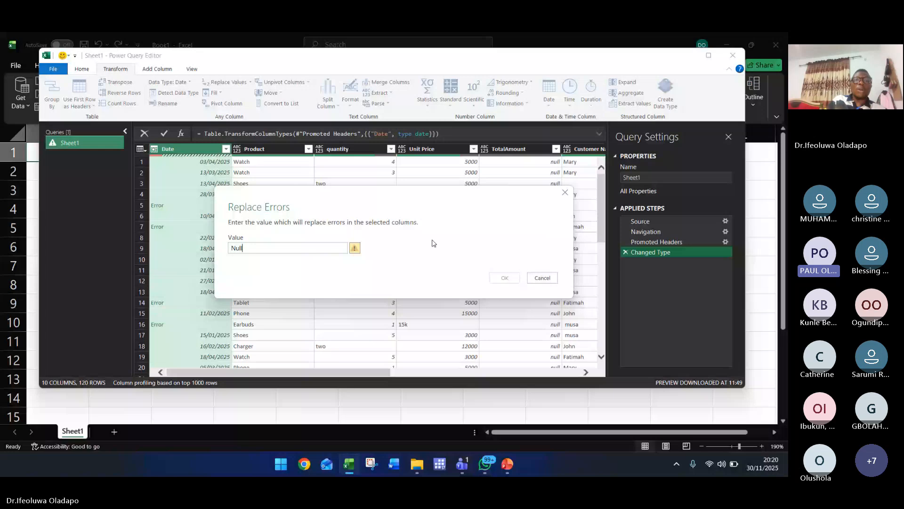
key(Escape)
Start replacing the errors in the Date column, with null as the replacement value
click(250, 83)
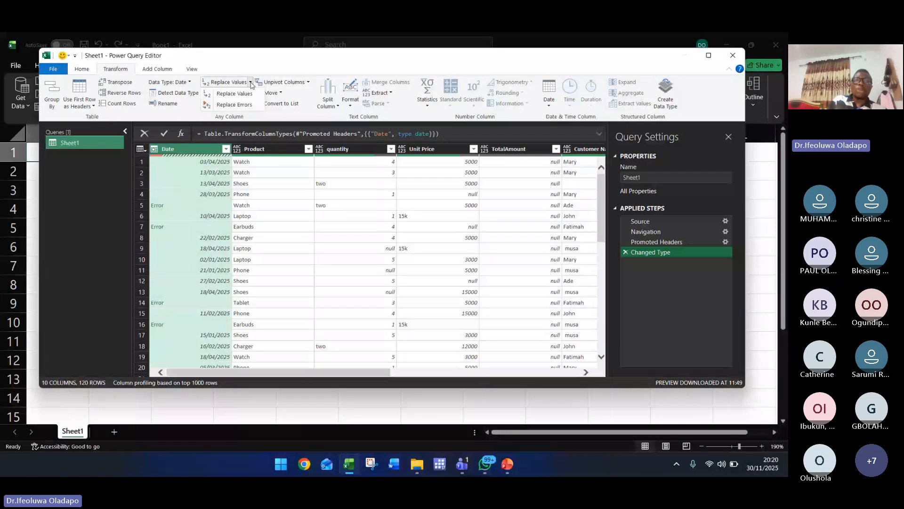
click(234, 105)
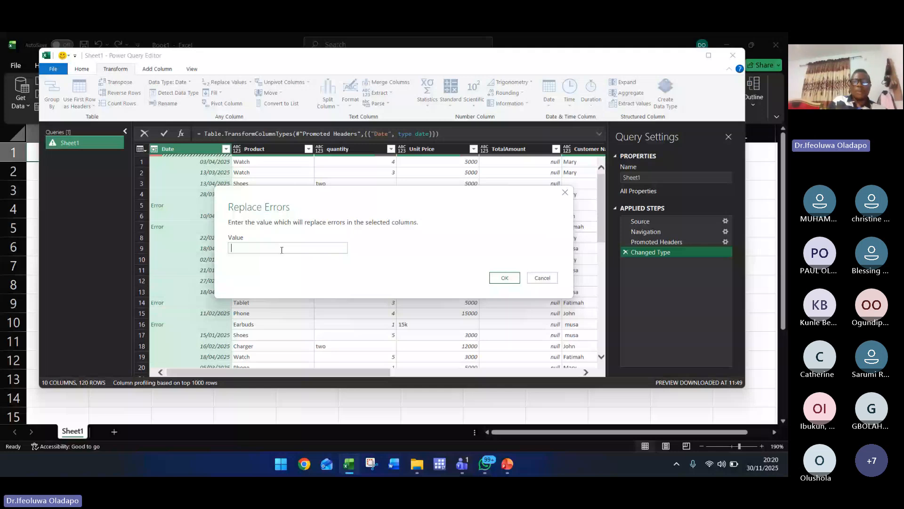
text(null)
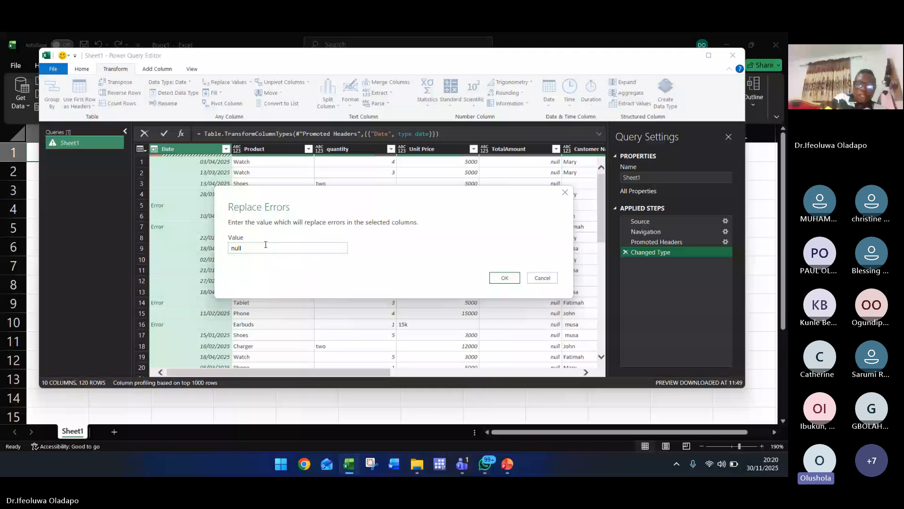
Try the capitalised spelling Null as the replacement value for the Date column's errors
key(BackSpace)
key(BackSpace)
key(BackSpace)
key(BackSpace)
text(Null)
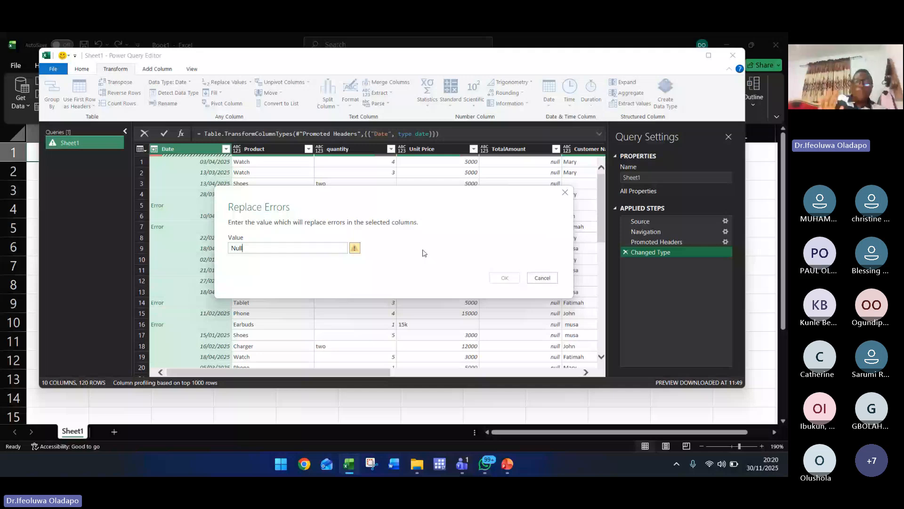
key(BackSpace)
key(BackSpace)
key(BackSpace)
key(BackSpace)
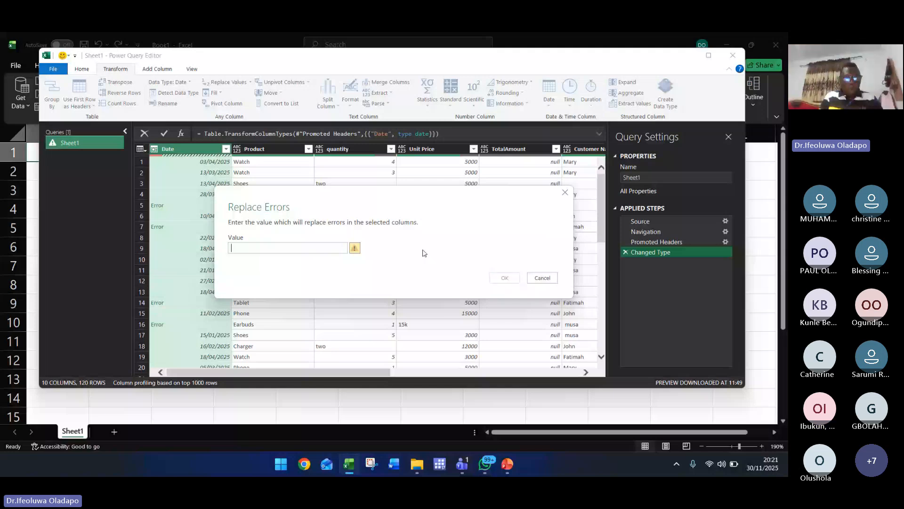
text(Null)
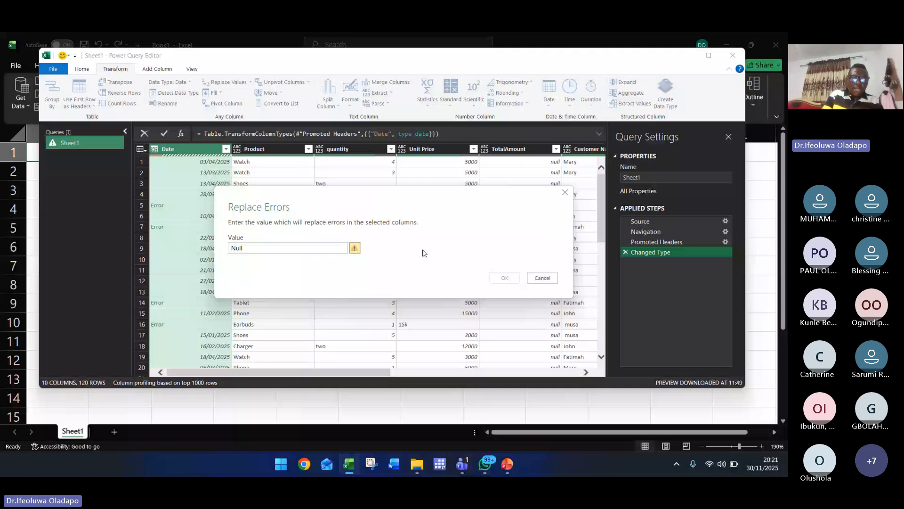
Set the replacement value to lowercase null and apply it to the errors in the Date column
key(BackSpace)
key(BackSpace)
key(BackSpace)
key(BackSpace)
text(null)
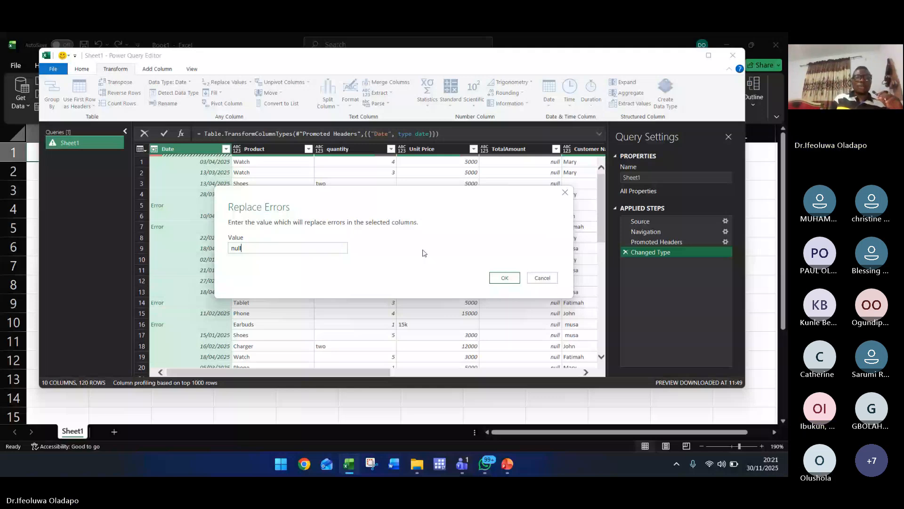
click(514, 279)
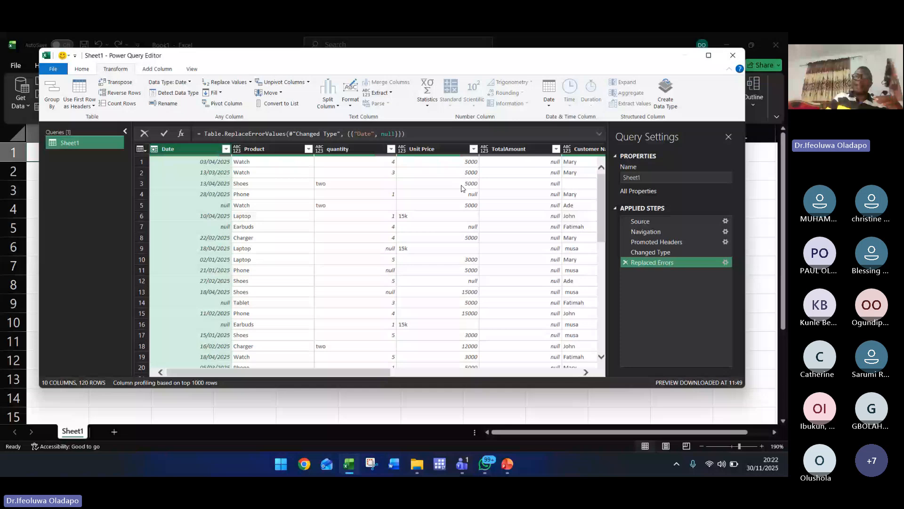
Rename the Date column as "Date of sales"
double_click(179, 149)
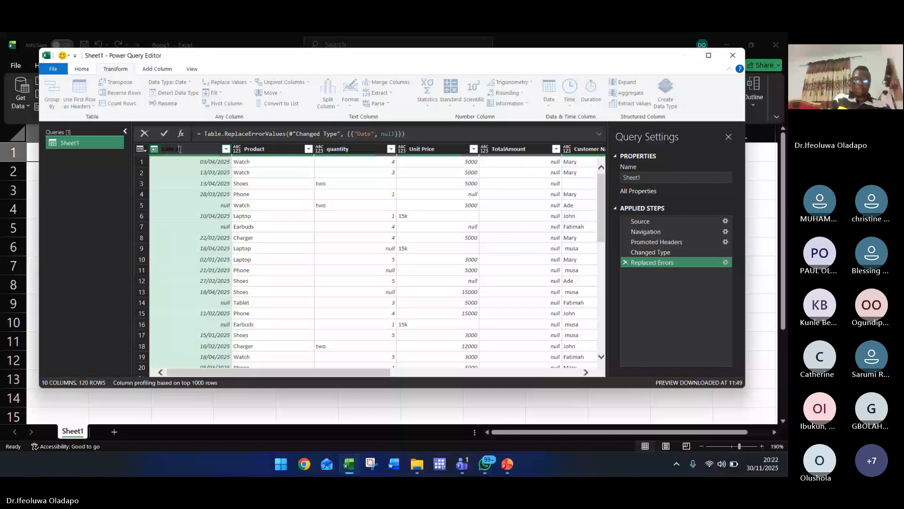
text(of sale)
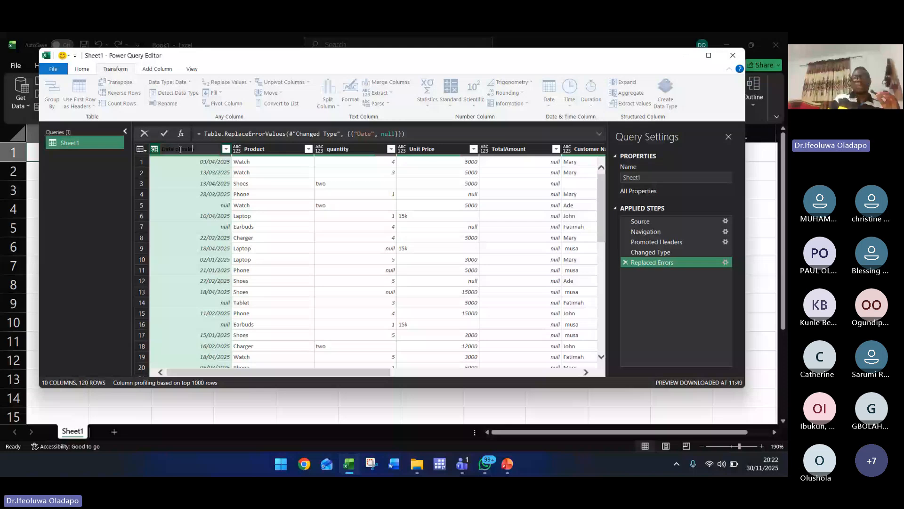
text(s)
key(Return)
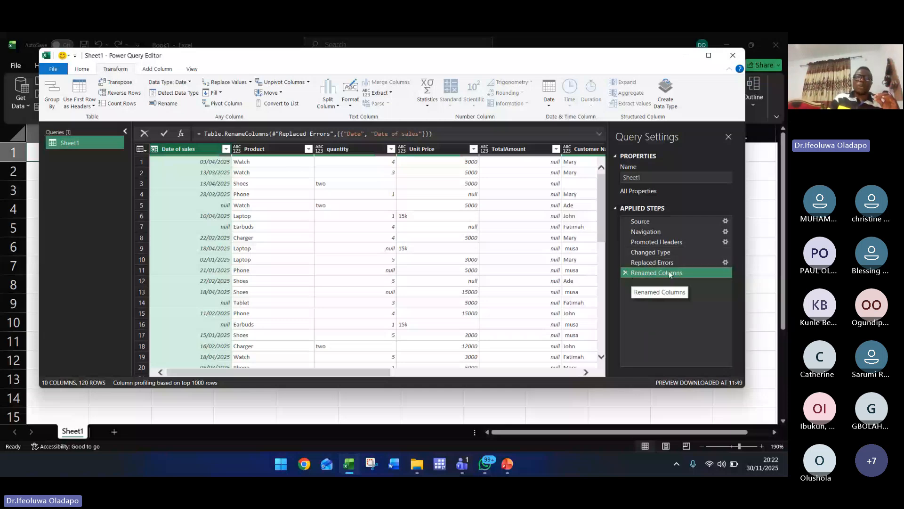
Go through the rows of the Date of sales column in the query preview to check the cleaned dates
click(196, 184)
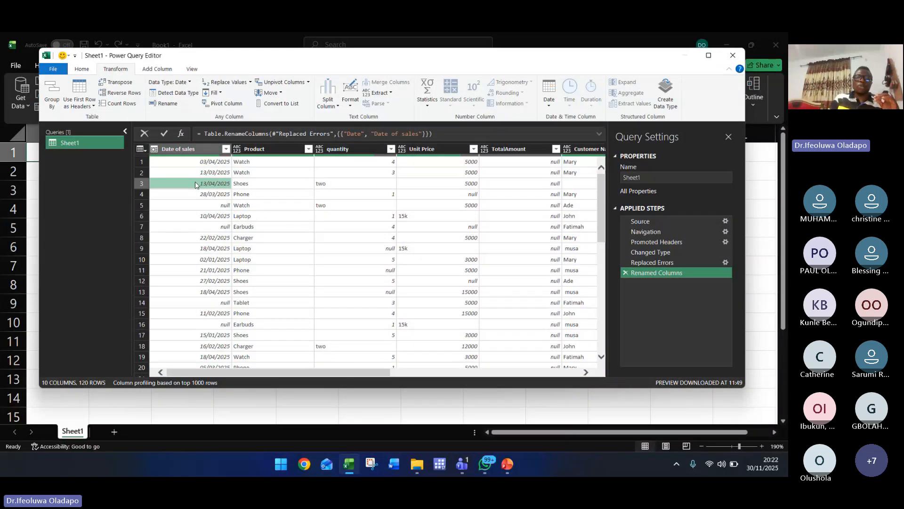
key(Down)
key(Down)
key(Down)
key(Down)
key(Down)
key(Down)
key(Down)
key(Down)
key(Down)
key(Down)
key(Down)
key(Down)
key(Down)
key(Down)
key(Down)
key(Down)
key(Down)
key(Down)
key(Down)
key(Down)
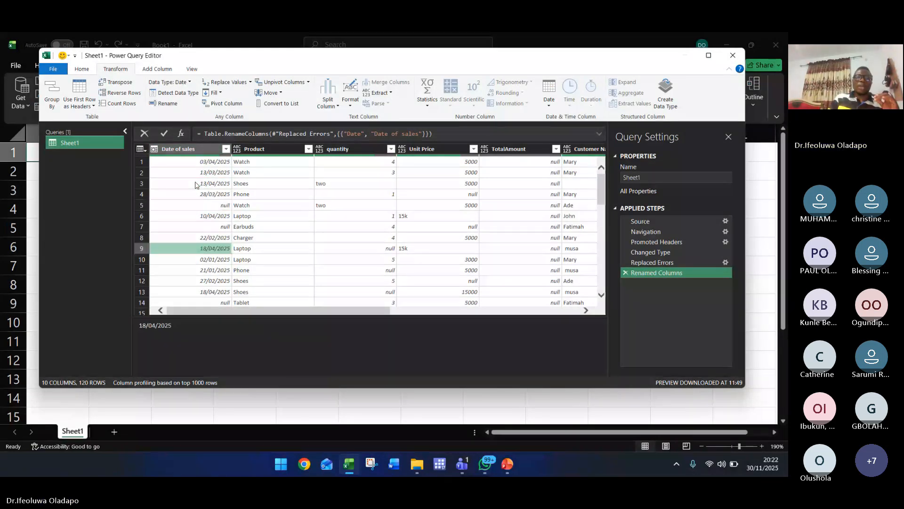
key(Down)
key(Down)
key(Down)
key(Down)
key(Down)
key(Down)
key(Down)
key(Down)
key(Down)
key(Down)
key(Down)
key(Down)
key(Down)
key(Down)
key(Down)
key(Down)
key(Down)
key(Down)
key(Down)
key(Down)
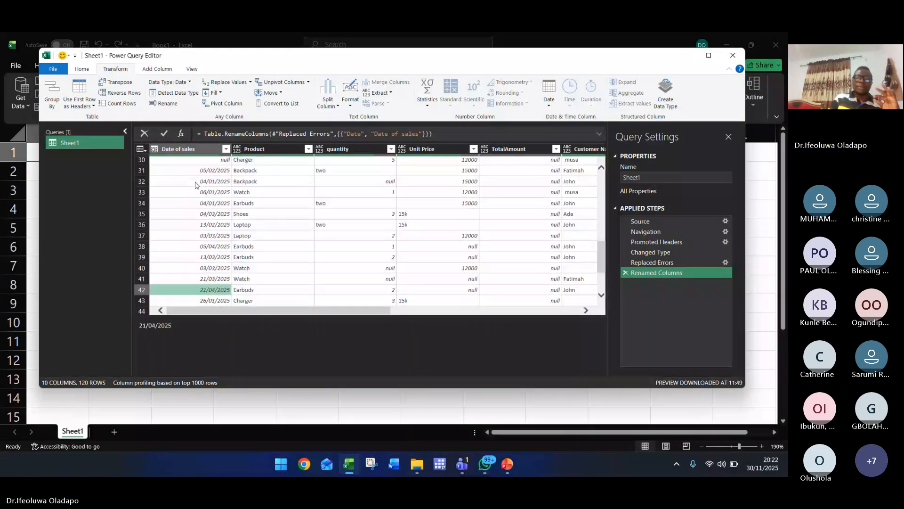
key(Down)
key(Down)
key(Down)
key(Down)
key(Down)
key(Down)
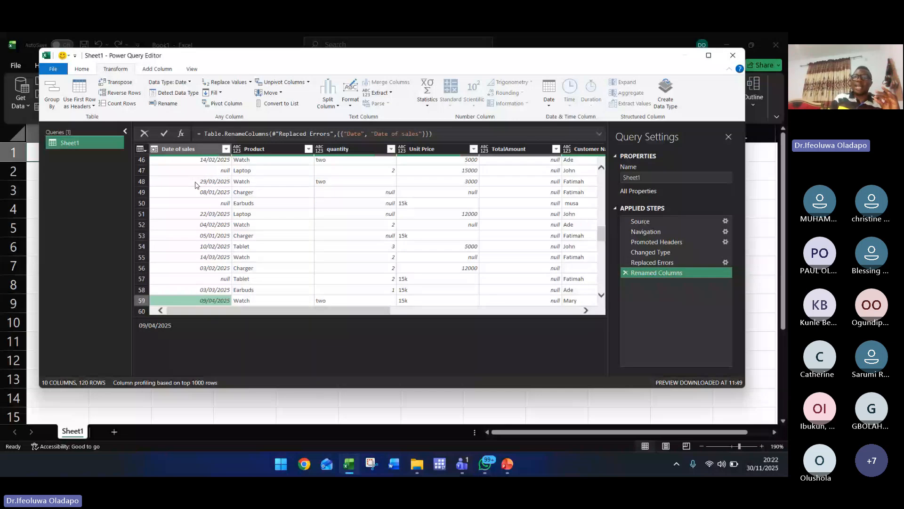
Close the Power Query Editor and keep the changes so the query loads into the workbook
click(737, 57)
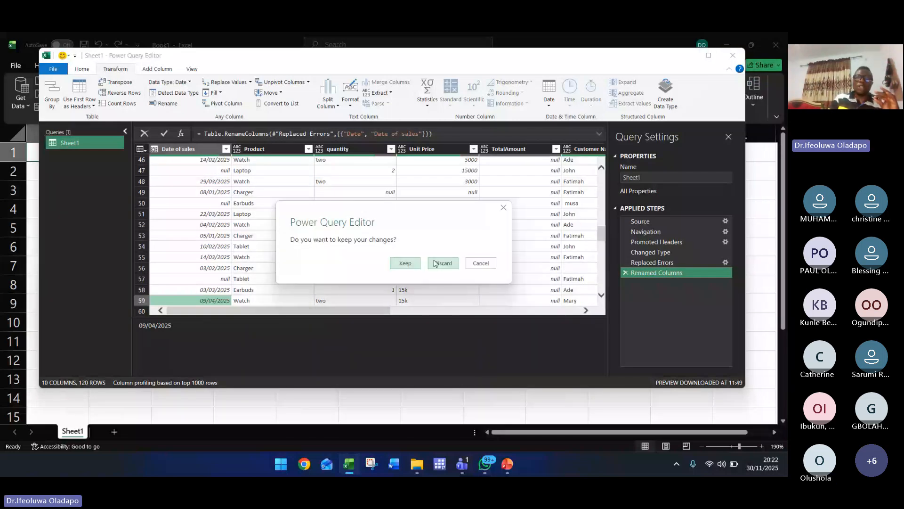
click(406, 265)
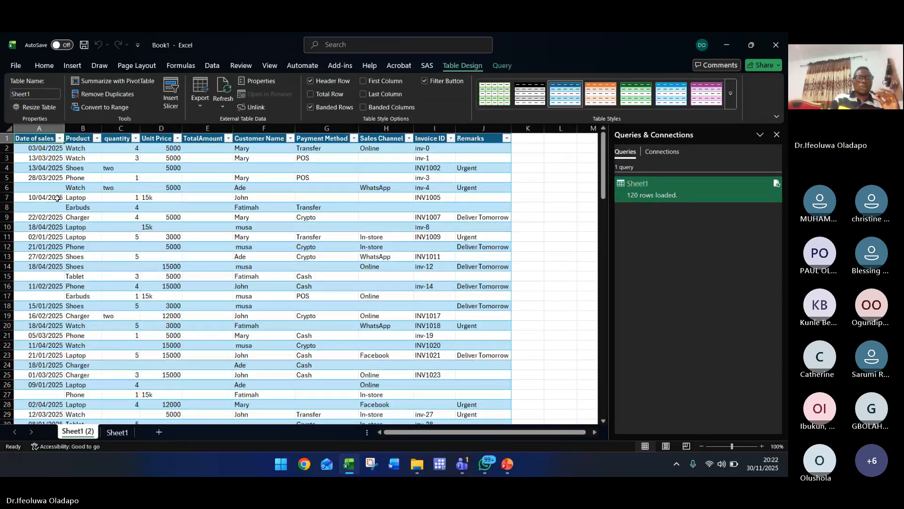
Examine the empty cells and dates down the Date of sales column of the loaded table, and return to its start
click(41, 187)
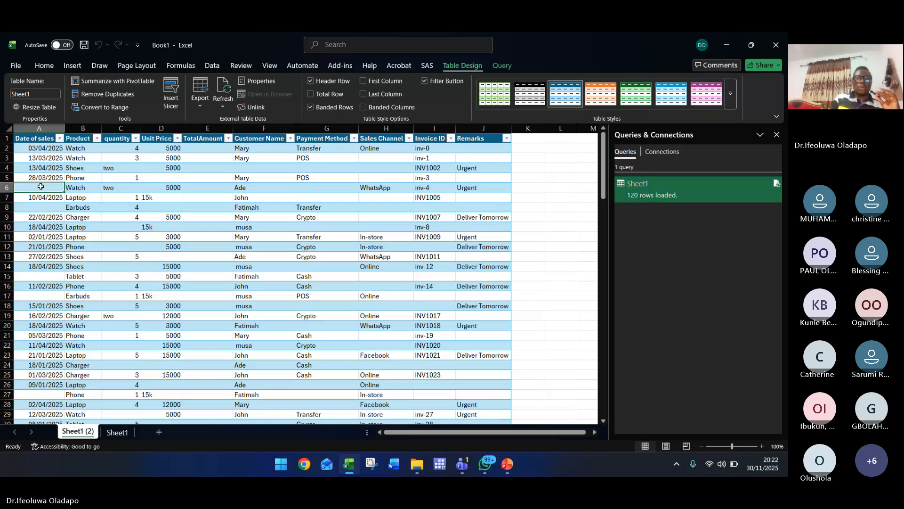
key(Down)
key(Down)
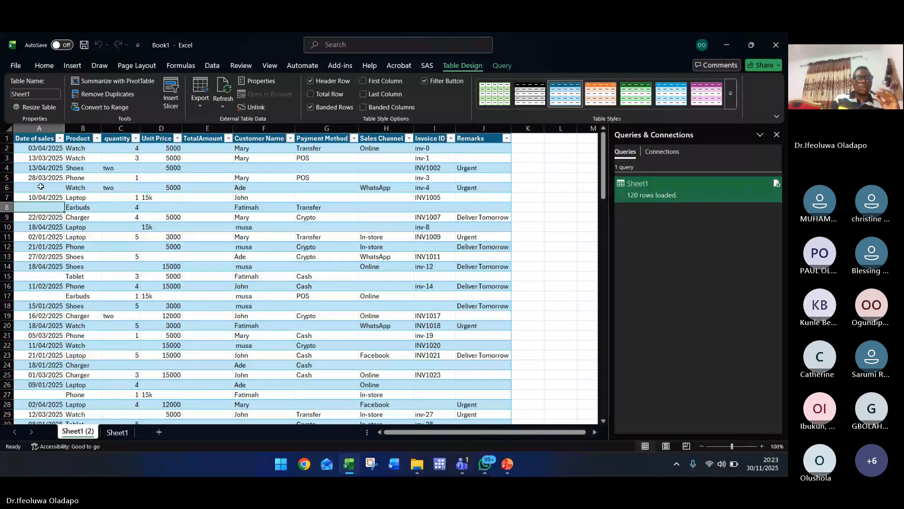
key(Down)
key(Down)
key(Down)
key(Down)
key(Down)
key(Down)
key(Down)
key(Down)
key(Down)
key(Down)
key(Down)
key(Down)
key(Down)
key(Down)
key(Down)
key(Down)
key(Down)
key(Down)
key(Down)
key(Down)
key(Down)
key(Down)
key(Down)
key(Down)
key(Down)
key(Down)
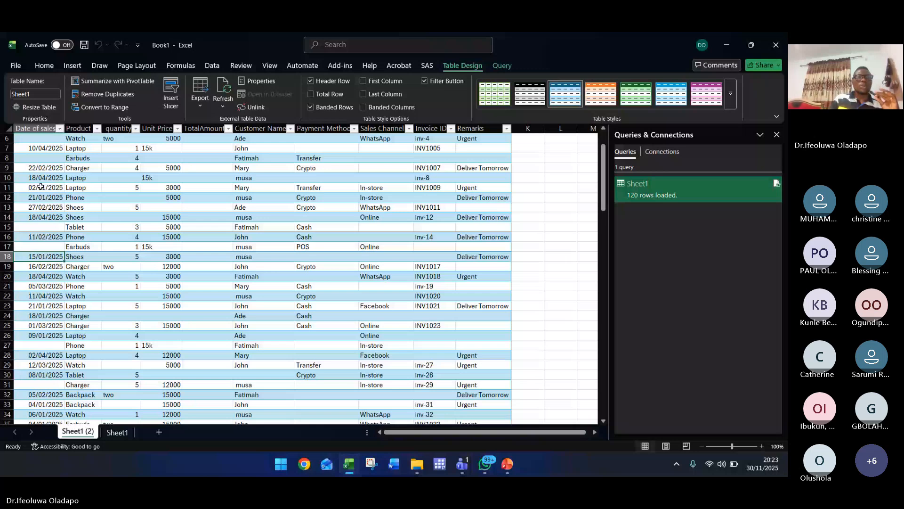
key(ctrl+Home)
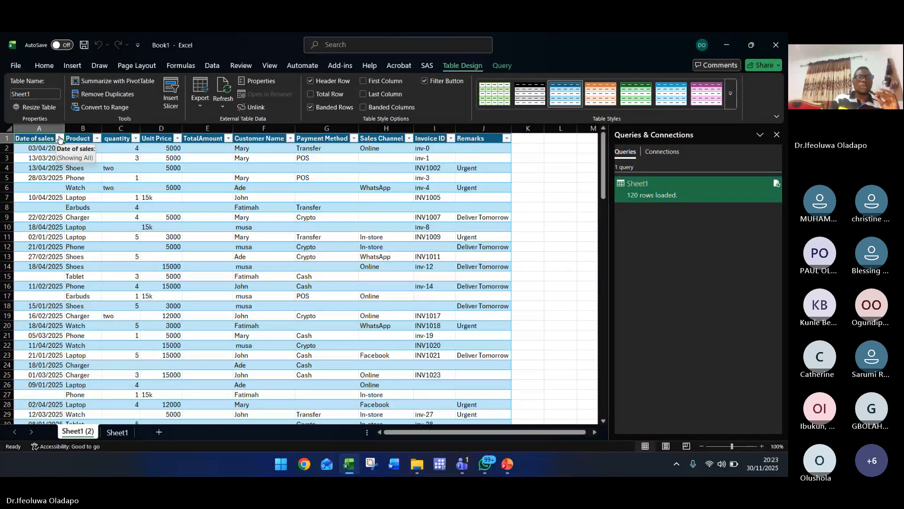
Check the filter choices of the Date of sales column, keeping all dates and blanks selected
click(60, 138)
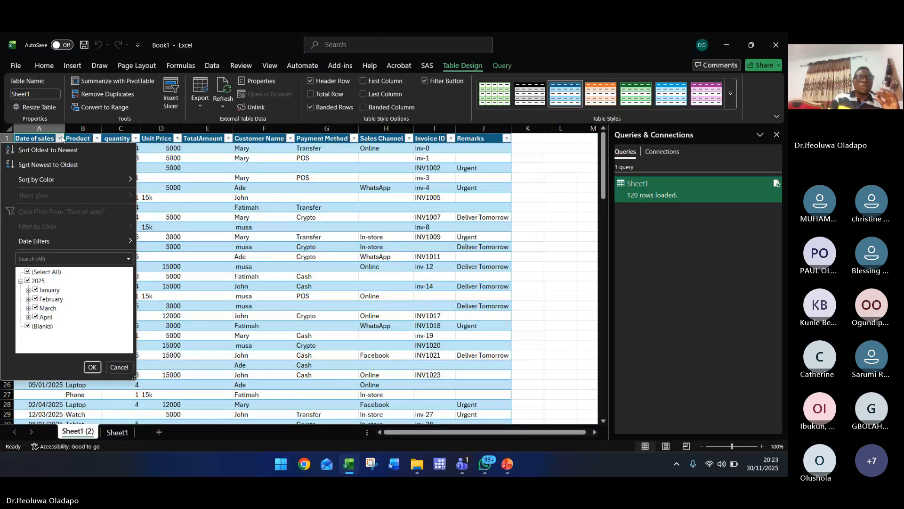
click(61, 138)
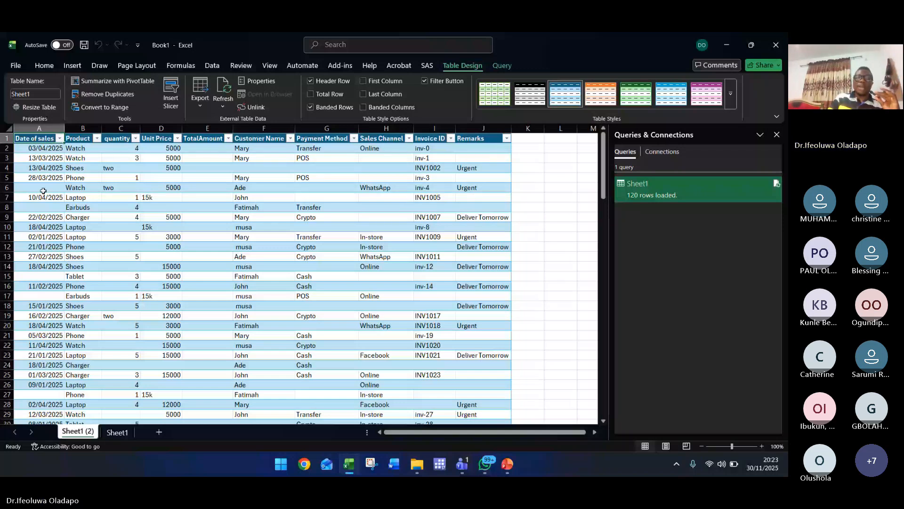
click(59, 139)
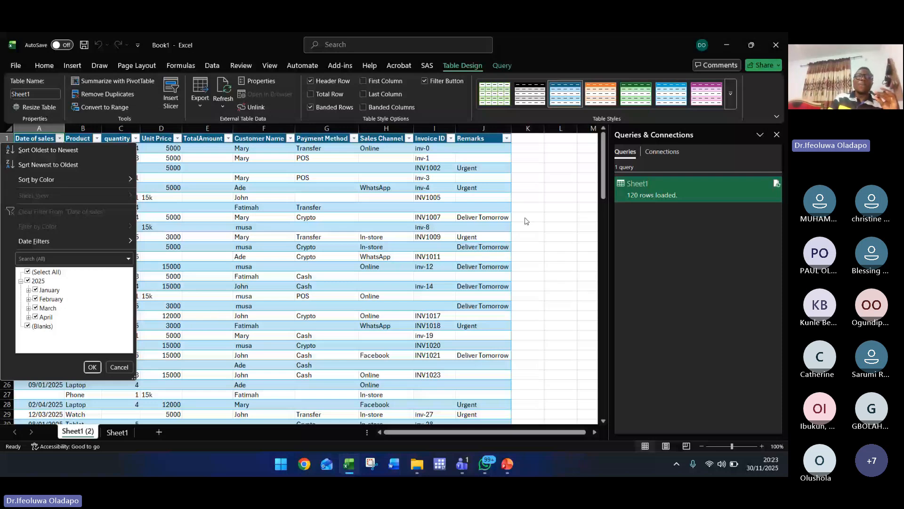
click(91, 368)
Reopen the Sheet1 query in the Power Query Editor
click(15, 65)
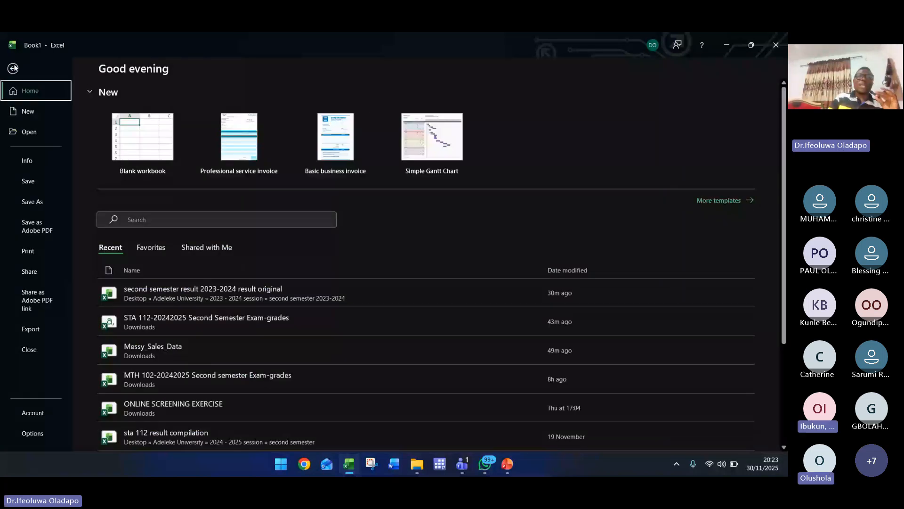
click(13, 69)
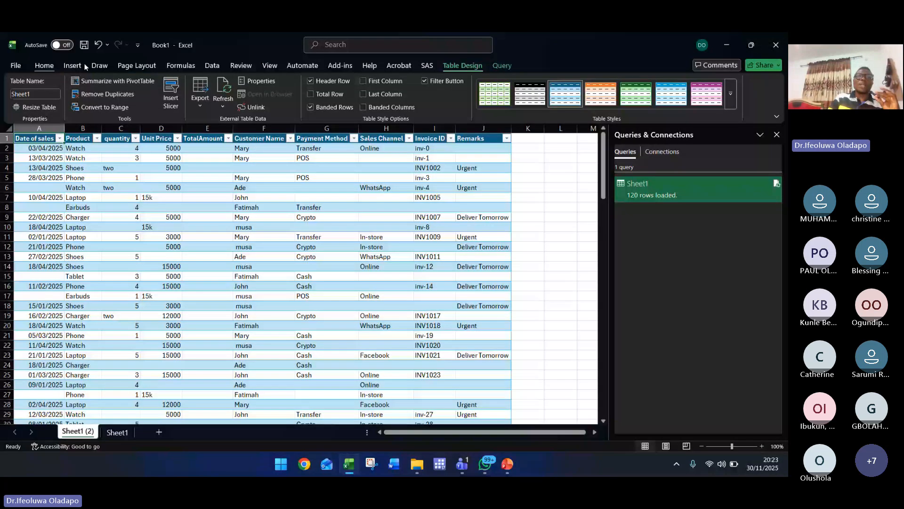
click(217, 67)
click(23, 101)
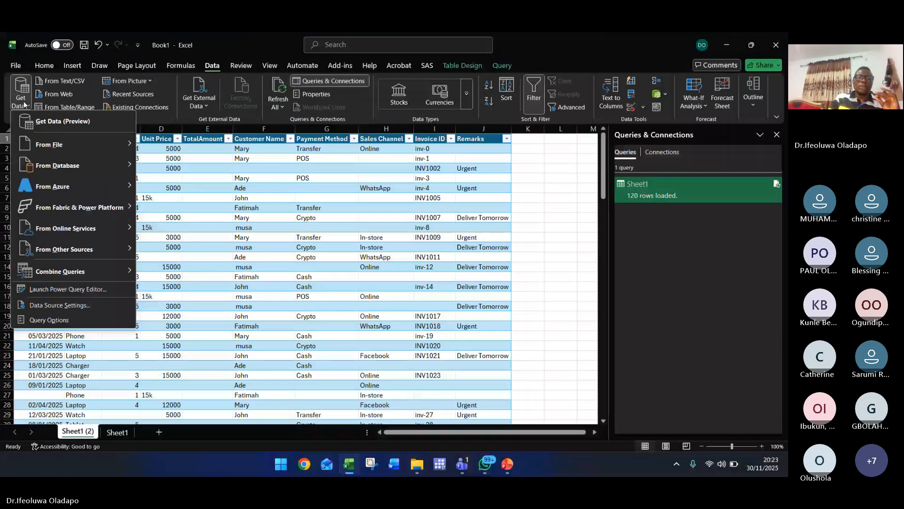
click(81, 288)
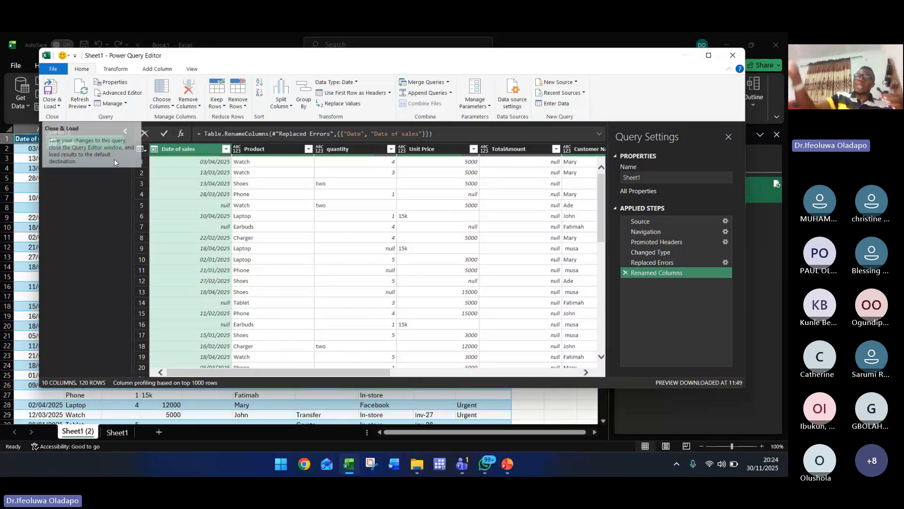
Inspect the Product column's distinct values and apply its filter with every product selected
click(304, 149)
click(309, 149)
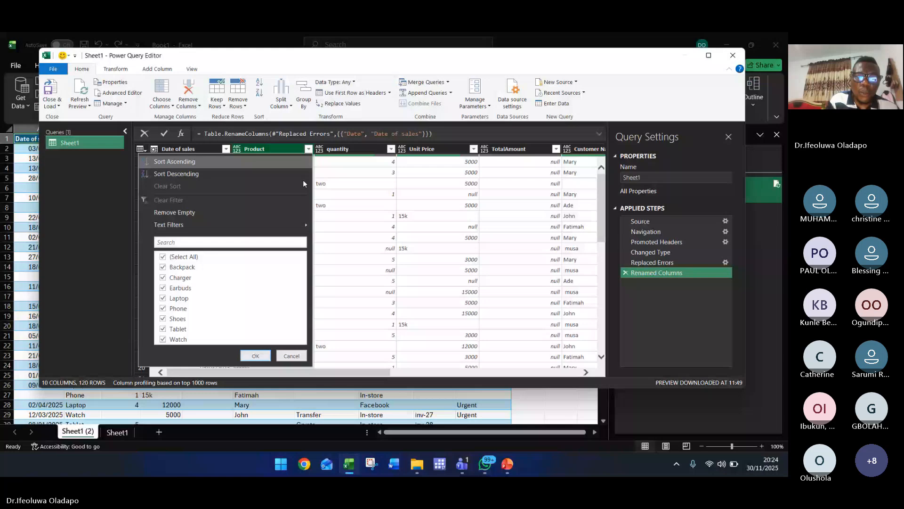
click(255, 357)
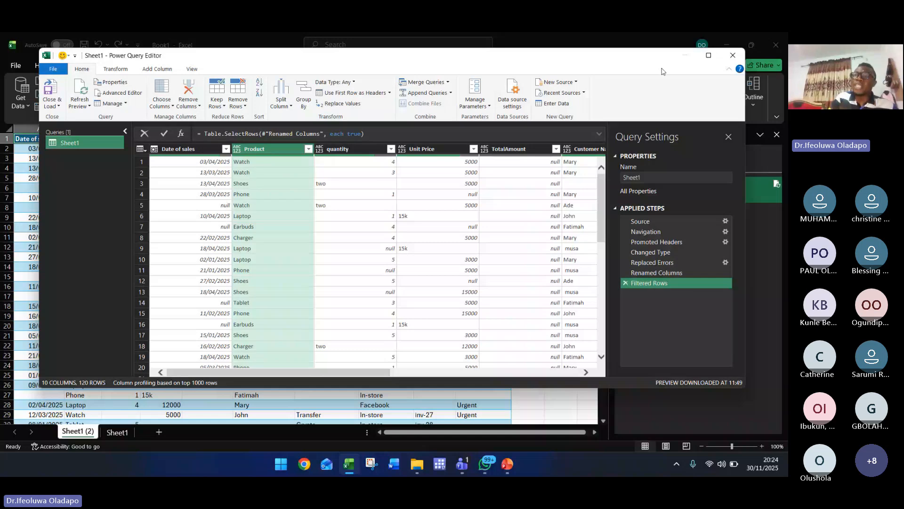
Close the Power Query Editor discarding the query changes, and close the Book1 workbook without saving it
click(732, 53)
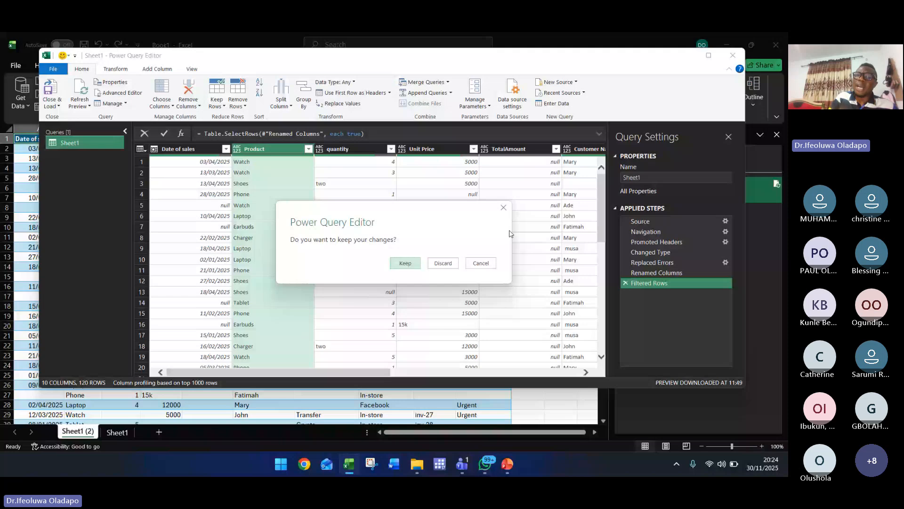
click(436, 267)
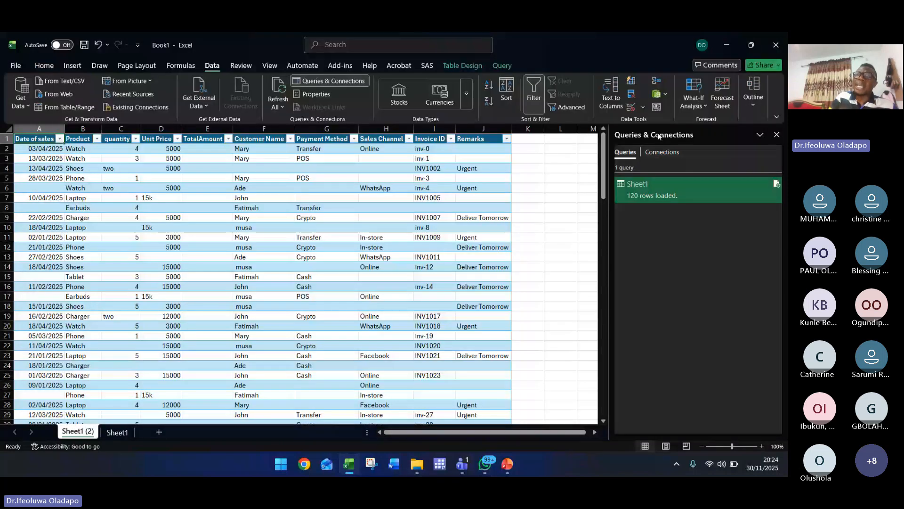
click(776, 45)
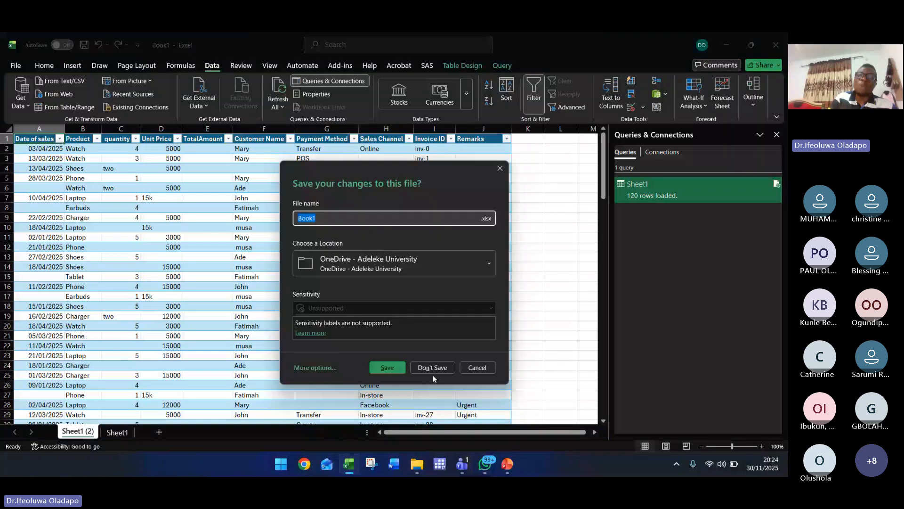
click(436, 370)
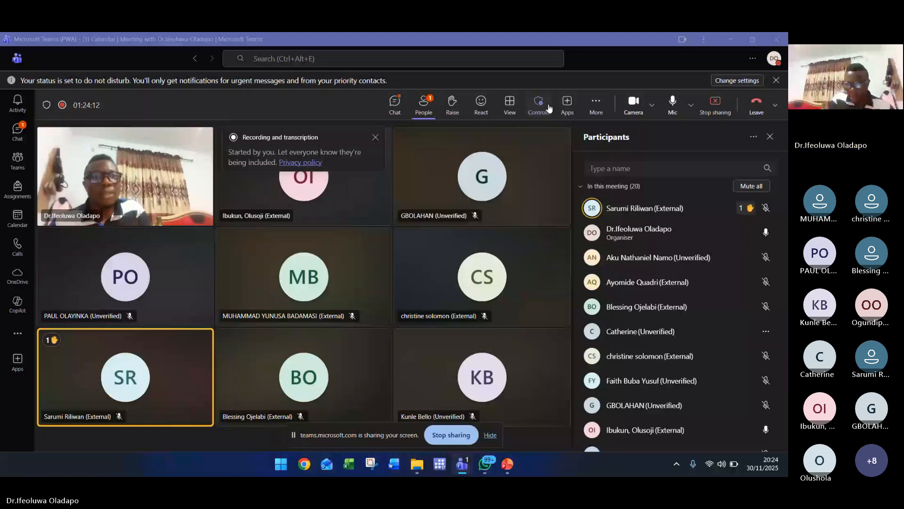
Check the meeting chat in Teams and switch to Excel to create a new blank workbook
click(395, 104)
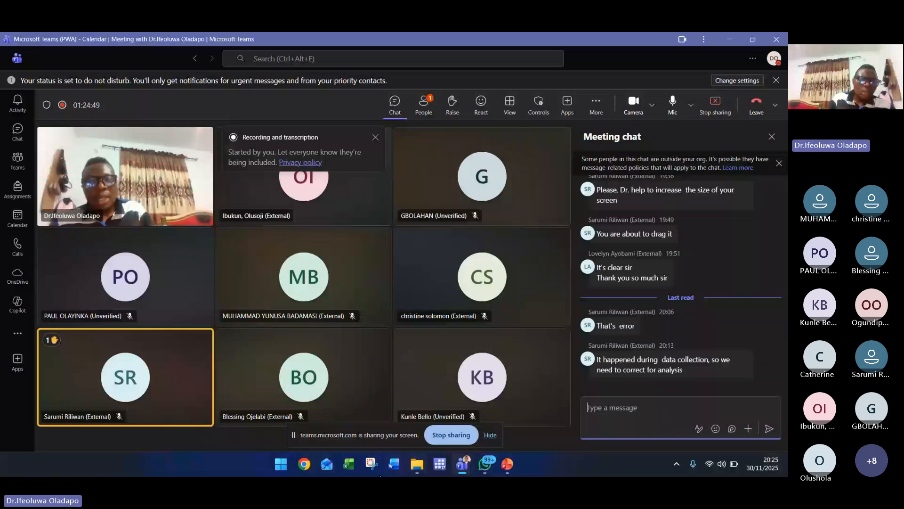
click(346, 466)
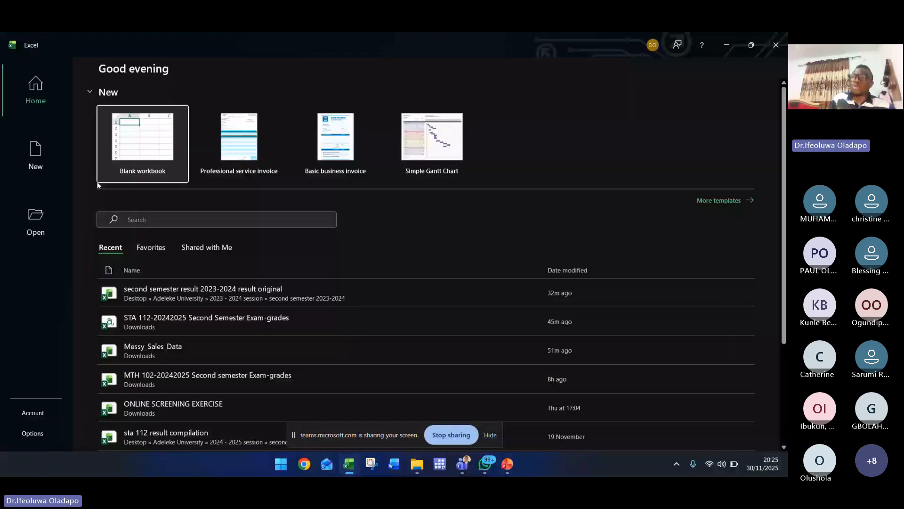
click(152, 144)
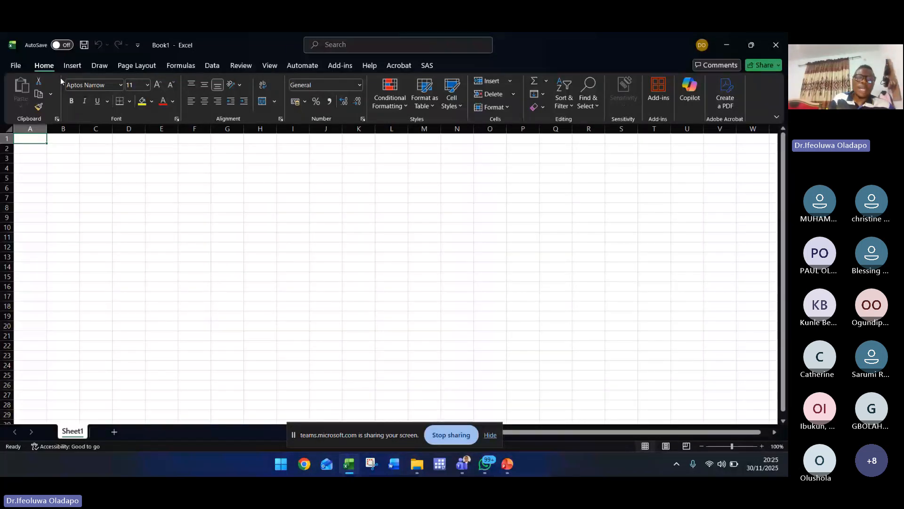
Import the bootcamp's Week 1 Attendance report 11-15-25 text/CSV file from Downloads and open it for transformation in Power Query
click(210, 67)
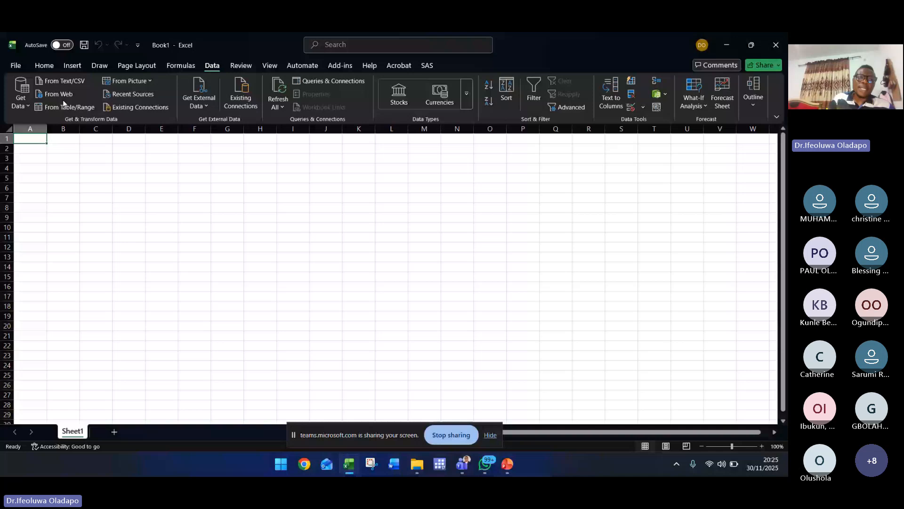
click(21, 99)
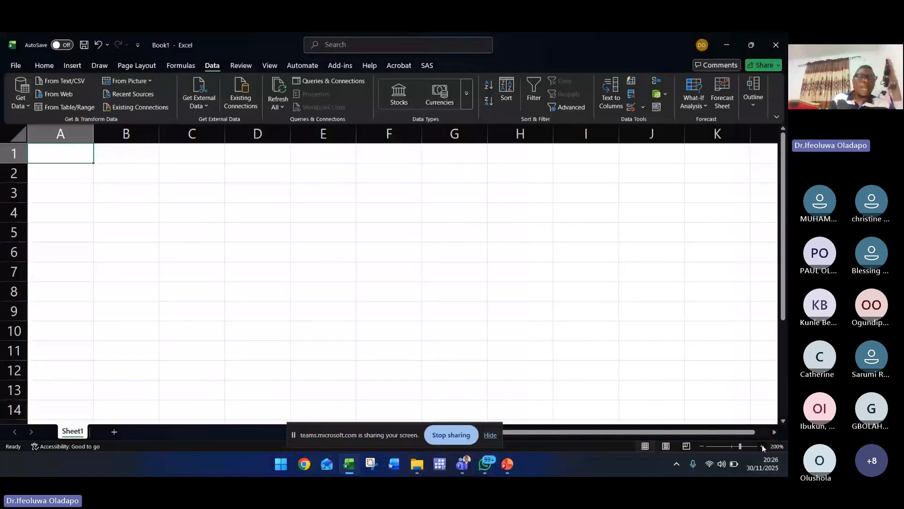
click(21, 94)
mouse_move(70, 149)
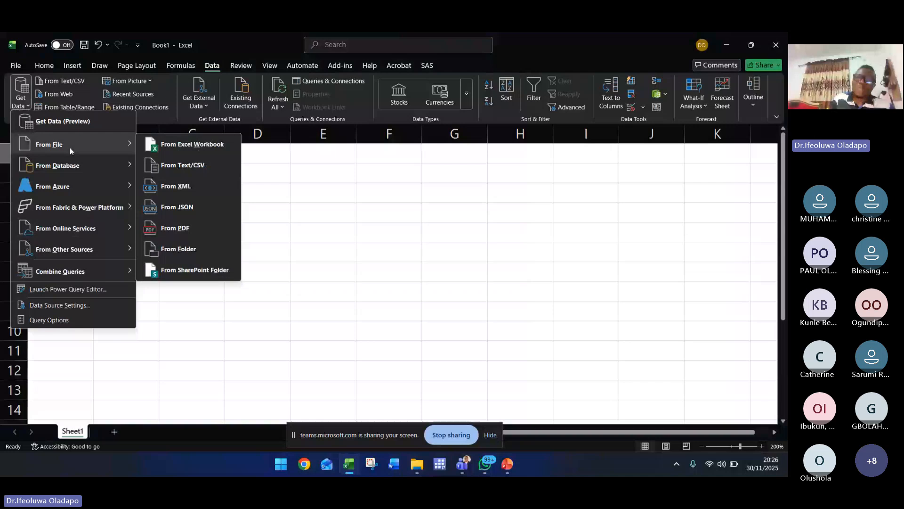
click(226, 168)
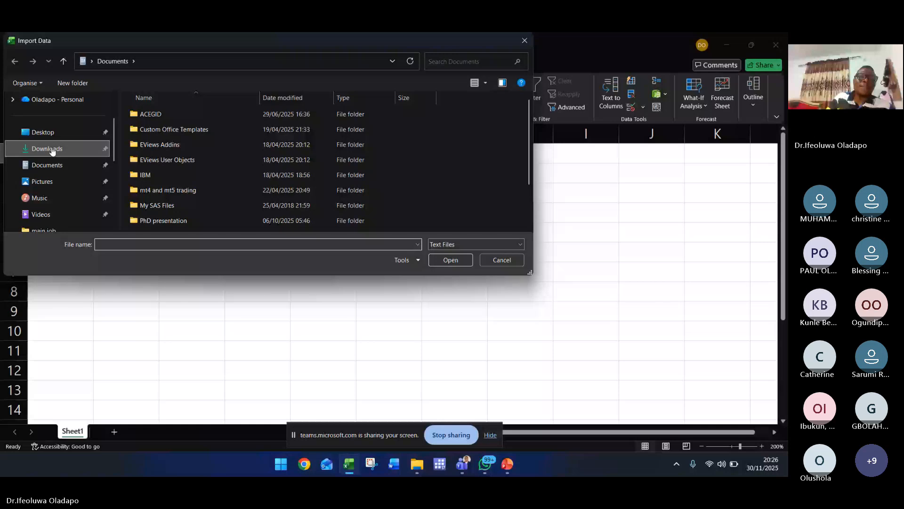
click(53, 150)
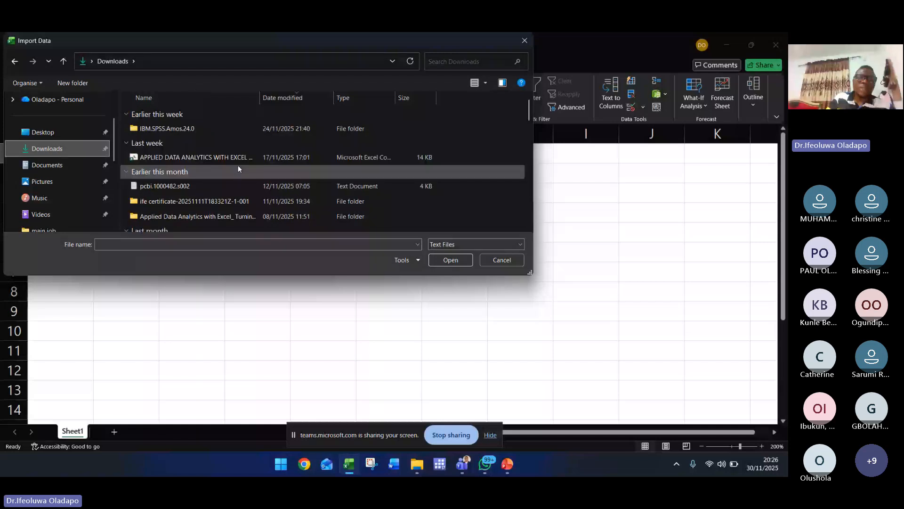
click(196, 153)
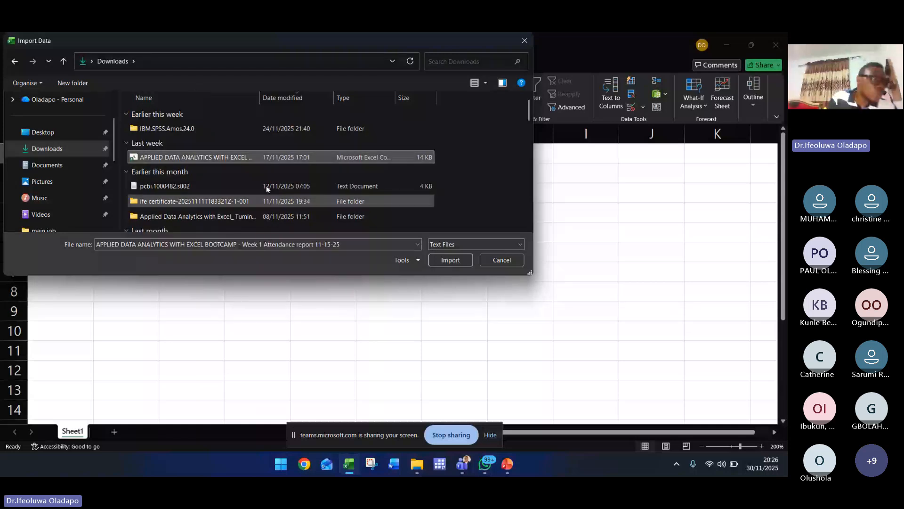
click(449, 261)
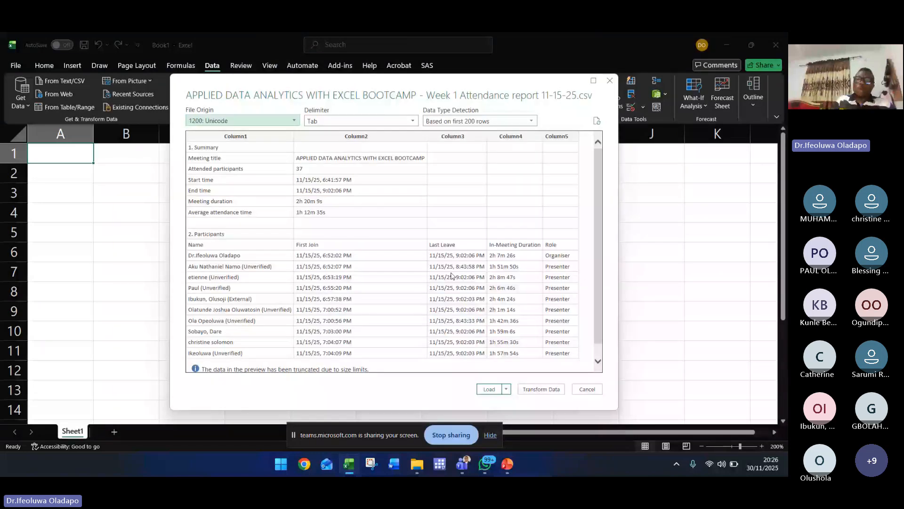
click(534, 389)
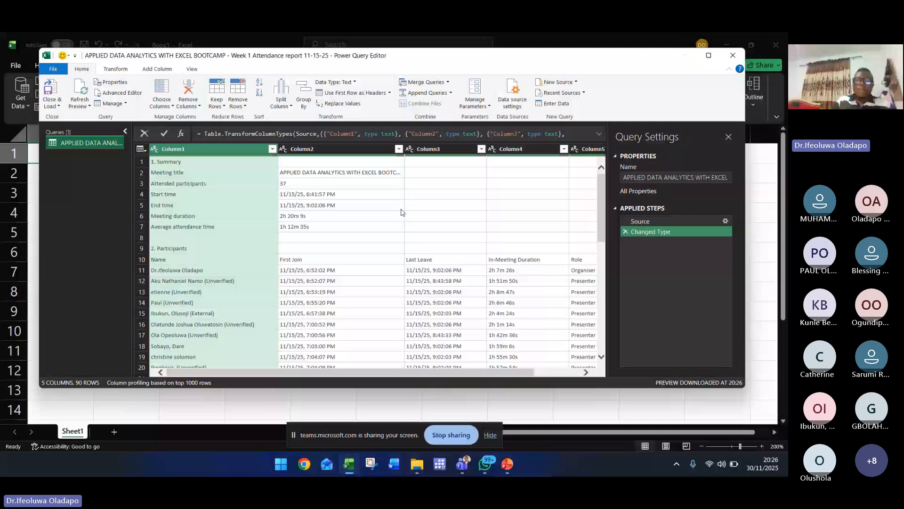
Look through the attendance report's rows in the query preview and close the editor, discarding the import
scroll(401, 212, down, 4)
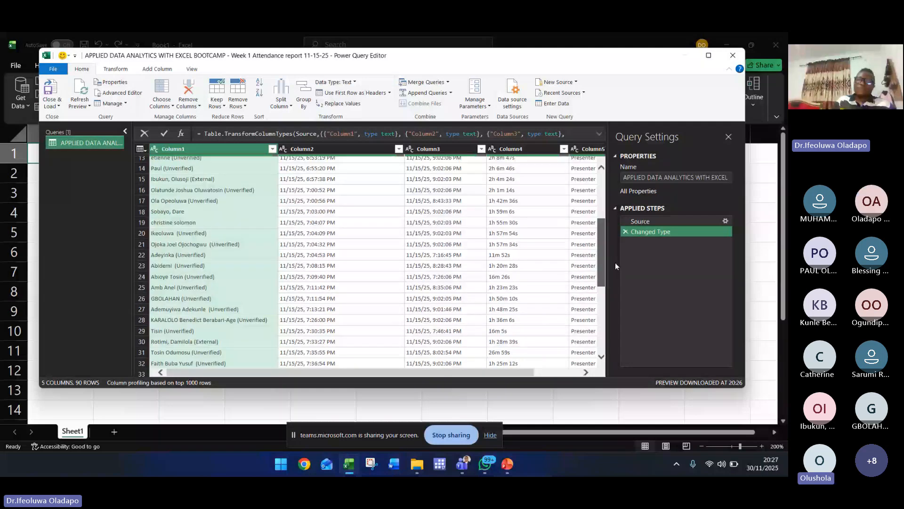
drag(615, 262, 605, 170)
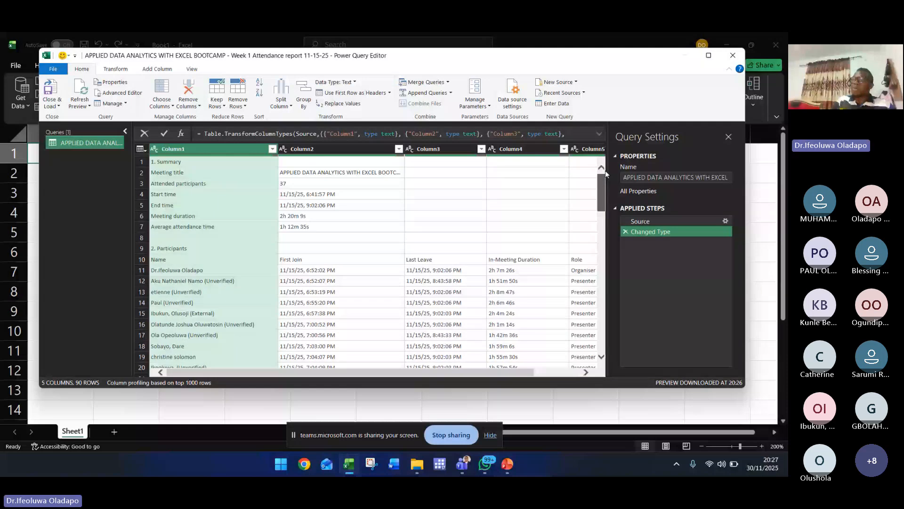
drag(606, 171, 598, 234)
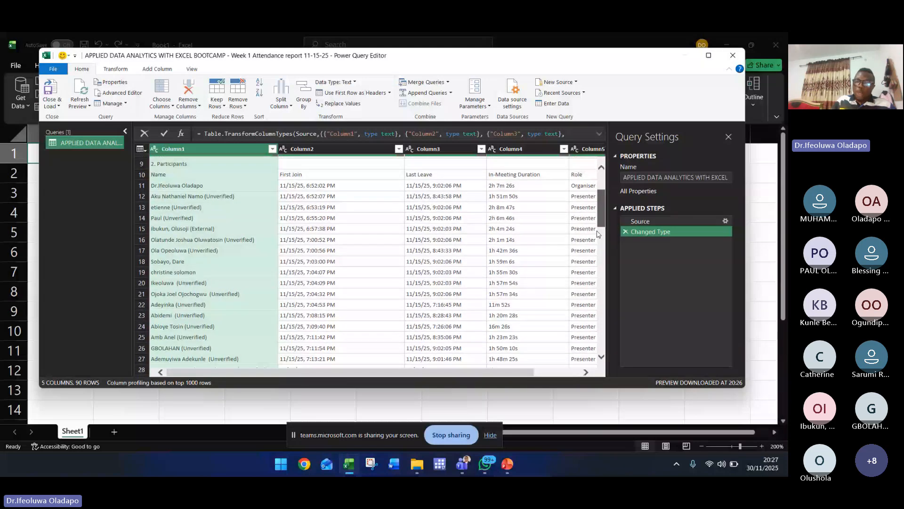
click(733, 56)
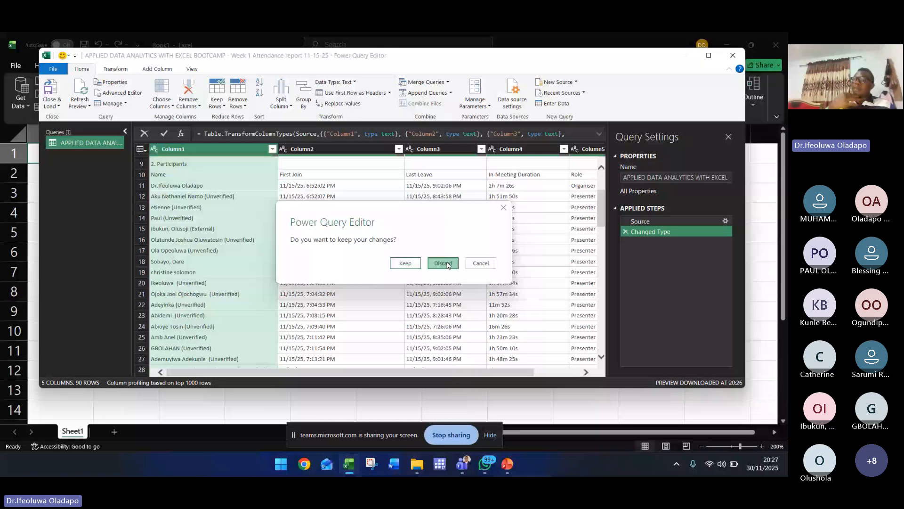
click(445, 264)
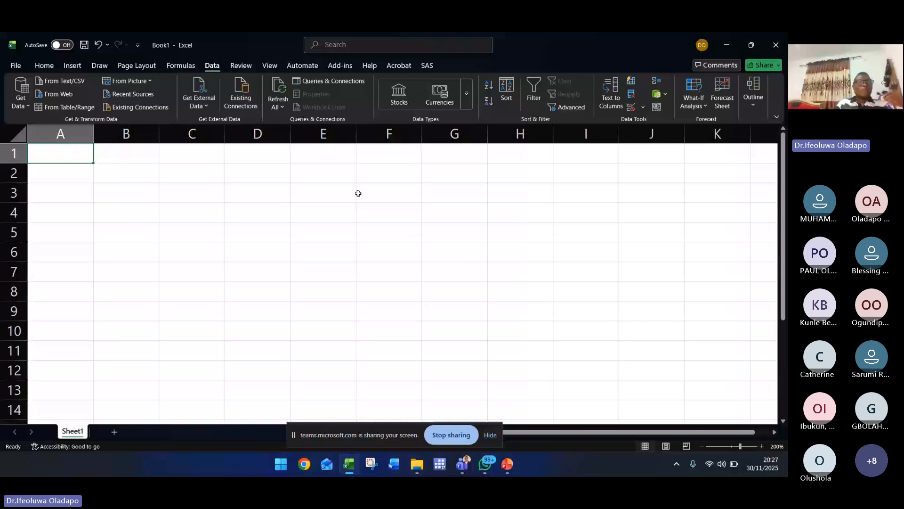
Get data from the analysis folder inside Traaining slides and choose to combine and transform its files
click(17, 91)
mouse_move(118, 148)
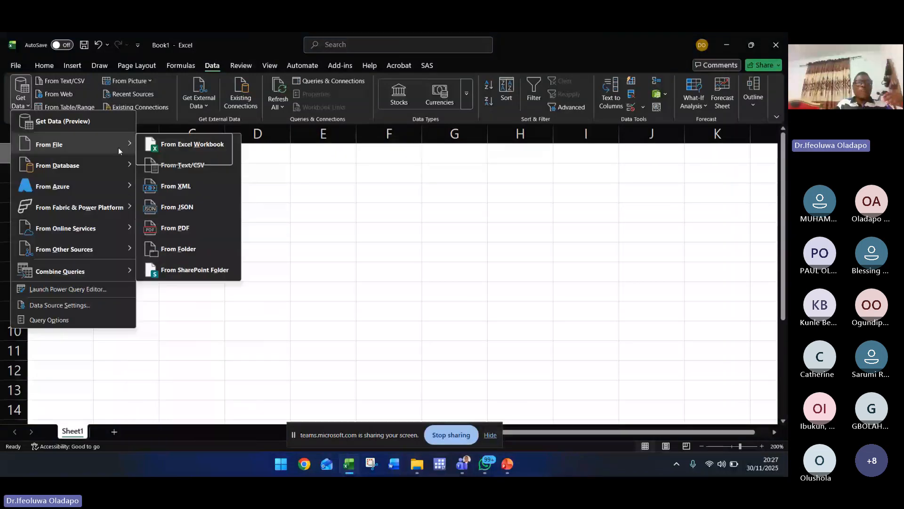
click(215, 252)
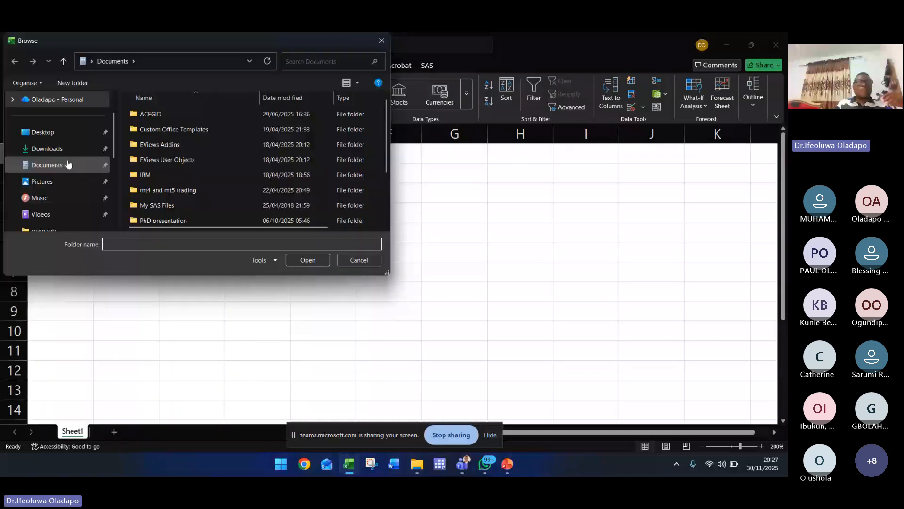
click(114, 228)
click(57, 183)
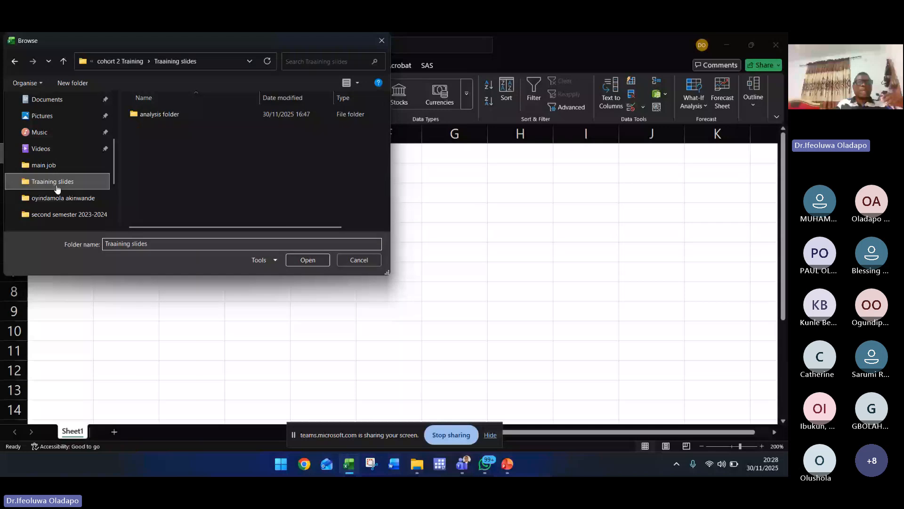
click(197, 117)
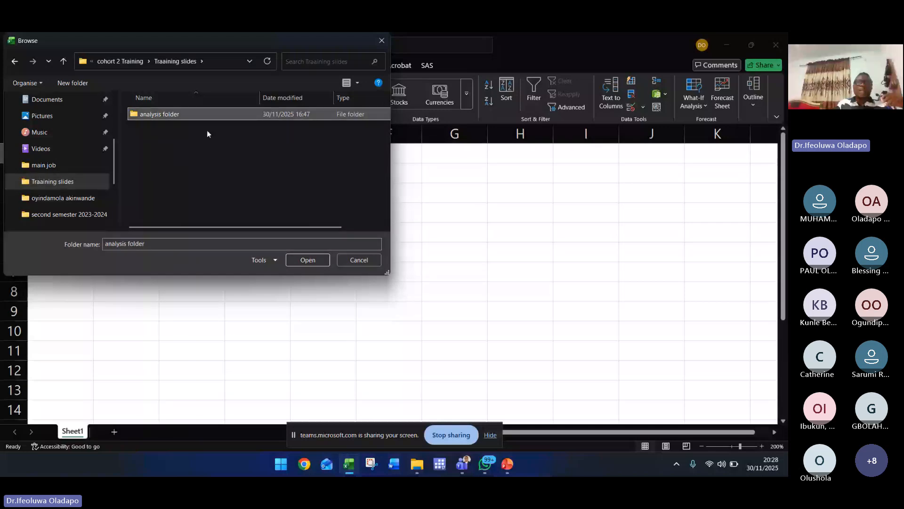
click(304, 261)
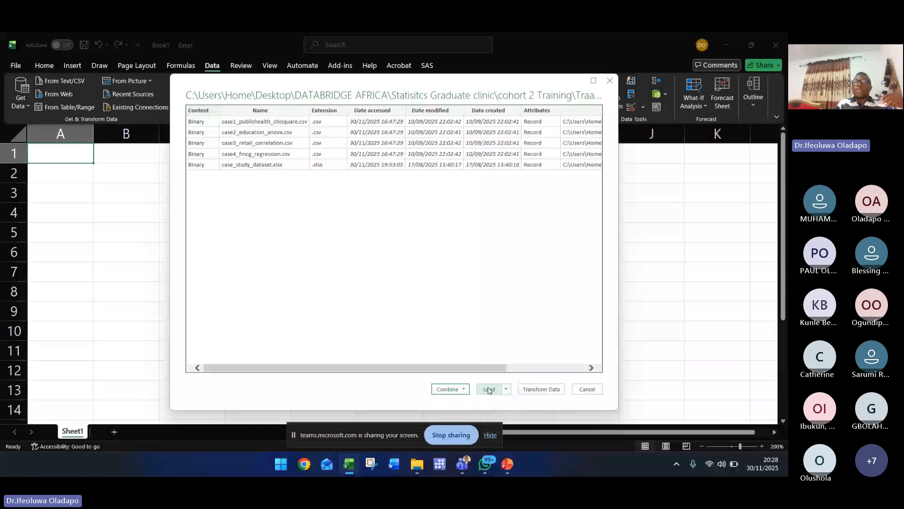
click(463, 389)
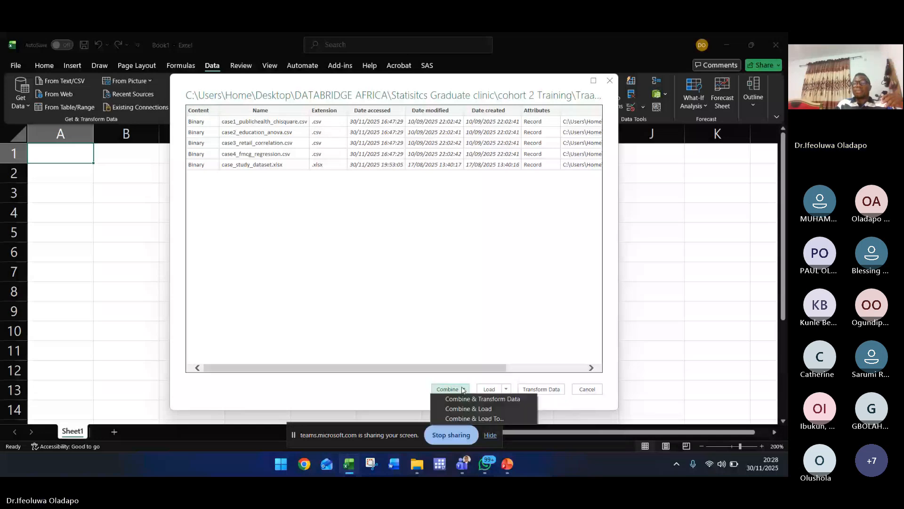
click(504, 399)
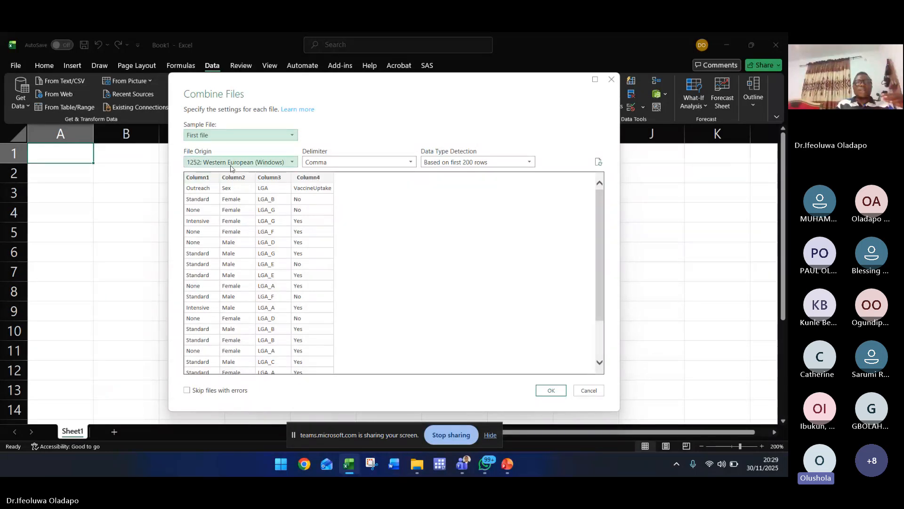
Review the available sample files for the combination, previewing case3_retail_correlation.csv and case4_fmcg_regression.csv
click(293, 136)
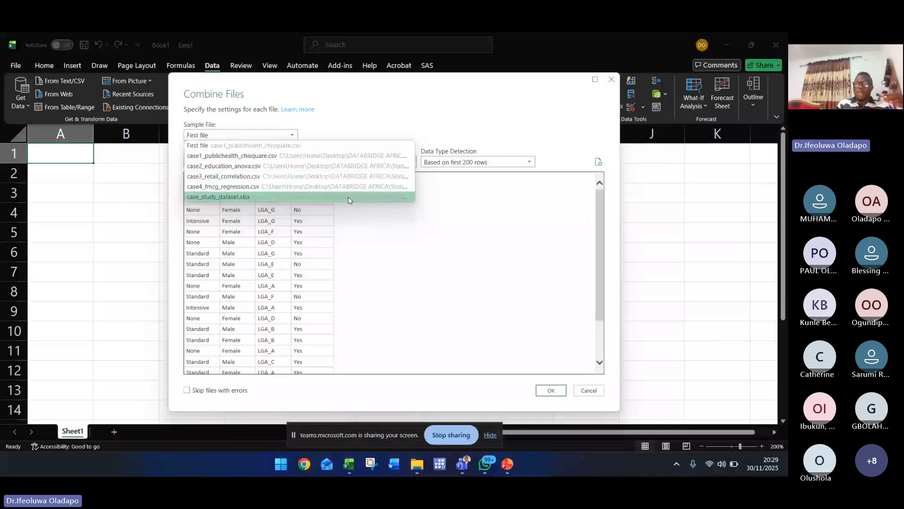
click(411, 242)
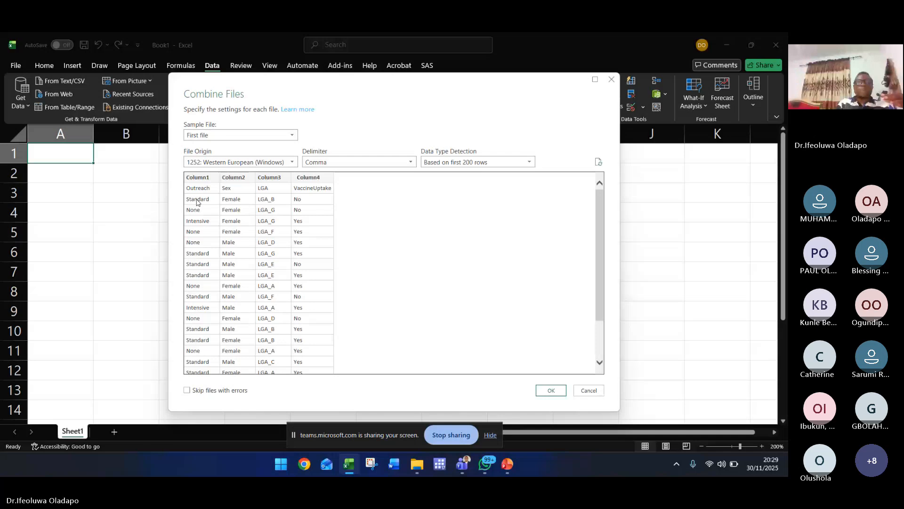
click(293, 136)
click(229, 176)
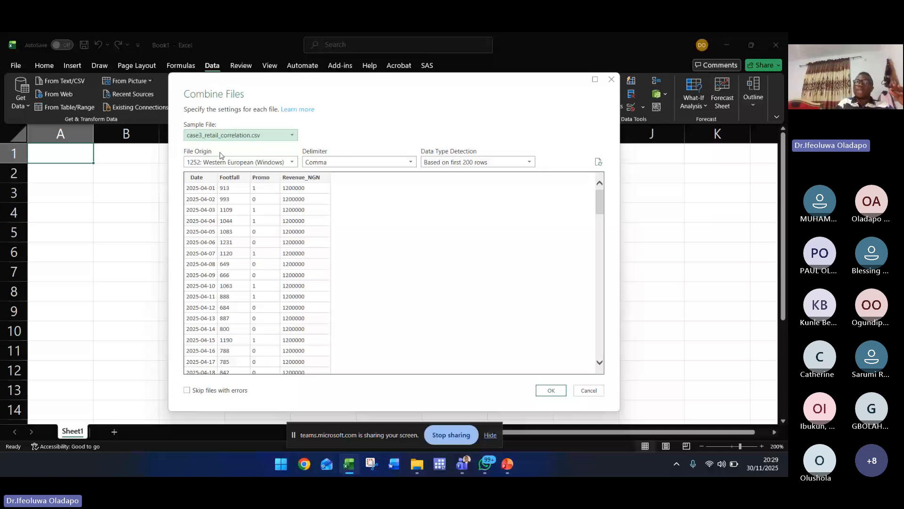
click(292, 135)
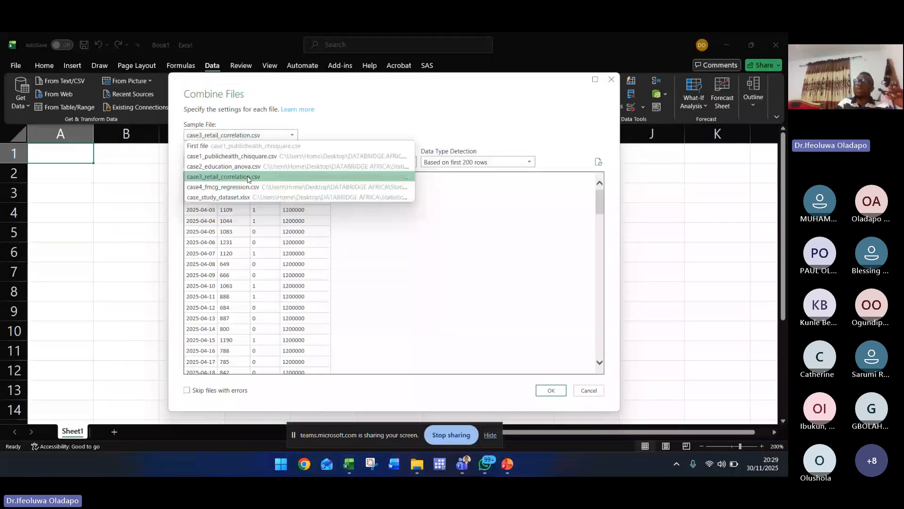
click(241, 186)
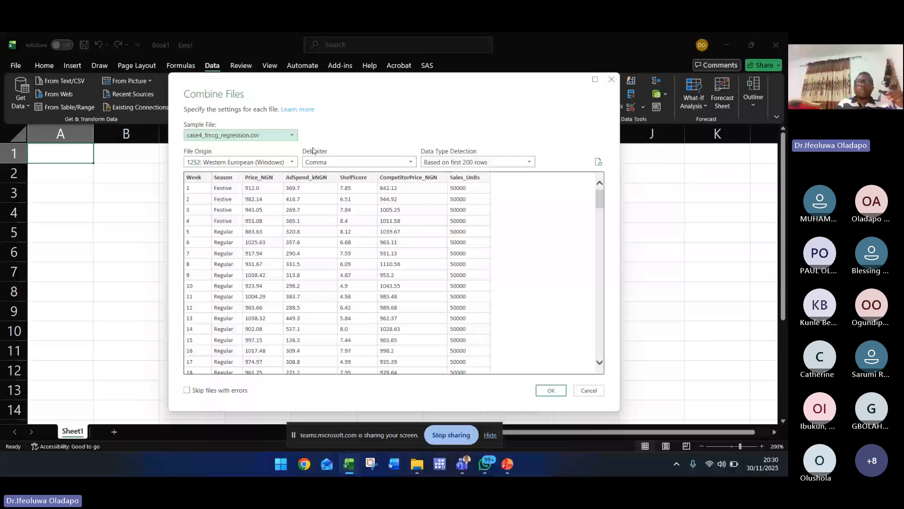
Set case1_publichealth_chisquare.csv as the sample file and combine the folder's files into a query
scroll(316, 263, up, 3)
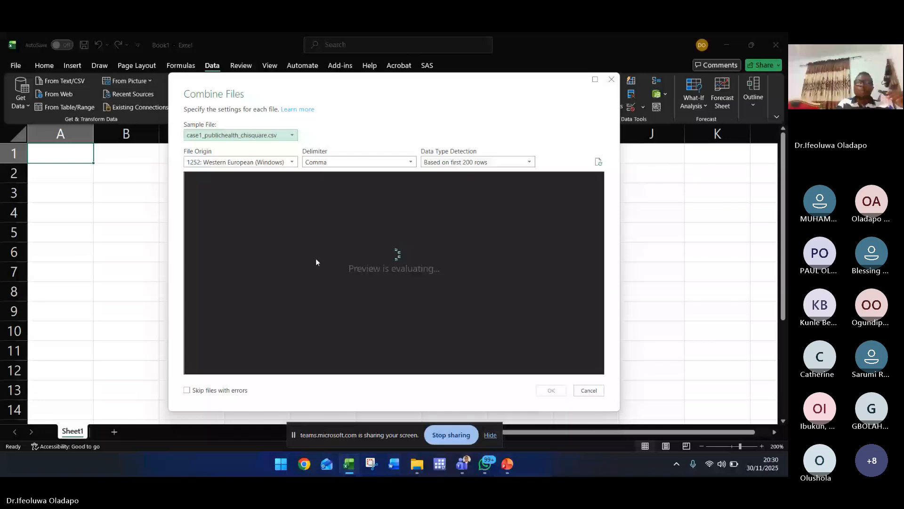
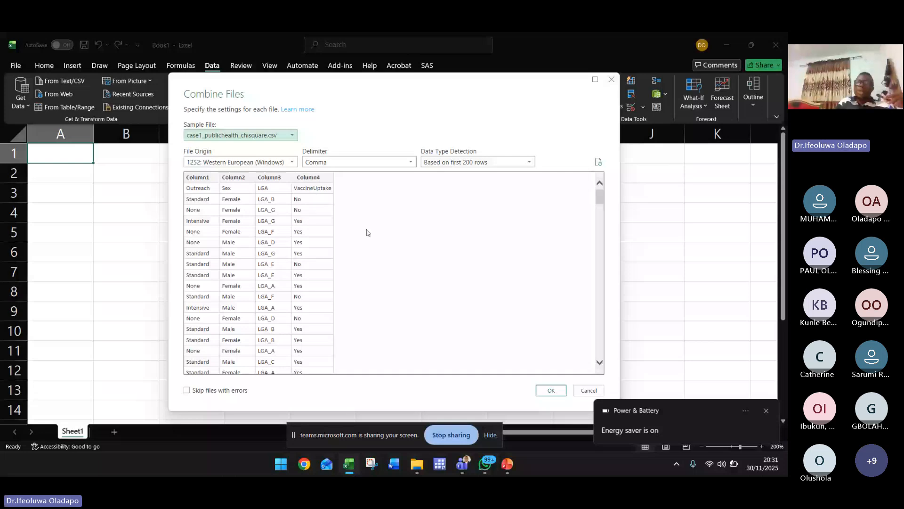
click(552, 391)
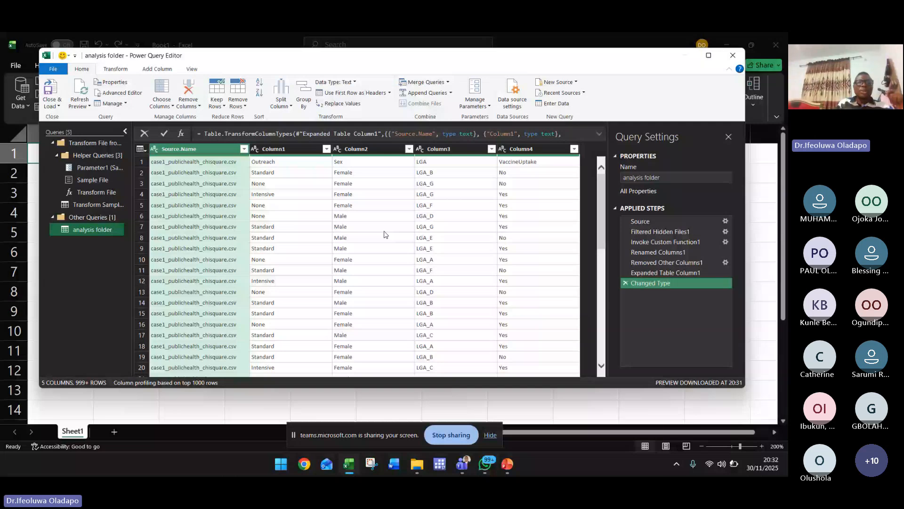
Promote the first row to headers in the combined analysis folder query, and close the editor, discarding the changes
click(144, 149)
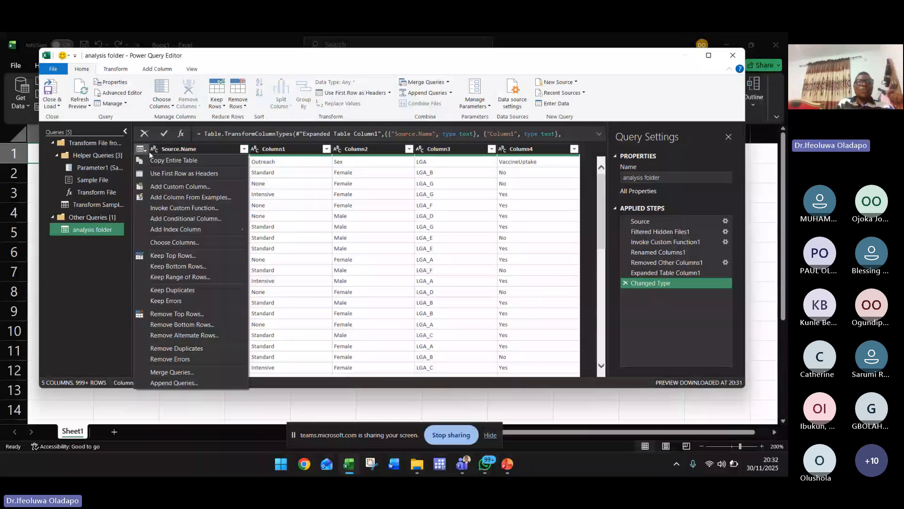
click(204, 173)
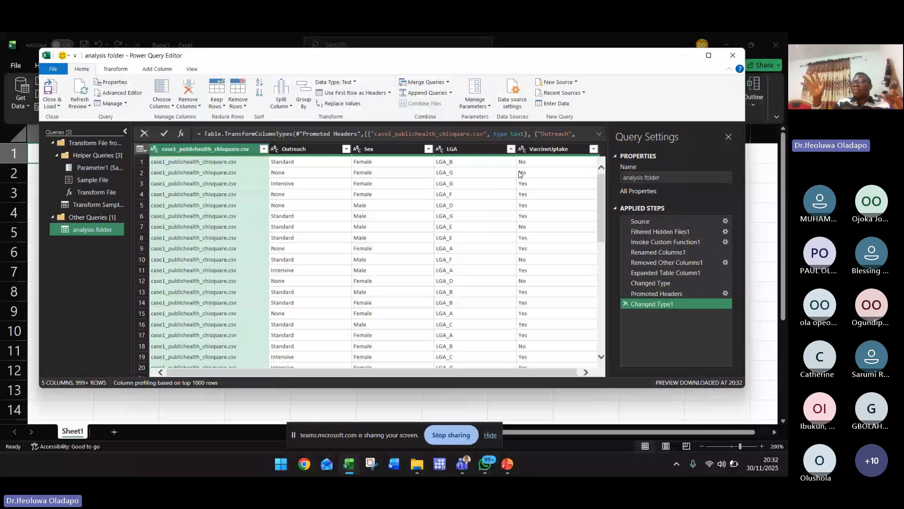
click(733, 55)
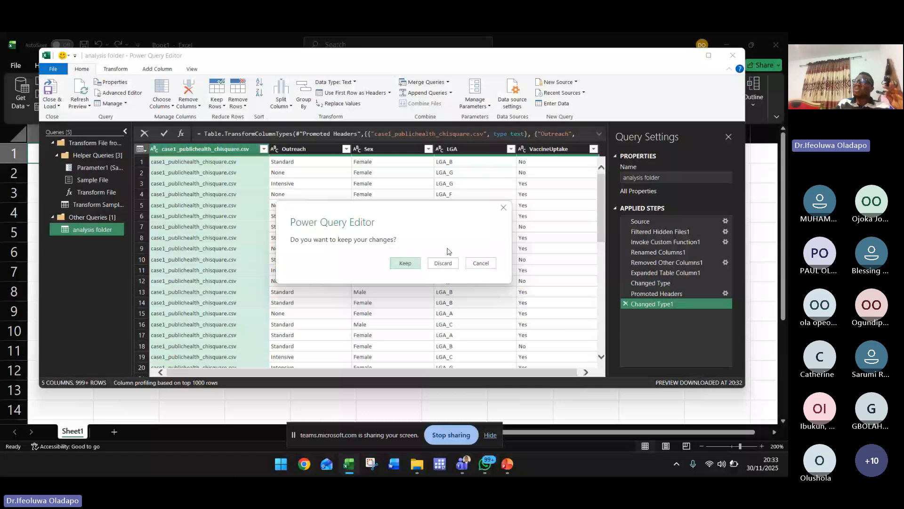
click(446, 264)
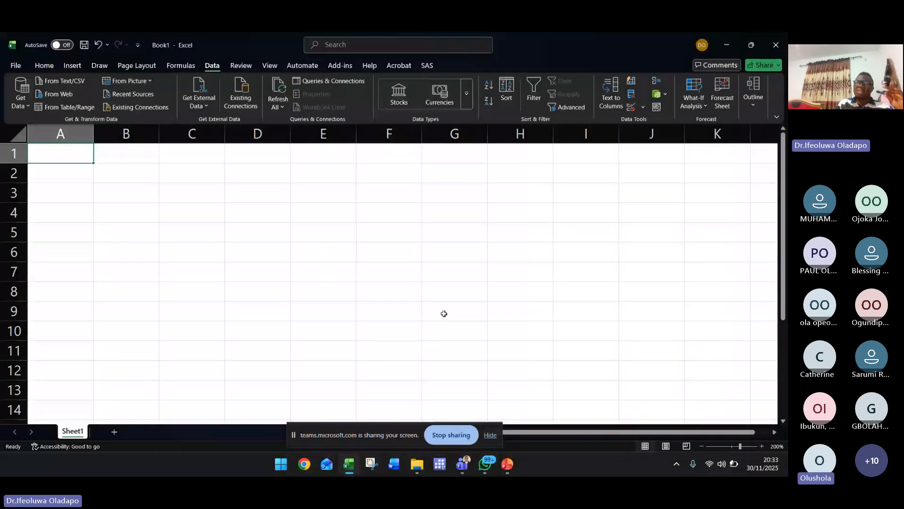
Switch to the PowerPoint training deck and copy the Wikipedia URL from slide 48, Connecting Excel to Web Data
click(357, 466)
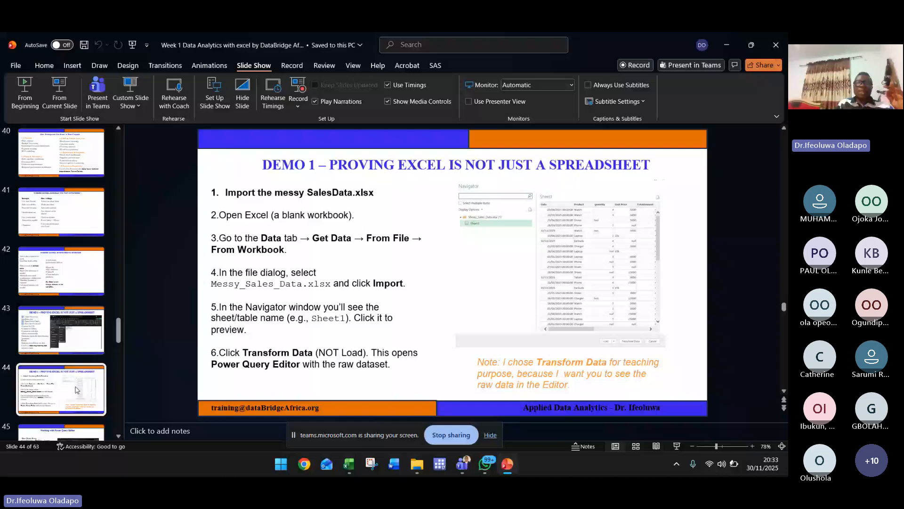
key(Down)
key(Down)
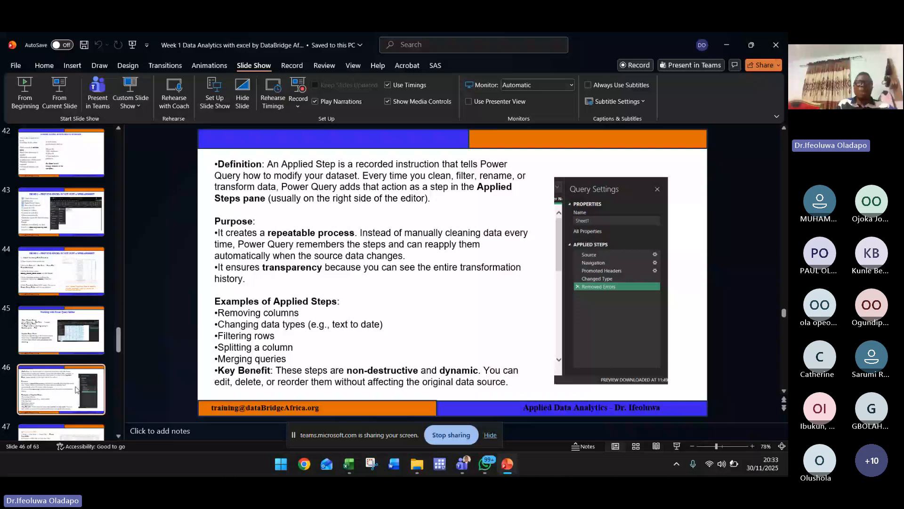
key(Down)
key(Down)
click(421, 188)
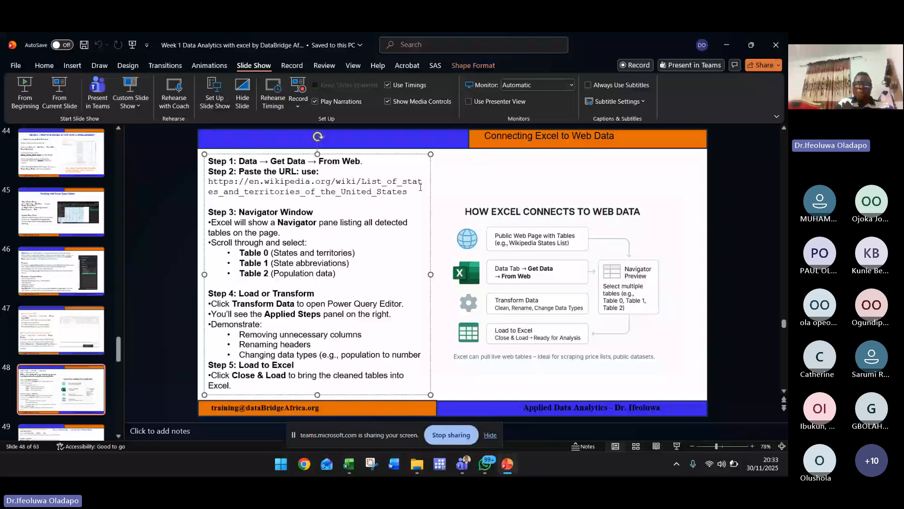
triple_click(421, 188)
key(ctrl+c)
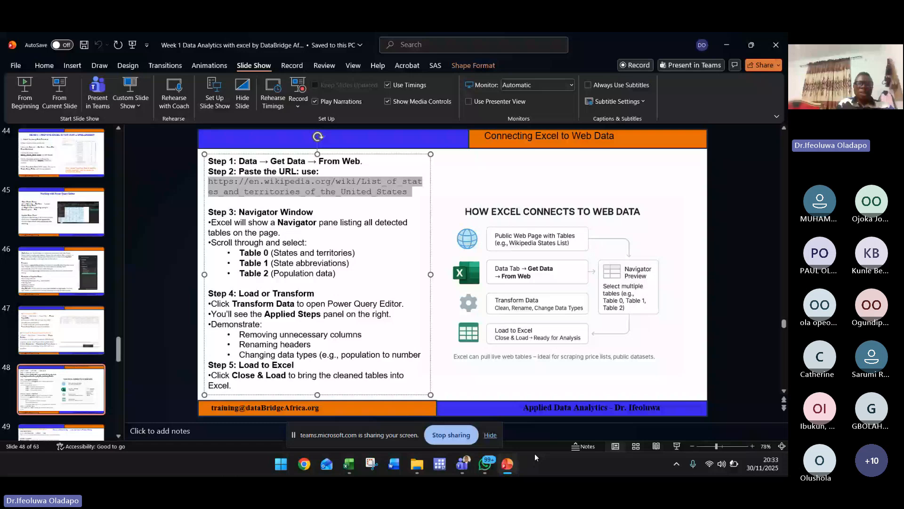
Switch to WhatsApp and look through the chat list for the group that should receive the link
click(485, 464)
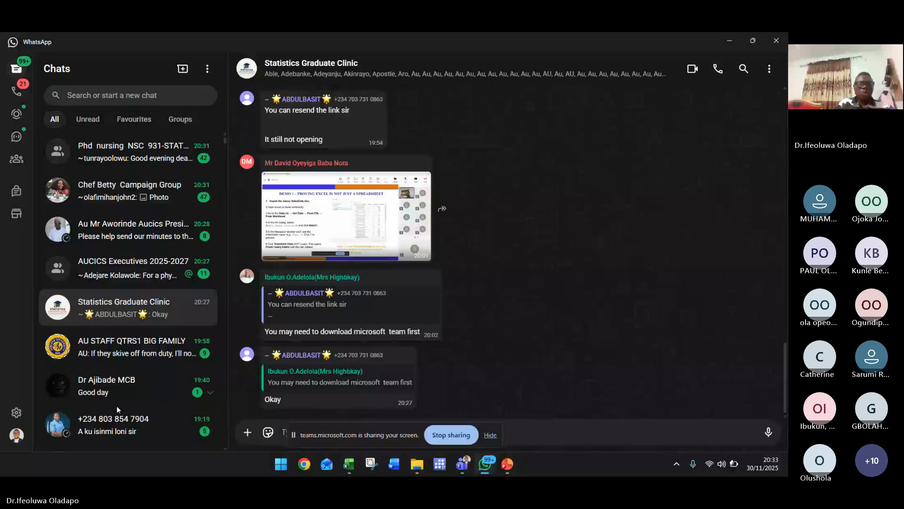
click(226, 449)
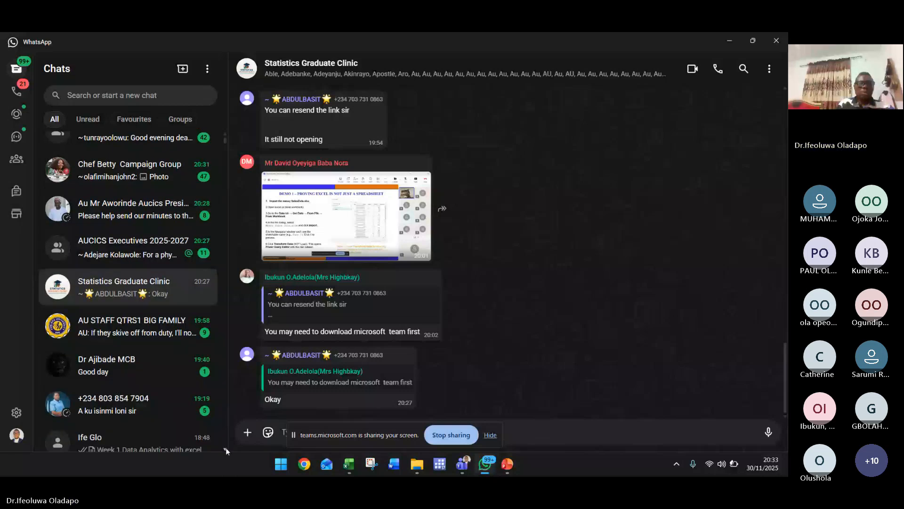
click(225, 448)
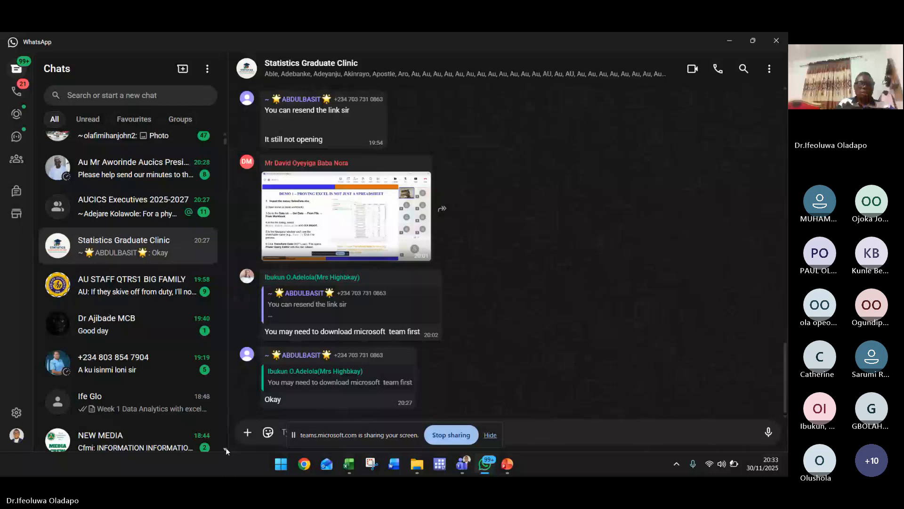
scroll(225, 448, down, 4)
click(225, 449)
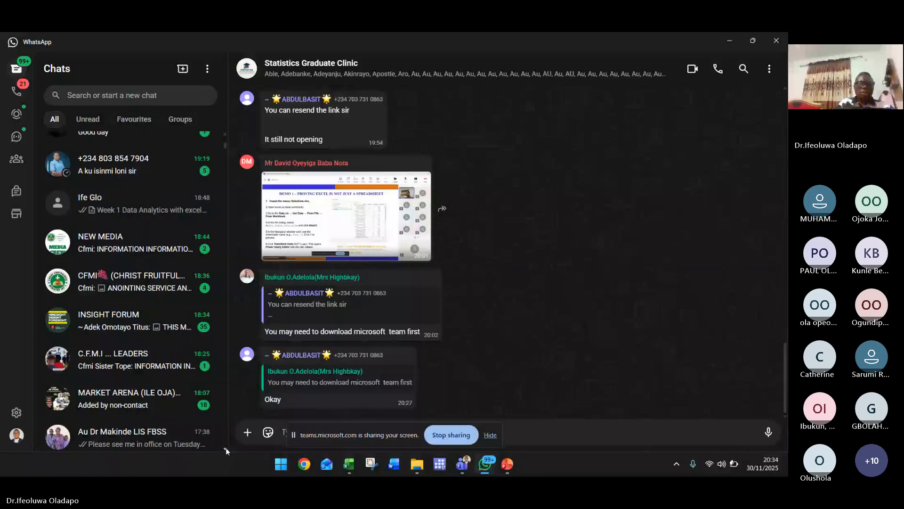
scroll(225, 448, down, 2)
scroll(226, 448, down, 2)
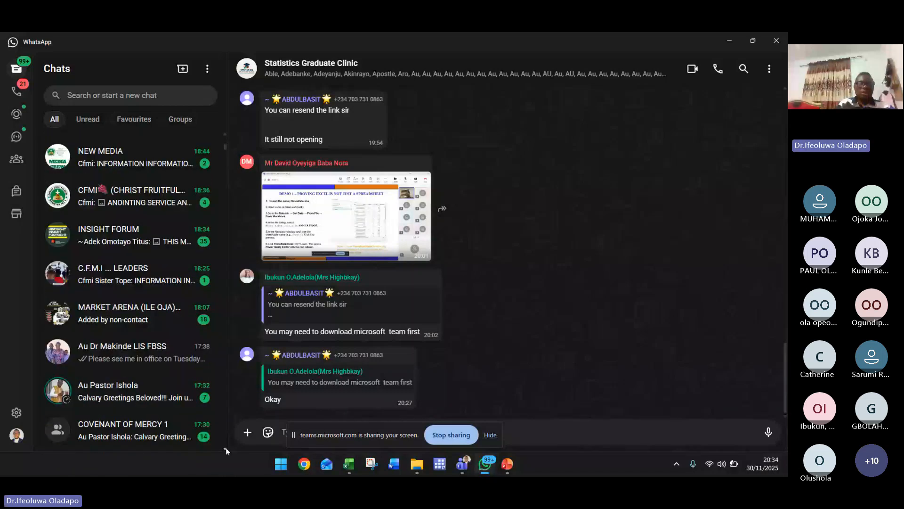
scroll(225, 447, down, 3)
scroll(225, 447, down, 2)
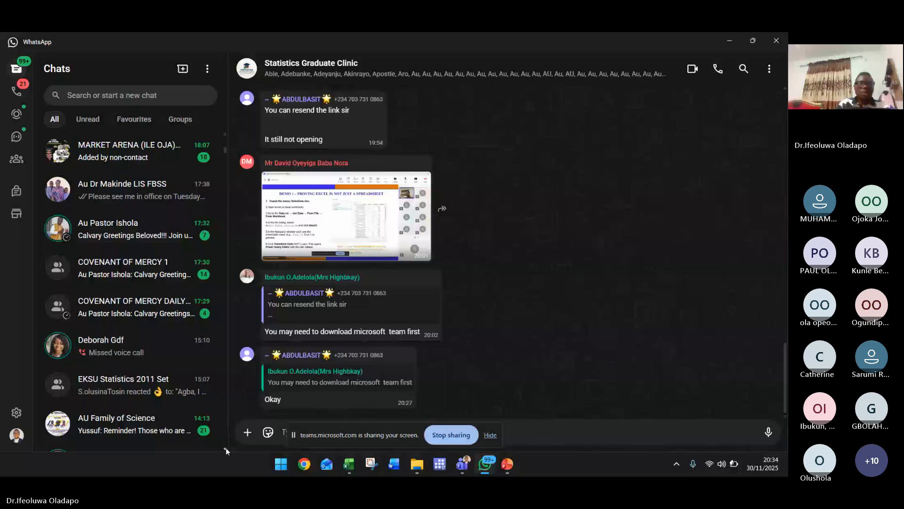
scroll(225, 447, down, 1)
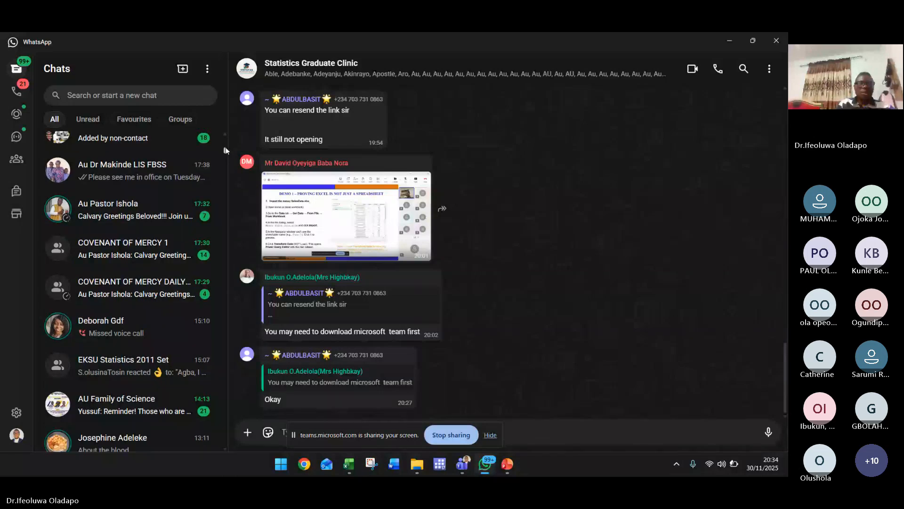
drag(225, 151, 225, 138)
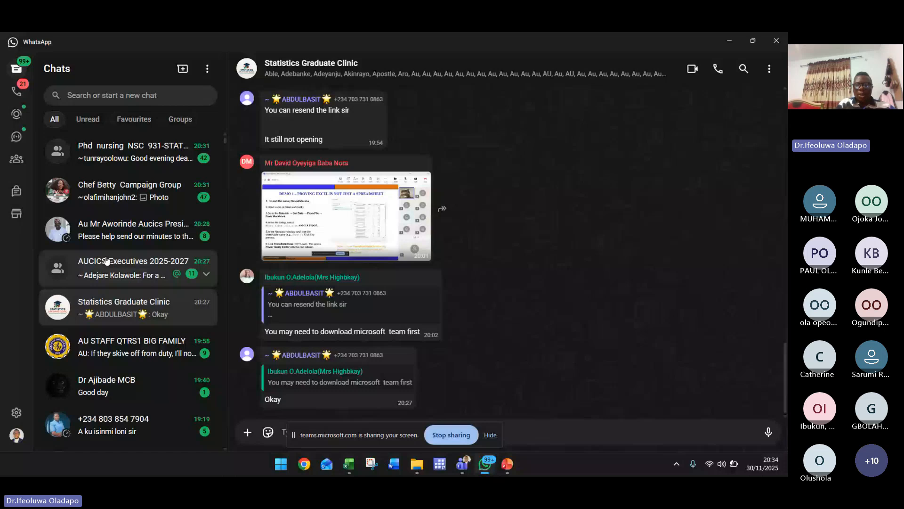
Send the copied Wikipedia link to the Statistics Graduate Clinic group chat
click(608, 437)
key(ctrl+v)
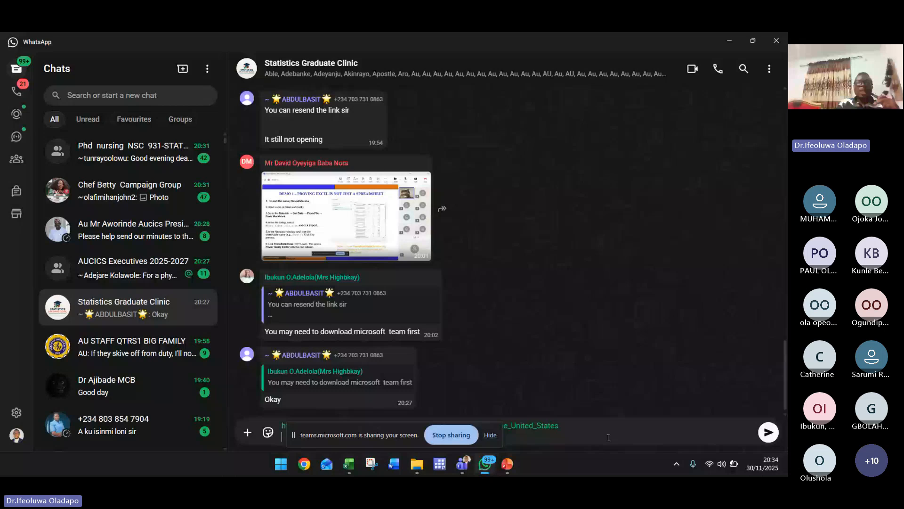
key(Return)
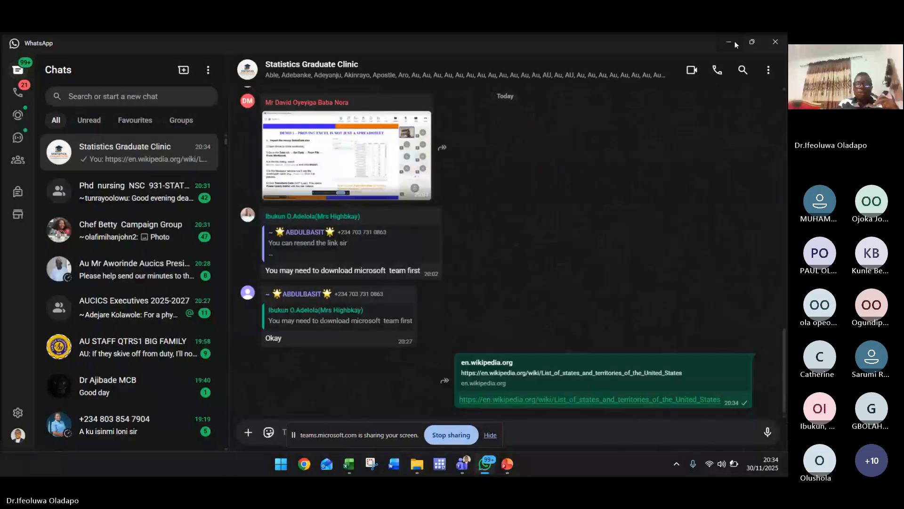
click(347, 471)
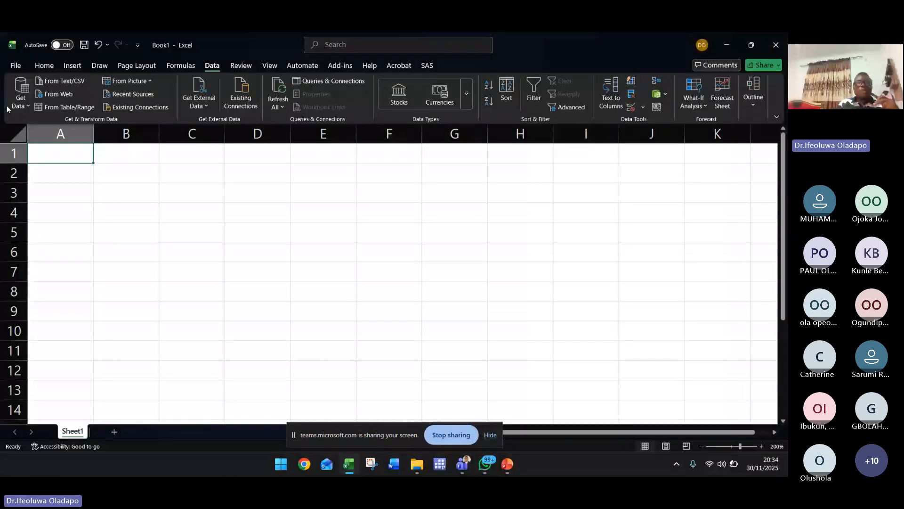
click(19, 100)
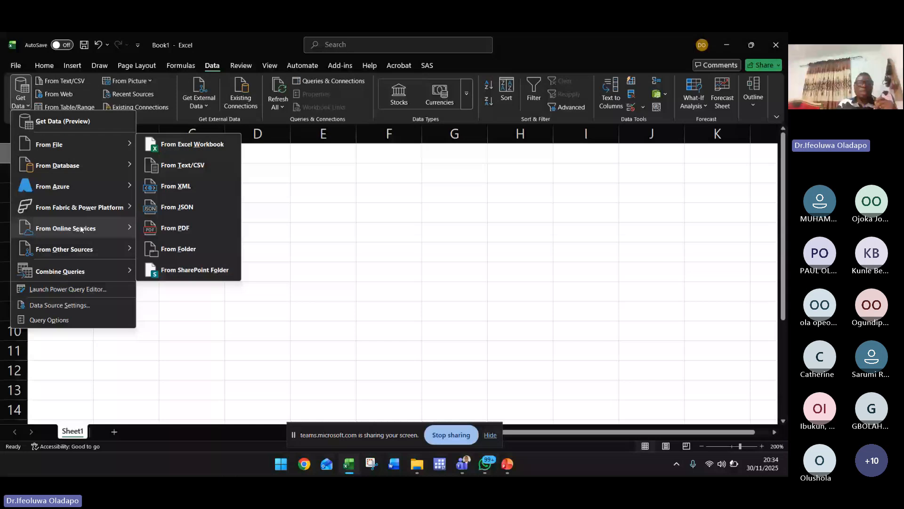
mouse_move(95, 232)
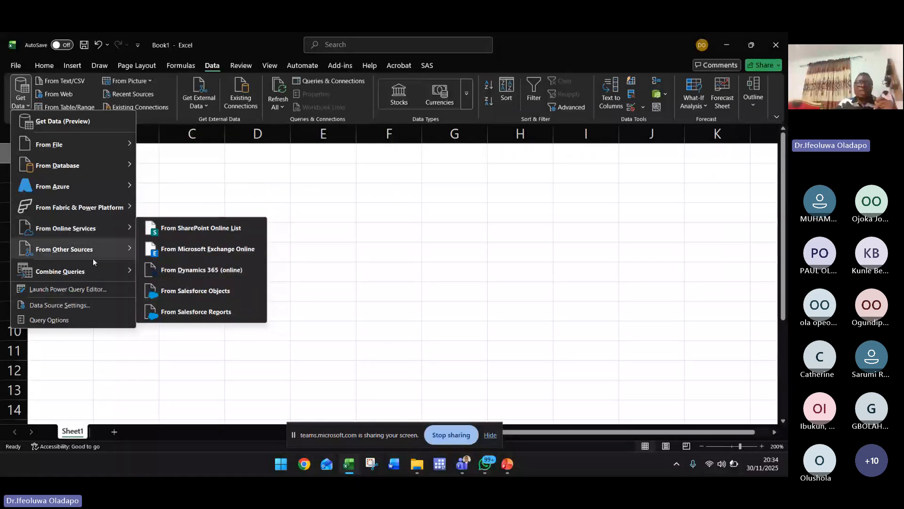
mouse_move(91, 251)
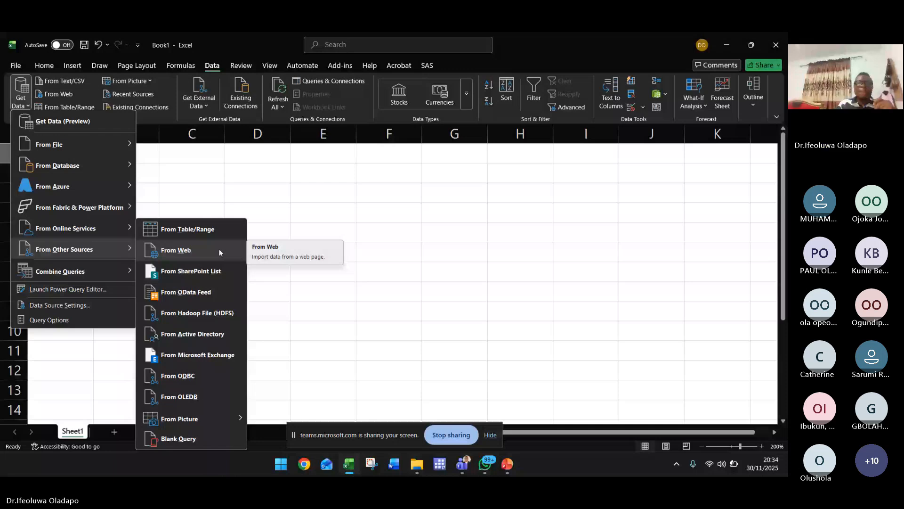
click(219, 249)
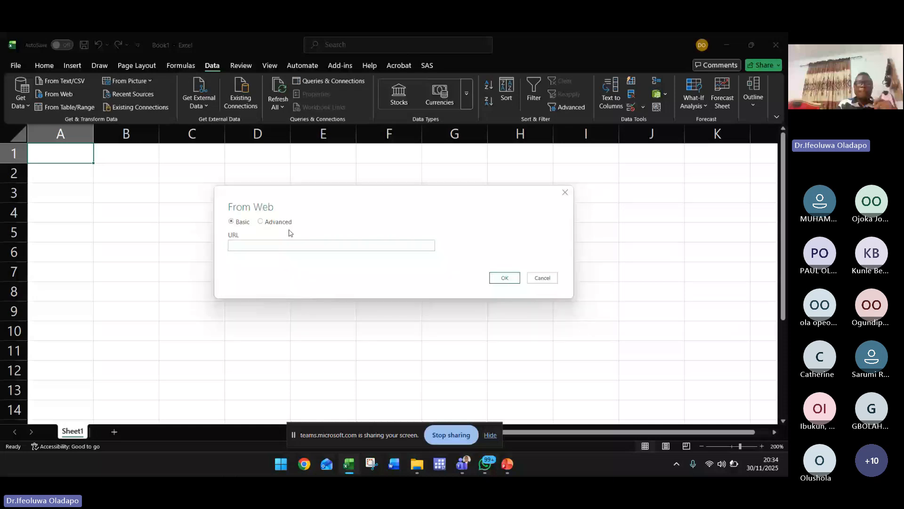
key(ctrl+v)
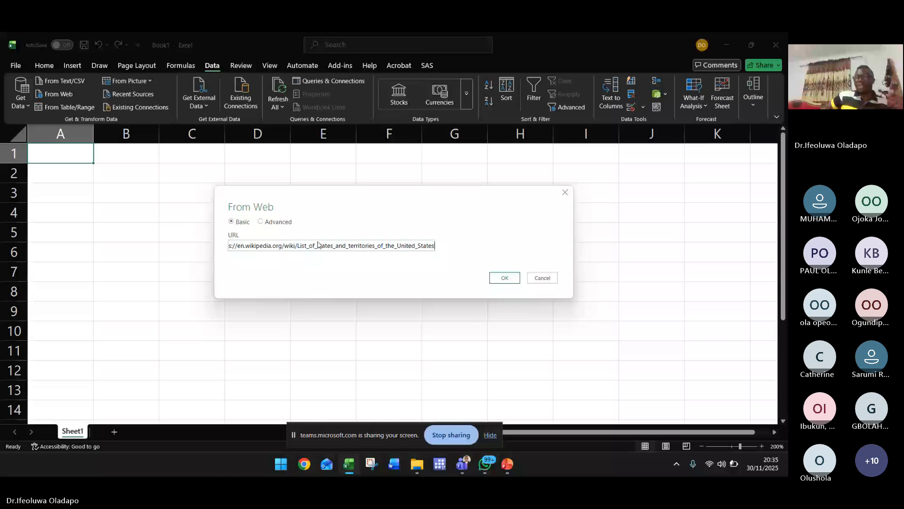
click(500, 278)
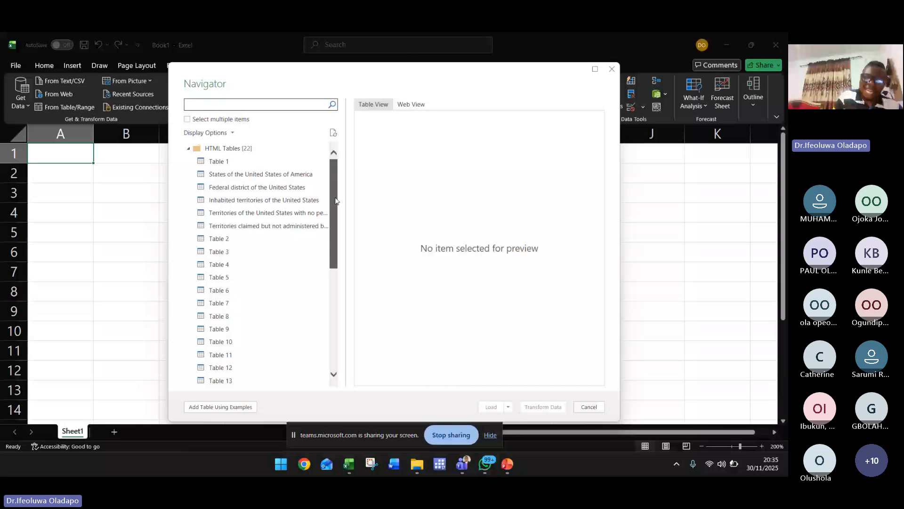
Enable multiple item selection in the Navigator, select Table 2 through Table 7, and open them for transformation
drag(335, 200, 336, 237)
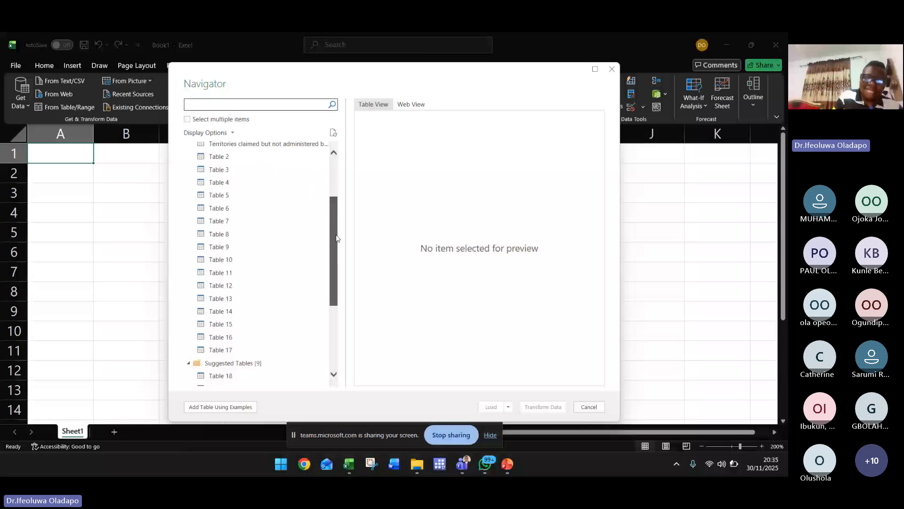
drag(336, 237, 323, 157)
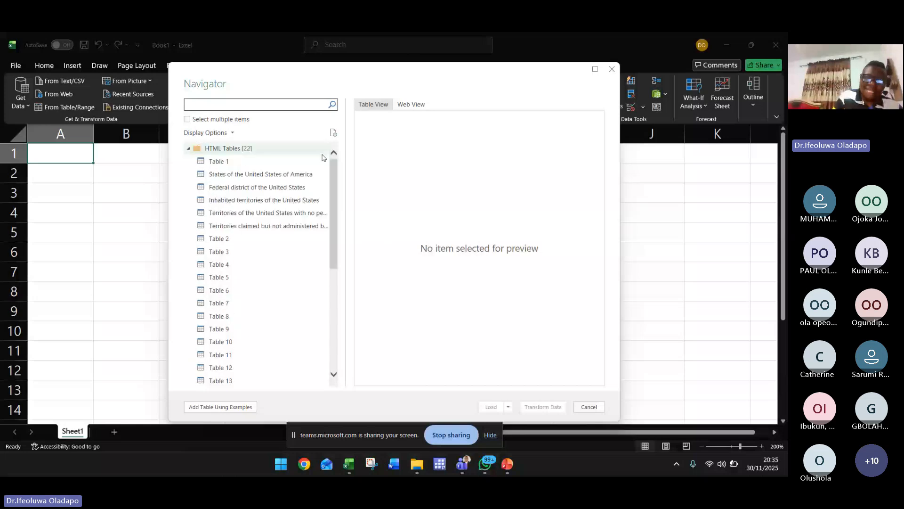
click(231, 241)
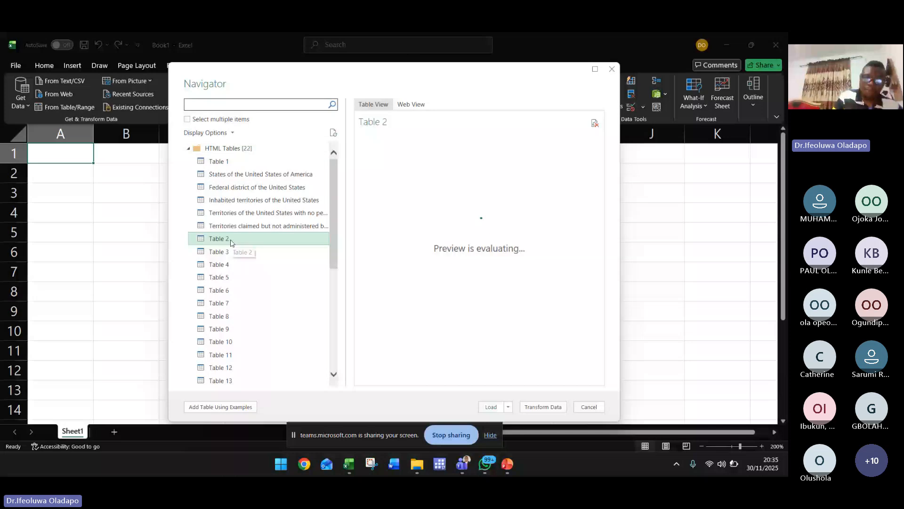
click(187, 120)
click(227, 241)
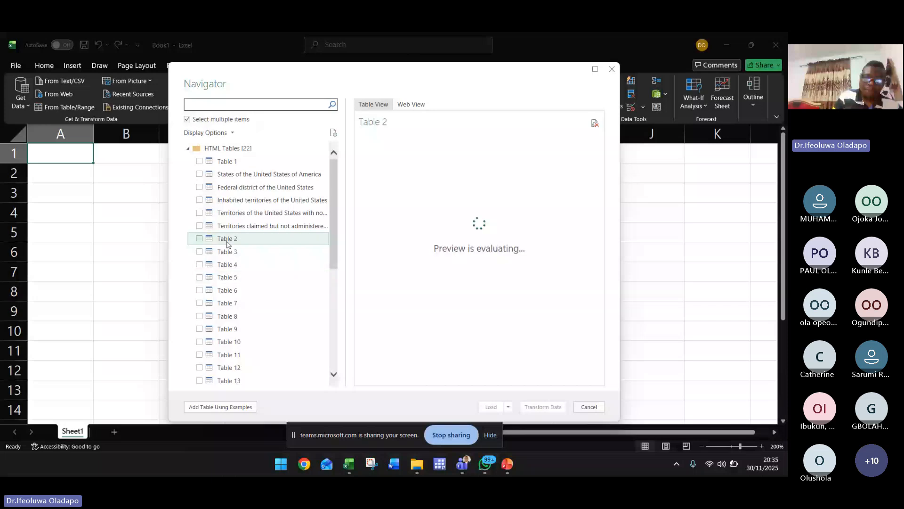
key(shift+Down)
key(shift+Down)
key(shift+Down)
key(shift+Down)
key(shift+Down)
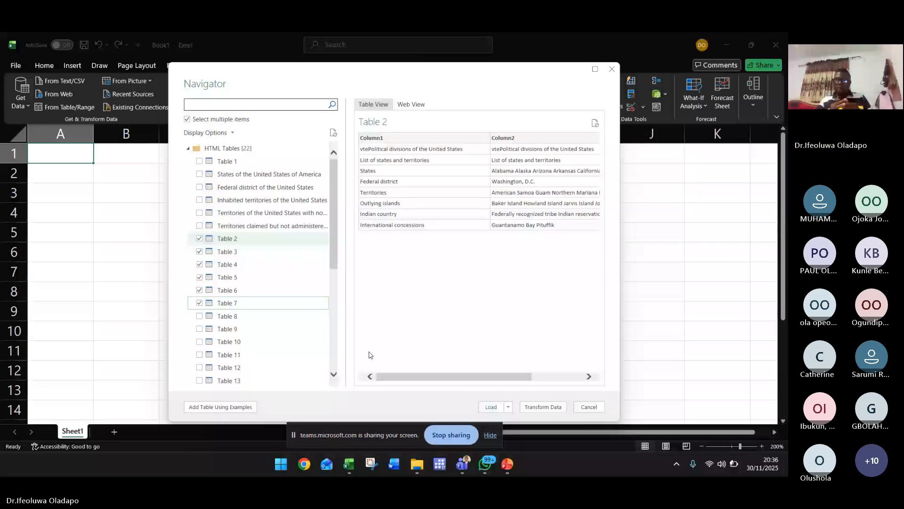
click(508, 408)
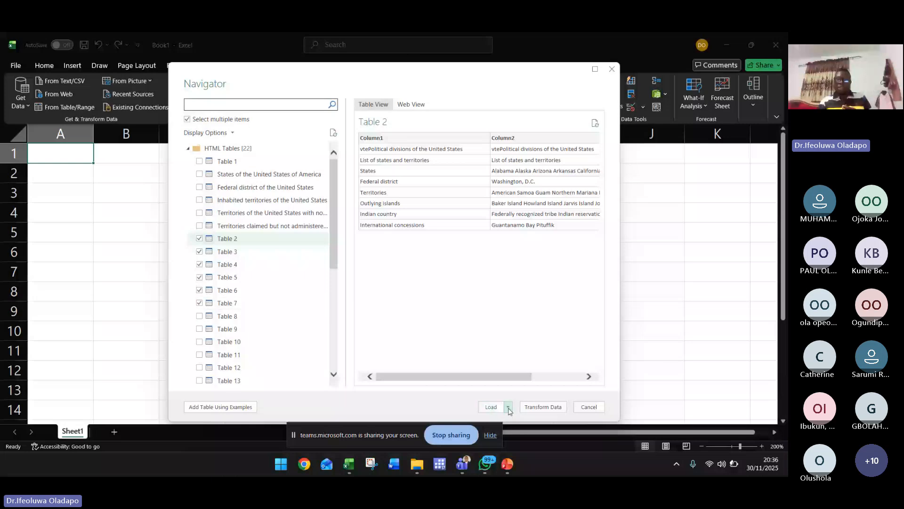
click(548, 406)
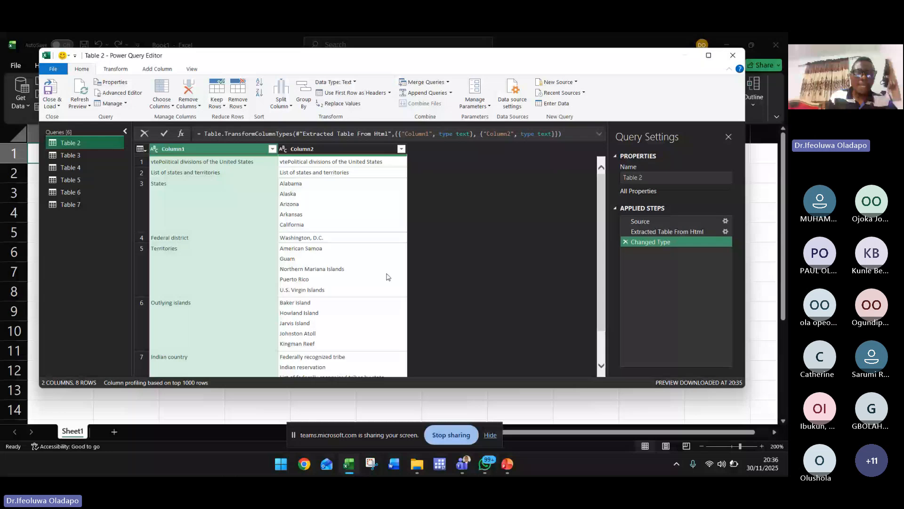
Examine the contents of the imported Table 4, Table 5 and Table 6 queries
drag(78, 167, 78, 182)
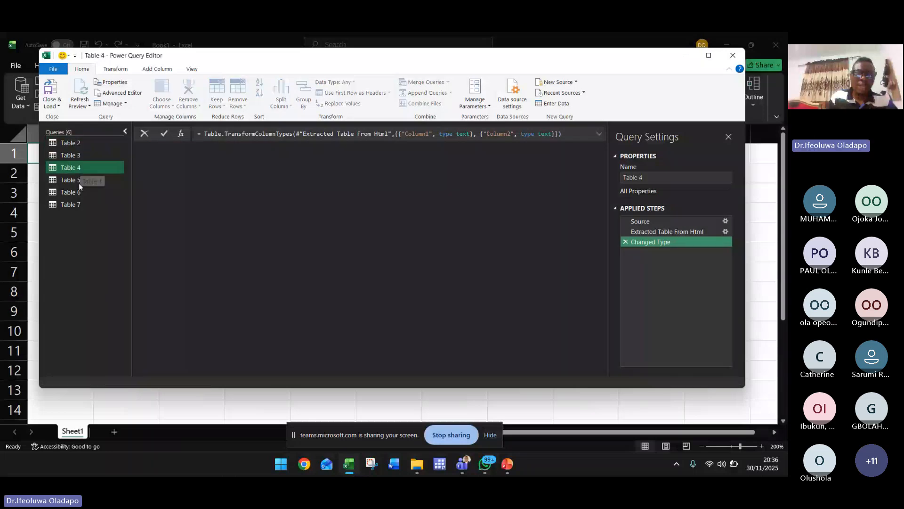
click(78, 183)
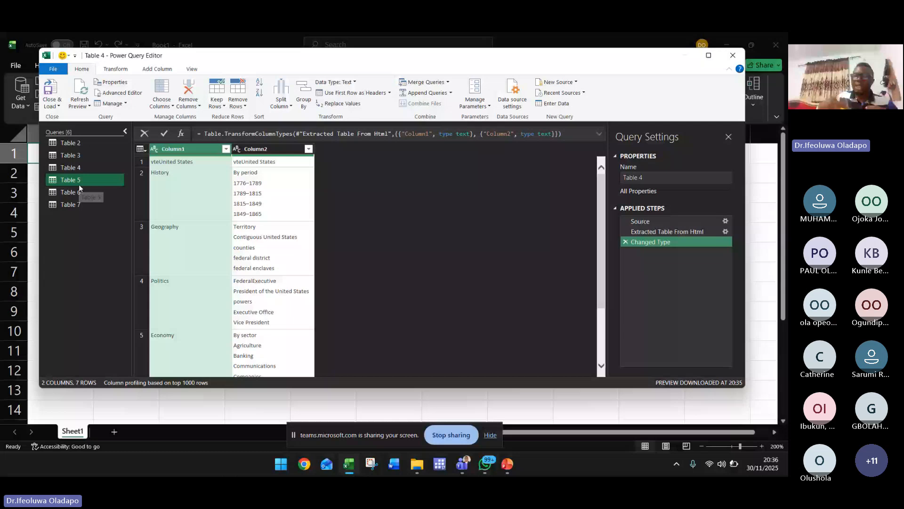
click(70, 191)
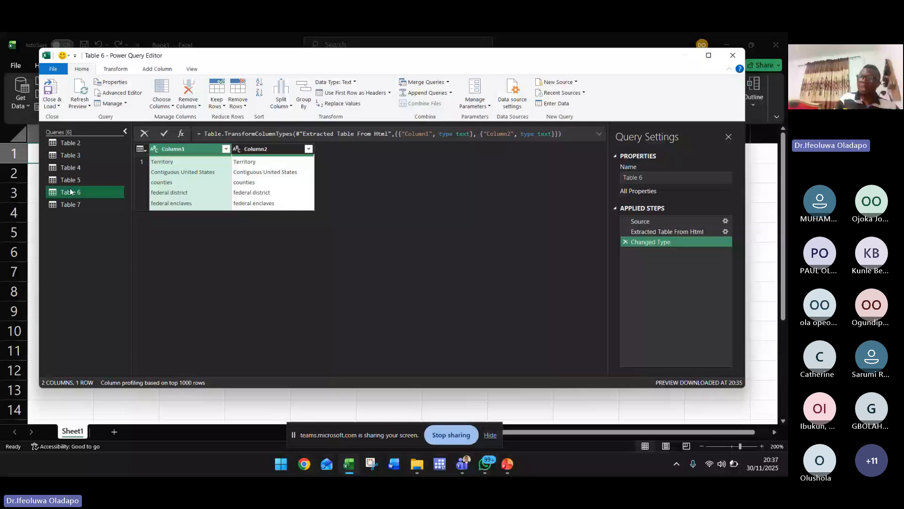
Close the Power Query Editor holding the Wikipedia tables, view the web data slide in PowerPoint and return to Excel
click(731, 56)
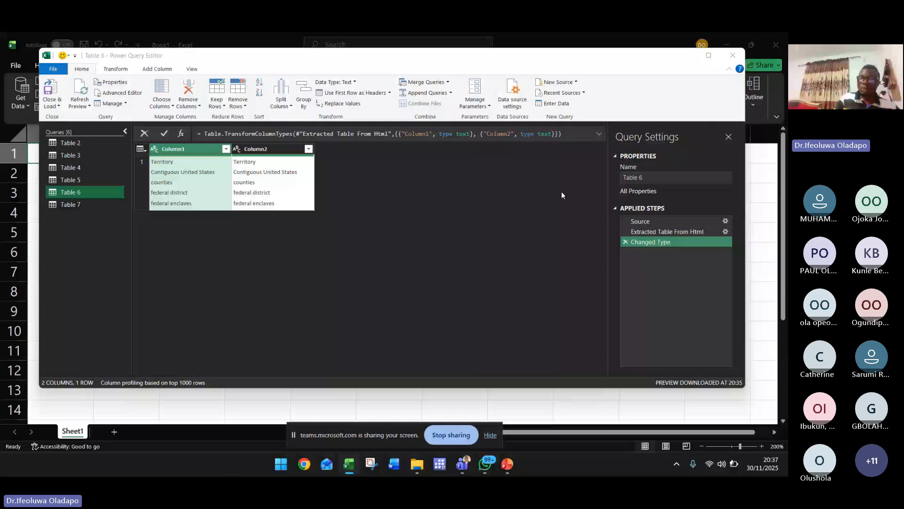
key(alt+Tab)
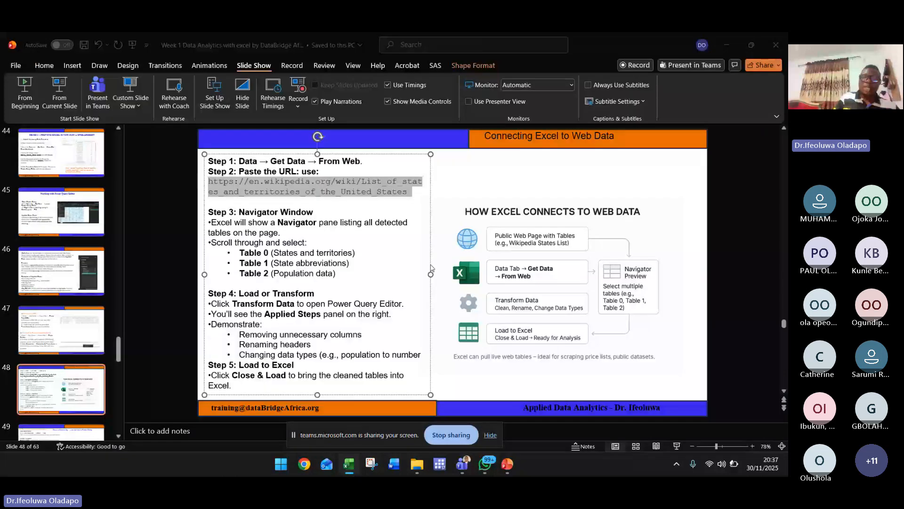
click(344, 472)
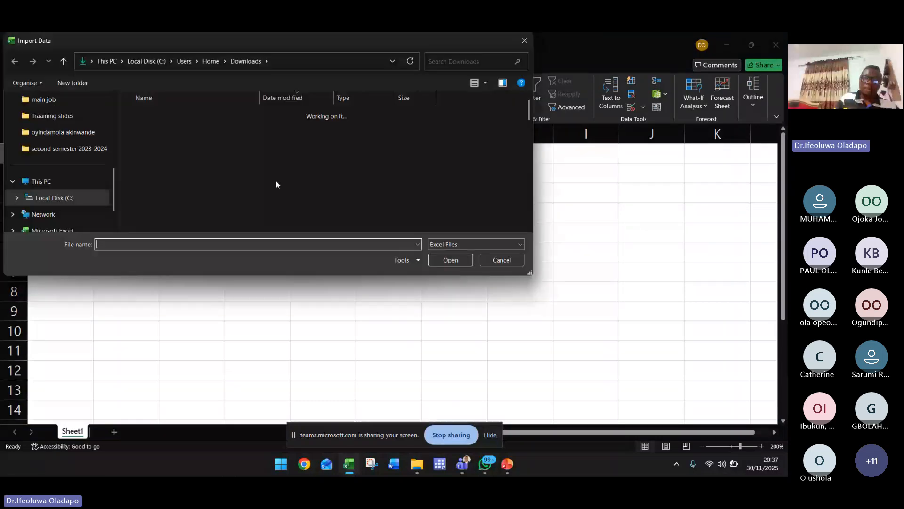
Import the Messy_Sales_Data workbook from the Downloads folder and open its Sheet1 for transformation
click(194, 126)
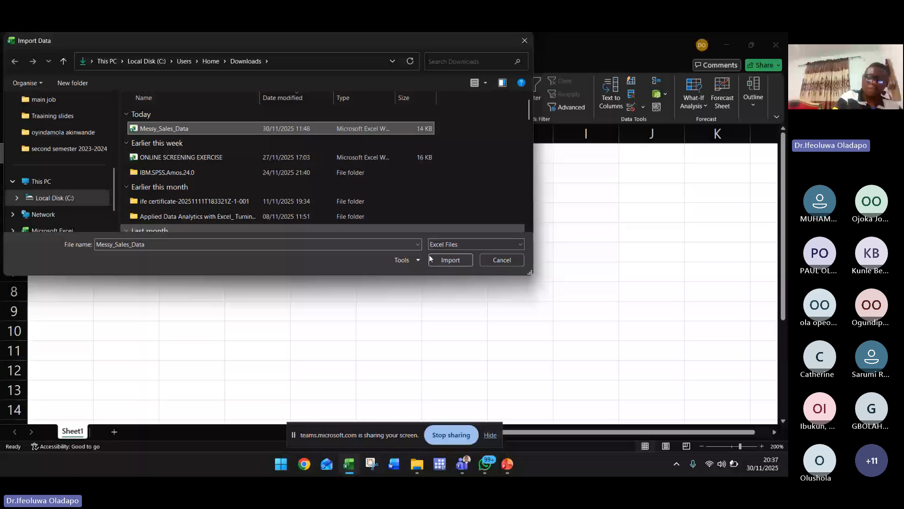
click(448, 260)
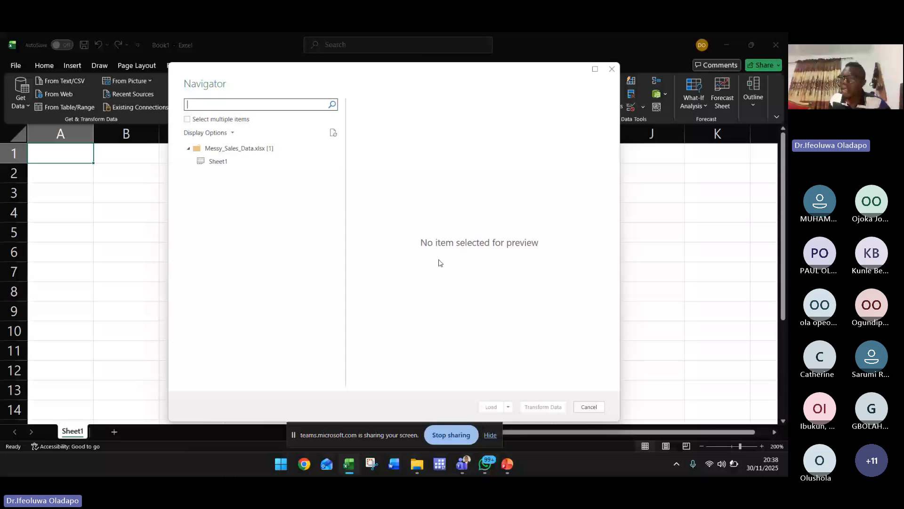
click(215, 165)
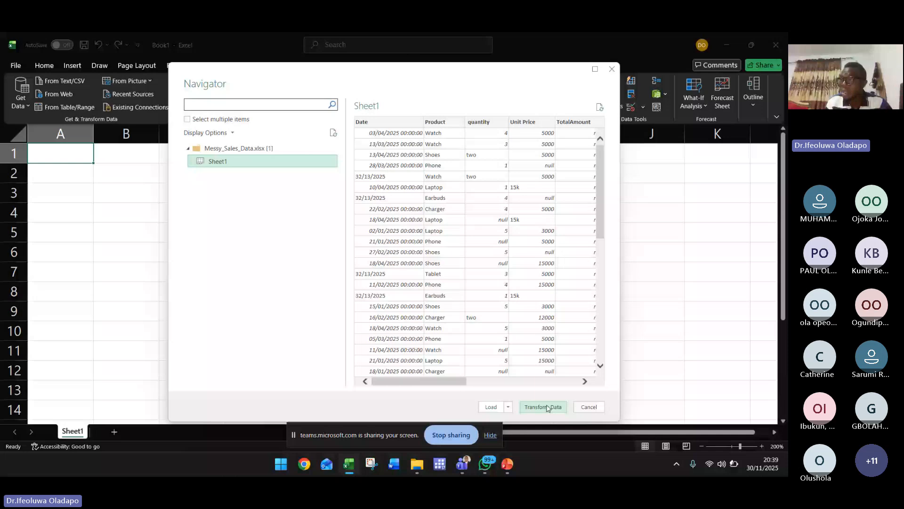
click(547, 407)
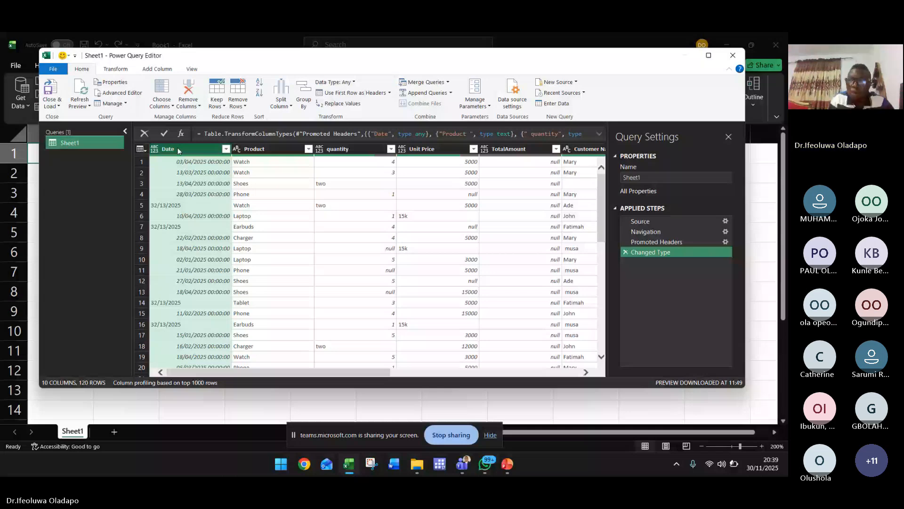
Convert the text in the Product column to uppercase
click(117, 71)
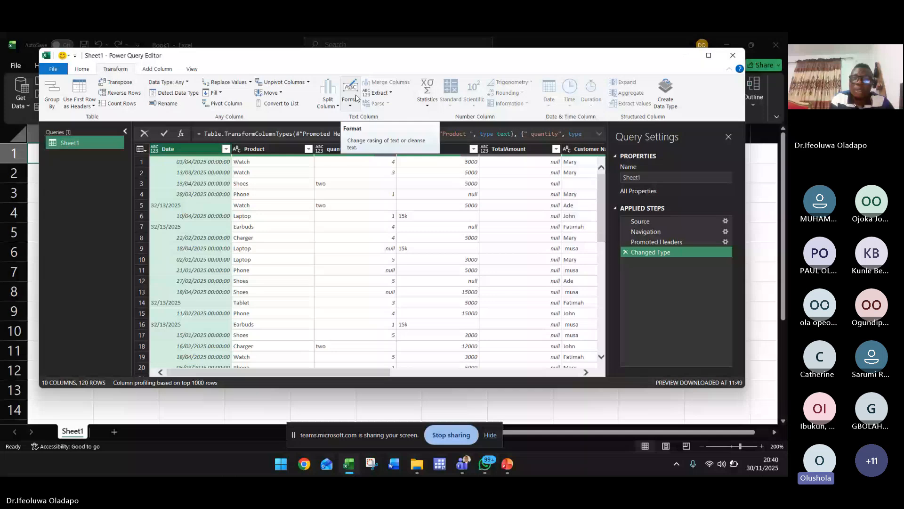
click(357, 97)
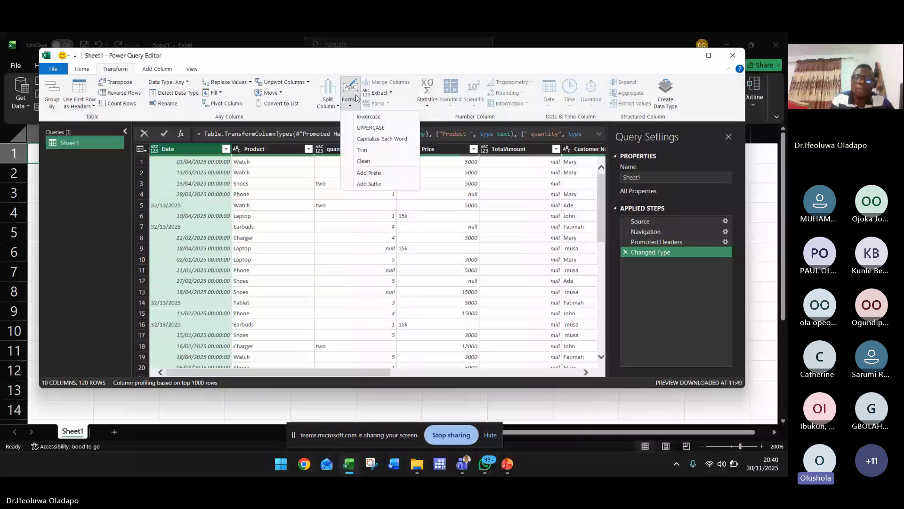
click(362, 150)
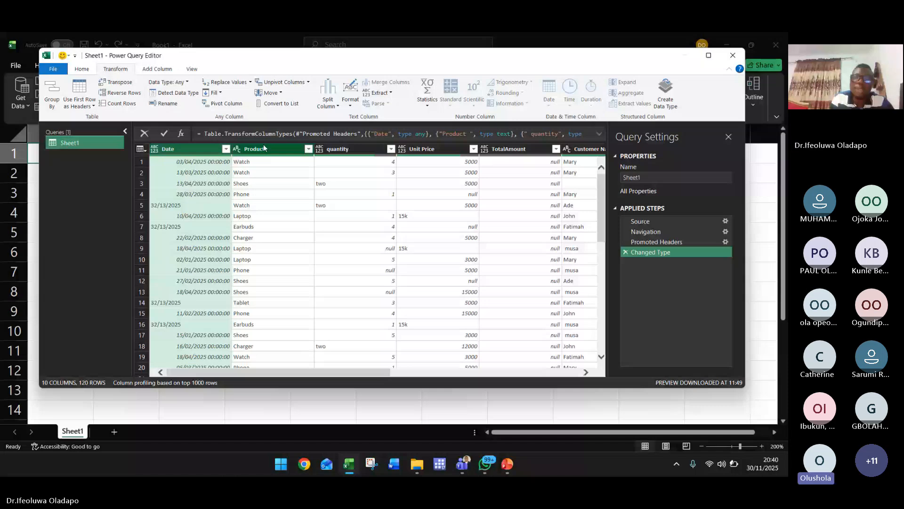
click(264, 145)
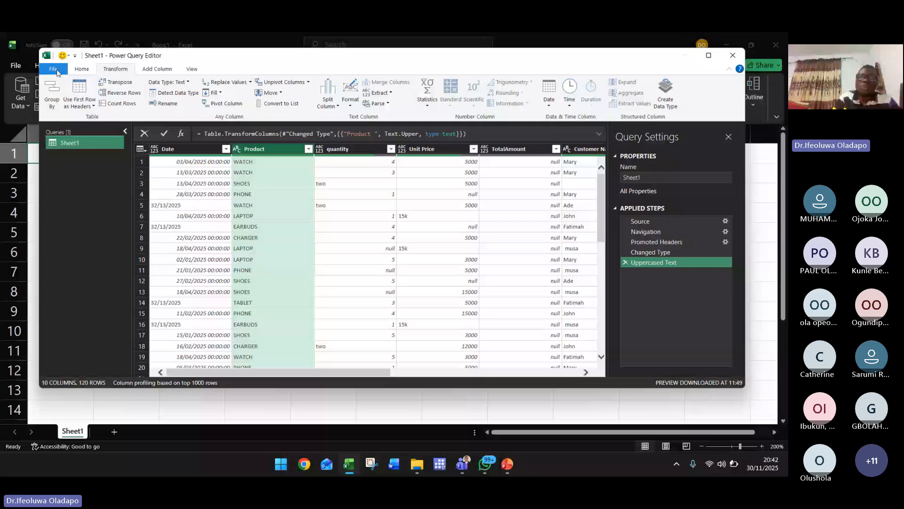
click(81, 70)
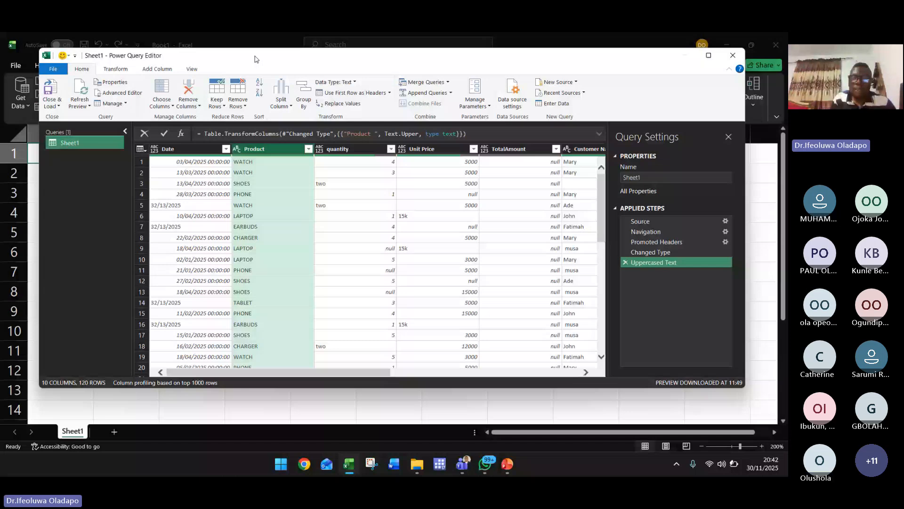
Switch to Microsoft Teams and examine the full list of meeting participants, including their microphone and raised-hand status
click(467, 468)
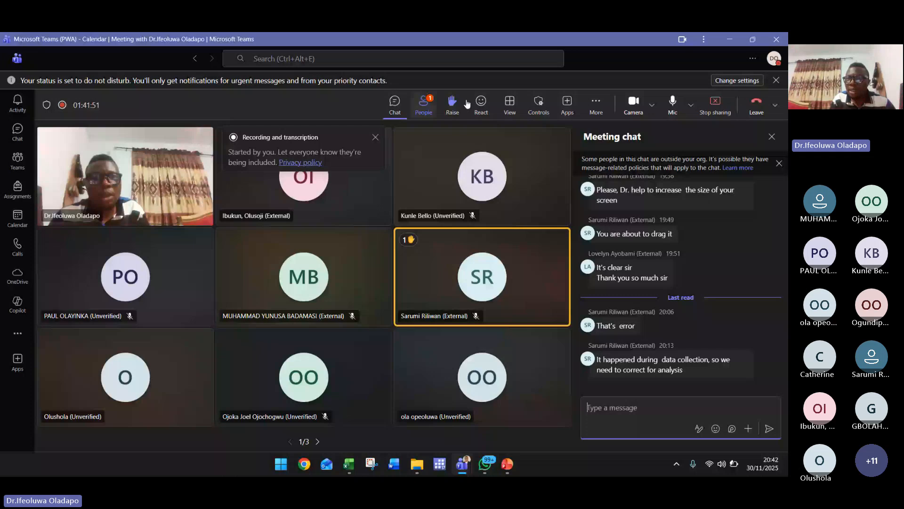
click(424, 104)
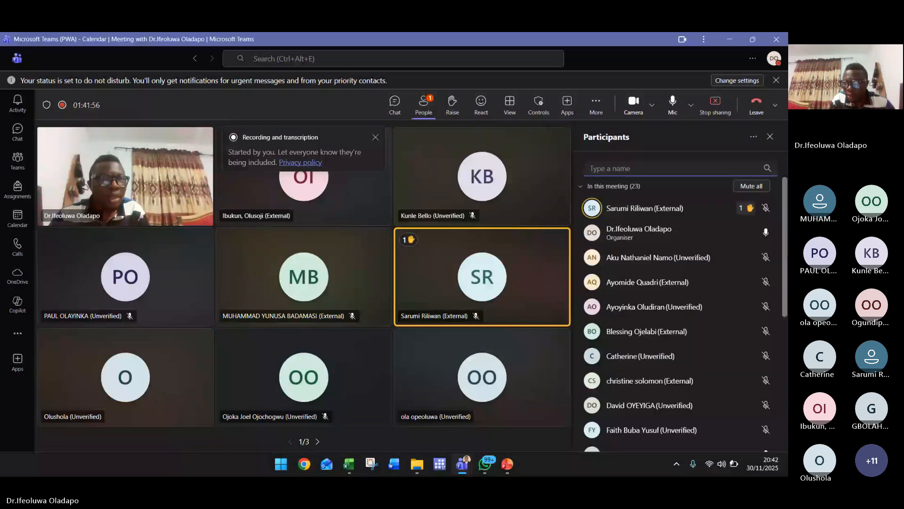
scroll(784, 272, down, 1)
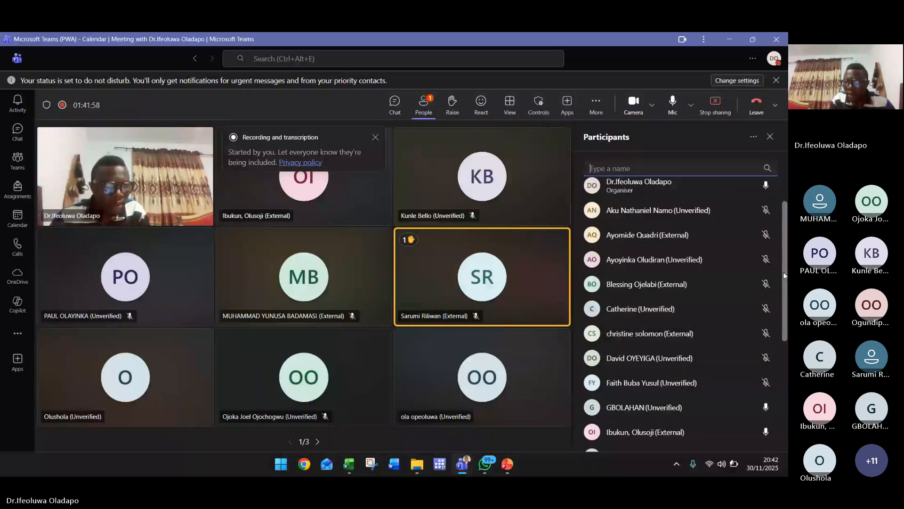
drag(784, 273, 785, 298)
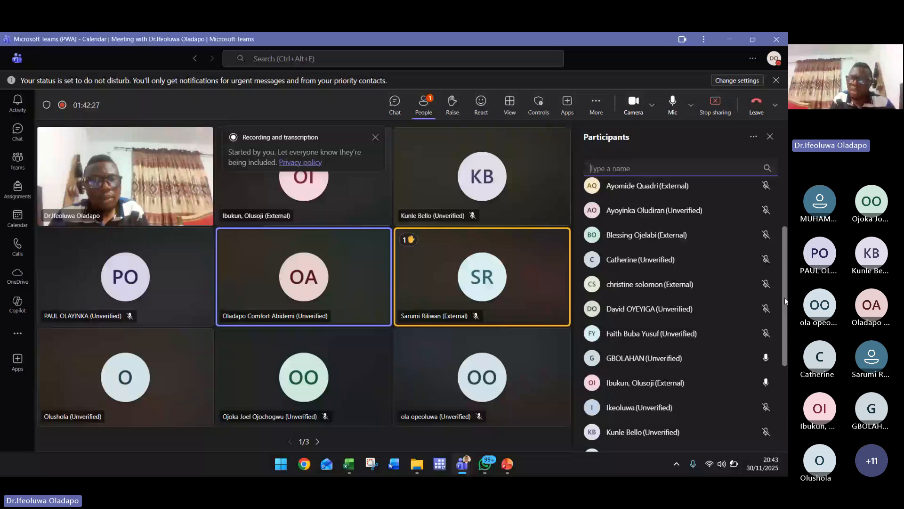
drag(785, 298, 784, 328)
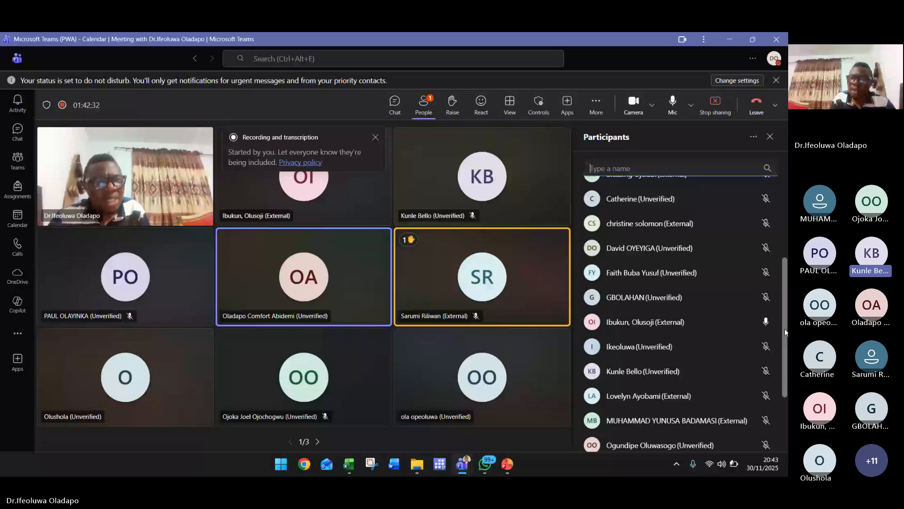
drag(785, 332, 786, 349)
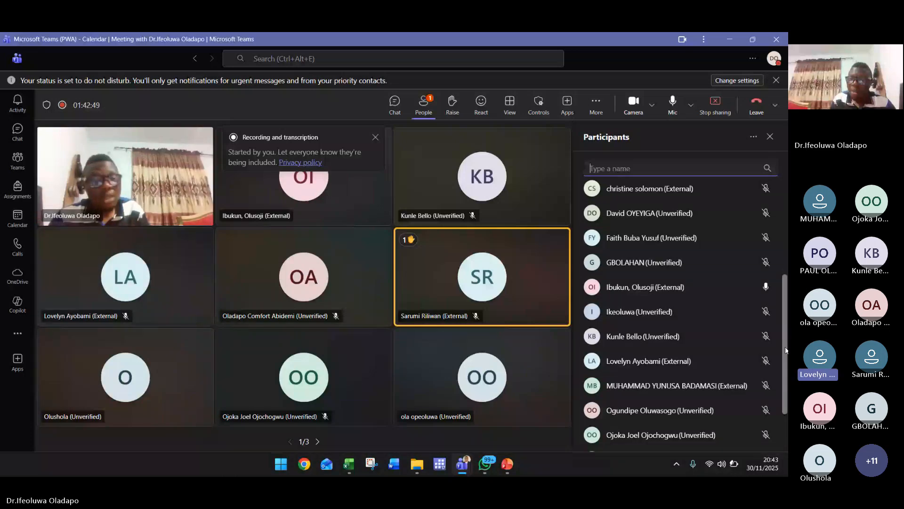
scroll(785, 344, down, 1)
scroll(681, 315, up, 1)
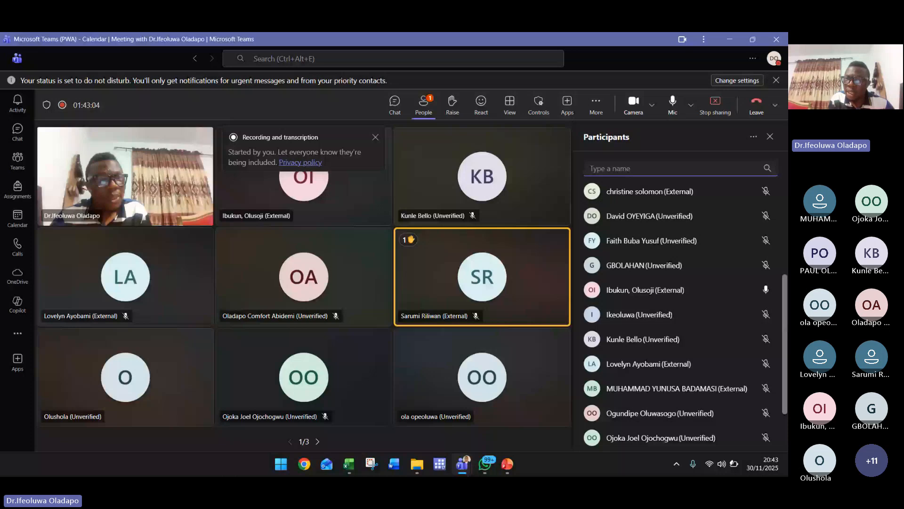
scroll(787, 293, up, 2)
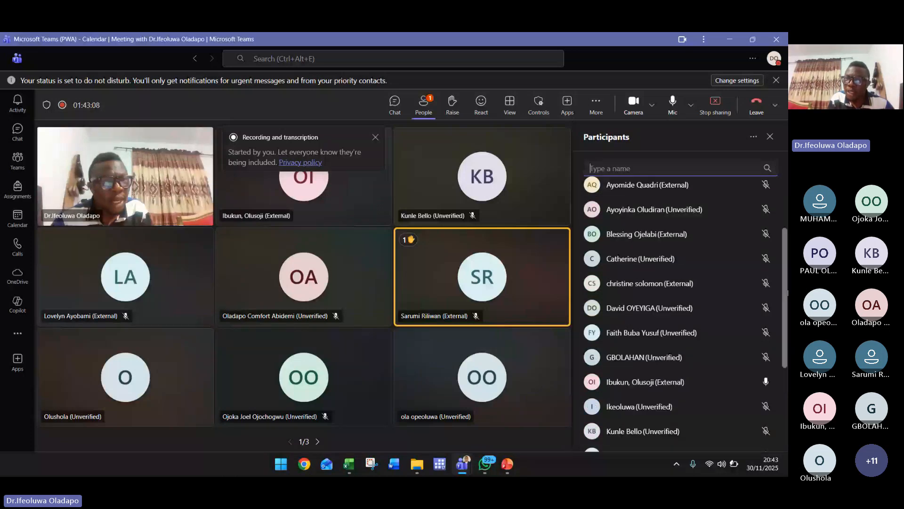
scroll(788, 293, up, 3)
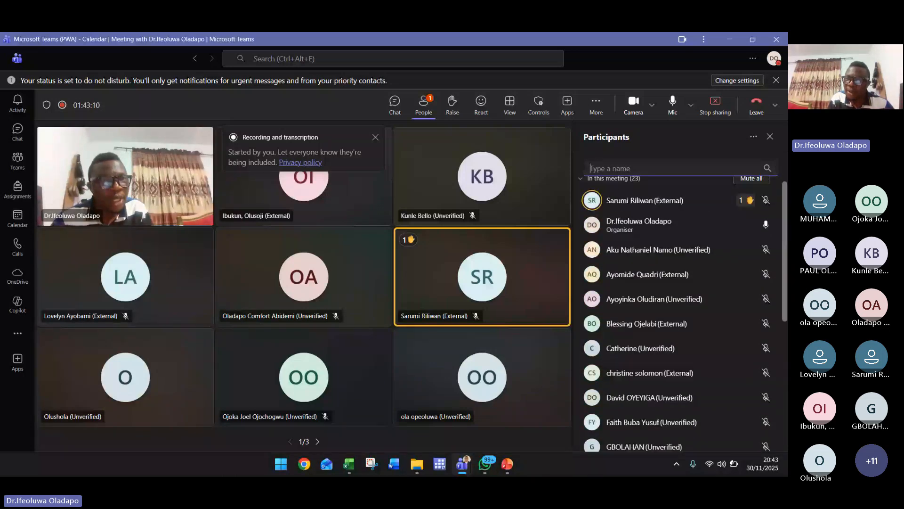
scroll(788, 293, up, 1)
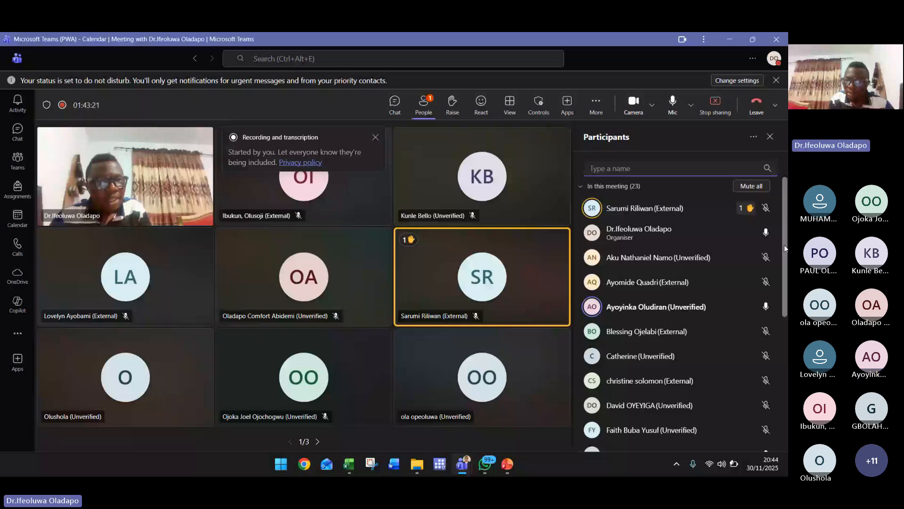
drag(784, 245, 786, 390)
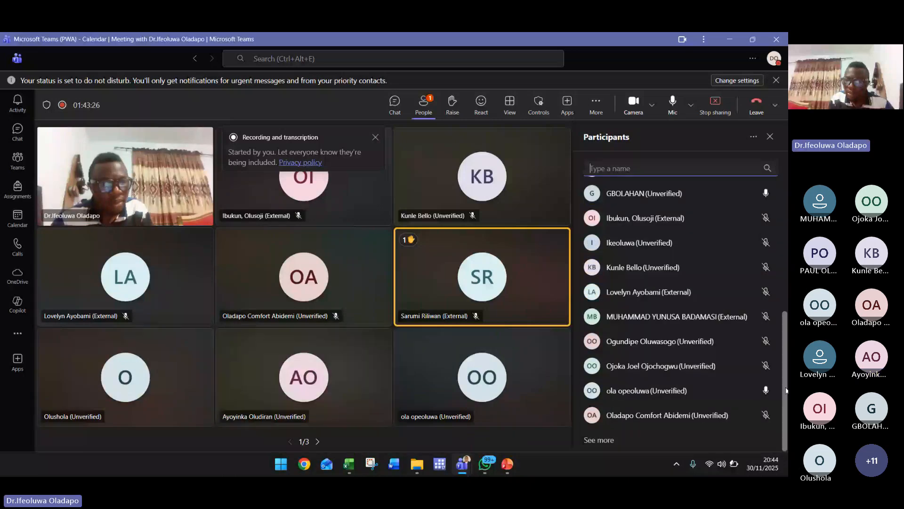
click(601, 440)
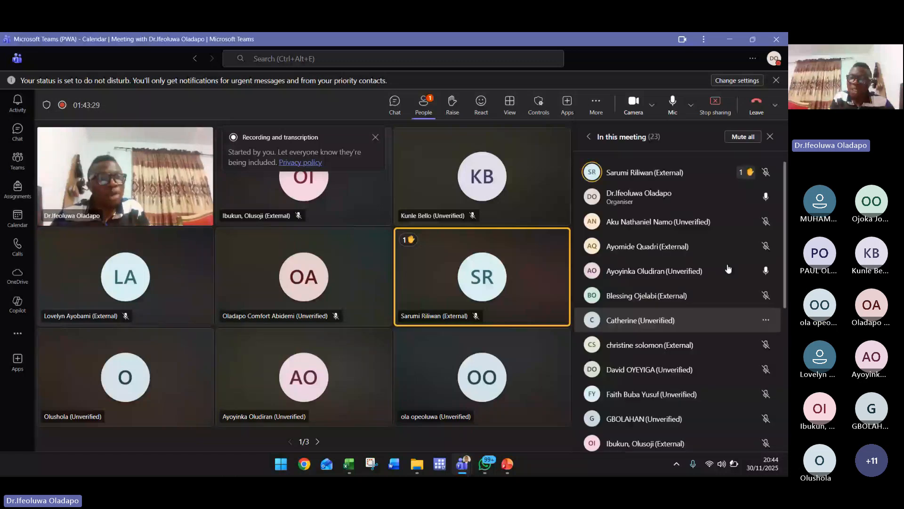
drag(784, 235, 784, 390)
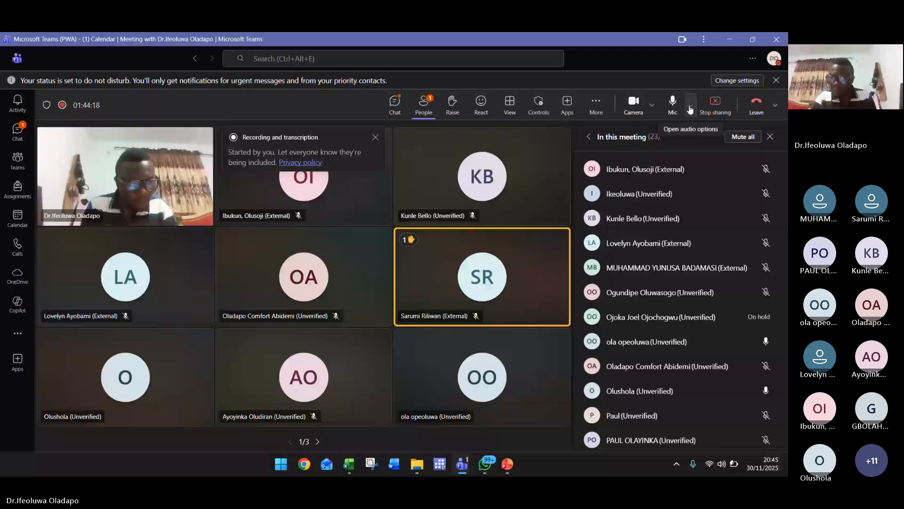
Set the meeting microphone to Headset (oraimo SpaceBuds) (Bluetooth)
click(690, 108)
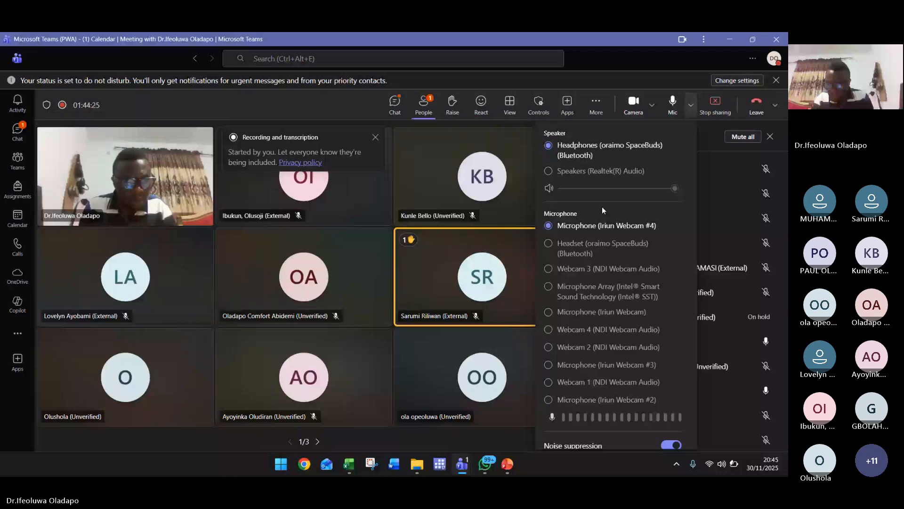
click(573, 254)
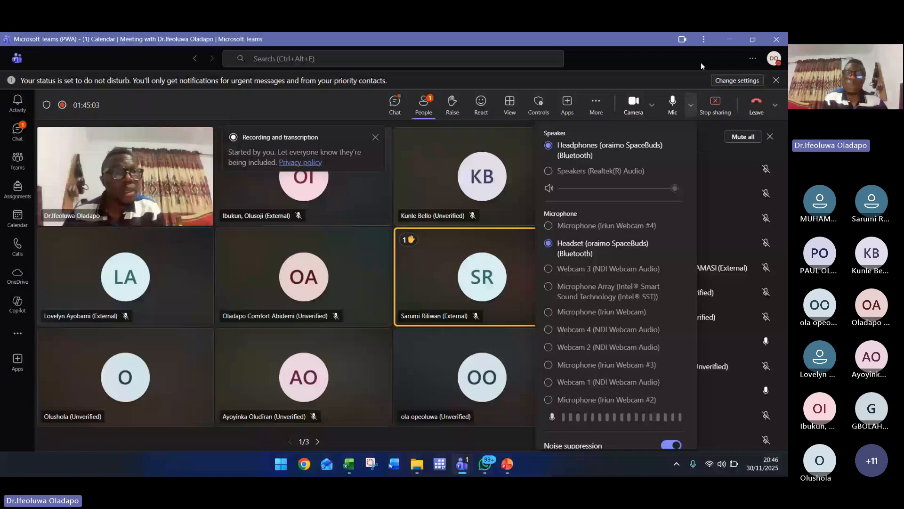
Switch back to the Power Query Editor, remove the Uppercased Text step from the Sheet1 query and close the editor
key(alt+Tab)
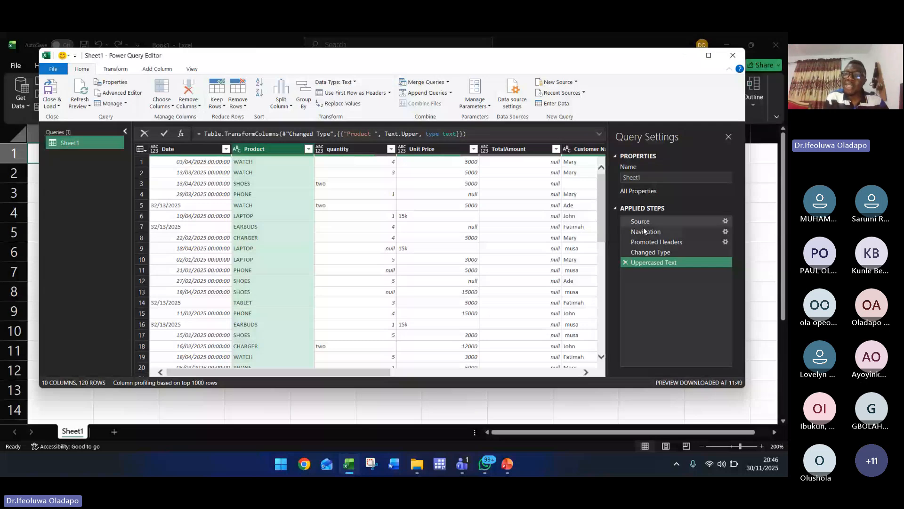
click(624, 262)
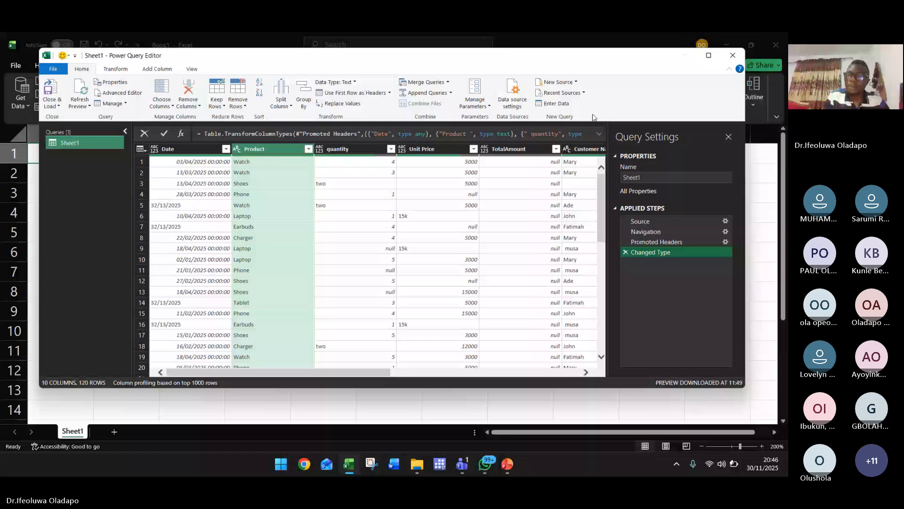
click(734, 56)
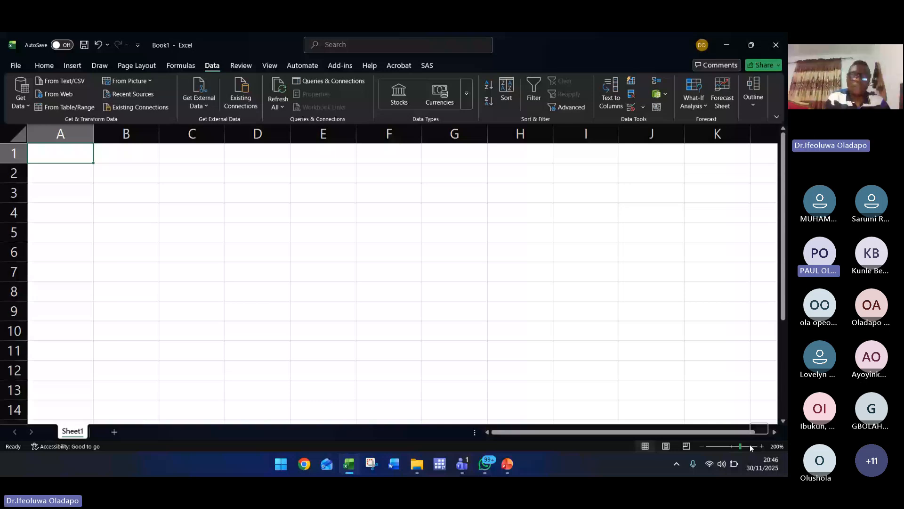
Import Sheet1 of the Messy_Sales_Data workbook from the Downloads folder and open it for transformation in the Power Query Editor
click(751, 446)
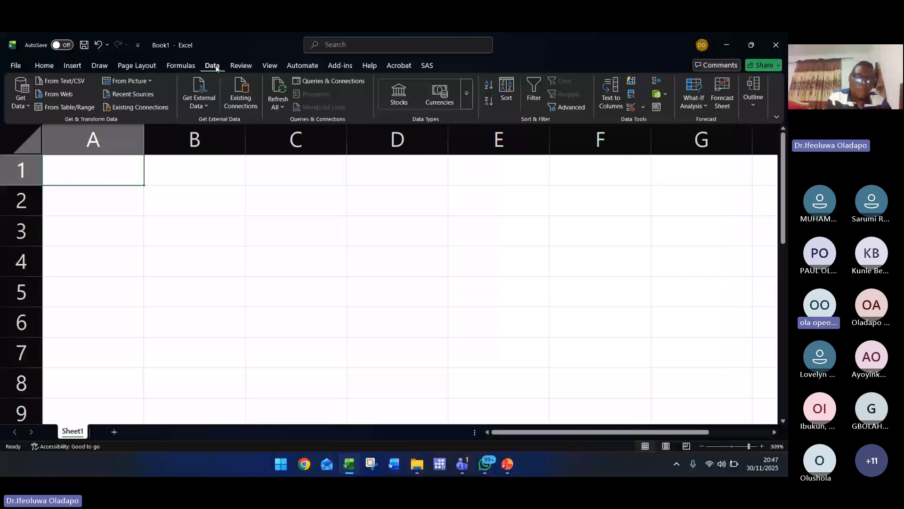
click(20, 102)
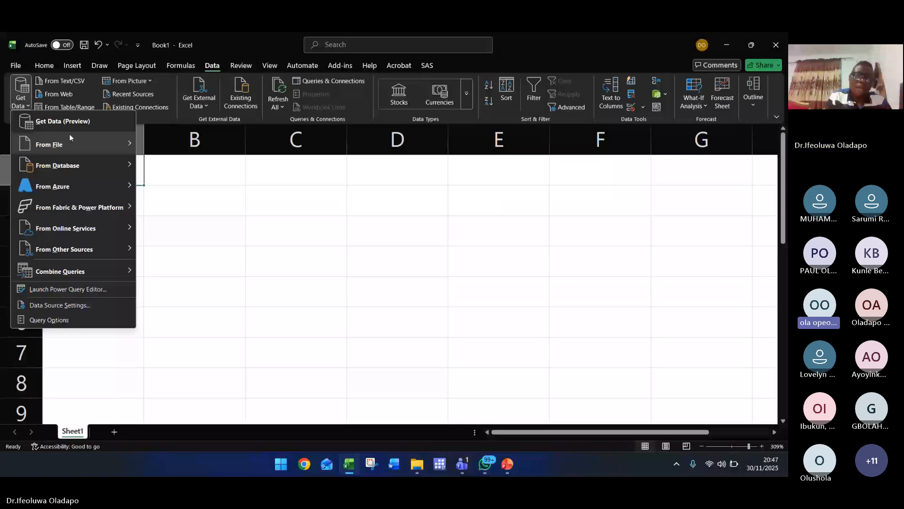
click(203, 149)
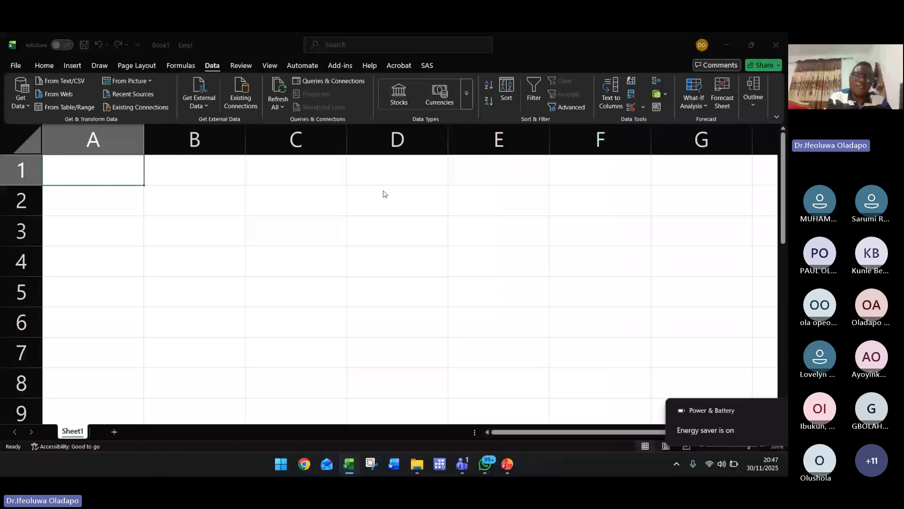
click(149, 131)
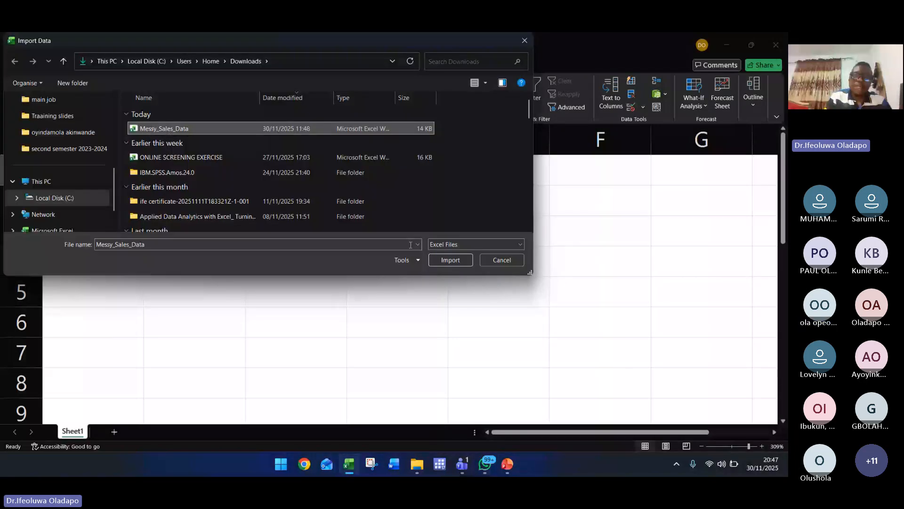
click(441, 262)
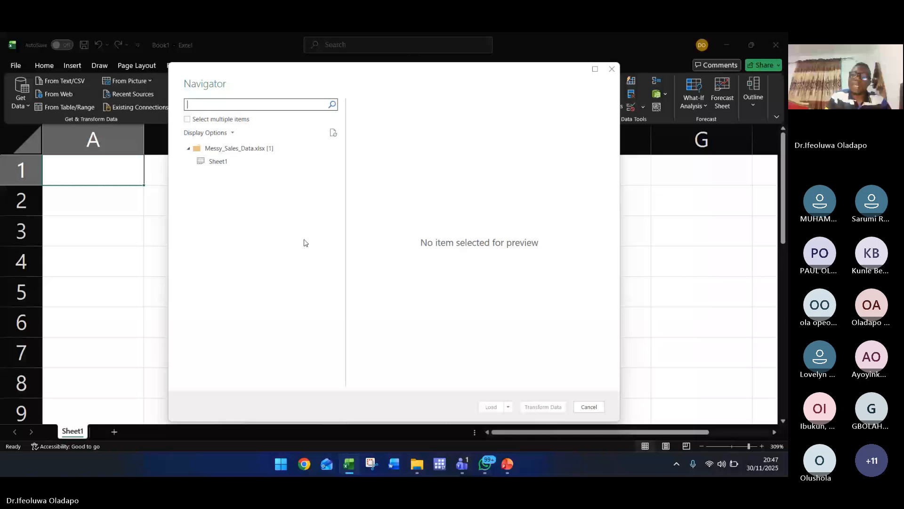
click(534, 408)
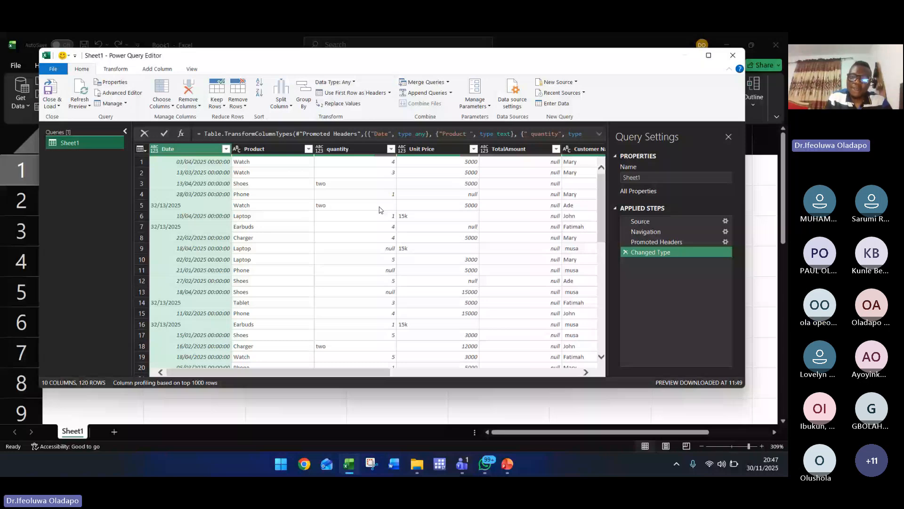
Switch to Microsoft Teams, close the meeting's audio device list and return to the Power Query Editor
click(468, 466)
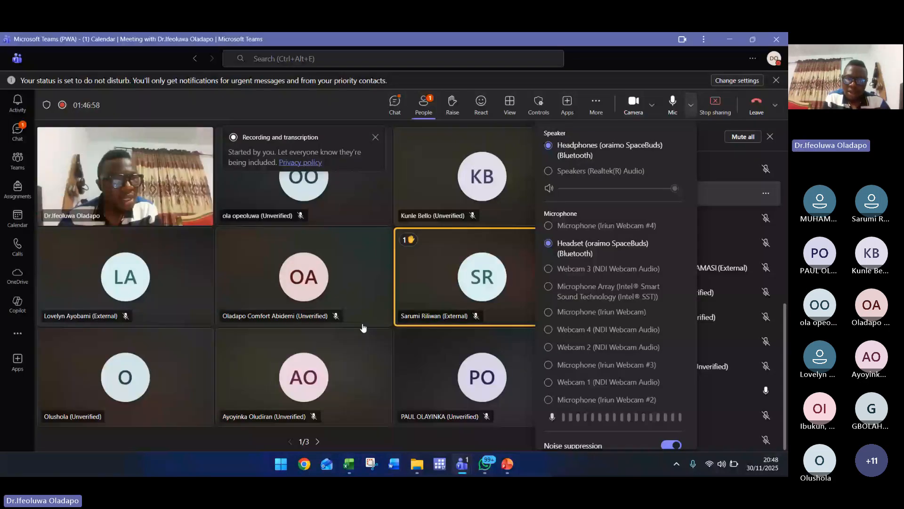
click(364, 327)
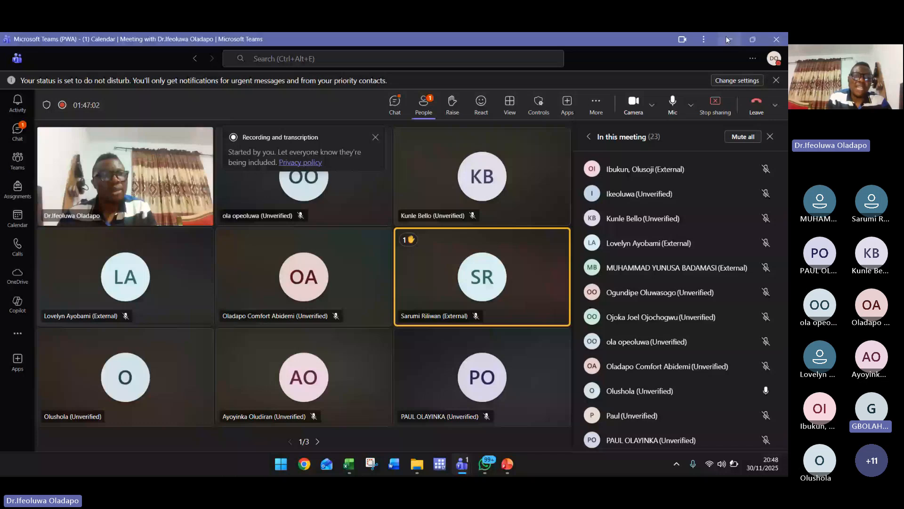
click(727, 39)
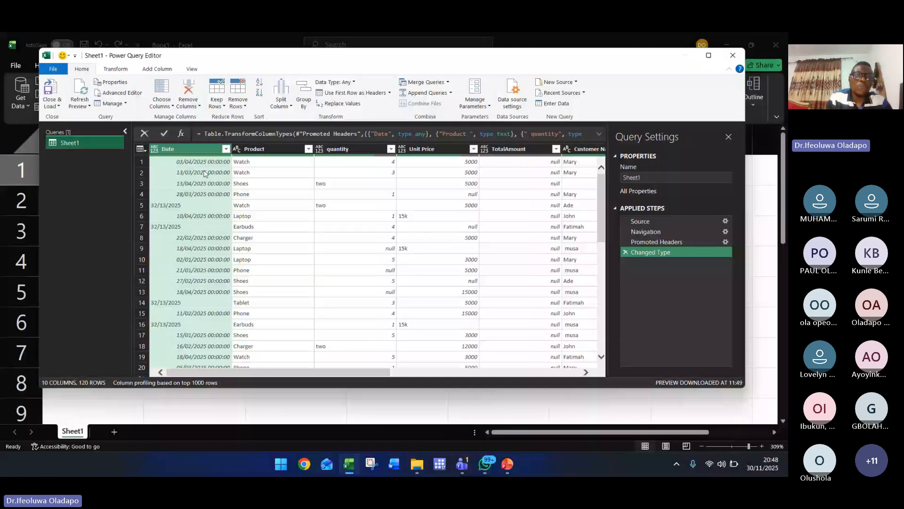
Set the data type of the Date column to Date
click(116, 69)
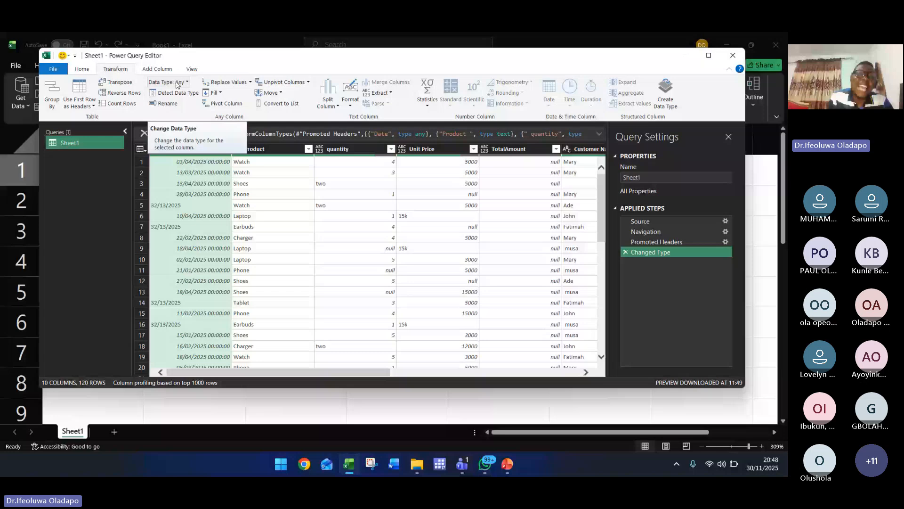
click(178, 82)
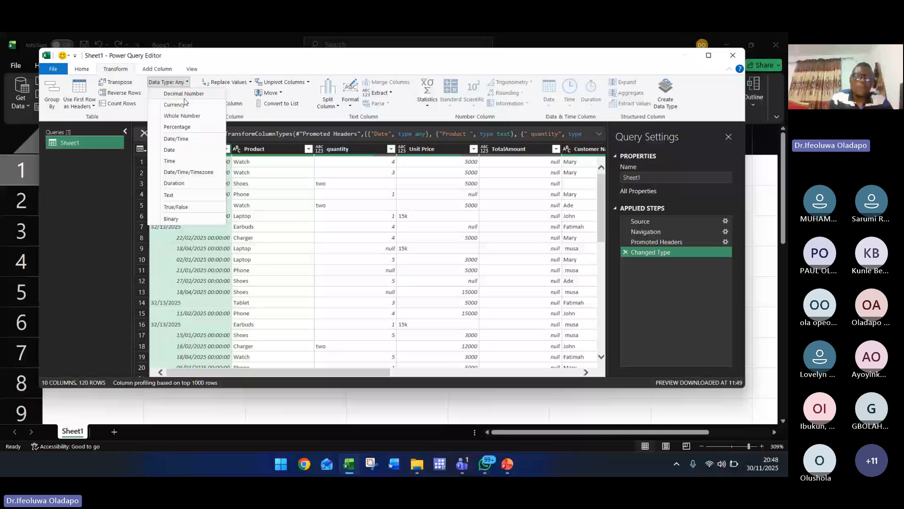
click(170, 150)
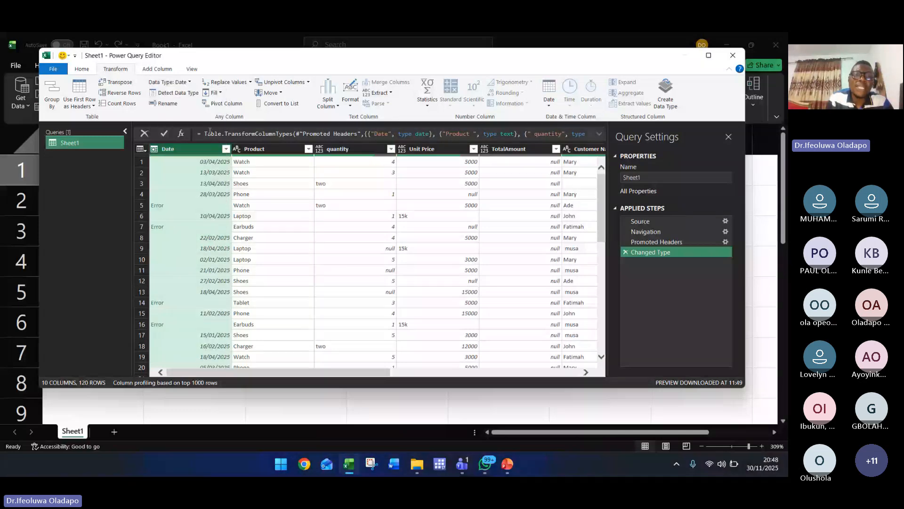
Replace the errors in the Date column with null
click(251, 83)
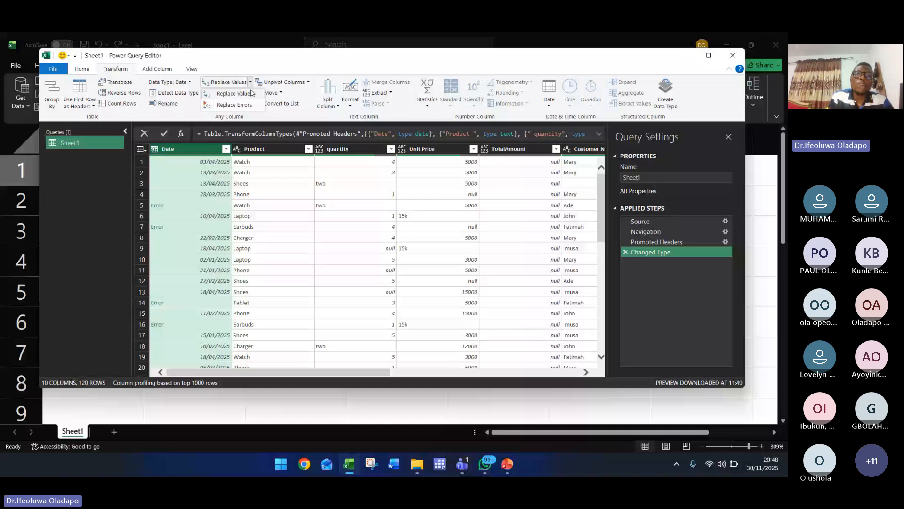
click(245, 106)
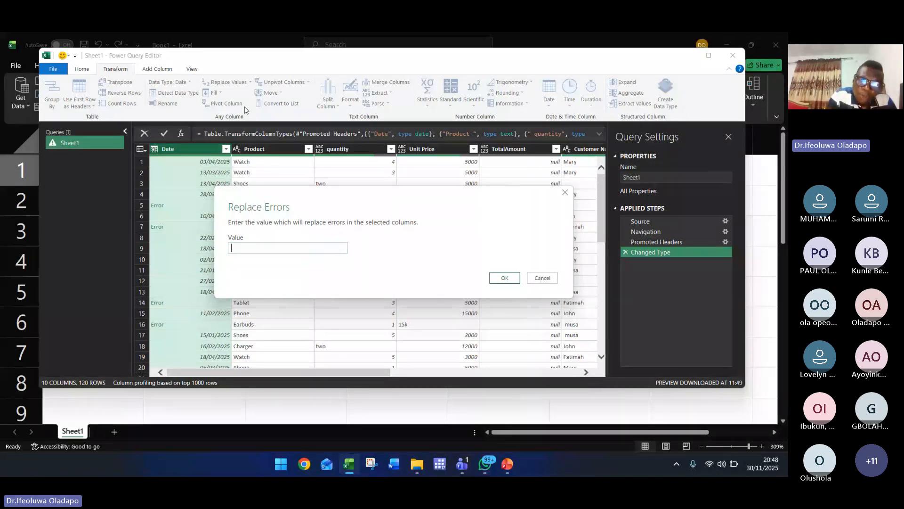
text(null)
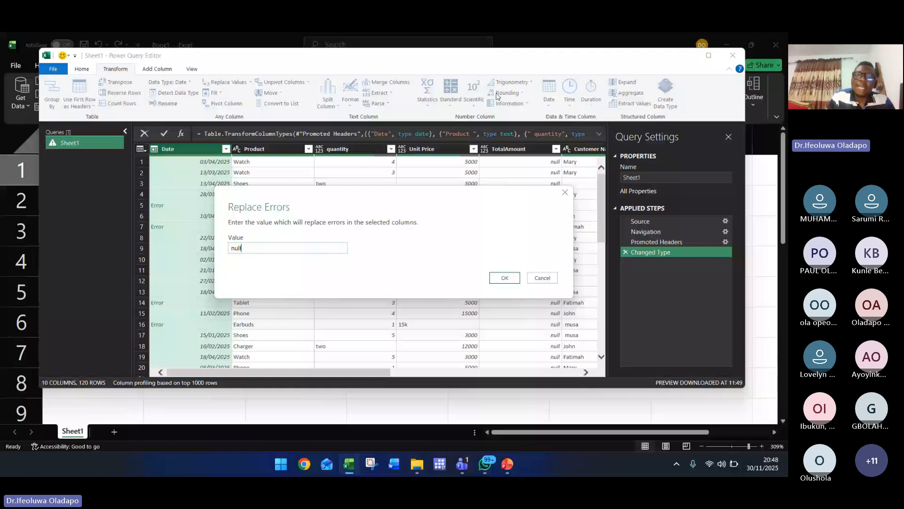
click(500, 278)
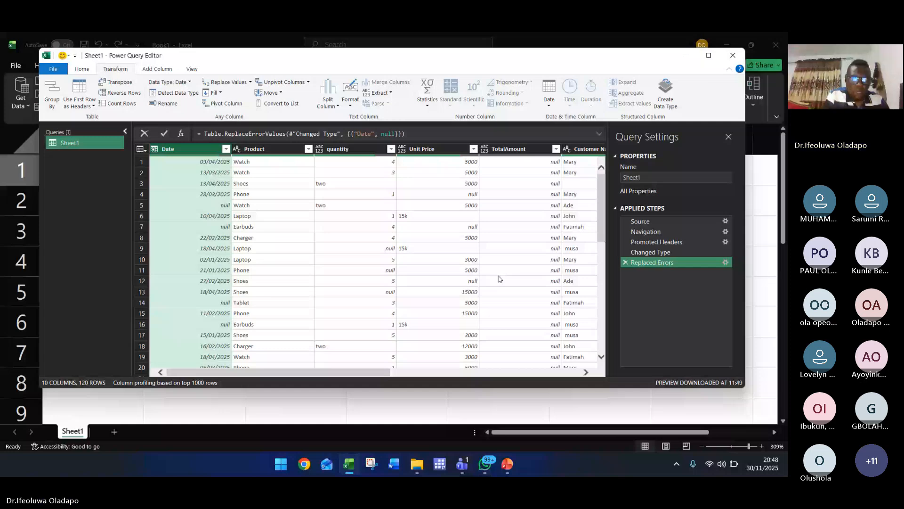
Rename the Product column to "Product instock"
click(267, 150)
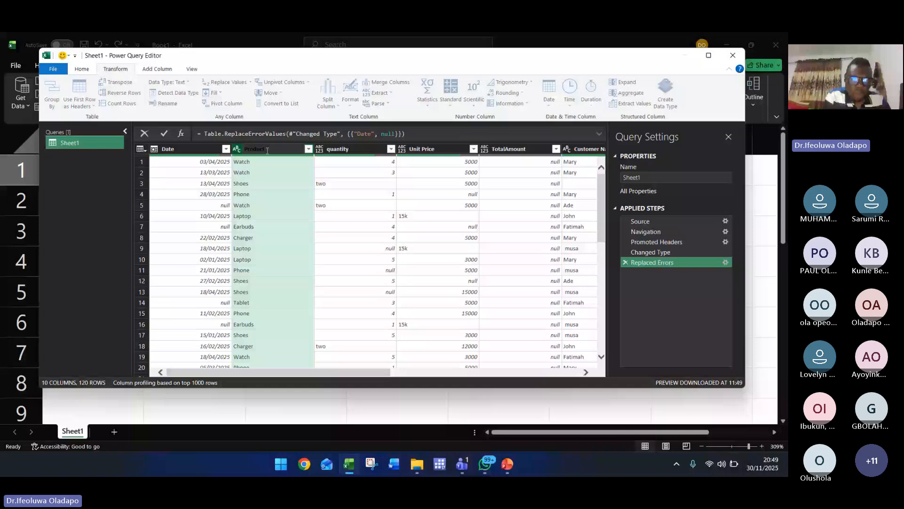
text(Name)
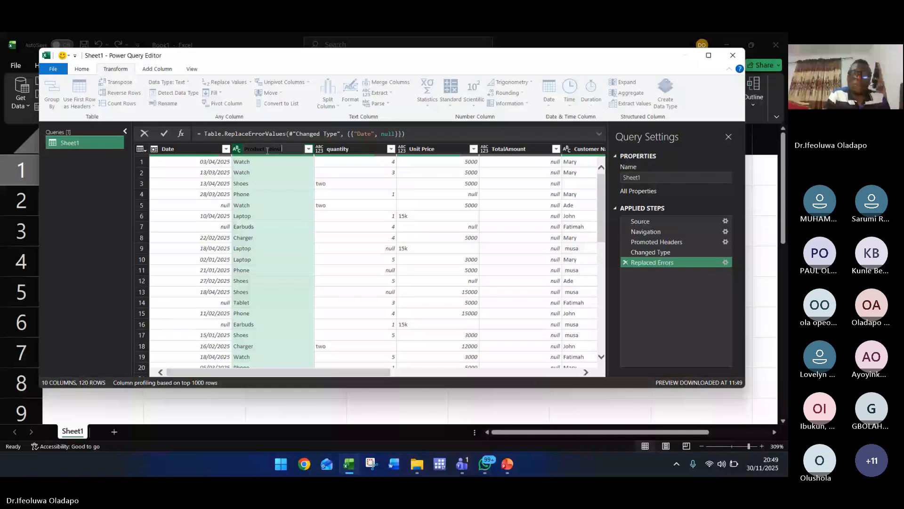
text(ock)
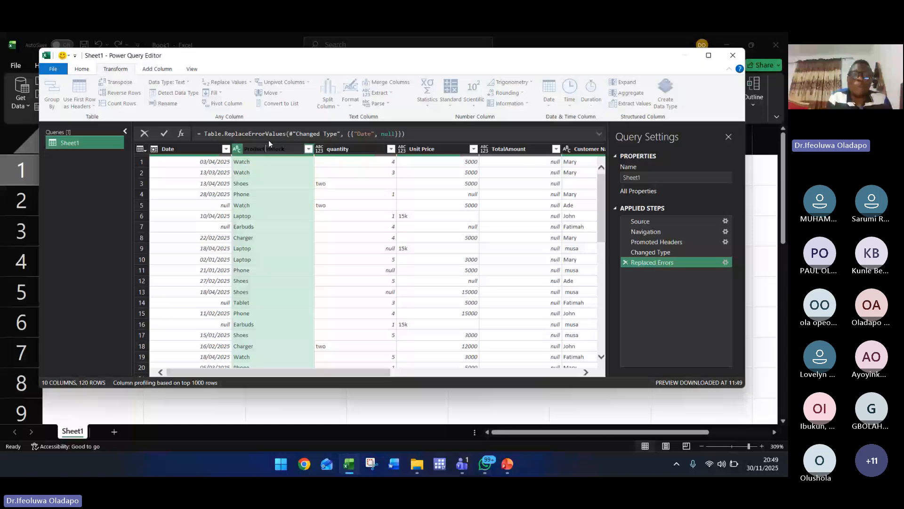
key(Return)
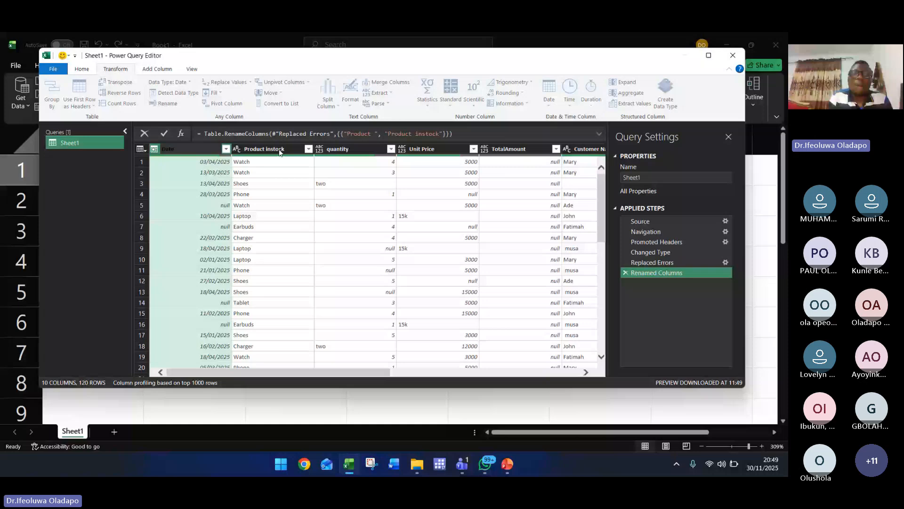
Convert the text in the Product instock column to uppercase
click(280, 150)
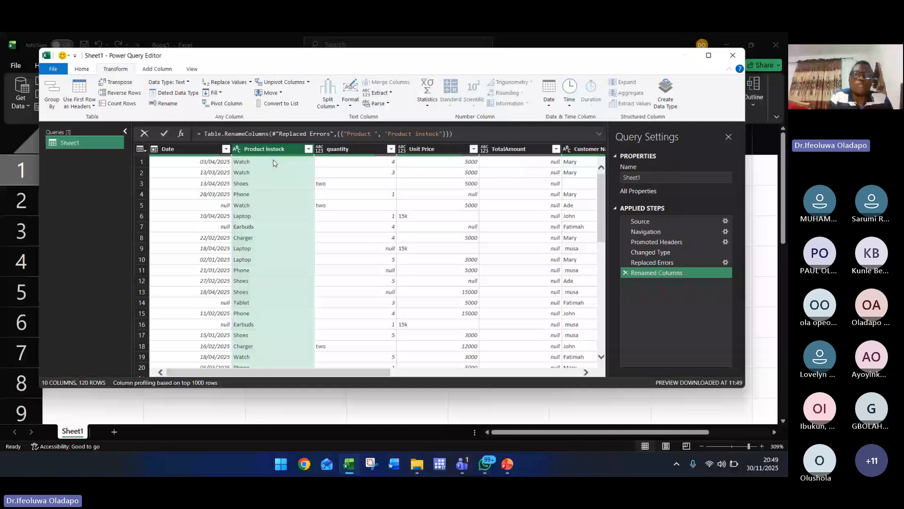
click(84, 74)
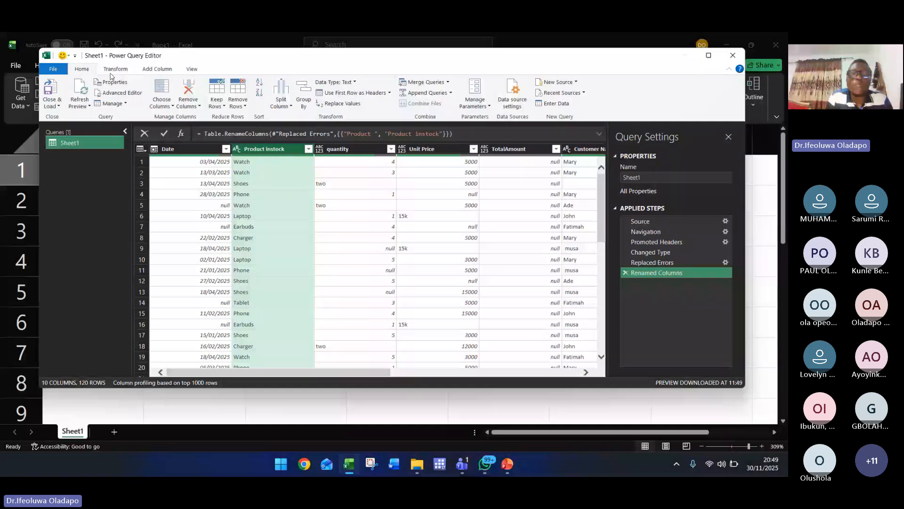
click(112, 72)
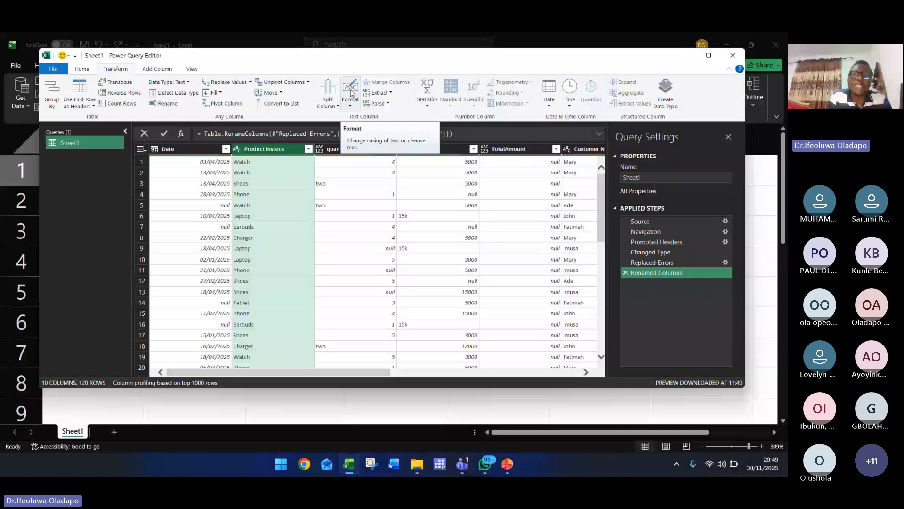
click(350, 92)
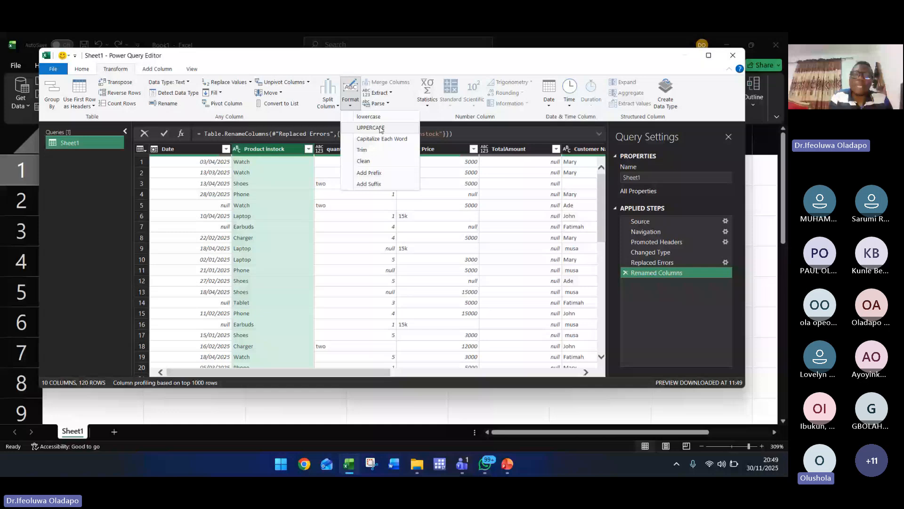
click(381, 128)
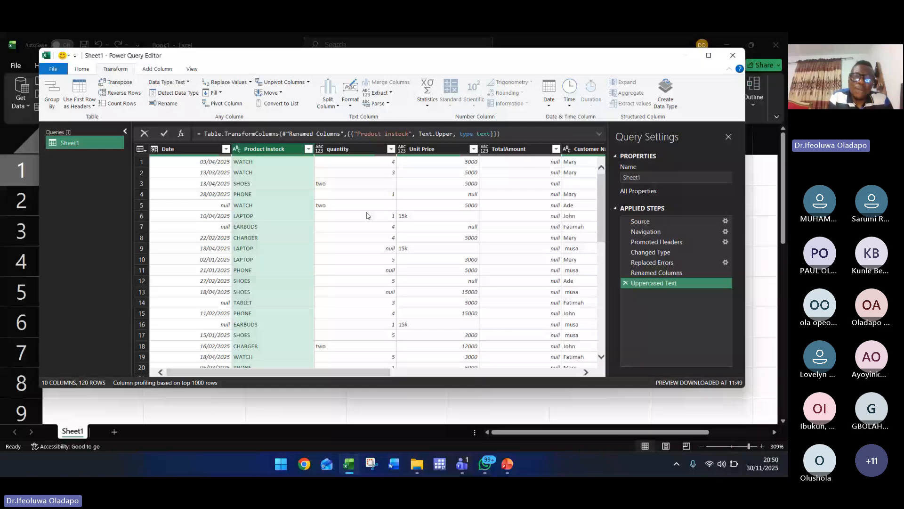
Apply the quantity column's filter with all values kept selected and inspect the "two" entry in row 3
click(391, 148)
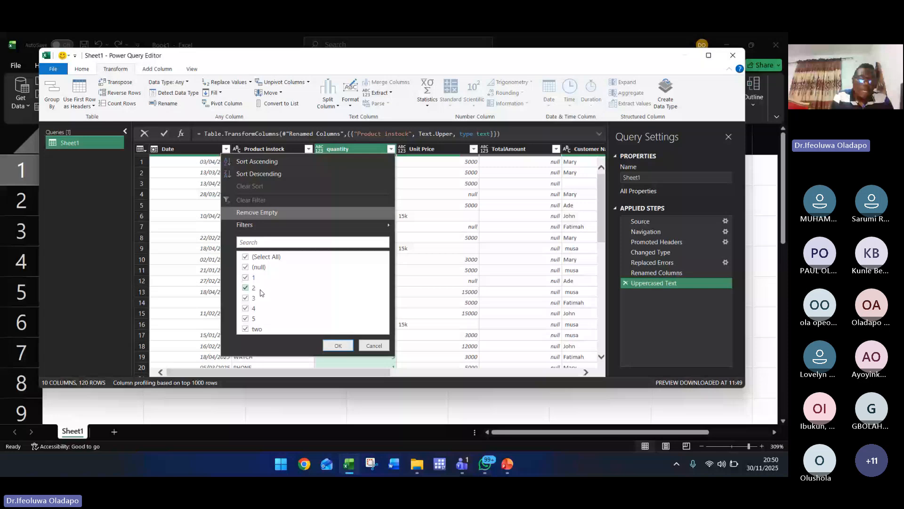
click(337, 347)
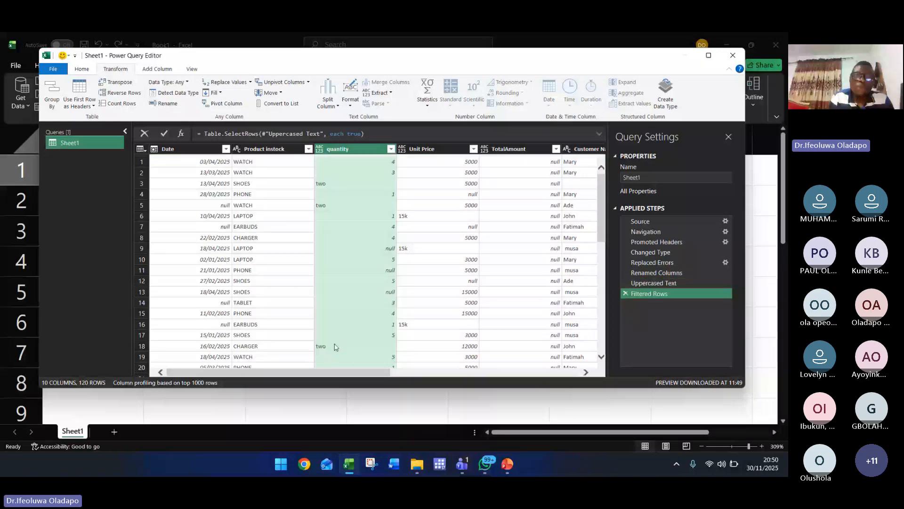
click(346, 186)
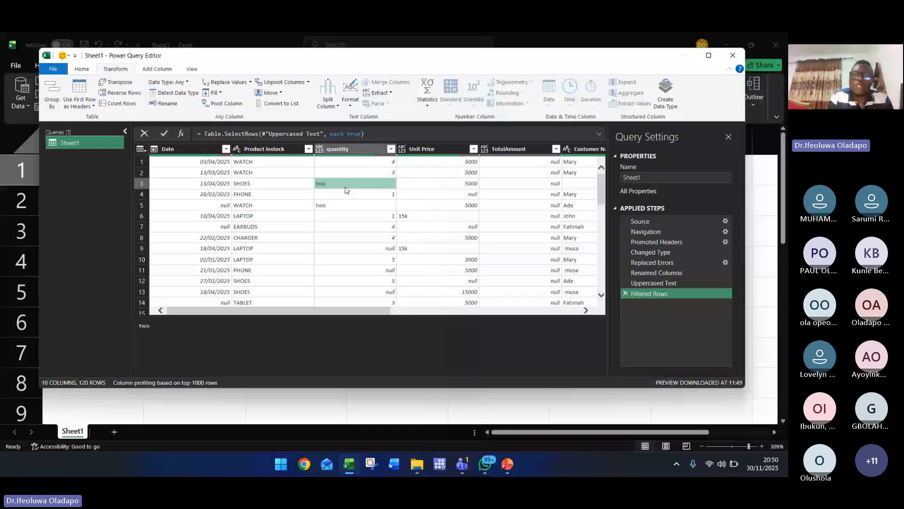
Replace the value "two" with 2 in the quantity column
click(369, 145)
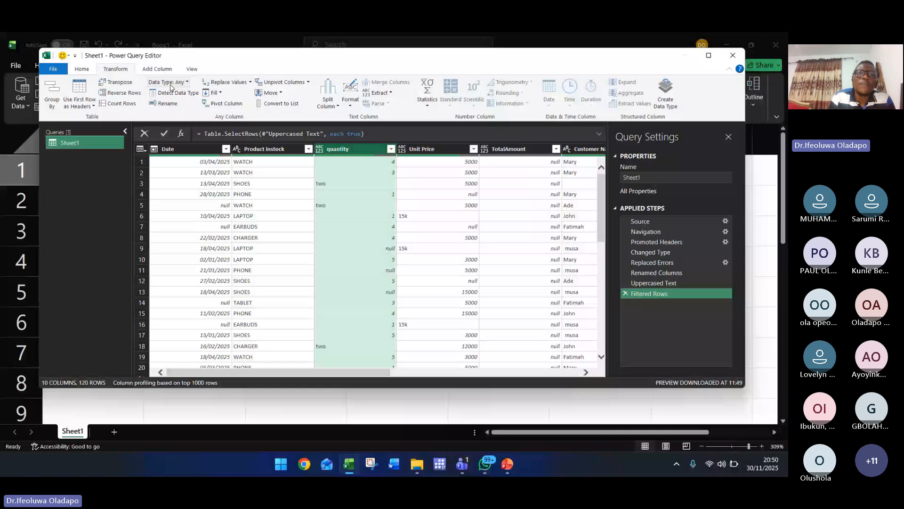
click(247, 84)
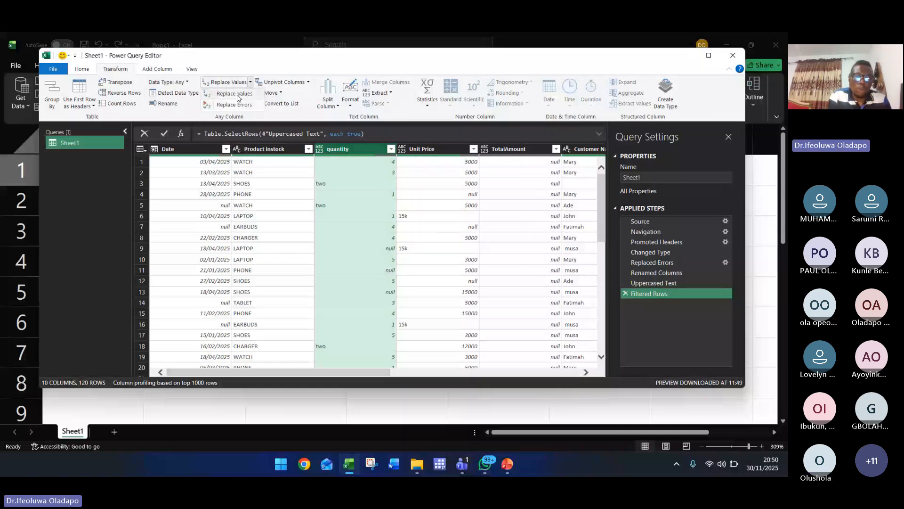
click(237, 97)
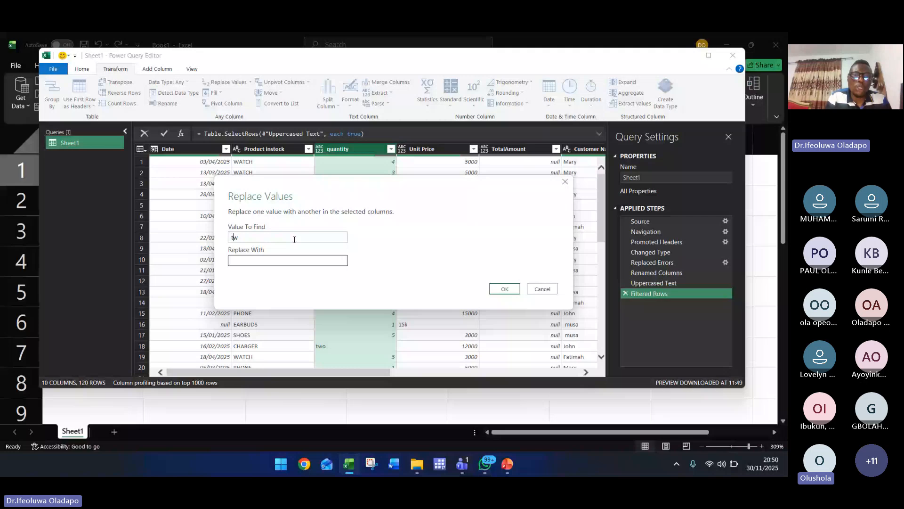
text(tw)
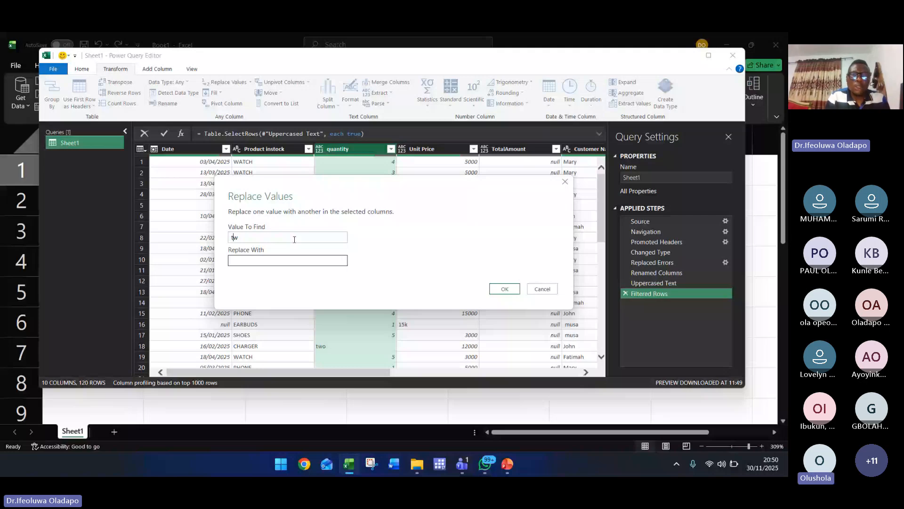
text(o)
key(Tab)
text(2)
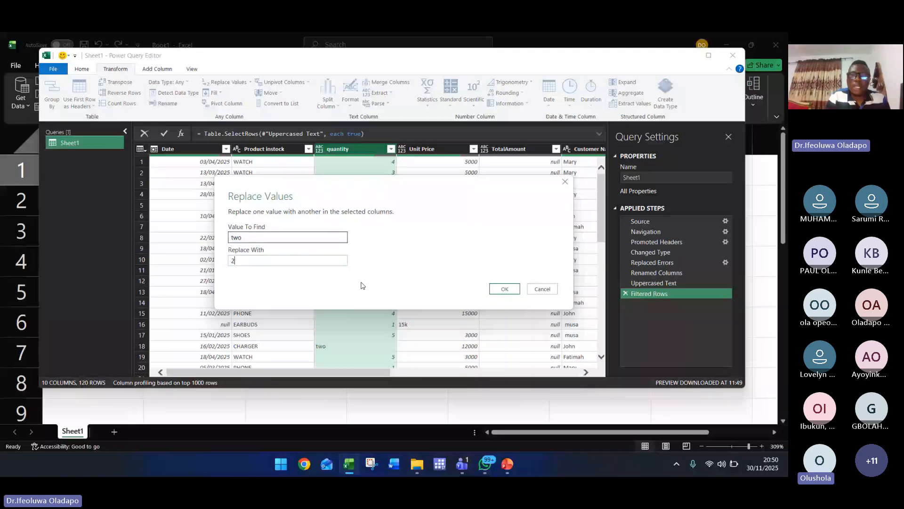
click(496, 292)
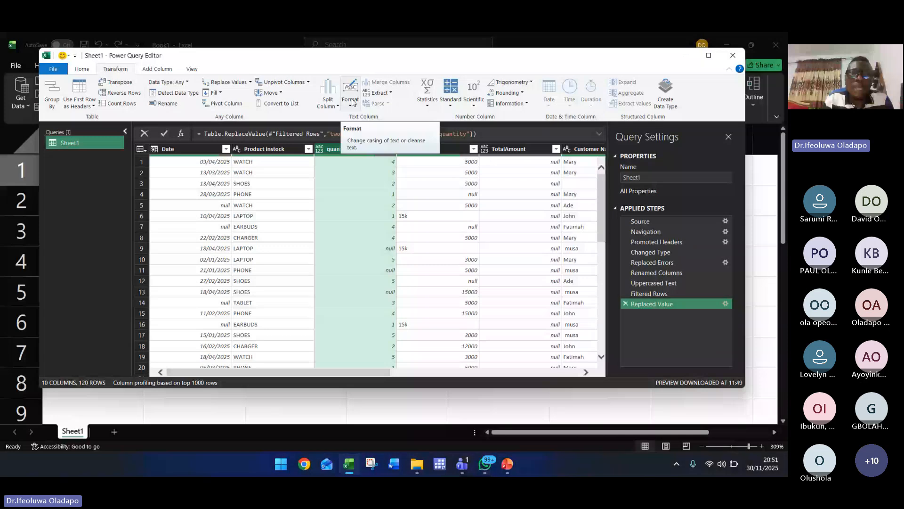
Change the quantity column's data type to Whole Number and remove the rows where quantity is empty
click(187, 83)
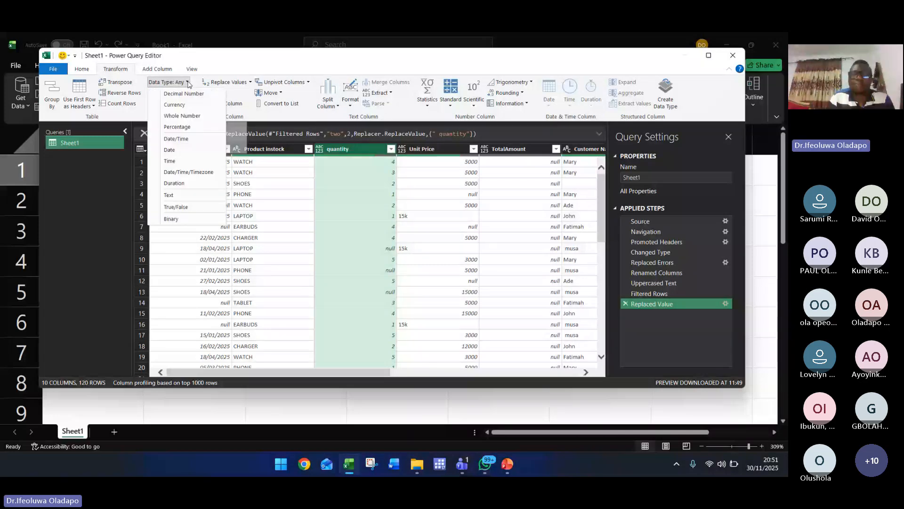
click(187, 120)
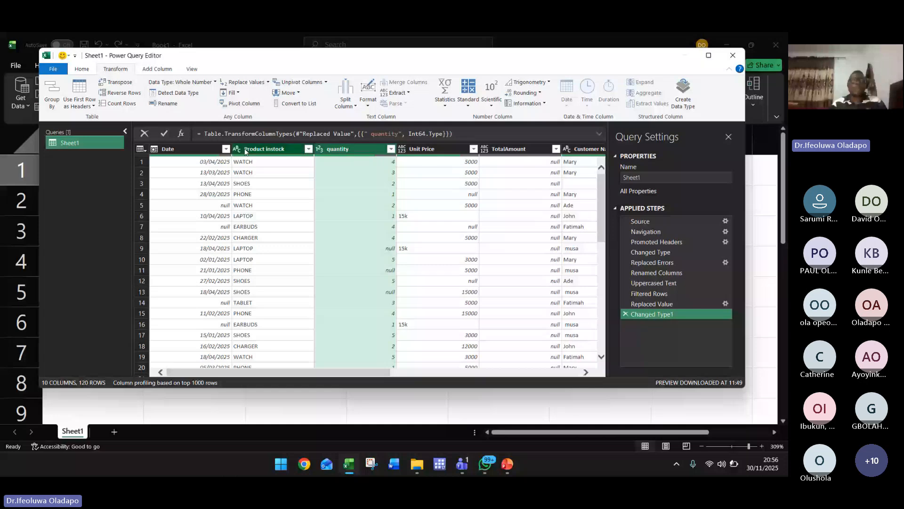
click(141, 149)
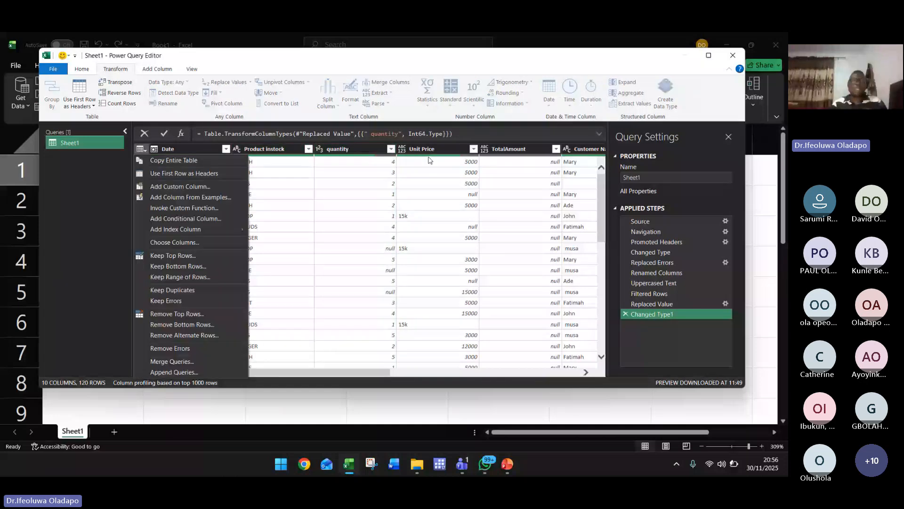
click(428, 160)
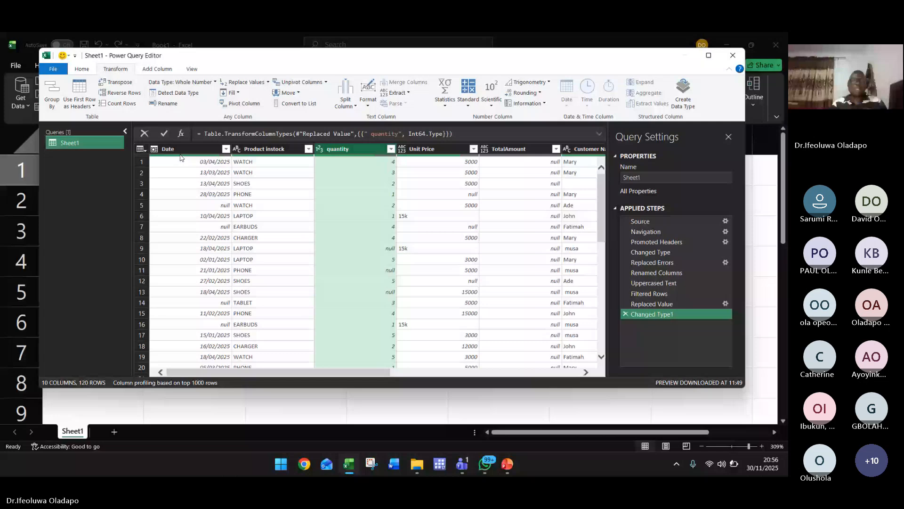
click(141, 149)
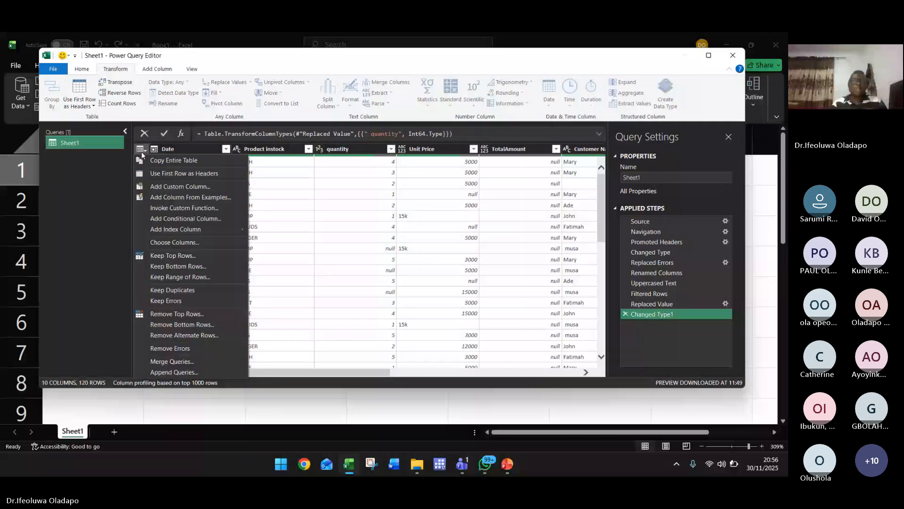
click(391, 150)
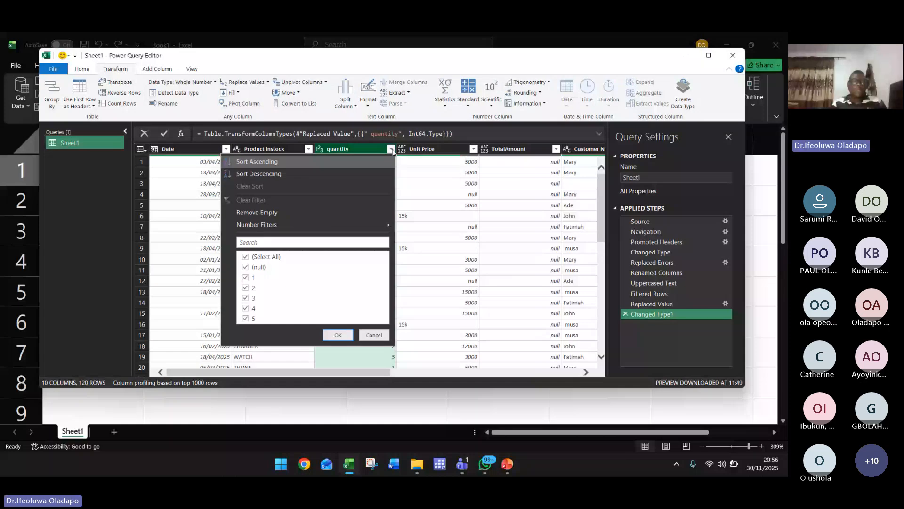
click(257, 213)
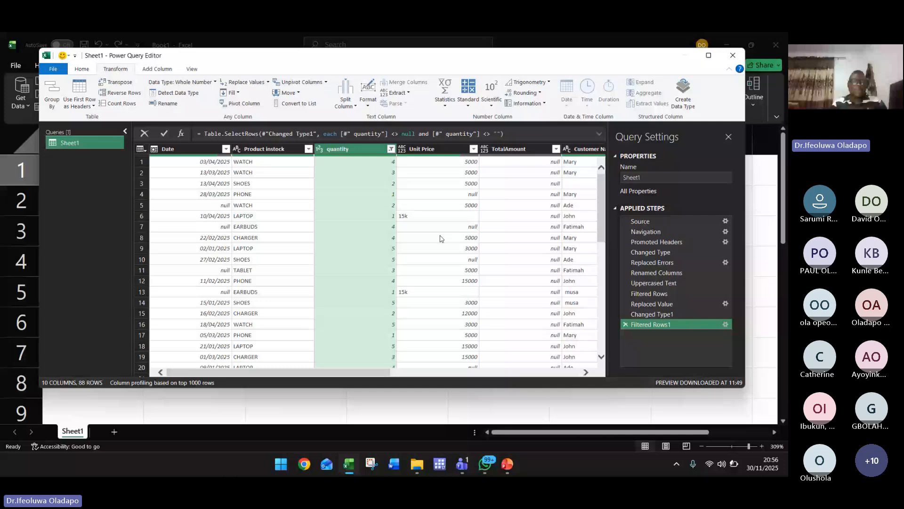
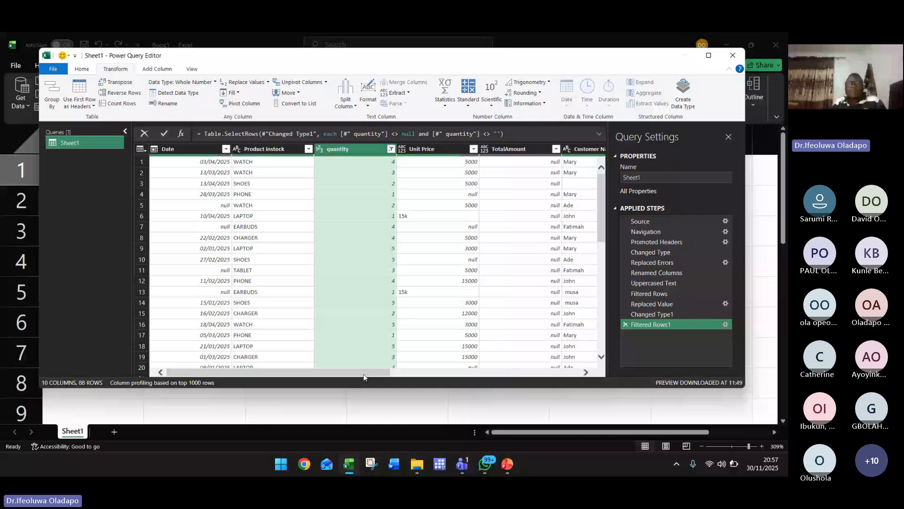
drag(364, 375, 344, 208)
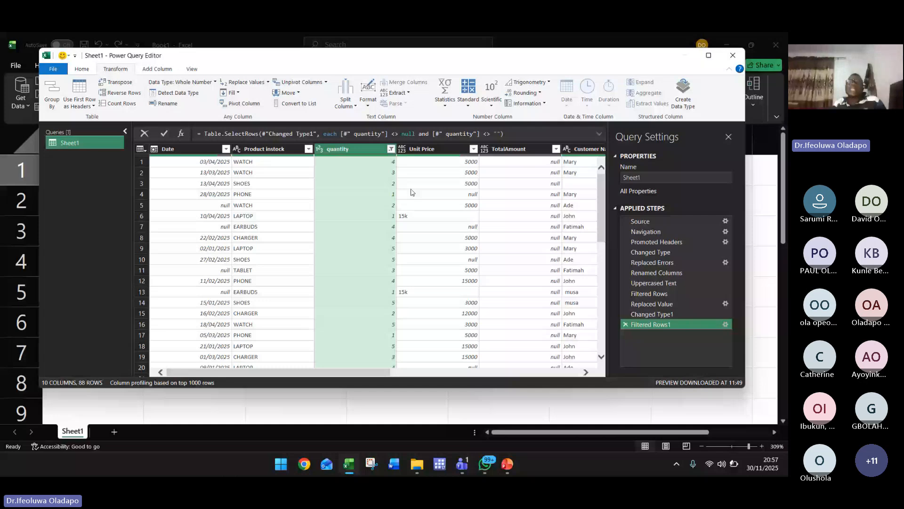
Inspect the distinct values in the Unit Price column's filter and apply it with everything selected
click(446, 150)
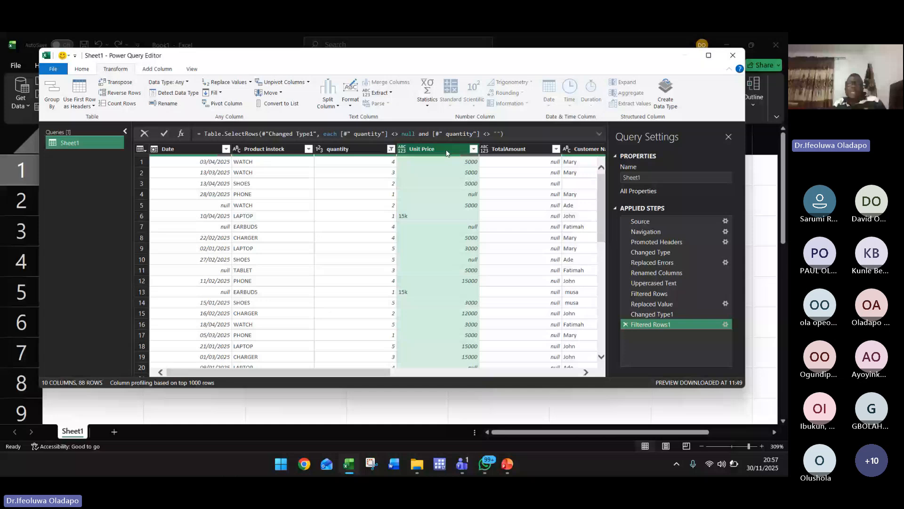
click(473, 149)
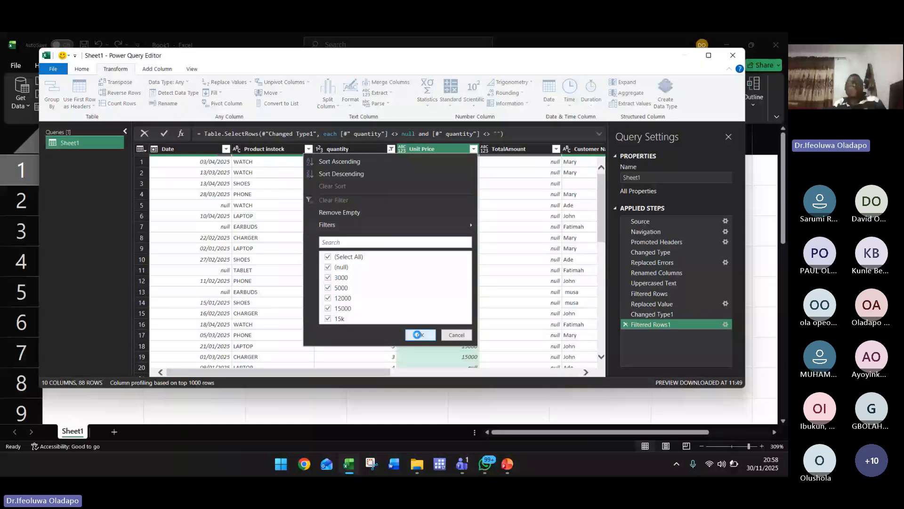
click(419, 334)
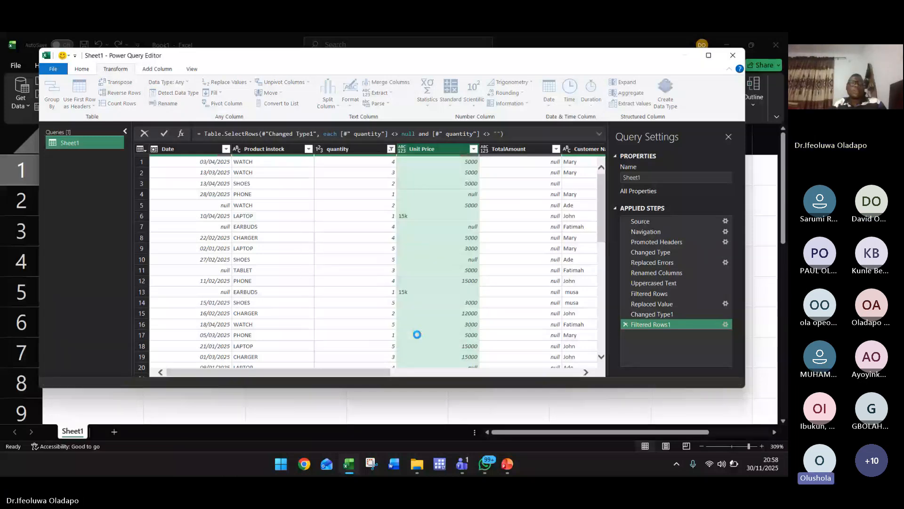
Replace the value "15k" with 15000 in the Unit Price column
click(250, 83)
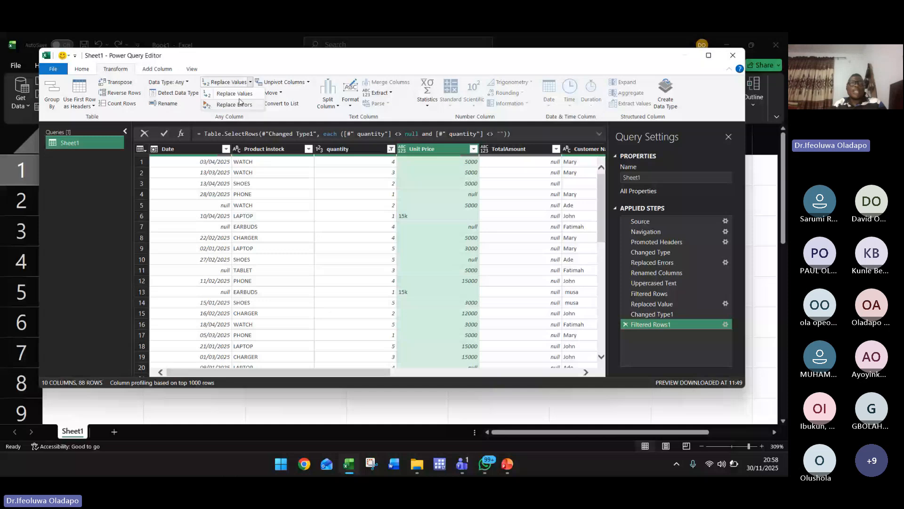
click(236, 93)
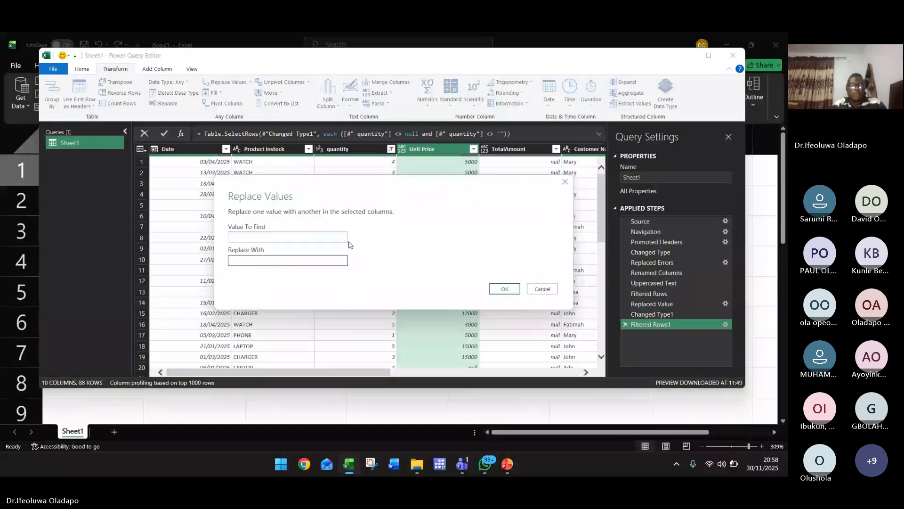
text(15)
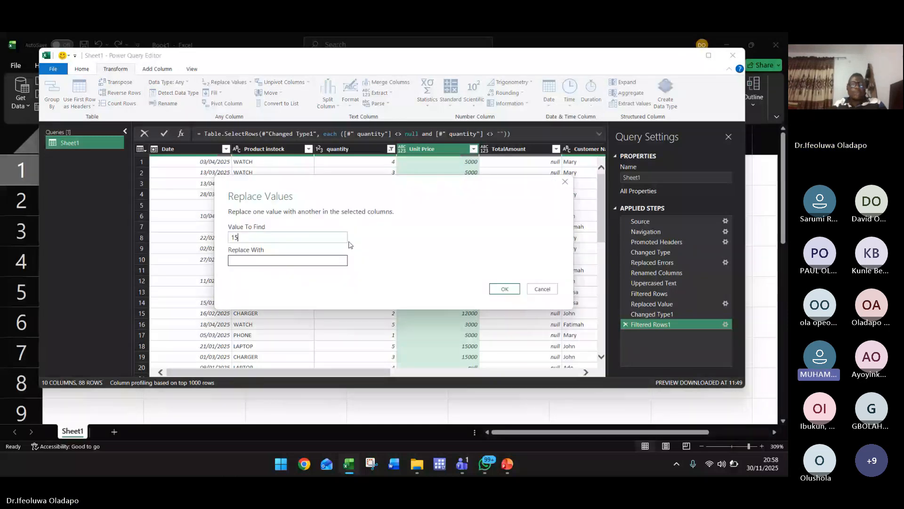
text(k)
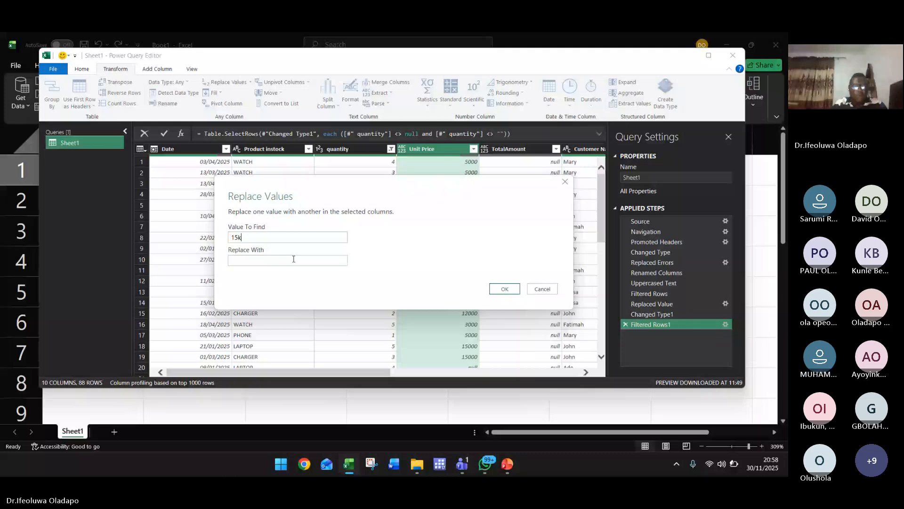
click(294, 260)
text(15000)
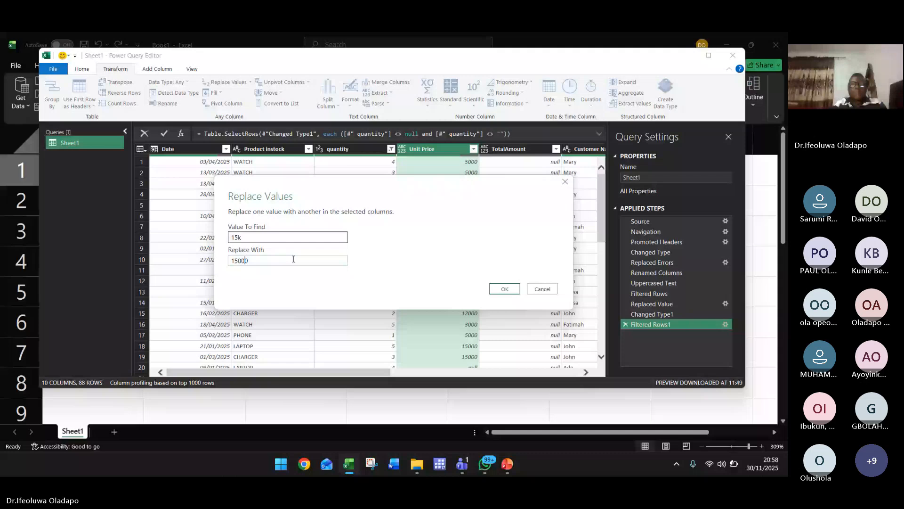
click(504, 289)
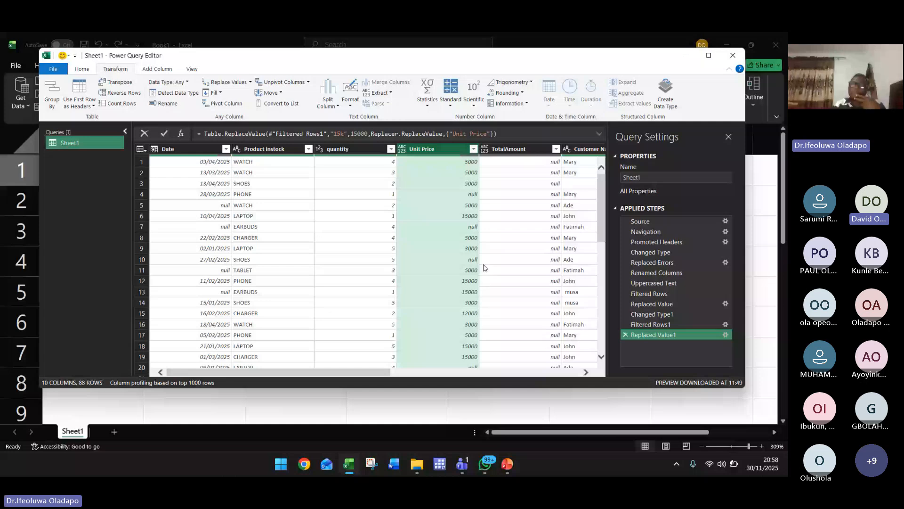
Remove the rows with an empty Unit Price and change the column's data type to Currency
click(472, 149)
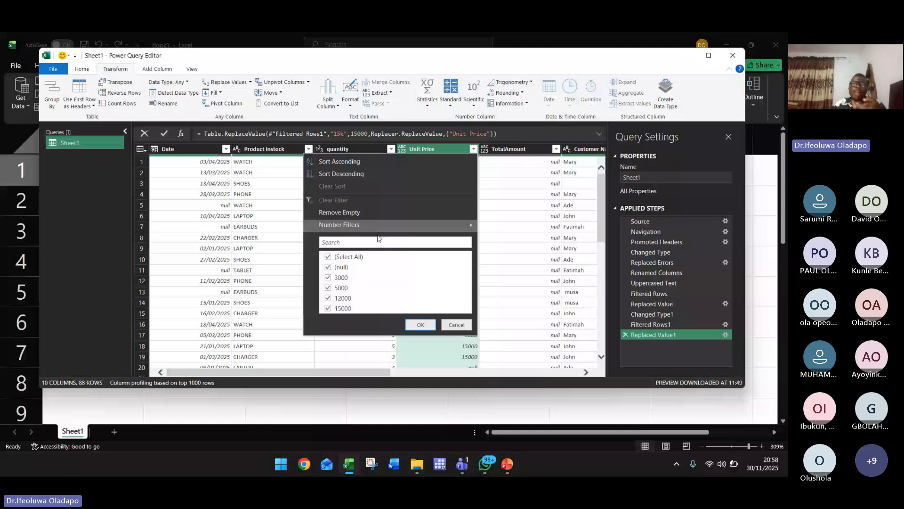
click(369, 213)
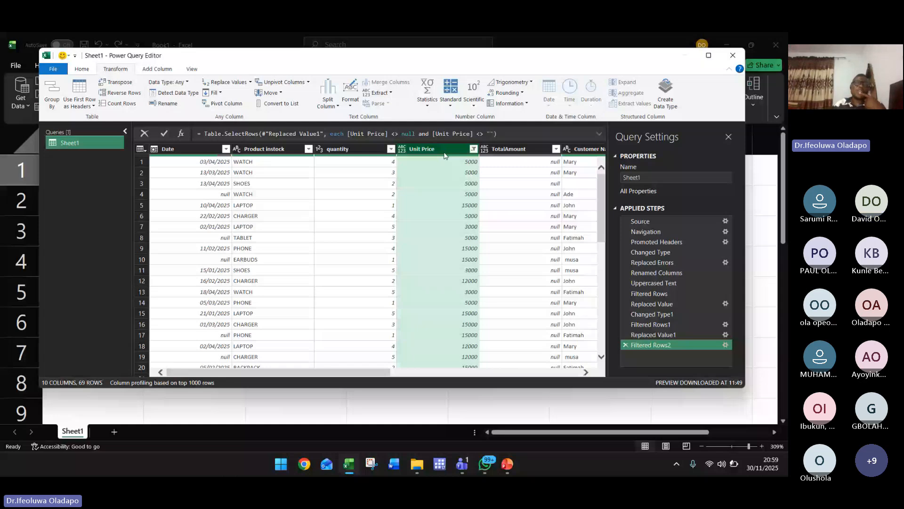
click(186, 83)
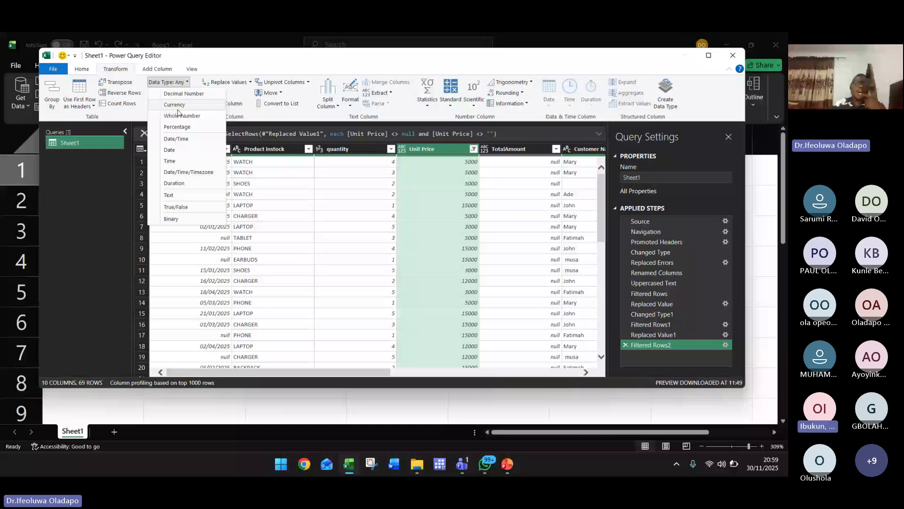
click(175, 105)
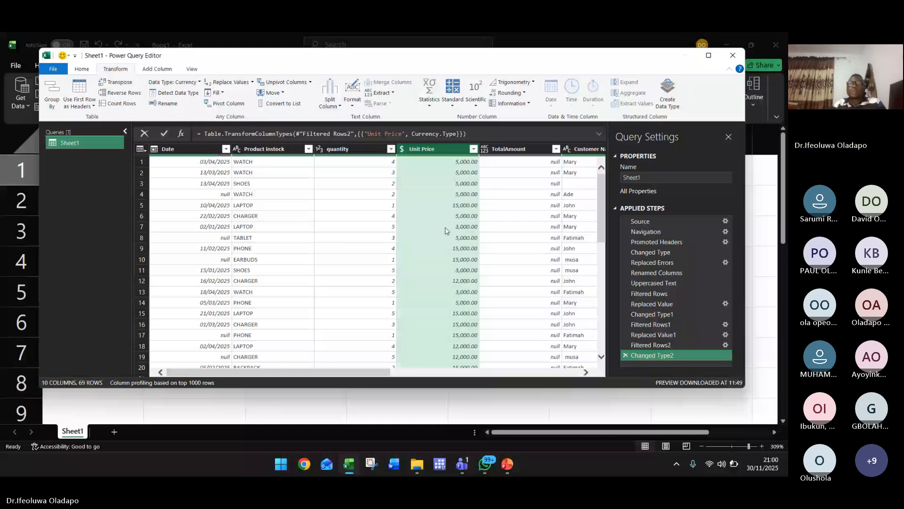
Check which values the TotalAmount column contains through its filter, keeping all of them selected
right_click(503, 150)
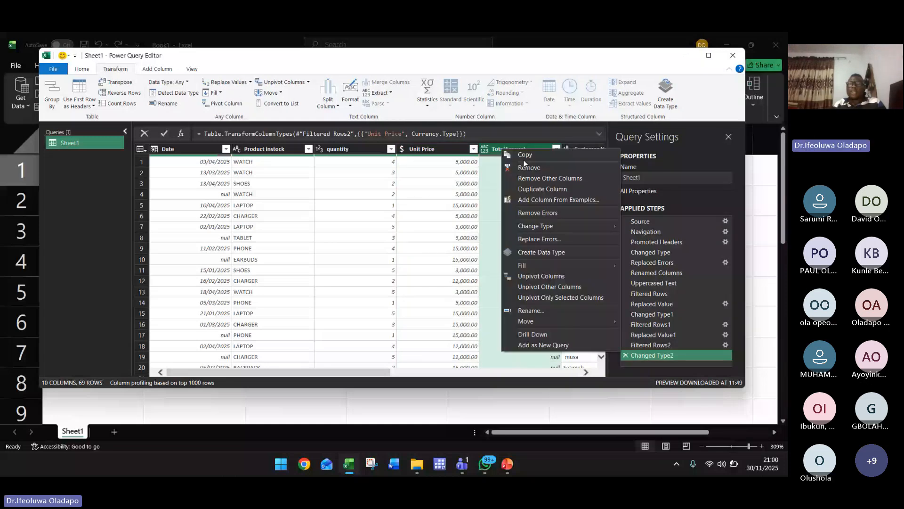
click(415, 180)
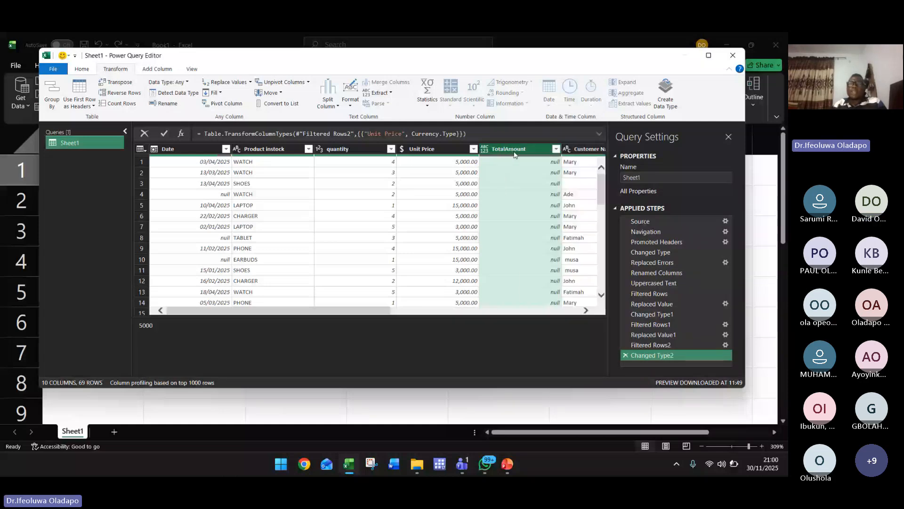
click(515, 154)
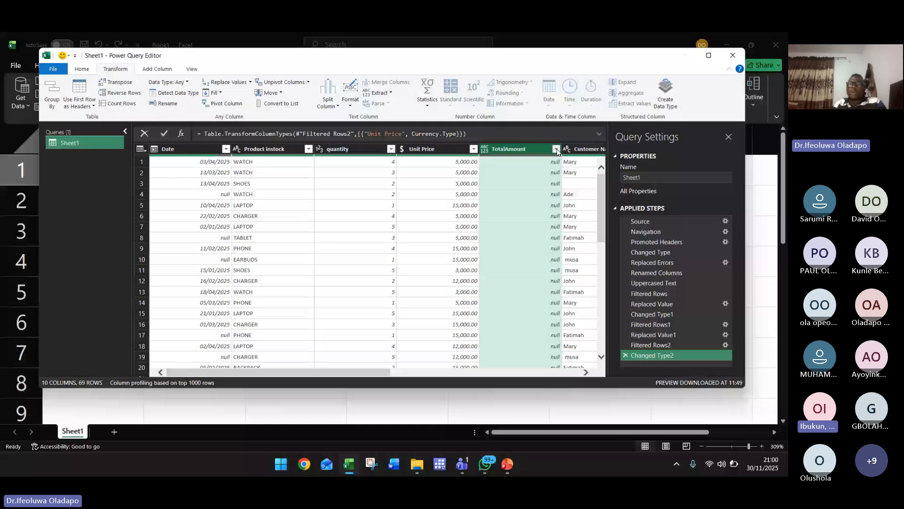
click(556, 150)
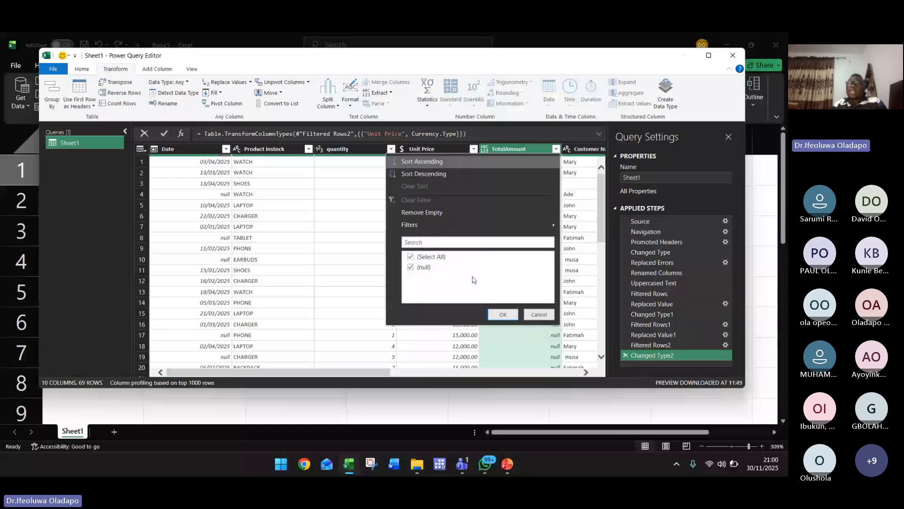
click(503, 315)
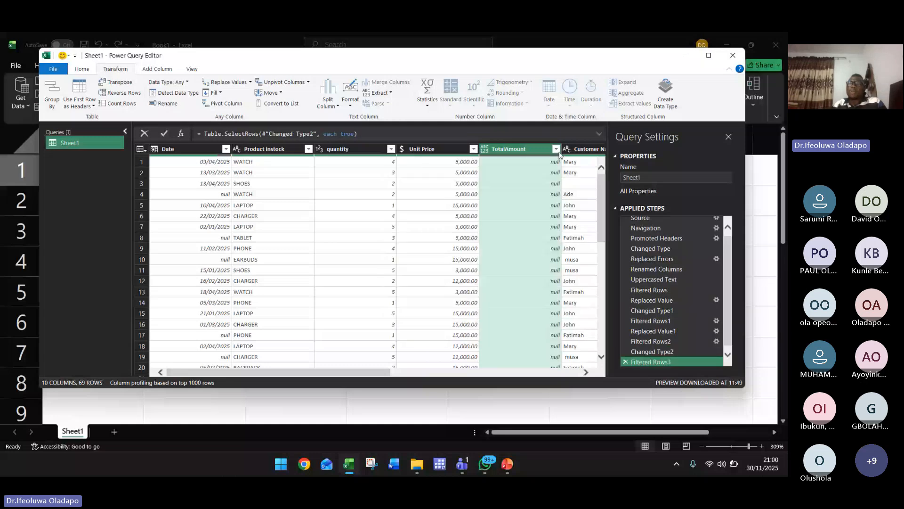
Remove the TotalAmount column from the query
click(556, 149)
click(530, 150)
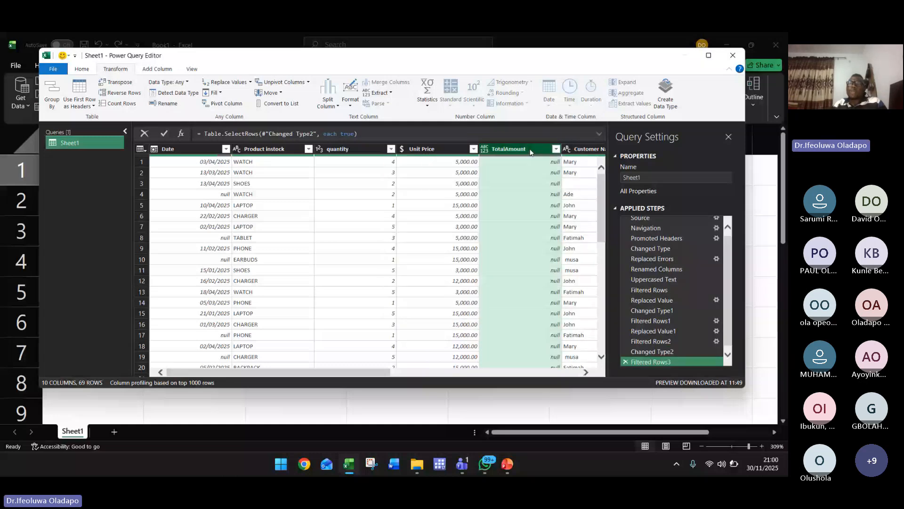
right_click(530, 151)
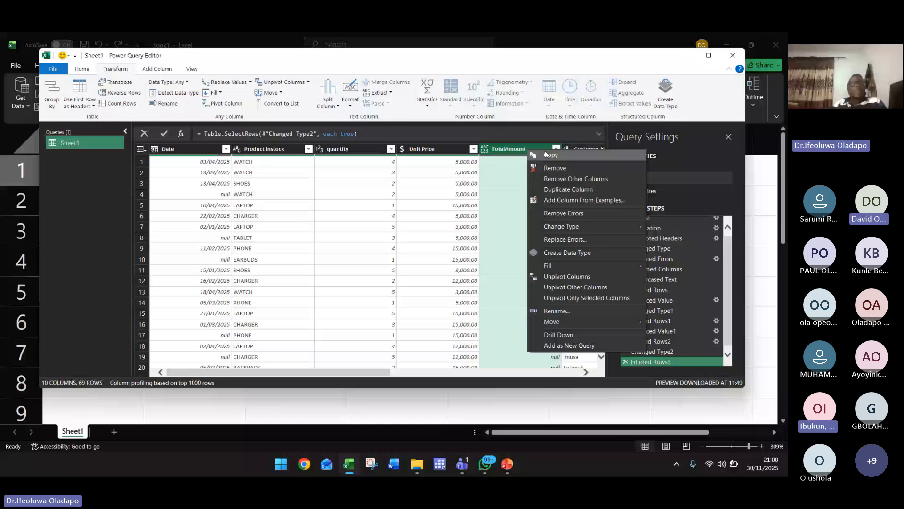
click(555, 167)
Start a new custom column in the query and name it TotalAmount
click(157, 69)
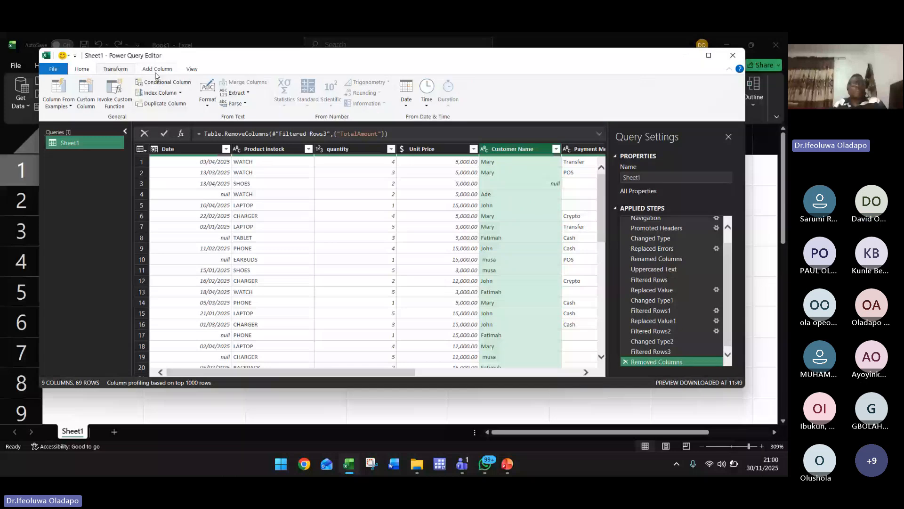
click(86, 96)
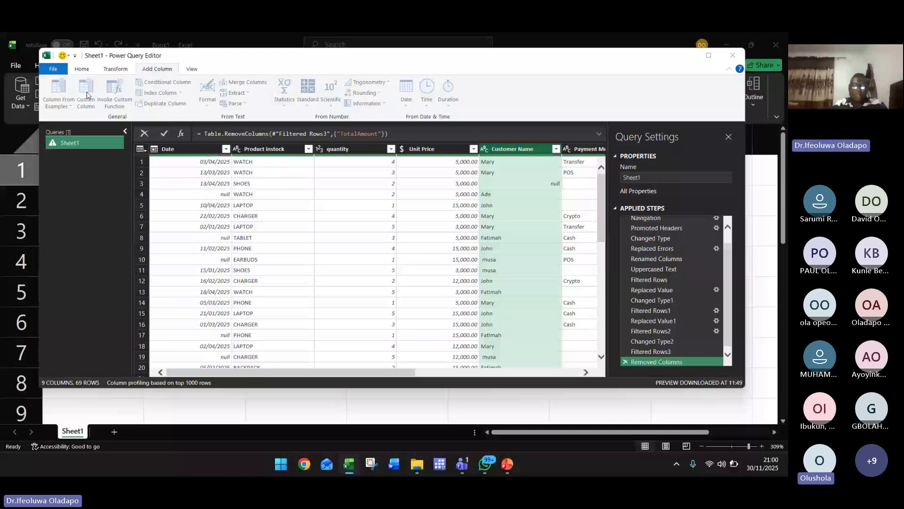
text(C)
key(BackSpace)
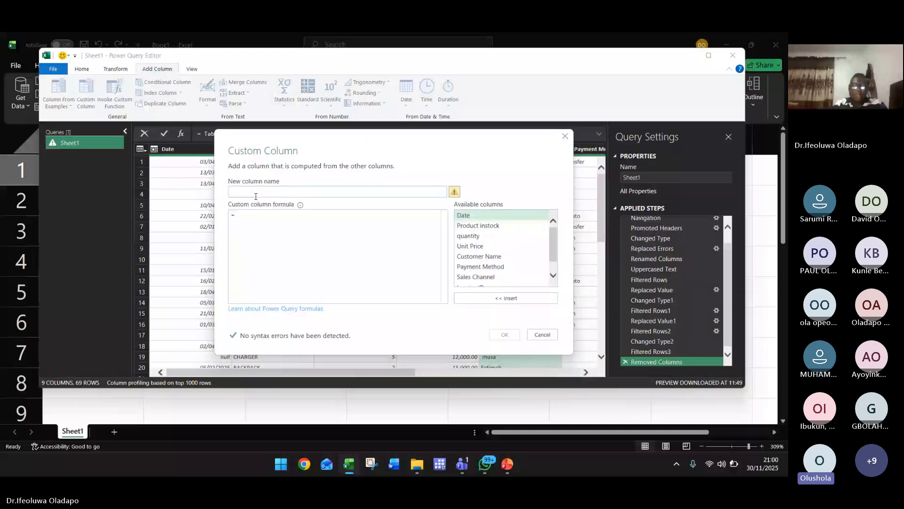
text(Total)
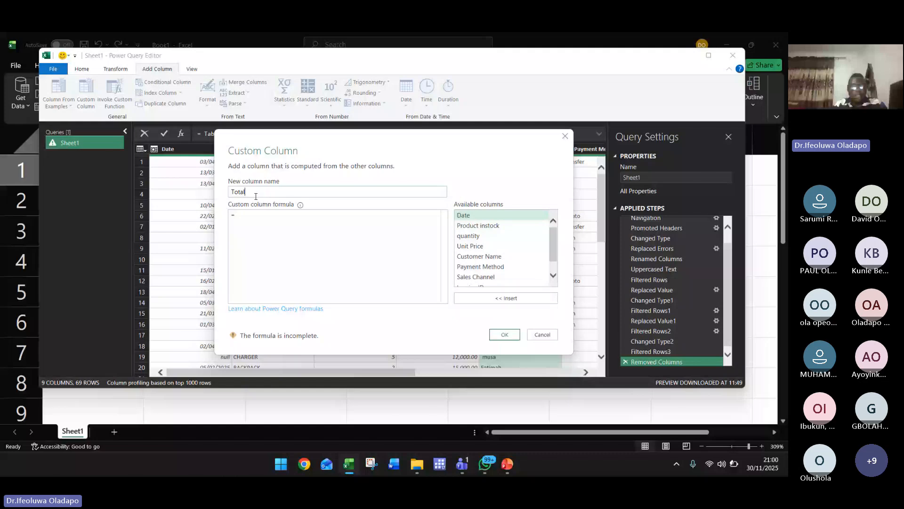
text(Amount)
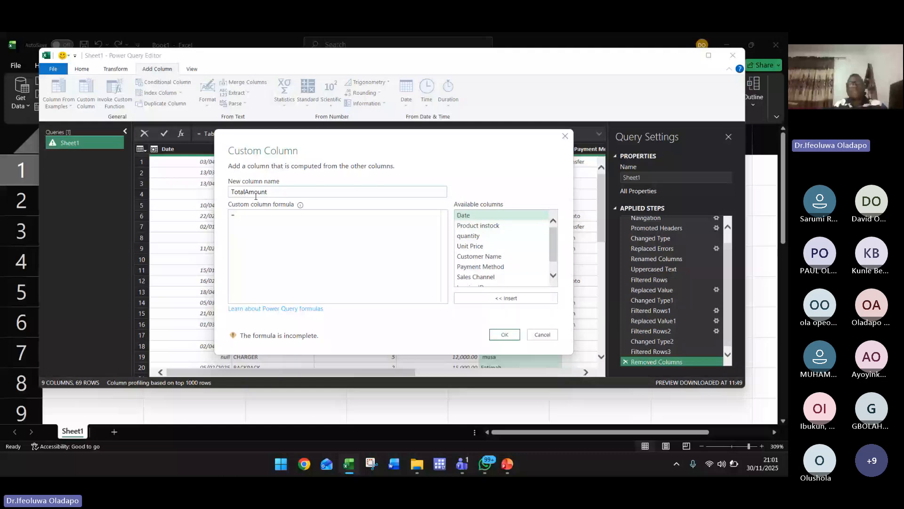
Define the custom column's formula as quantity multiplied by Unit Price and add the column to the query
click(474, 245)
click(390, 232)
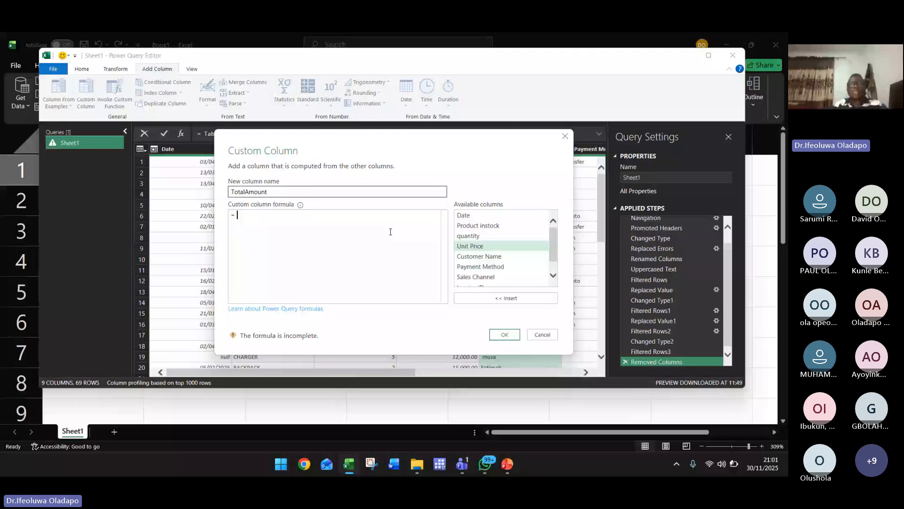
double_click(476, 236)
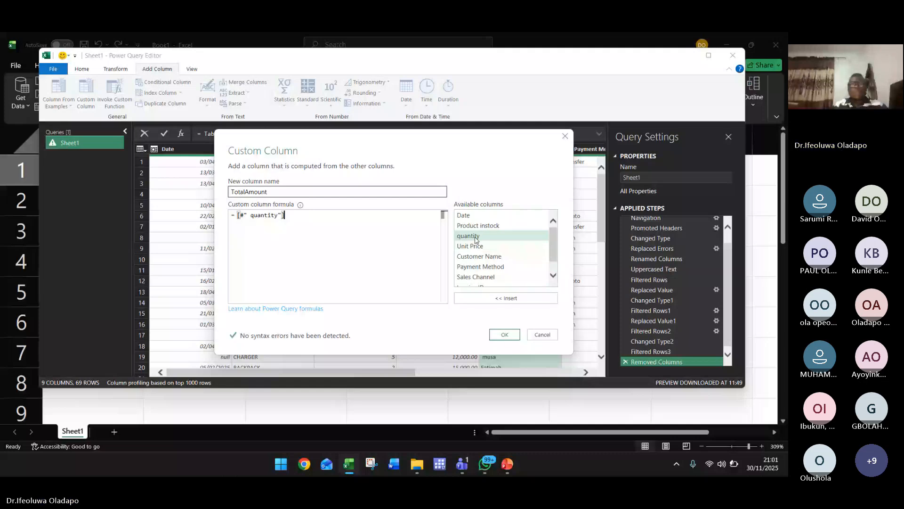
text(*)
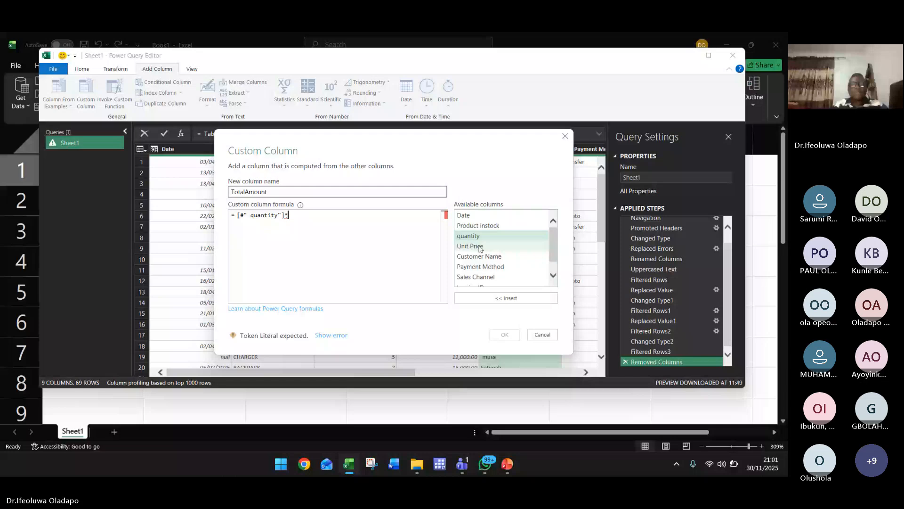
double_click(480, 246)
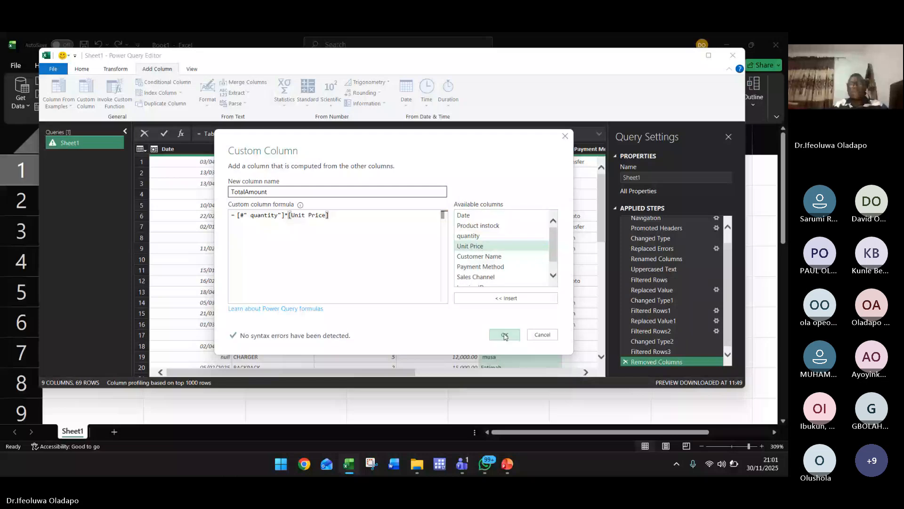
click(504, 335)
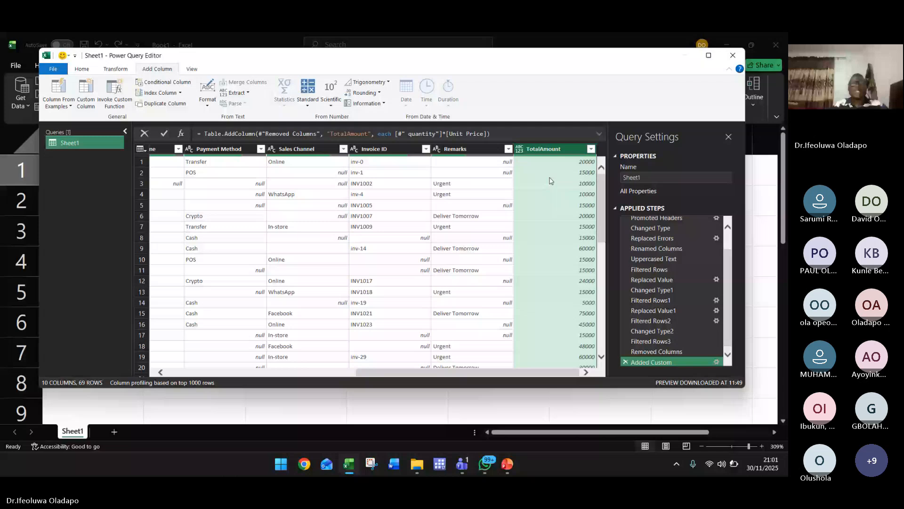
Move the TotalAmount column so it sits between Unit Price and Customer Name
drag(547, 149, 304, 158)
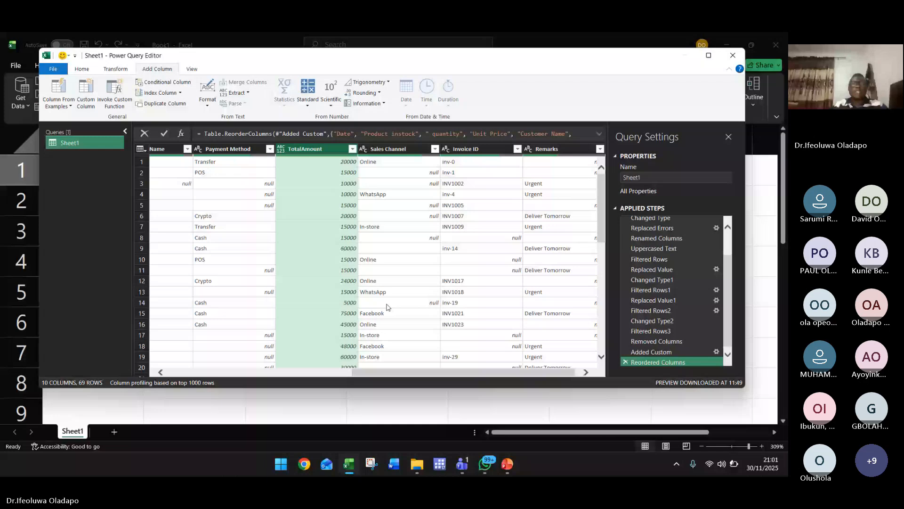
drag(430, 372, 299, 369)
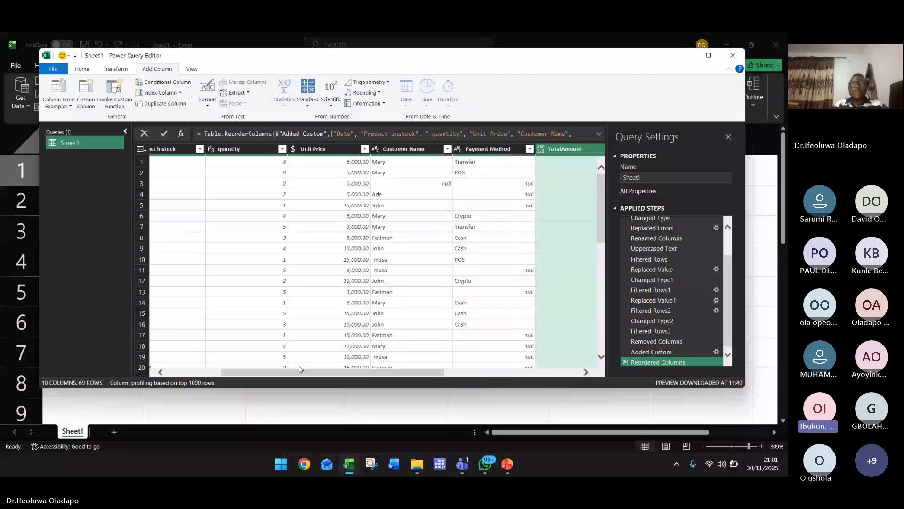
drag(565, 149, 403, 158)
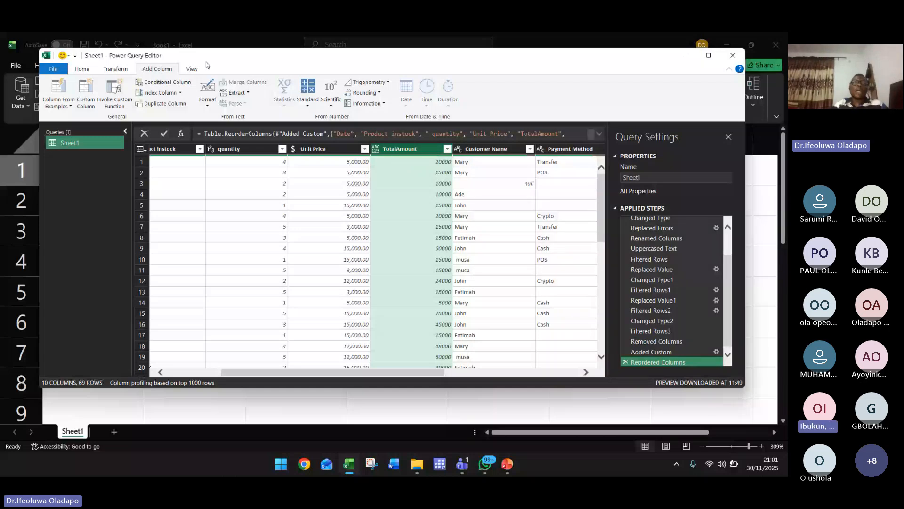
Change the TotalAmount column's data type to Currency
click(117, 70)
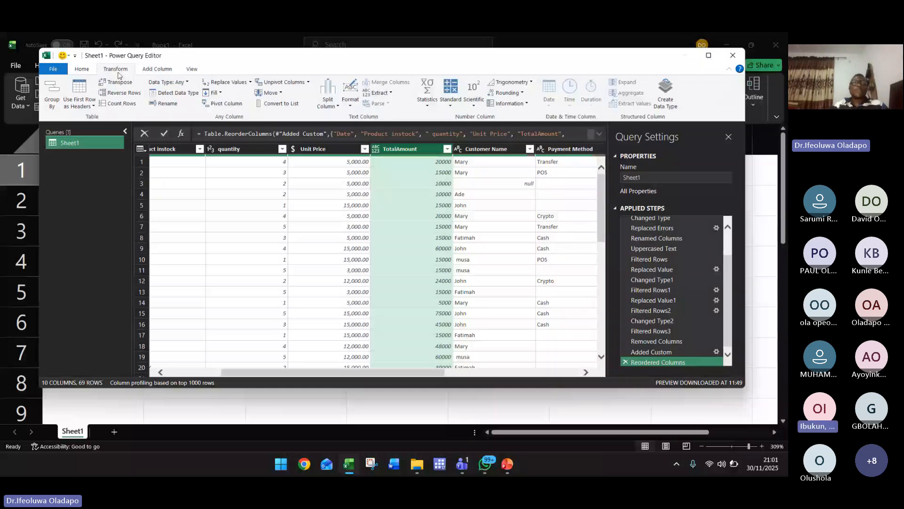
click(168, 82)
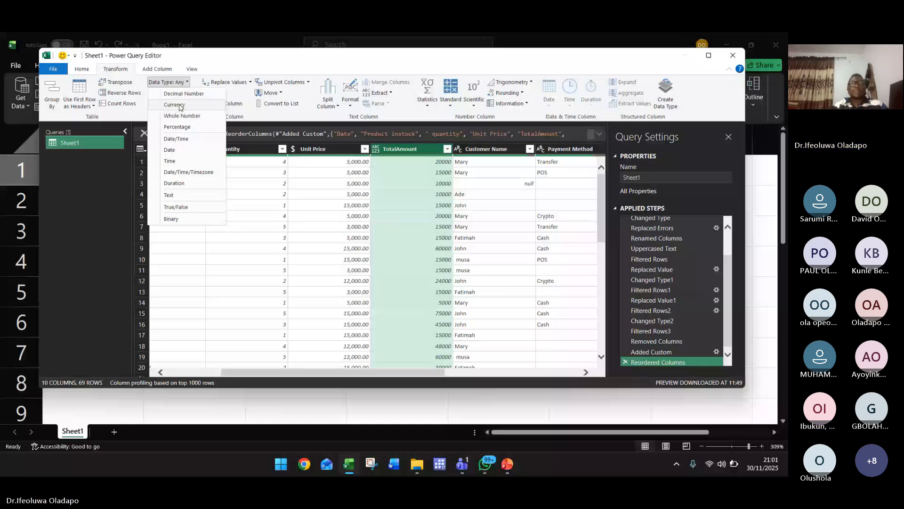
click(180, 105)
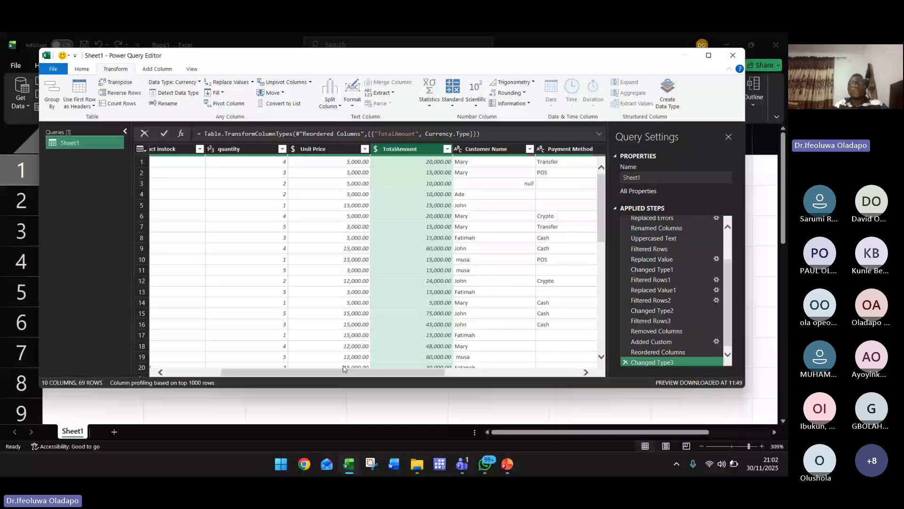
Convert the text in the Customer Name column to uppercase
drag(344, 371, 356, 375)
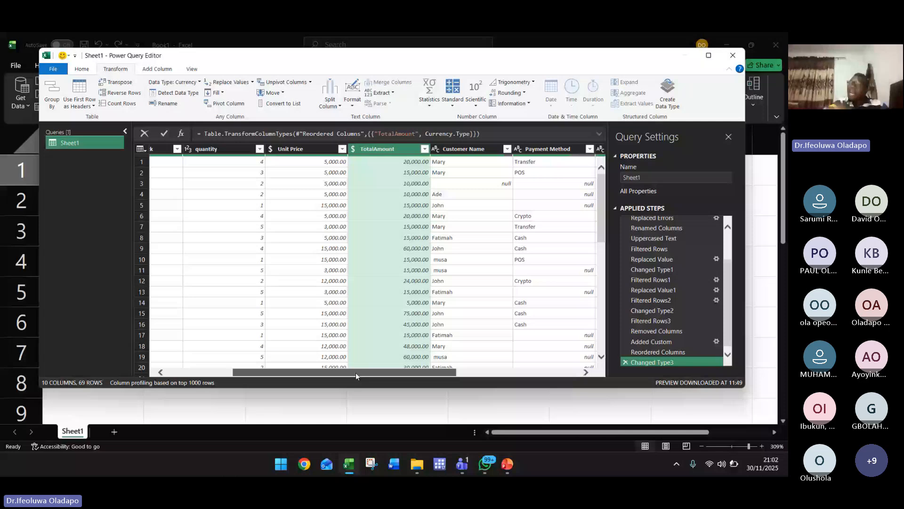
drag(356, 376, 364, 375)
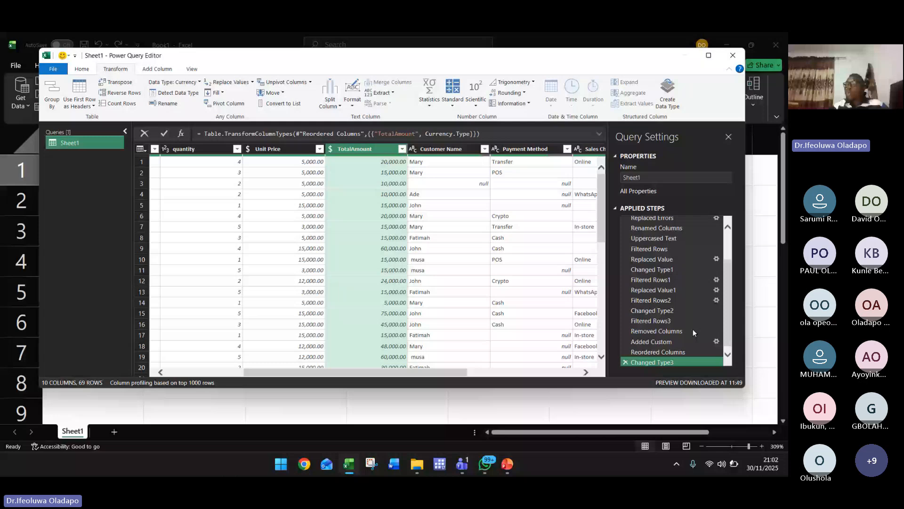
scroll(693, 329, down, 1)
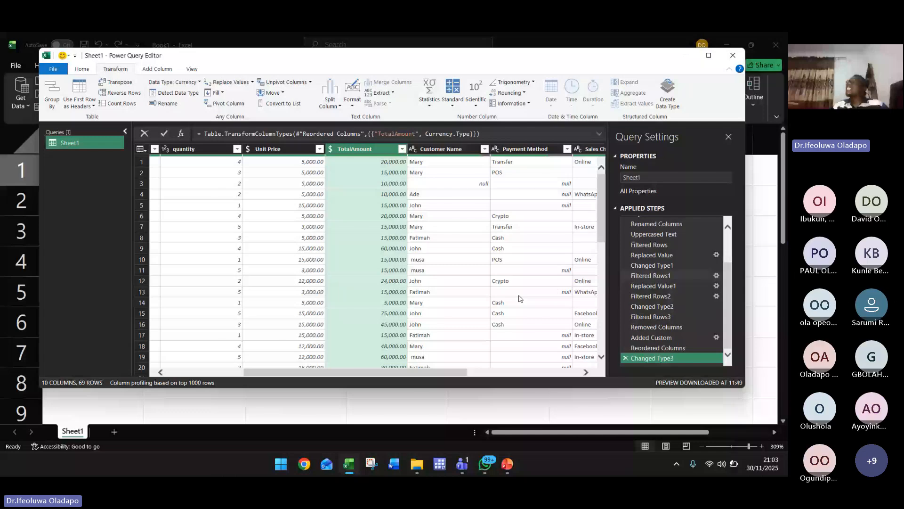
click(480, 299)
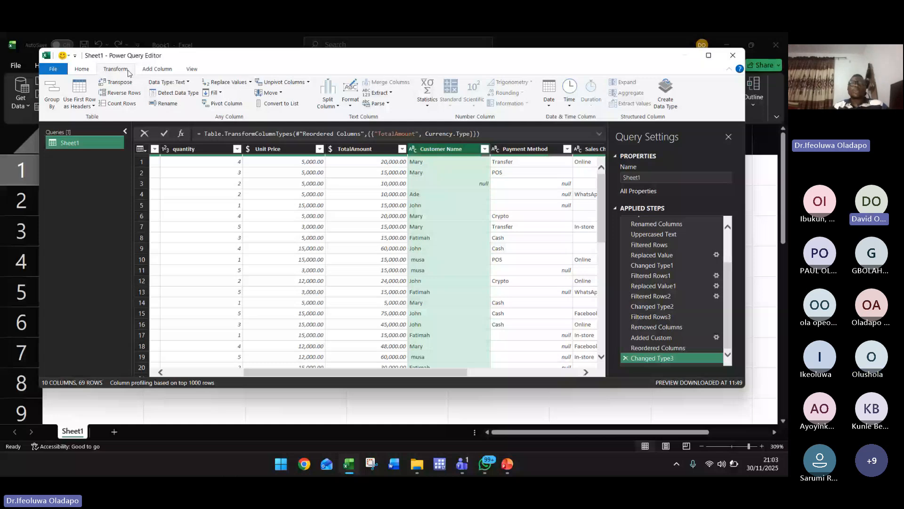
click(350, 94)
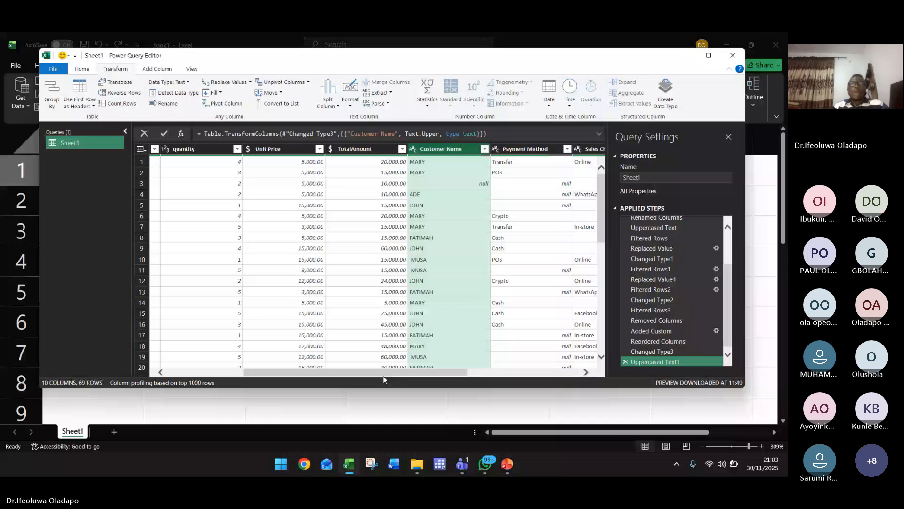
Trim the text in the Payment Method column
drag(383, 372, 422, 369)
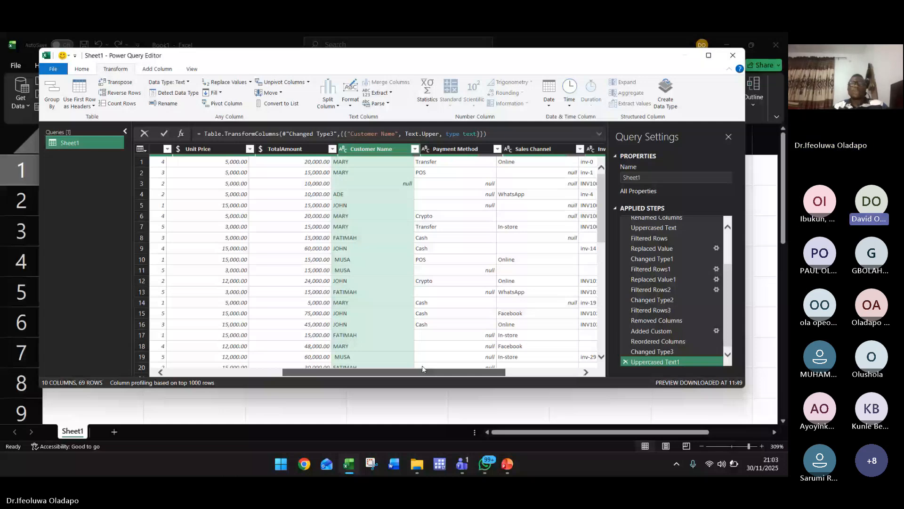
drag(422, 369, 432, 369)
click(430, 149)
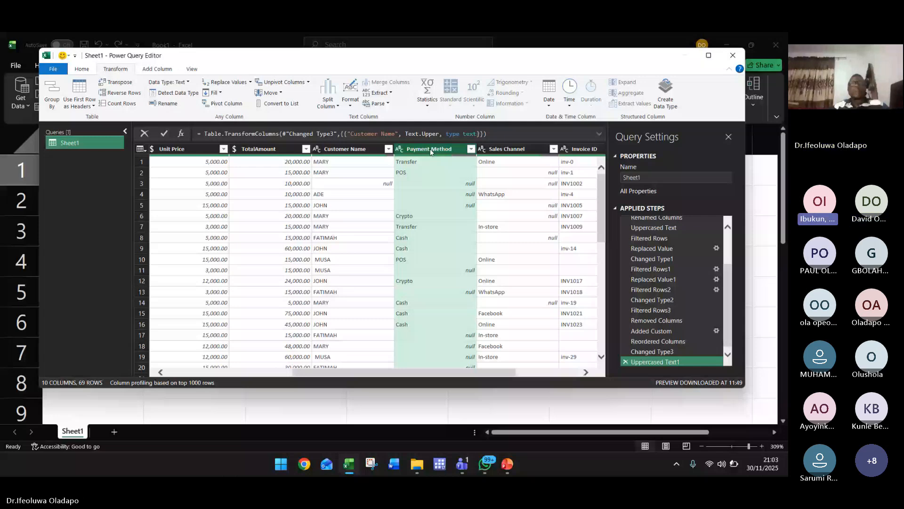
click(351, 106)
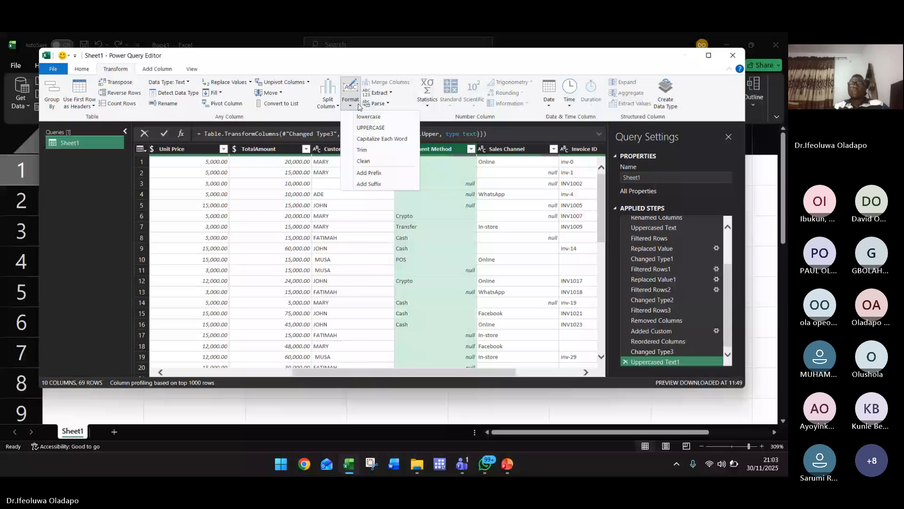
click(362, 150)
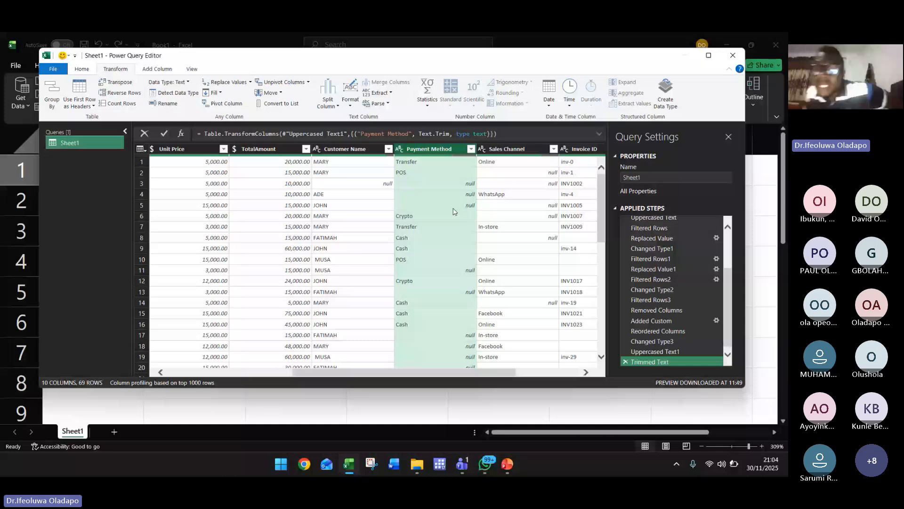
Filter the Remarks column to keep only the Deliver Tomorrow rows
drag(499, 373, 564, 384)
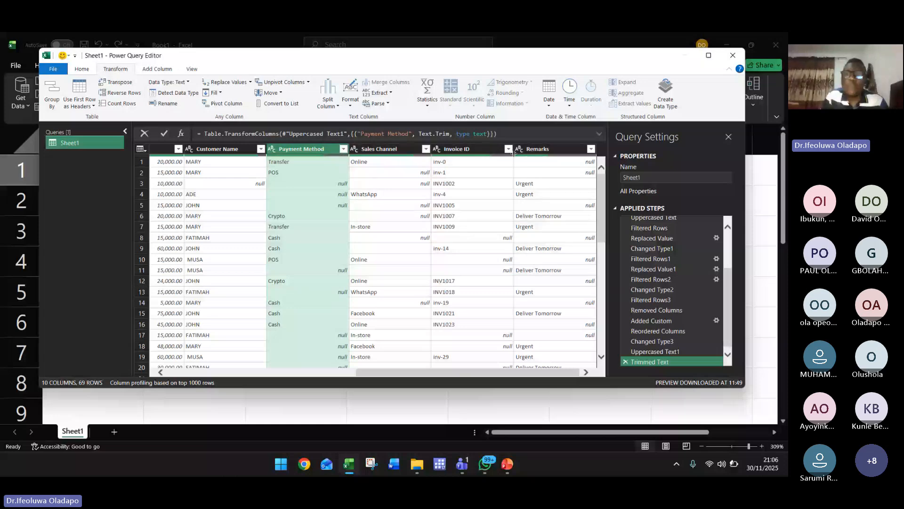
click(591, 148)
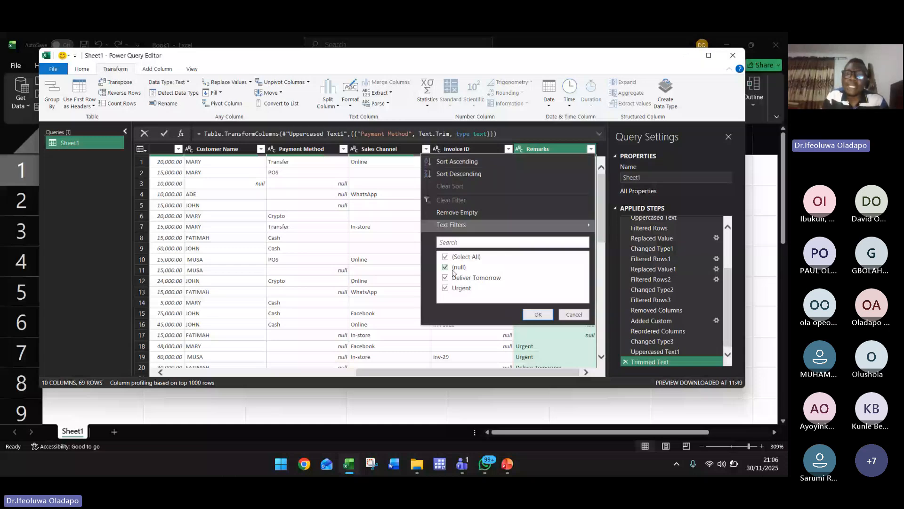
click(446, 257)
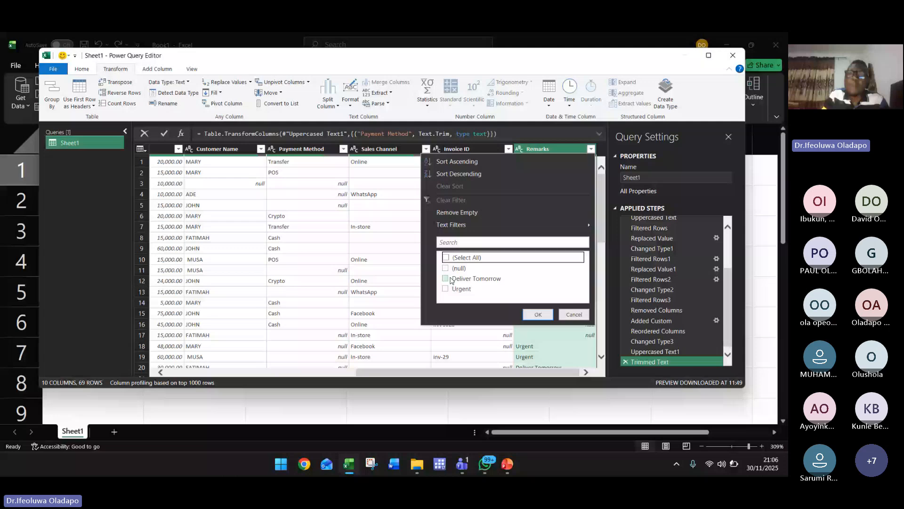
click(447, 279)
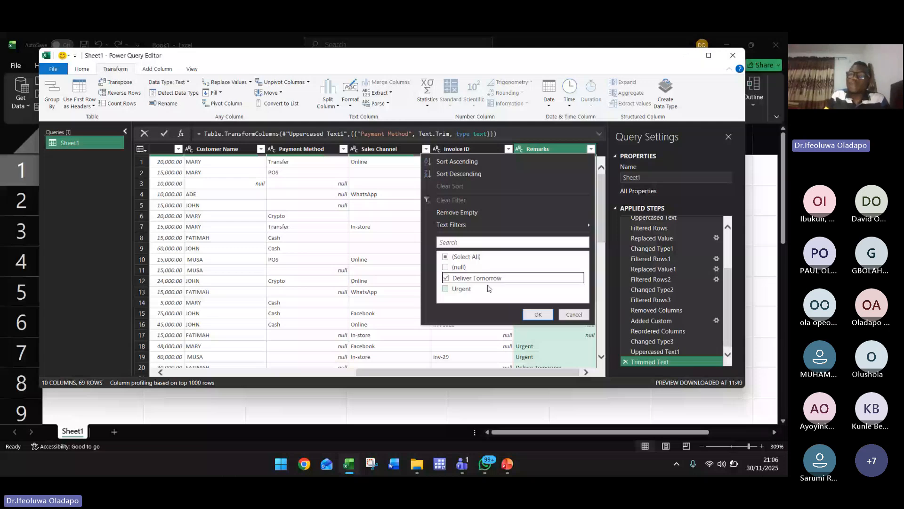
click(528, 313)
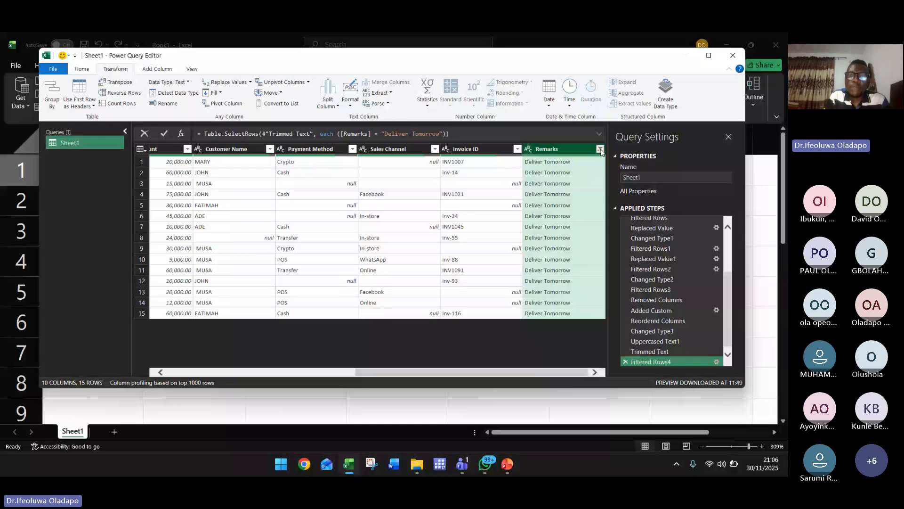
Extend the Remarks filter to include the Urgent rows as well
click(600, 149)
click(470, 290)
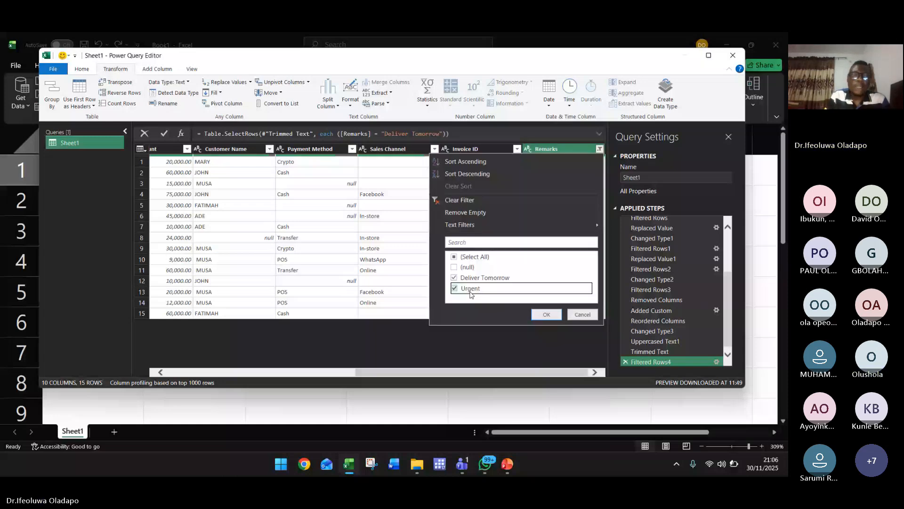
click(546, 314)
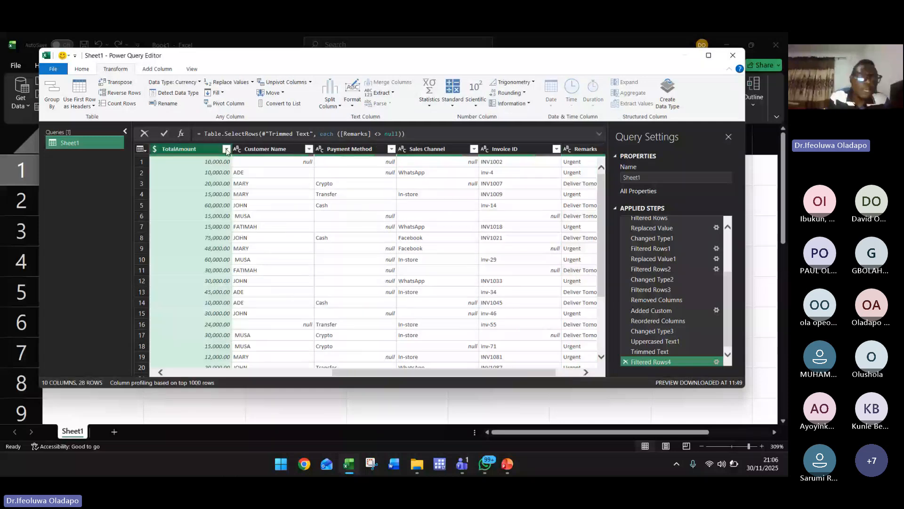
Sort the rows by TotalAmount in ascending order and review the sorted rows down to the last one
click(167, 148)
click(226, 149)
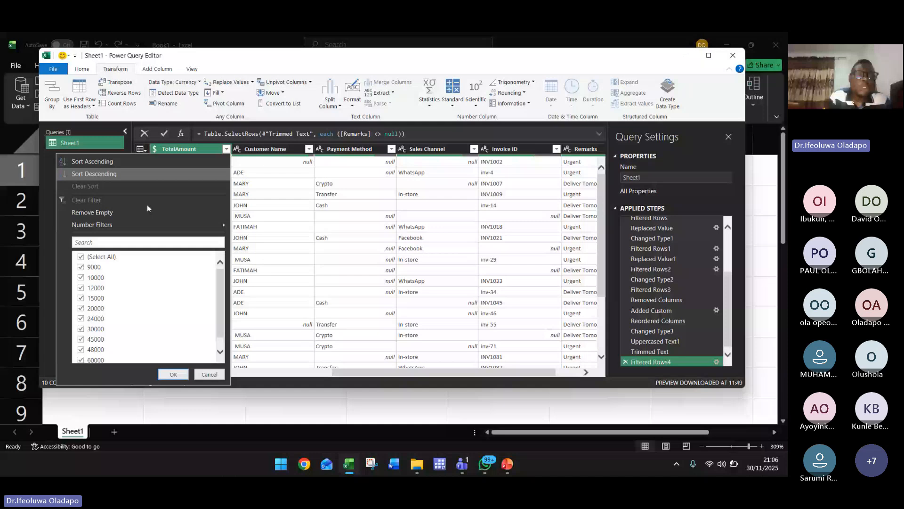
click(92, 161)
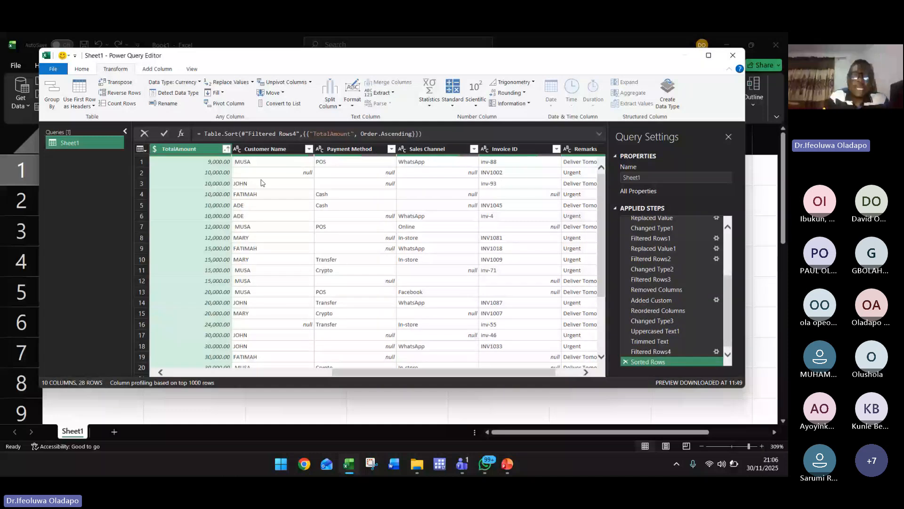
scroll(262, 183, down, 3)
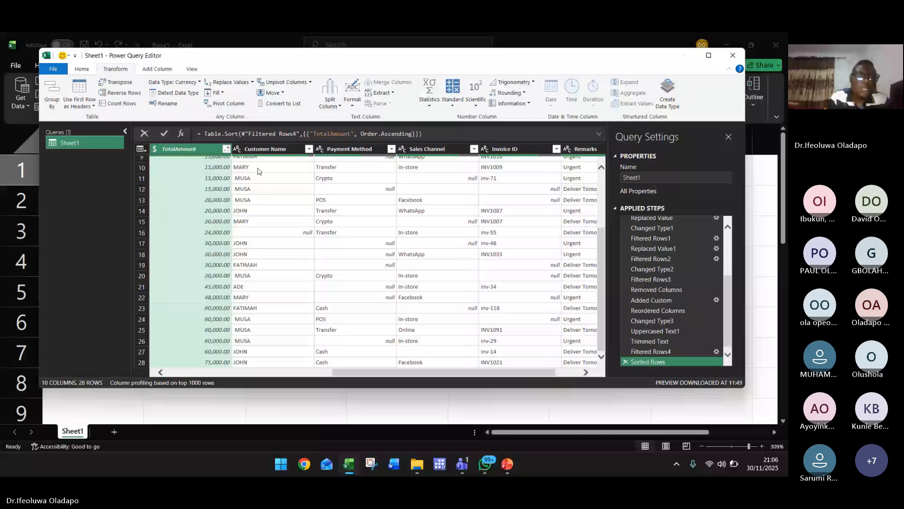
Sort the rows by TotalAmount in descending order and review the sorted table back to the Date column
click(226, 149)
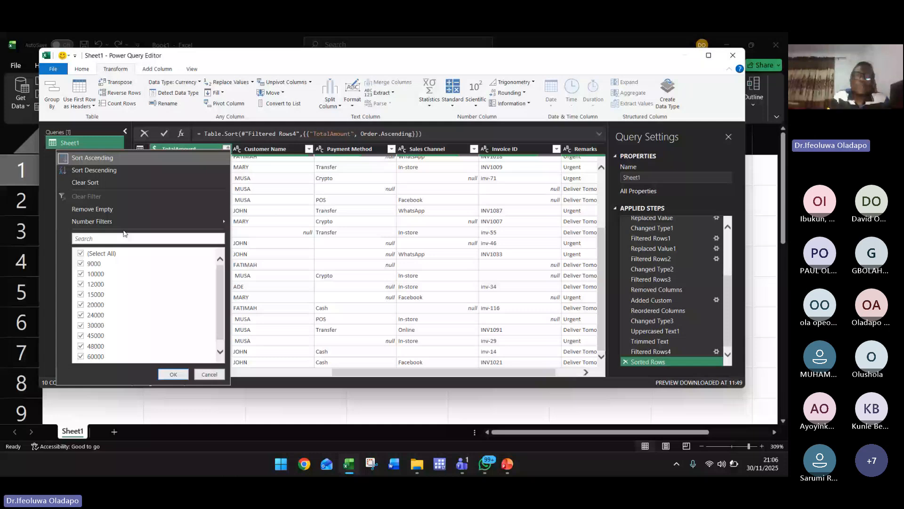
click(208, 170)
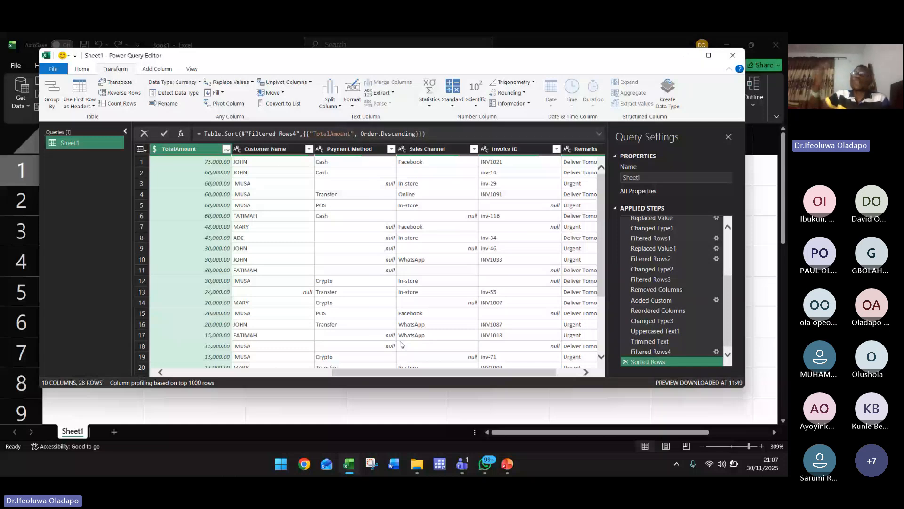
drag(399, 373, 208, 399)
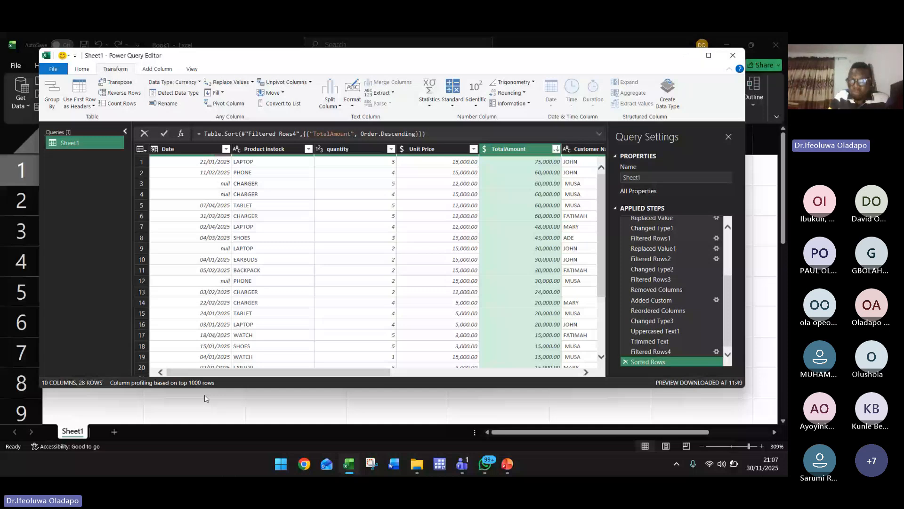
click(439, 106)
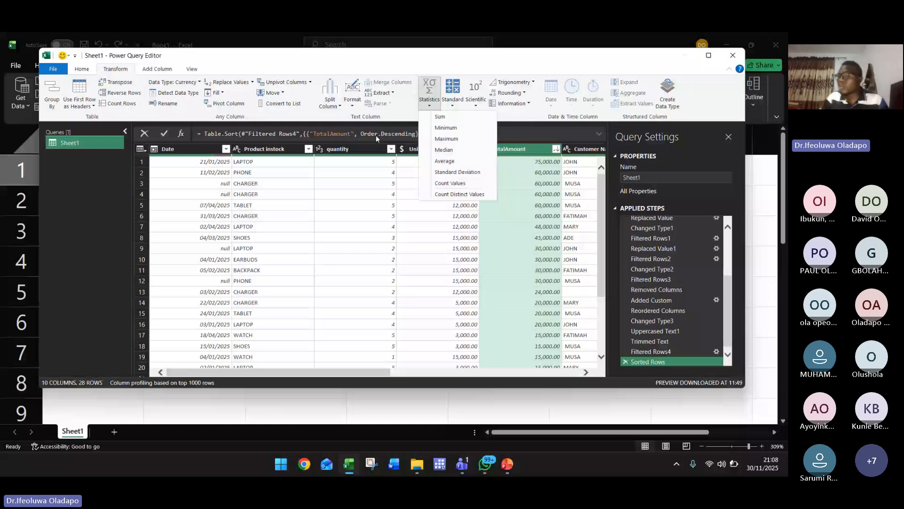
click(358, 63)
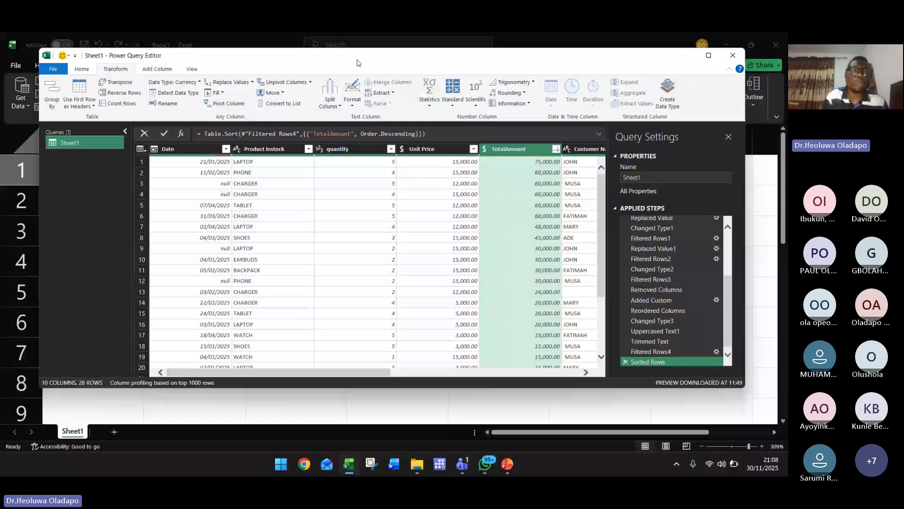
double_click(586, 63)
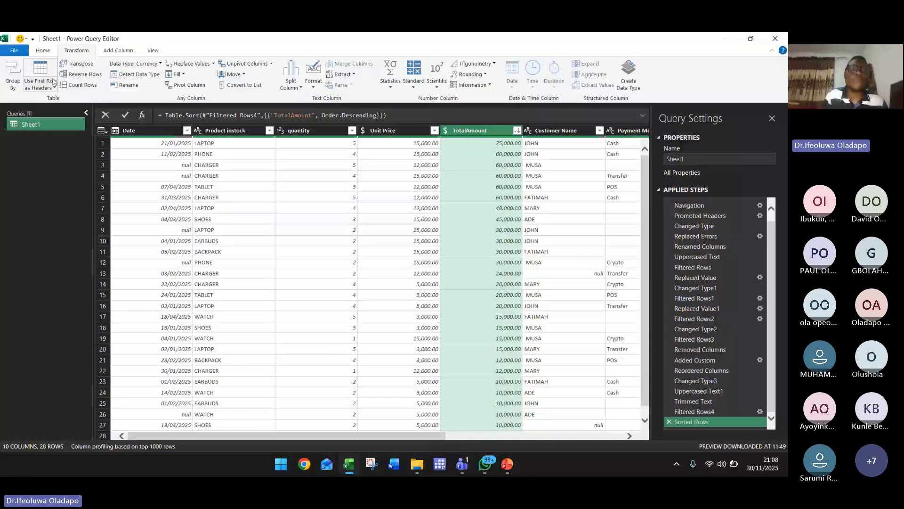
click(108, 51)
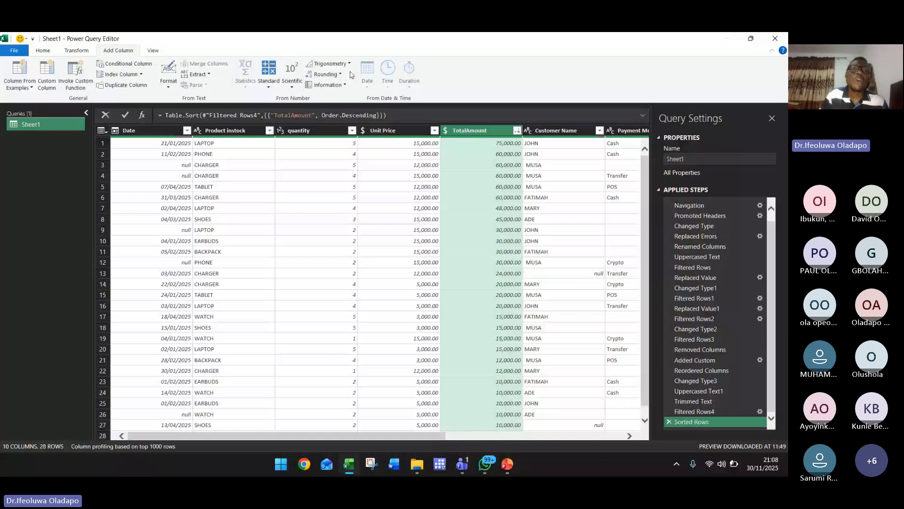
click(153, 51)
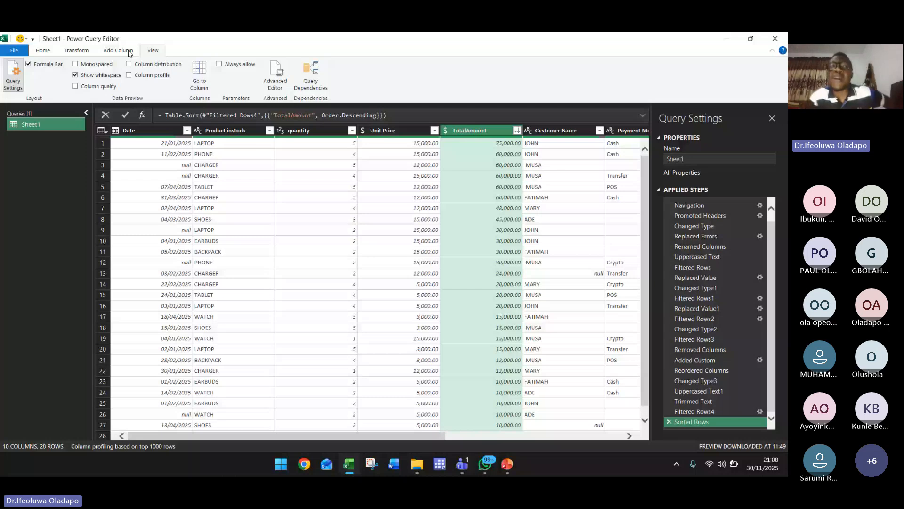
click(43, 50)
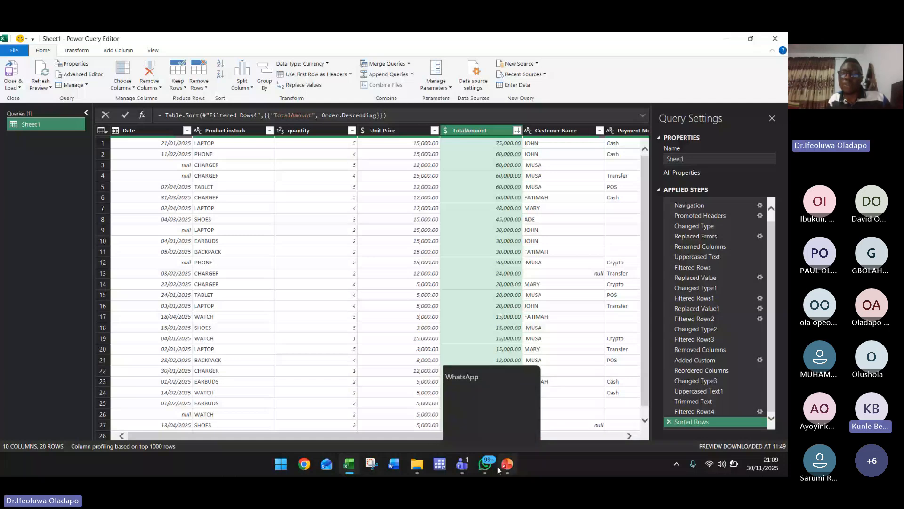
Switch to the Microsoft Teams meeting window to view the participants
click(462, 463)
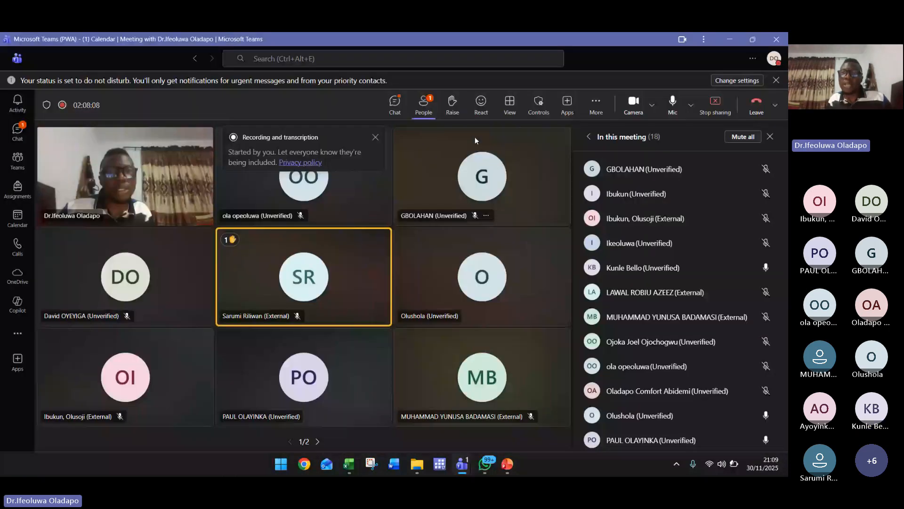